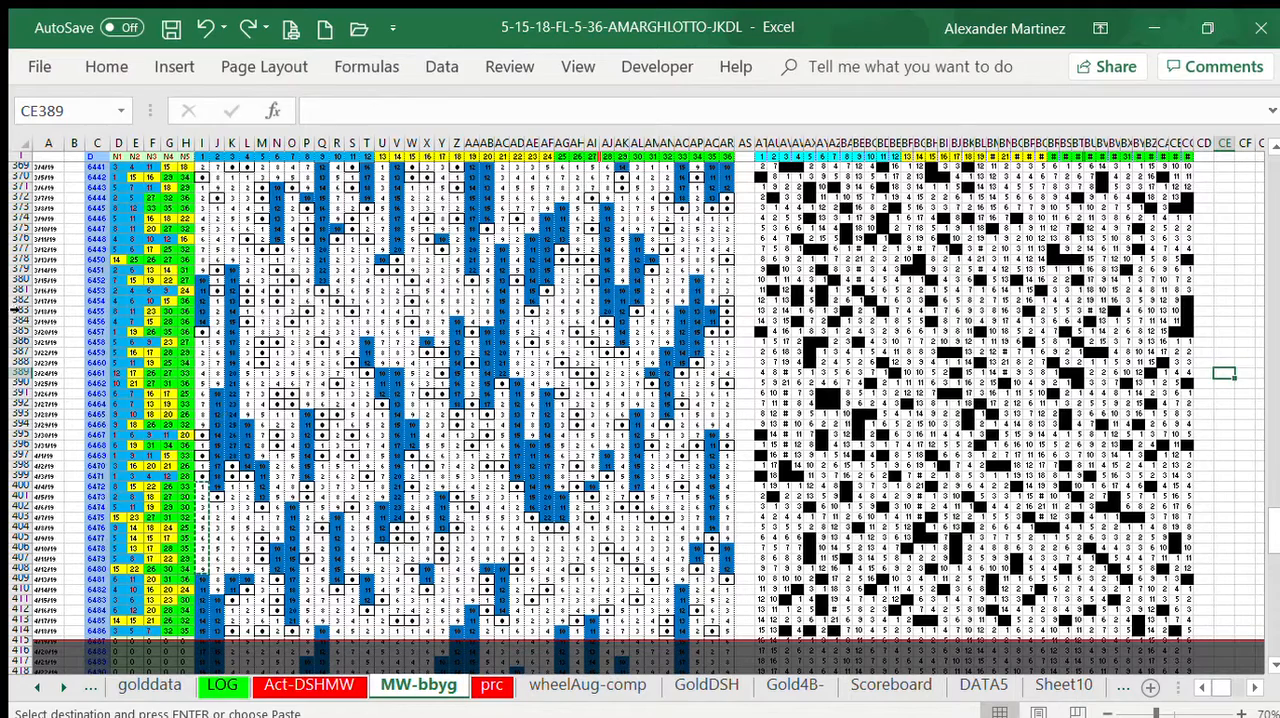
Step: Examine the draw history and both number grids on the MW-bbyg sheet, from around row 222 down to the latest draws
drag(151, 393, 157, 498)
drag(151, 393, 172, 585)
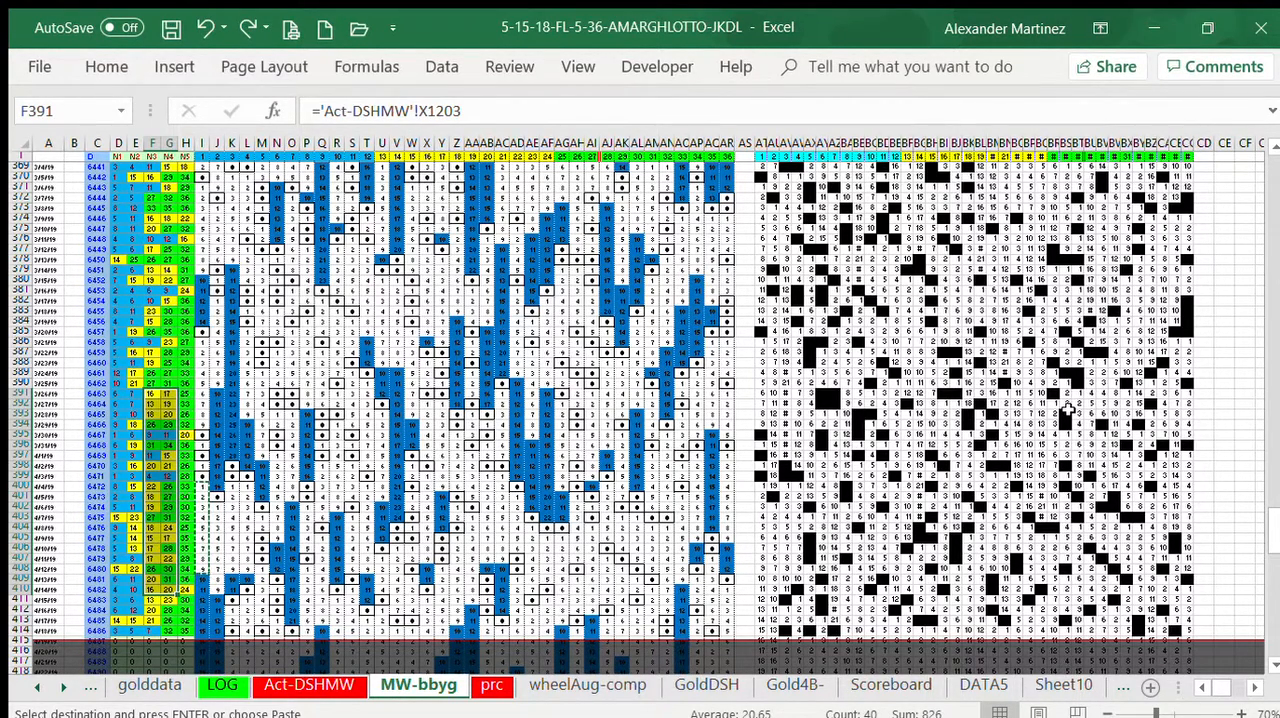
click(1243, 404)
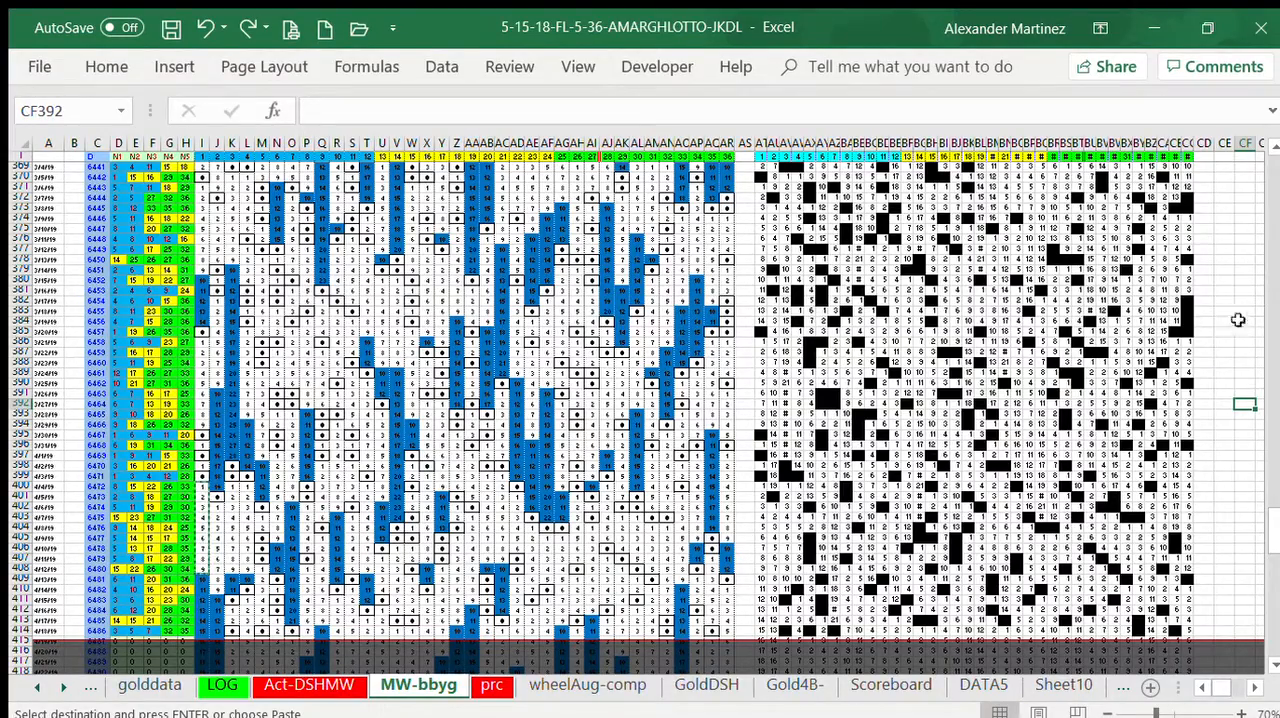
click(1270, 218)
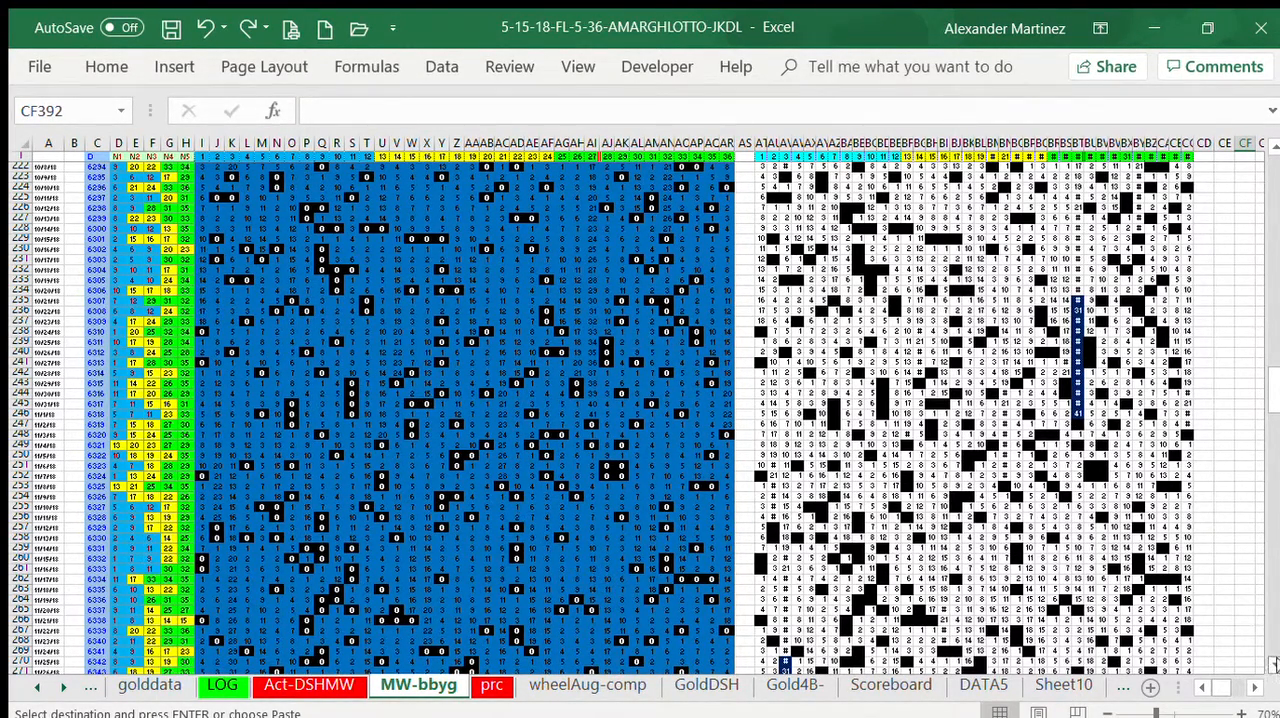
scroll(1270, 630, down, 20)
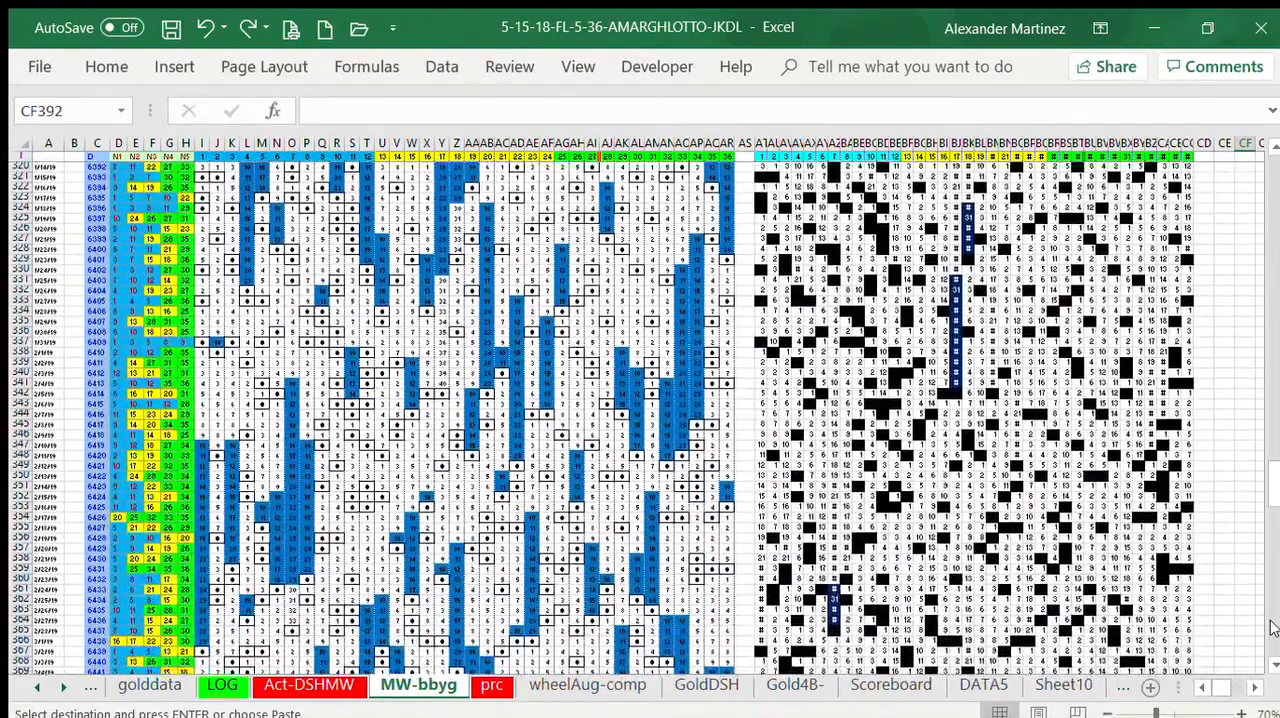
click(1270, 628)
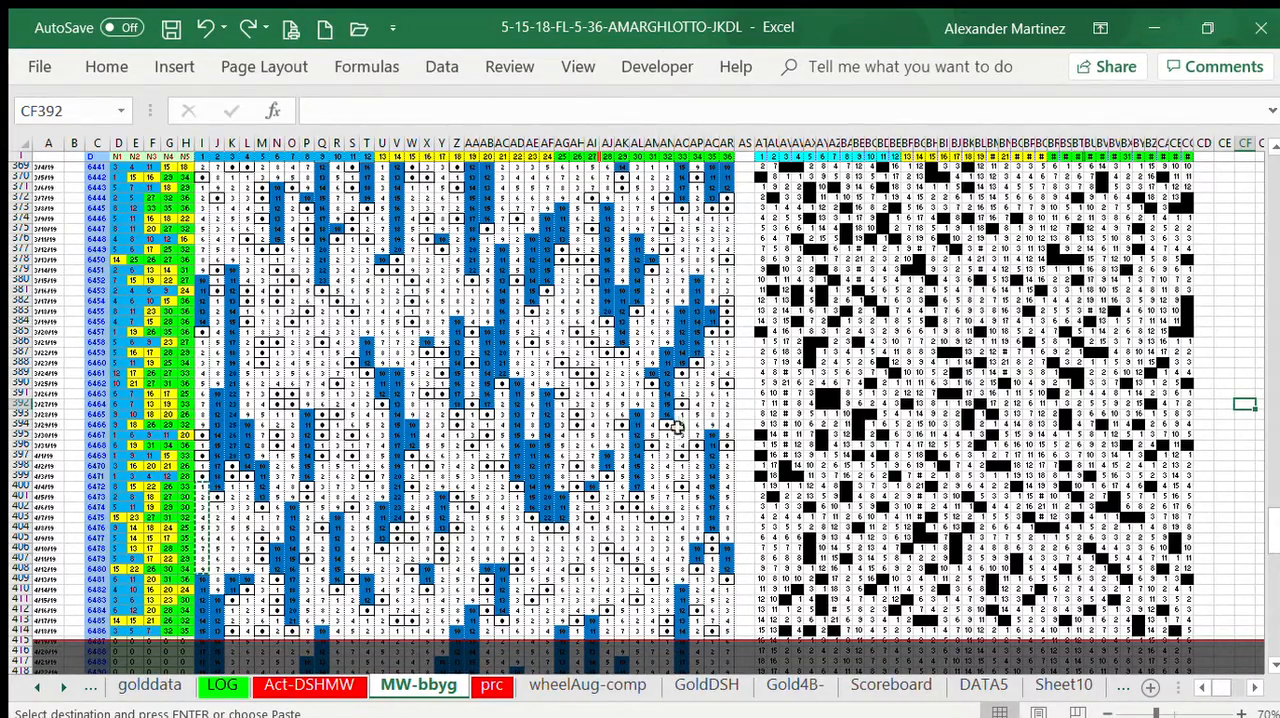
scroll(1276, 240, up, 20)
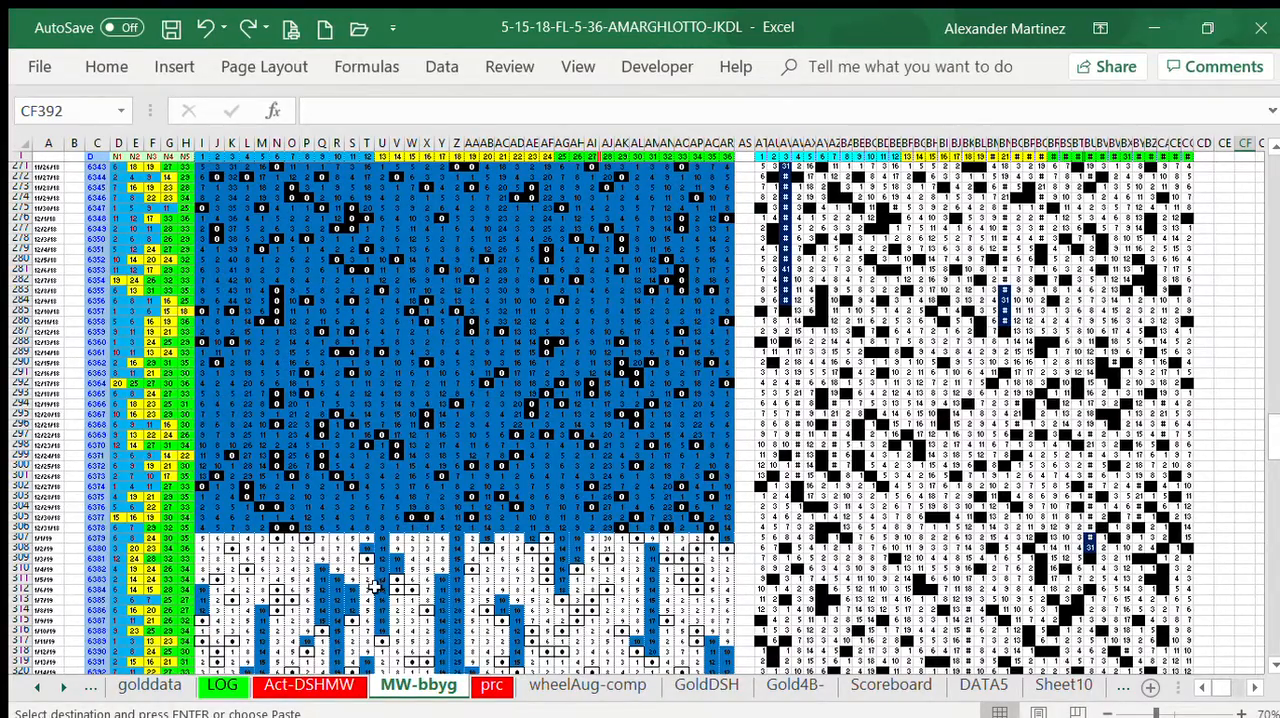
click(1268, 603)
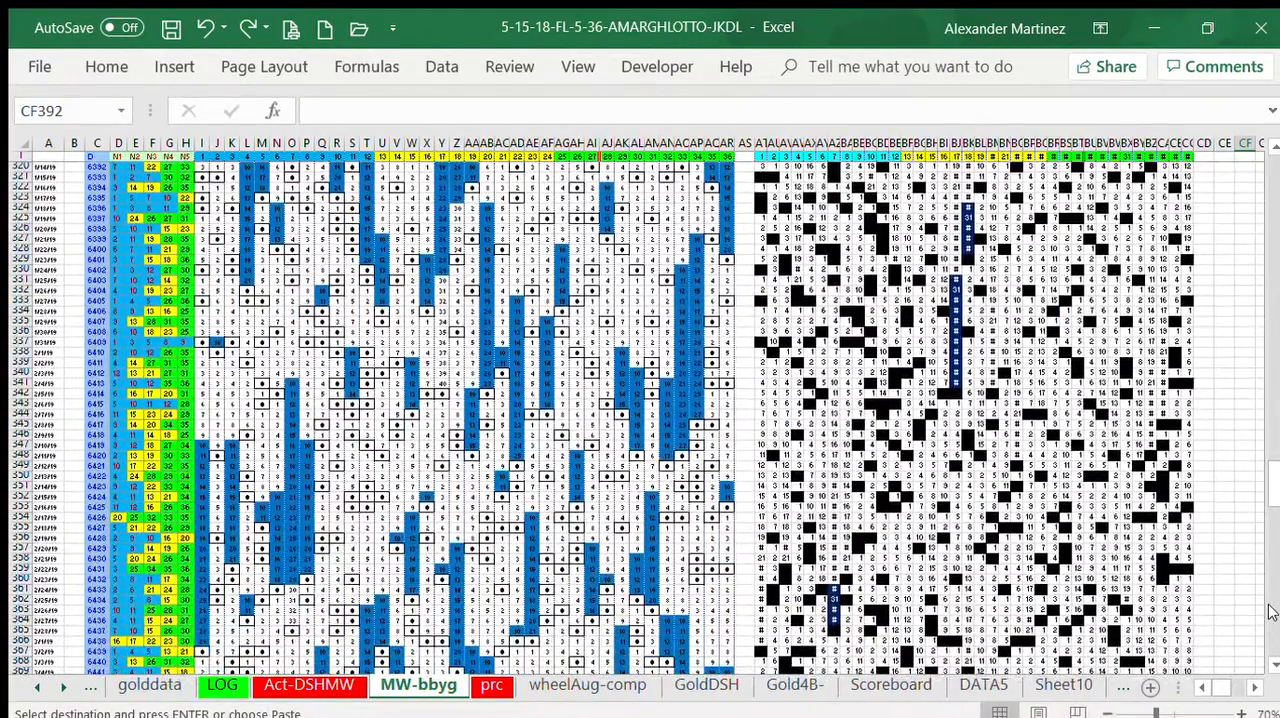
click(1240, 712)
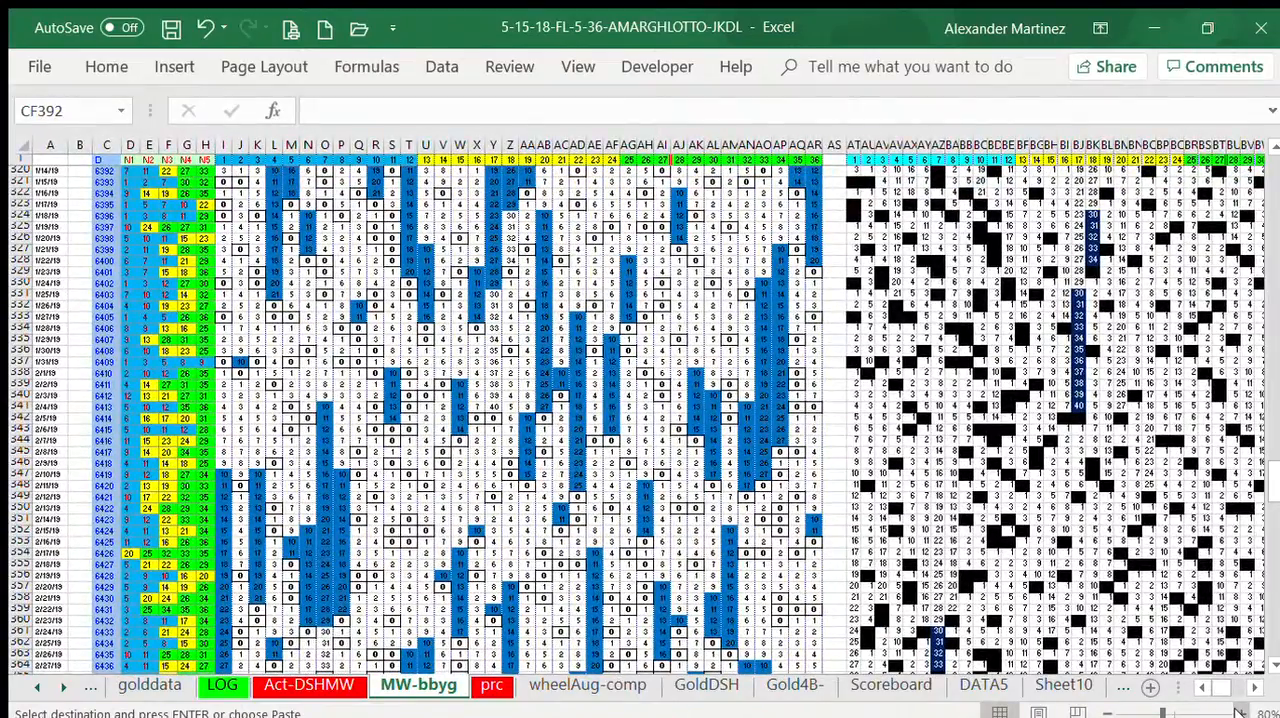
click(1240, 712)
click(1238, 711)
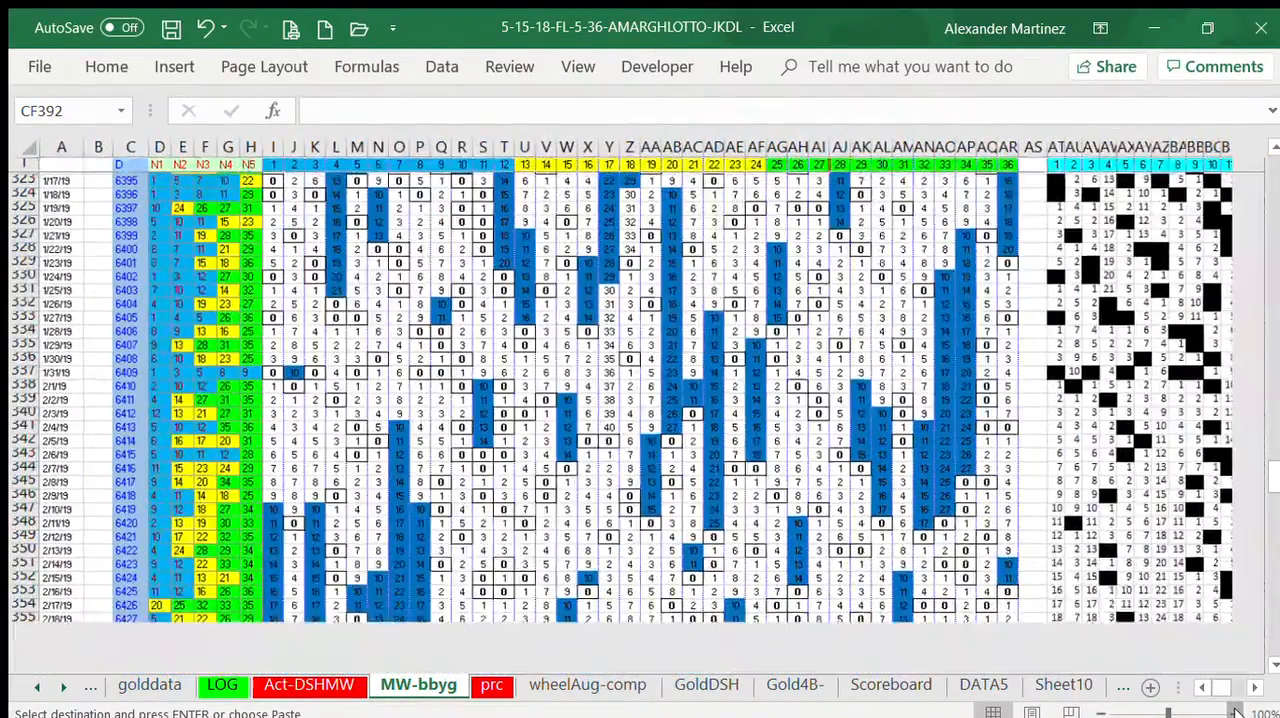
click(1098, 711)
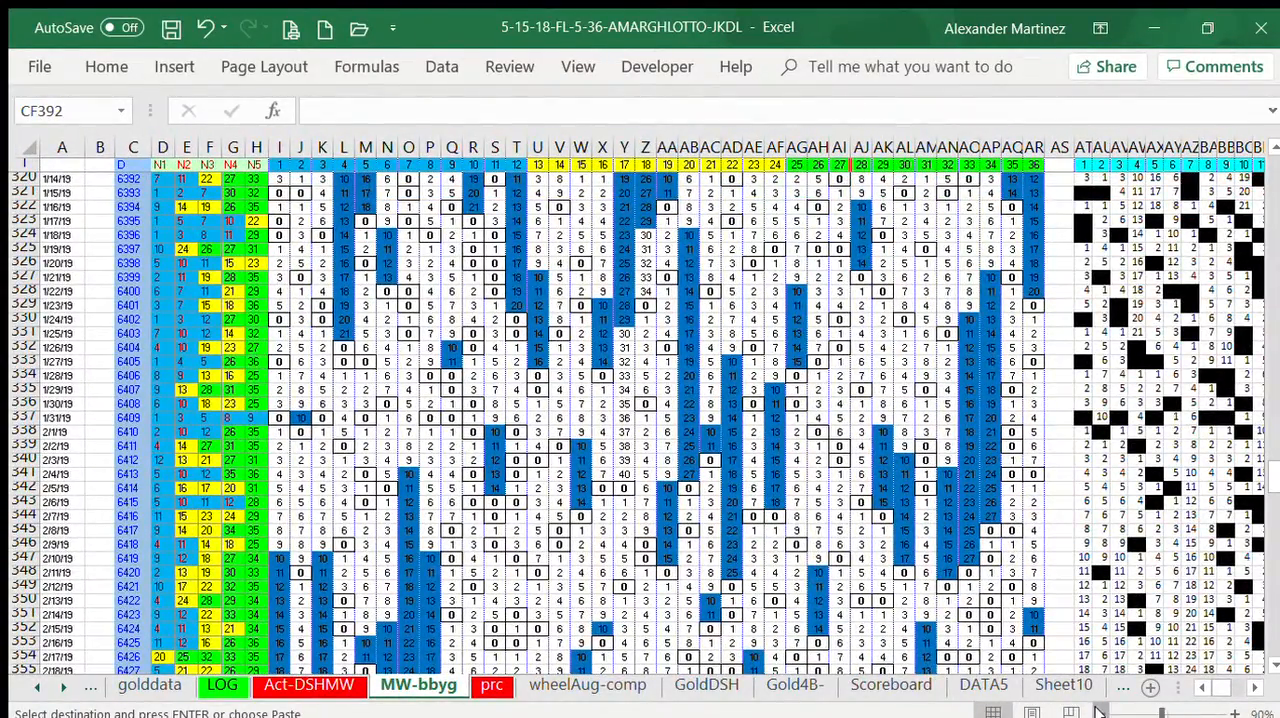
click(1098, 711)
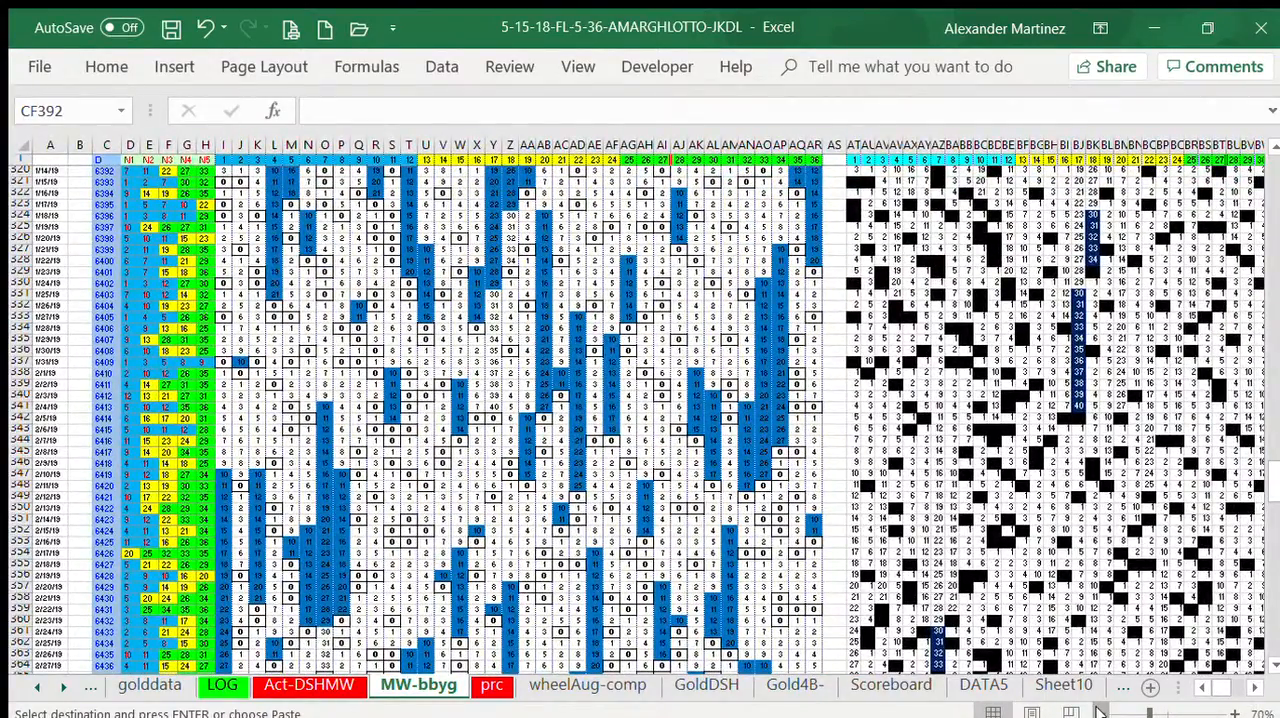
click(1098, 711)
drag(1270, 486, 1268, 530)
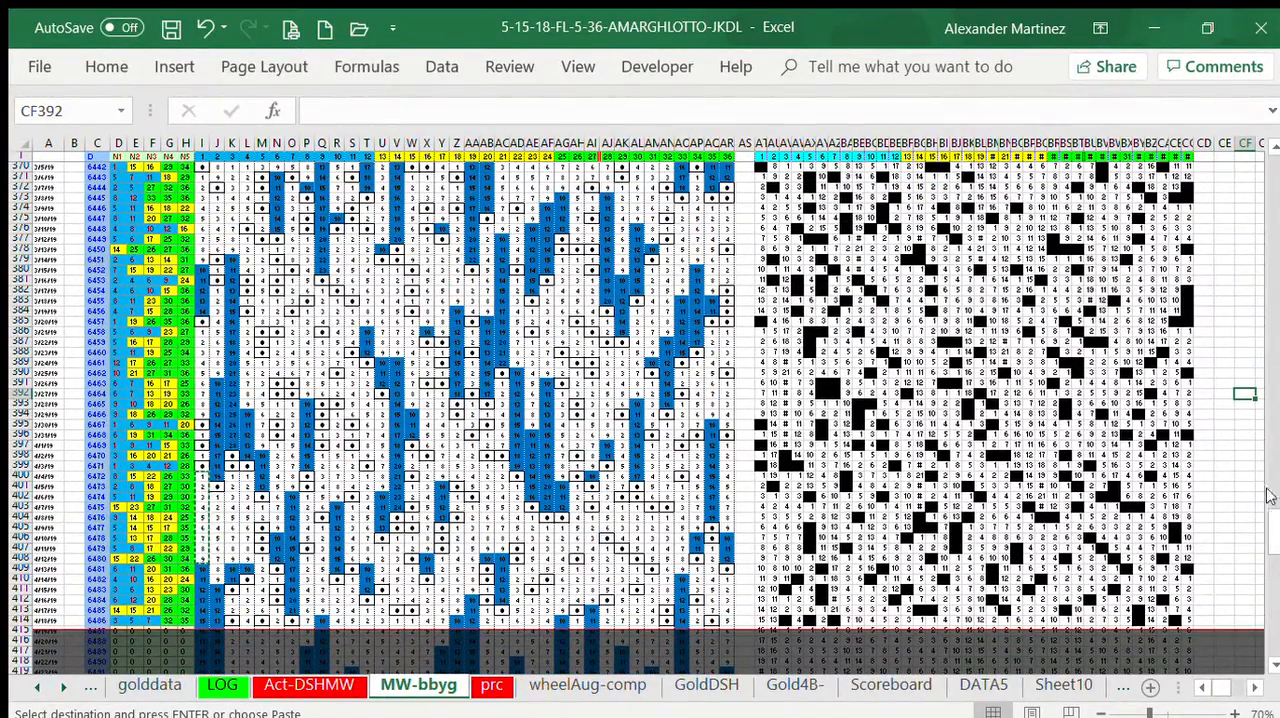
click(1274, 148)
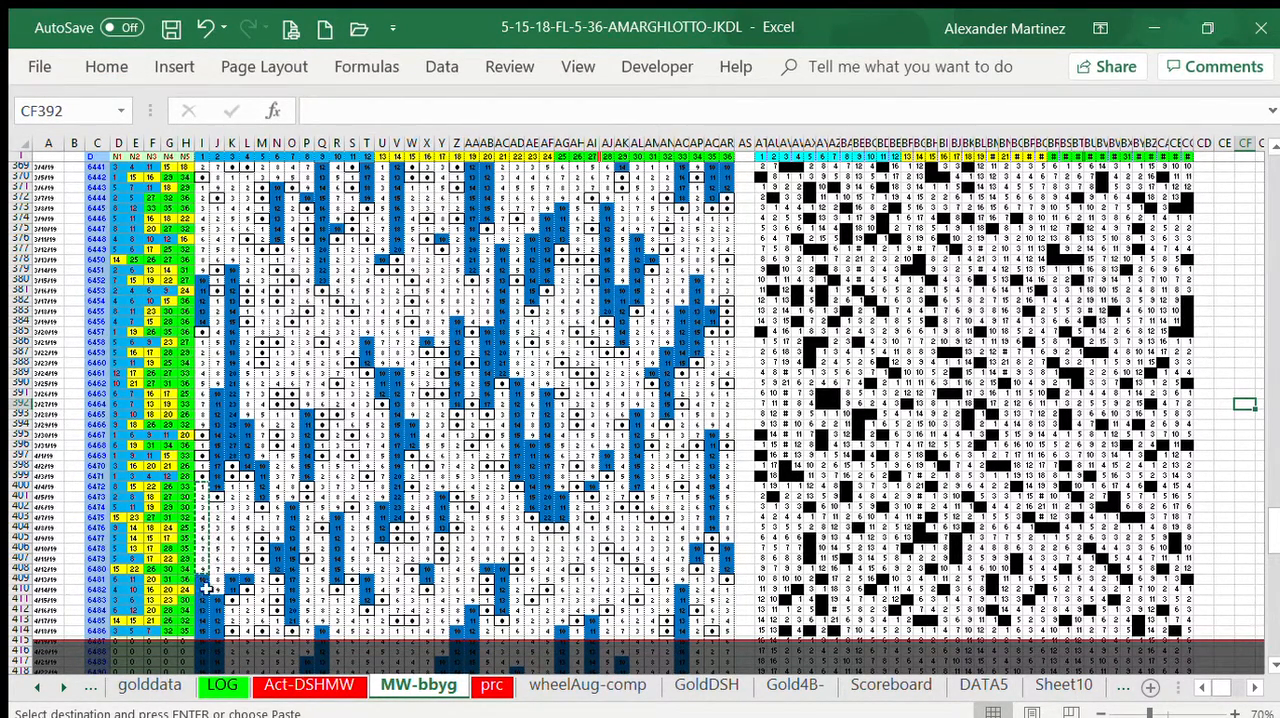
Step: Apply a blue fill to cell CF392 and to the range I400:I410
click(106, 70)
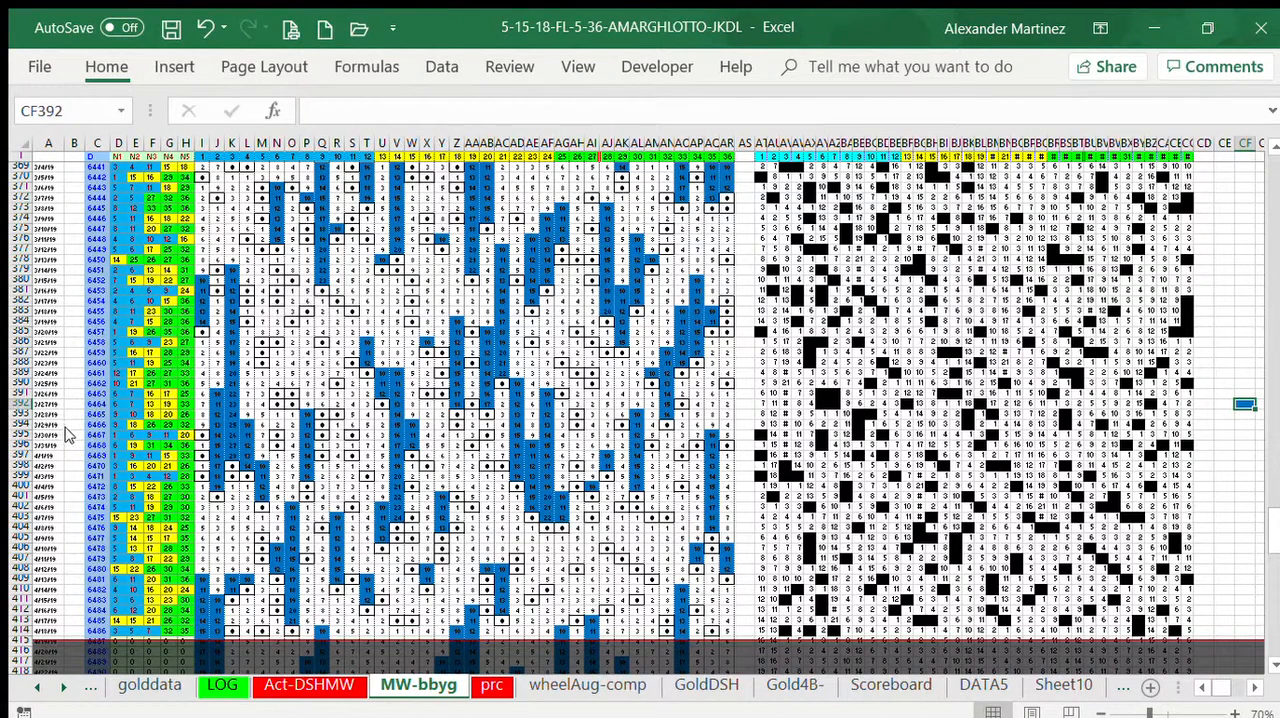
drag(199, 484, 201, 589)
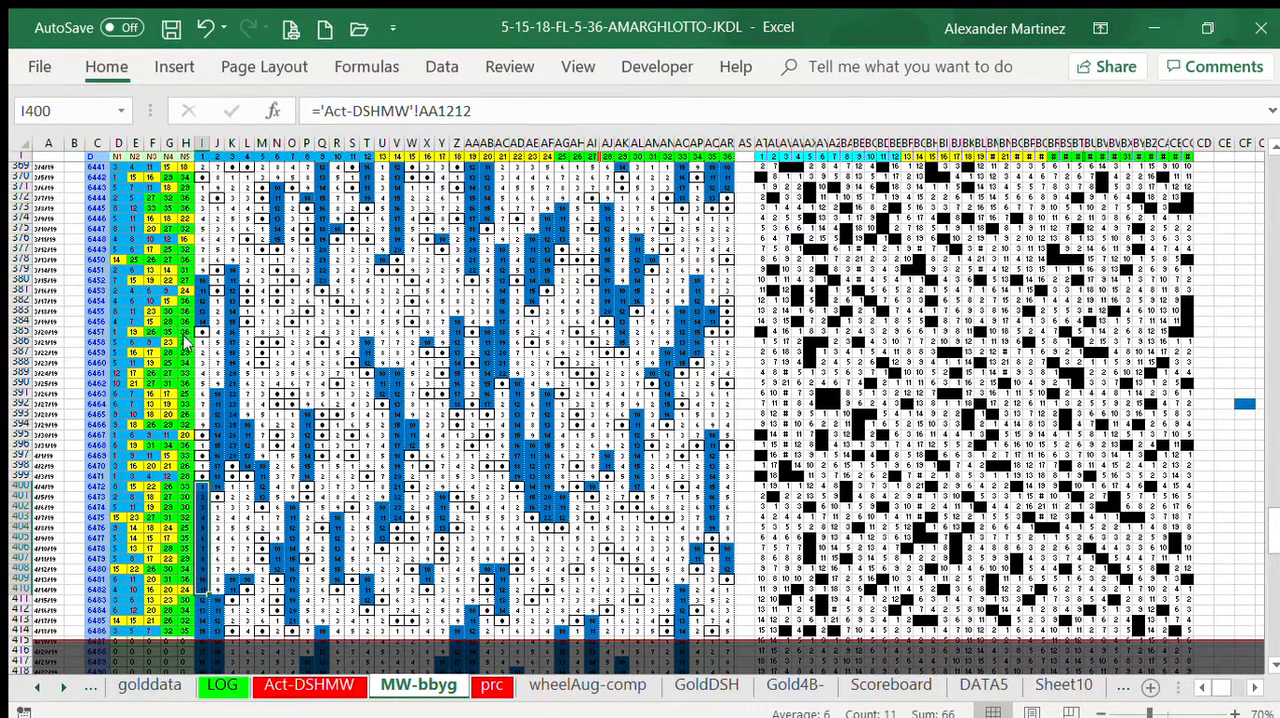
click(84, 302)
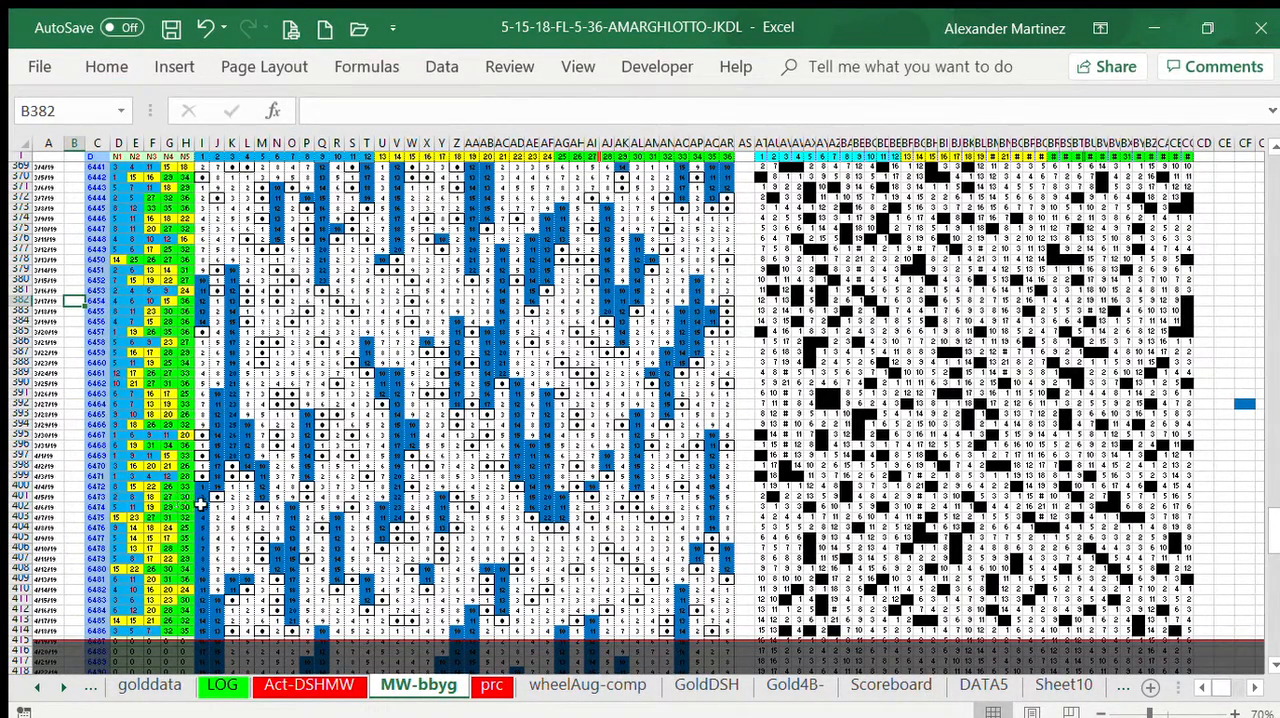
Step: Copy the blue range I400:I408 and paste it over K400:L408 and J402:J410
drag(197, 487, 197, 563)
key(ctrl+c)
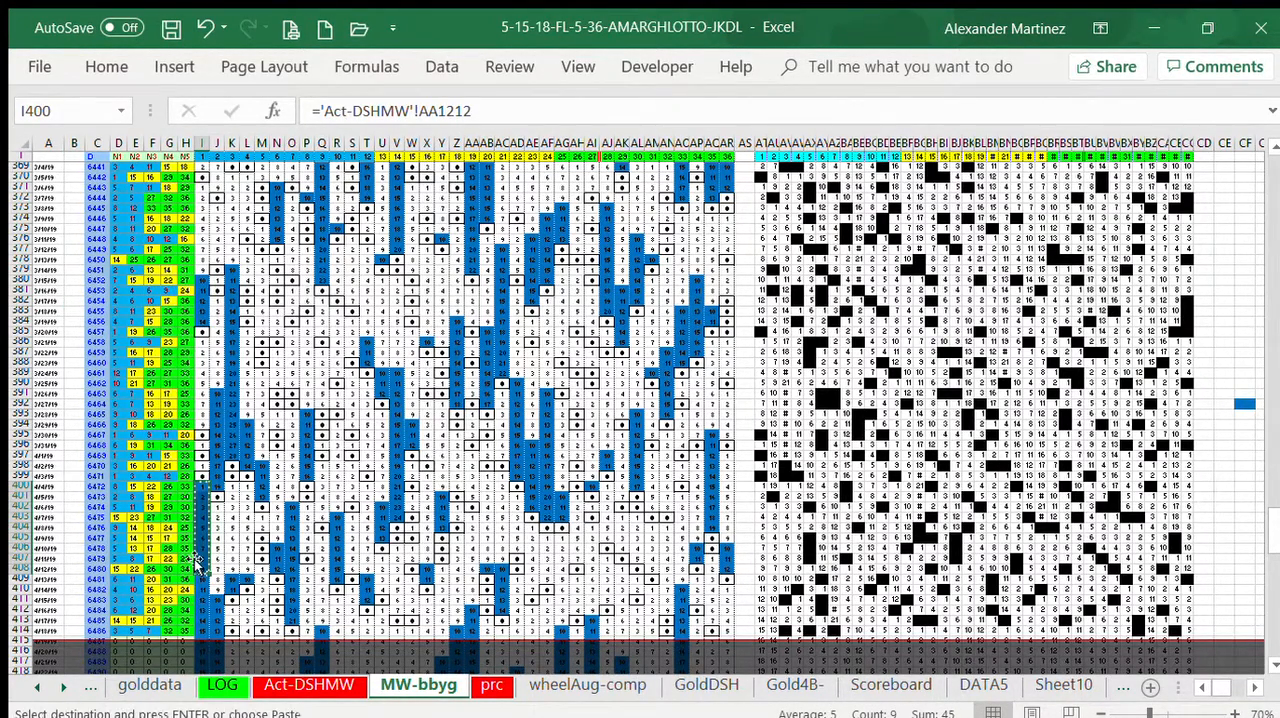
click(233, 487)
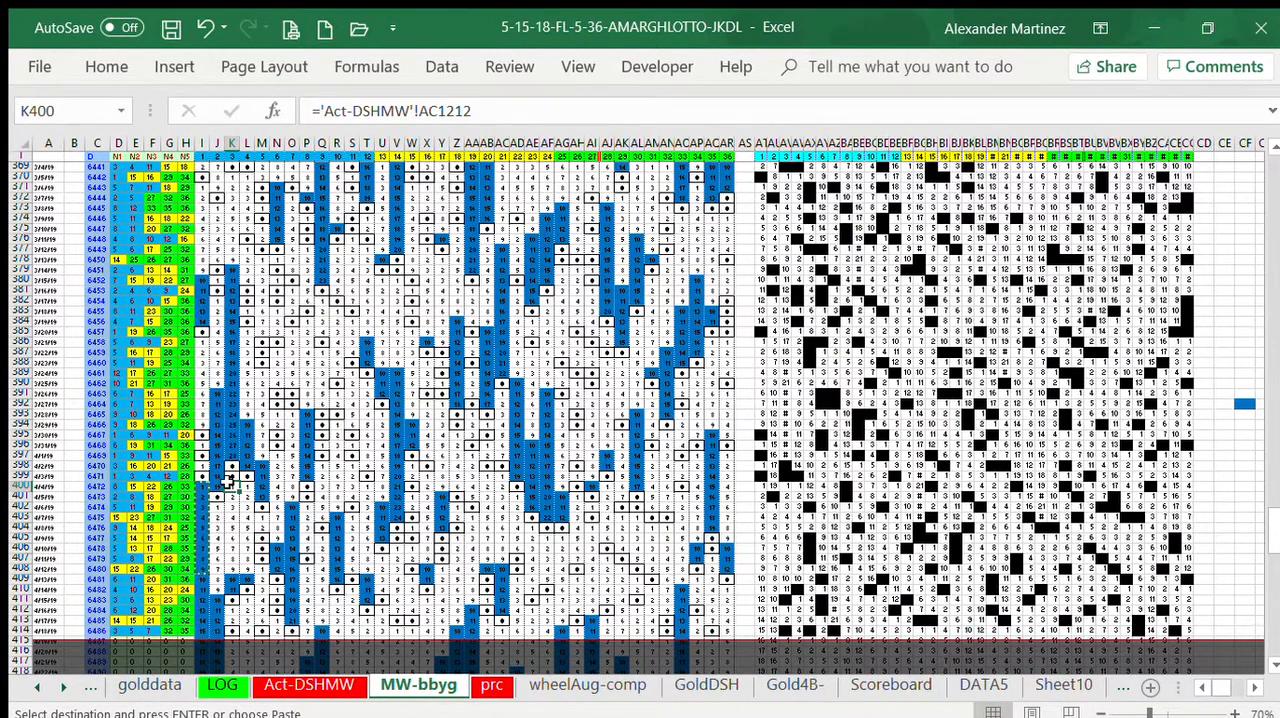
drag(232, 483, 250, 574)
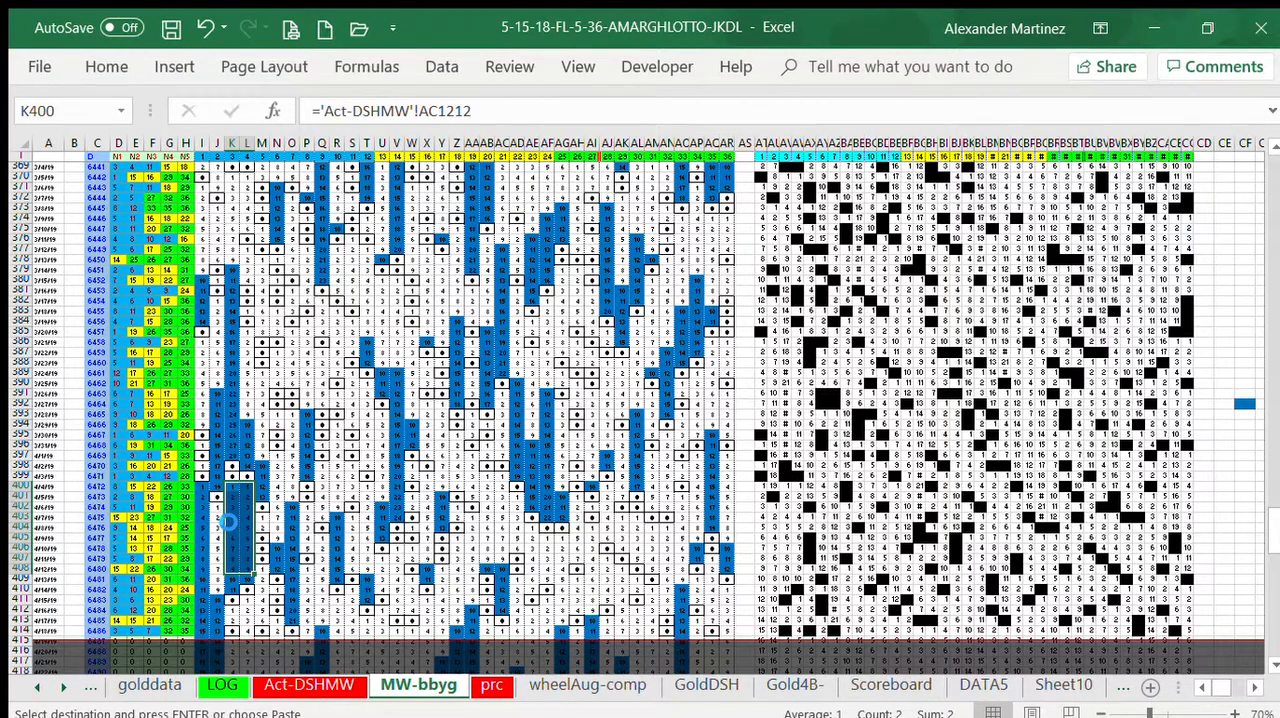
click(217, 508)
key(ctrl+v)
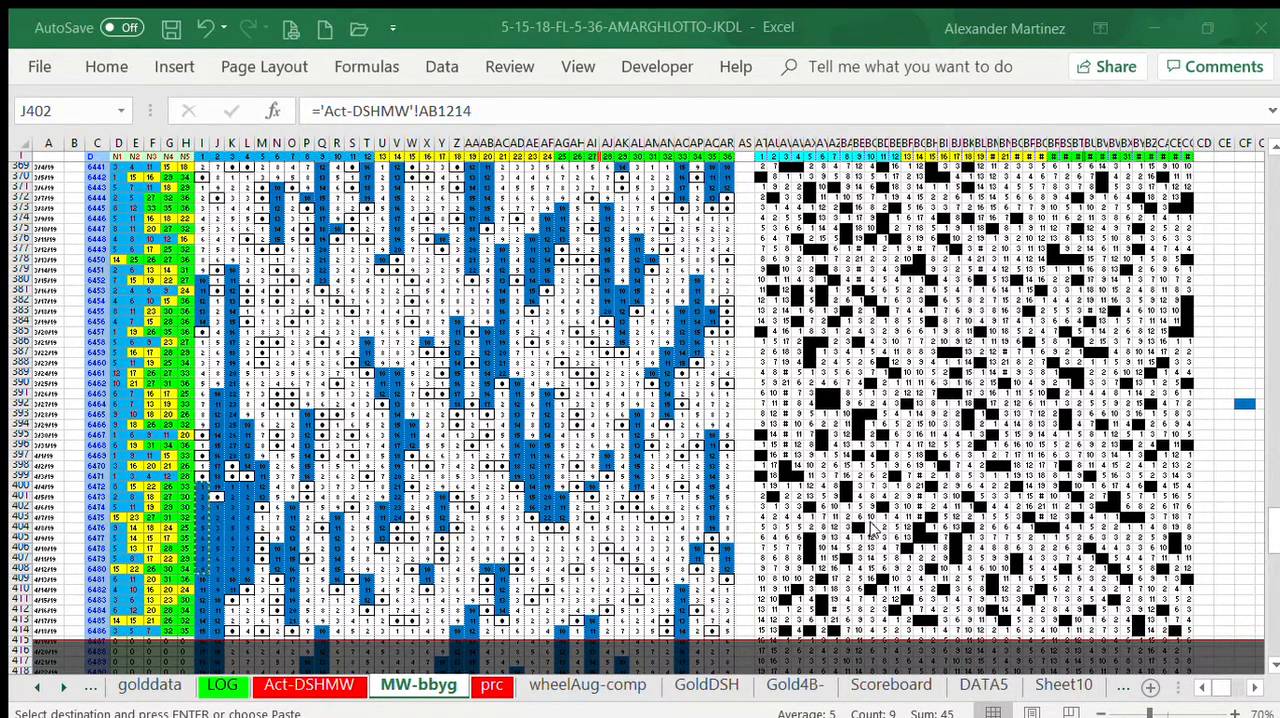
click(1136, 27)
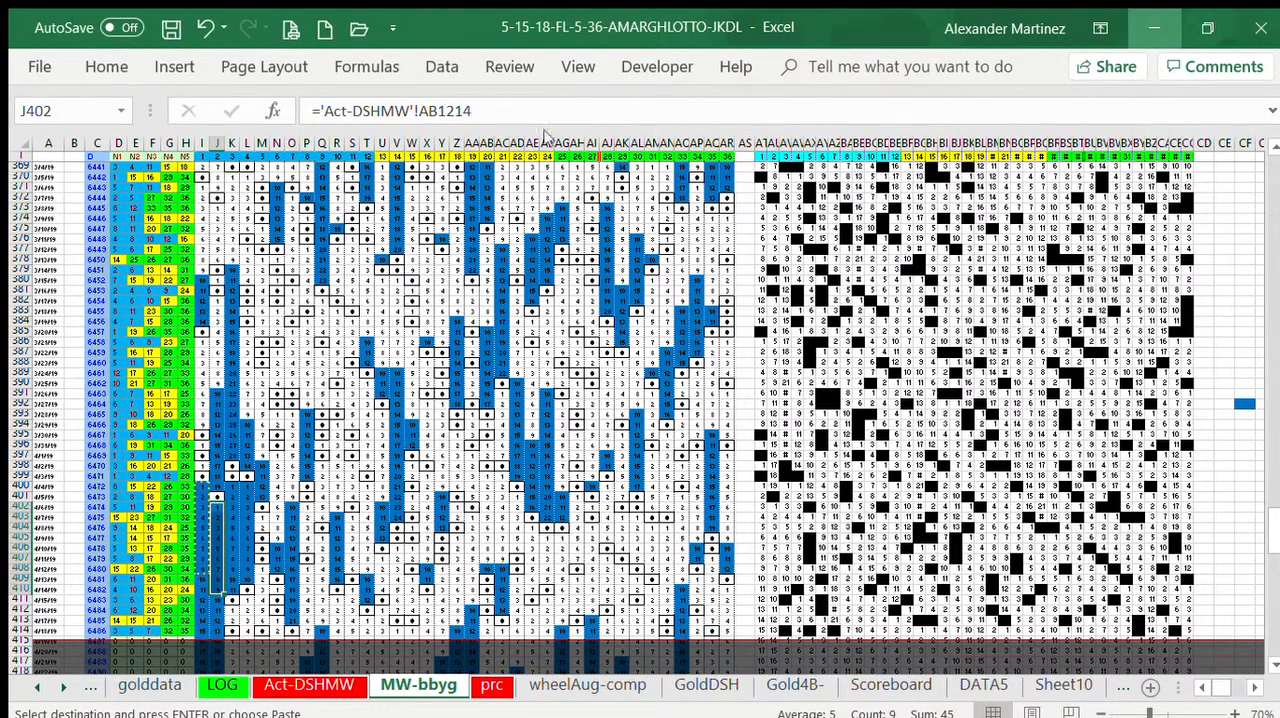
click(80, 310)
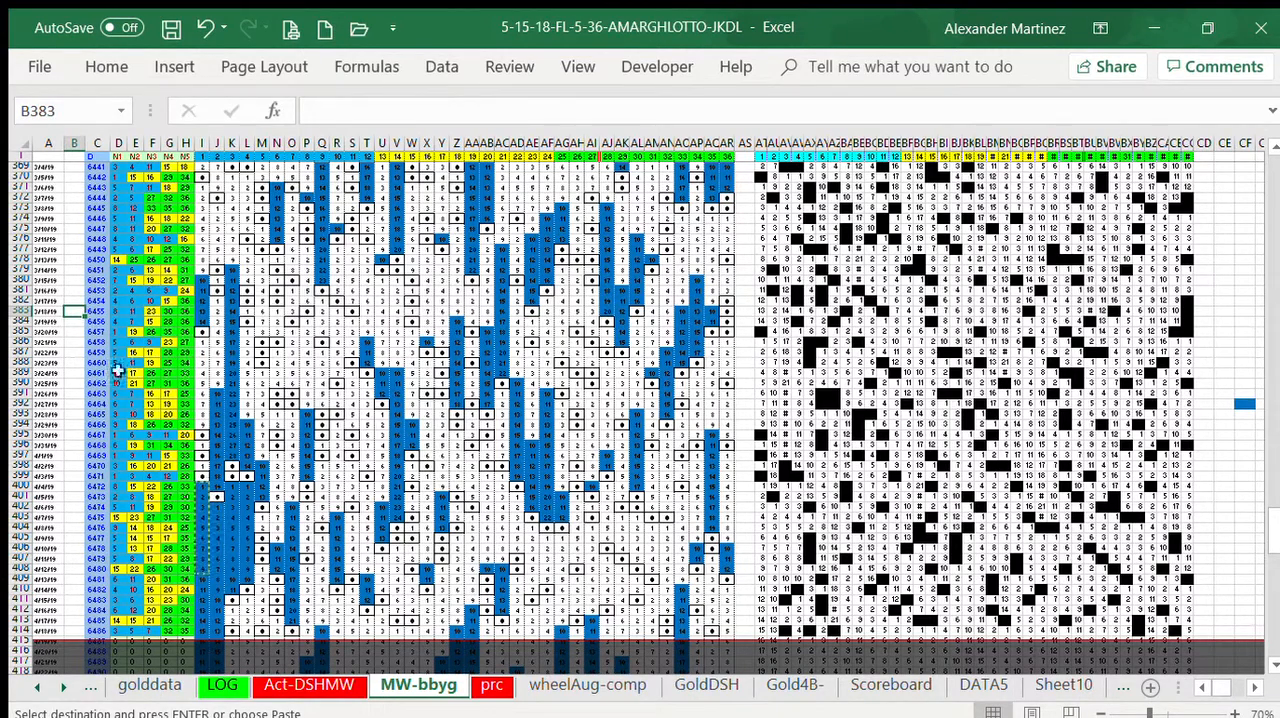
Step: Paste the copied blue block down from cells L385, J382 and M389
drag(250, 333, 248, 420)
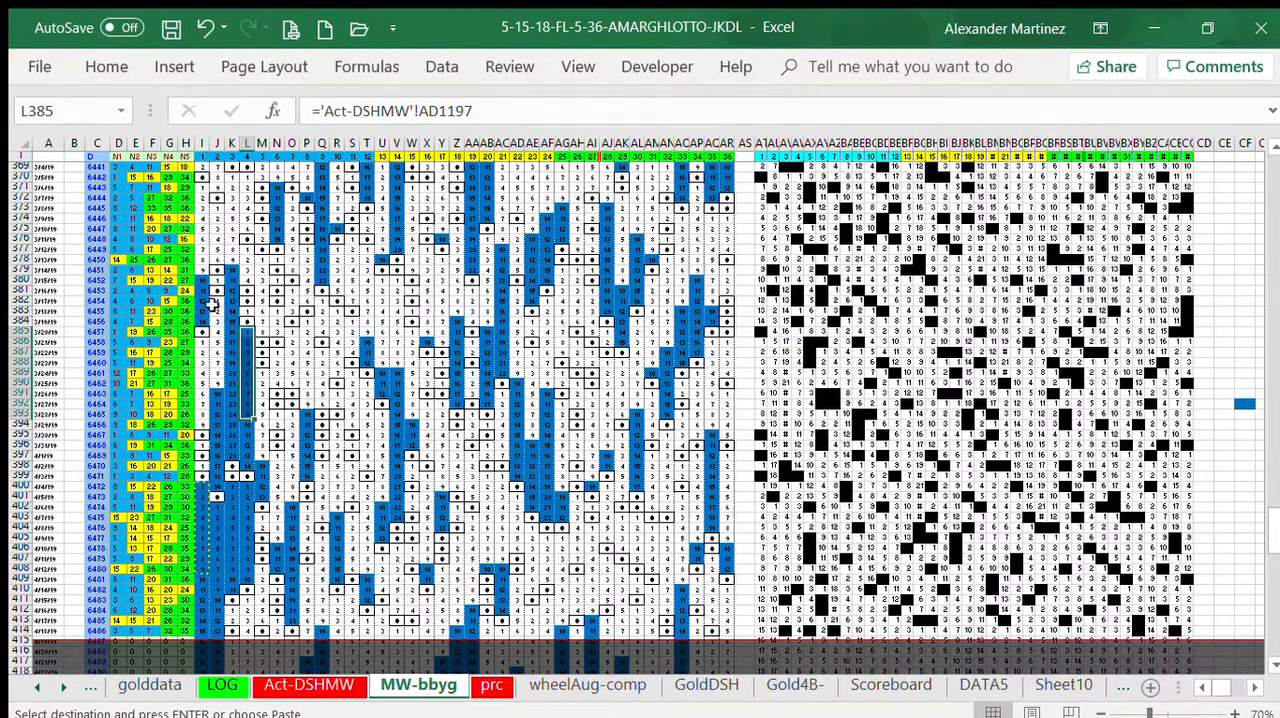
drag(214, 302, 216, 384)
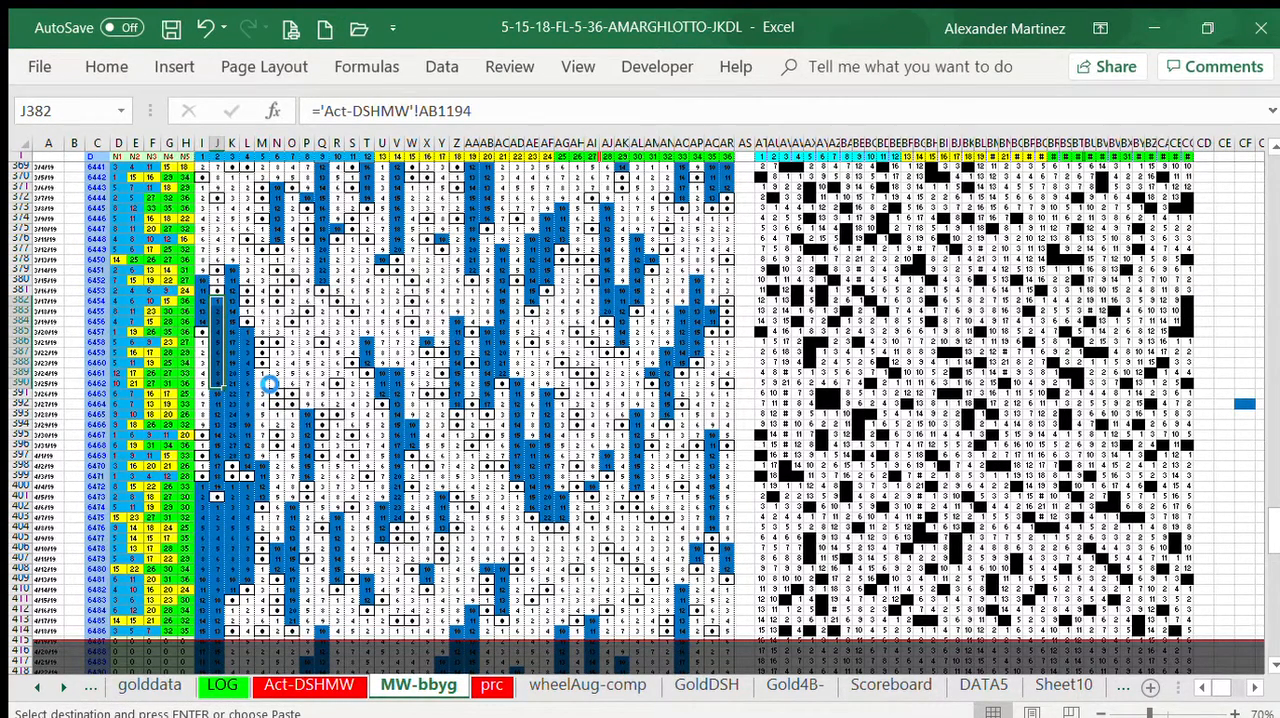
click(259, 374)
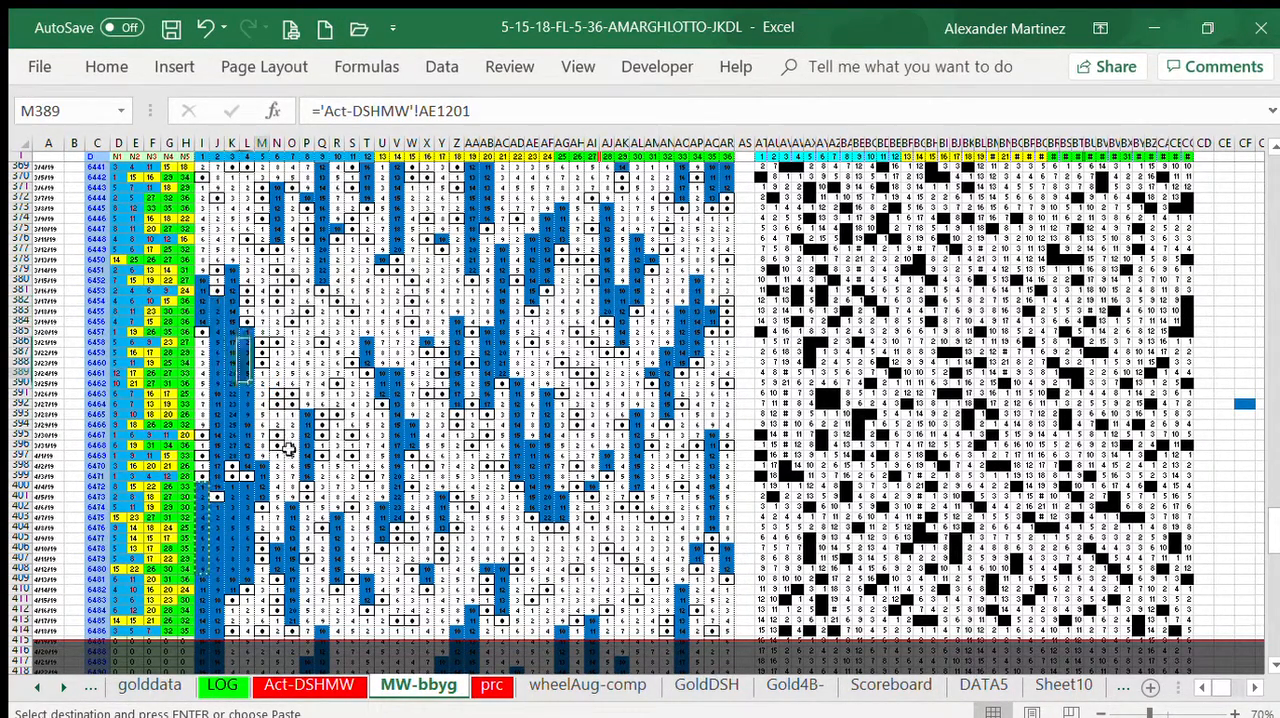
key(ctrl+v)
Step: Paste the copied blue block into column N from row 397 and column O from row 393
click(277, 456)
key(ctrl+v)
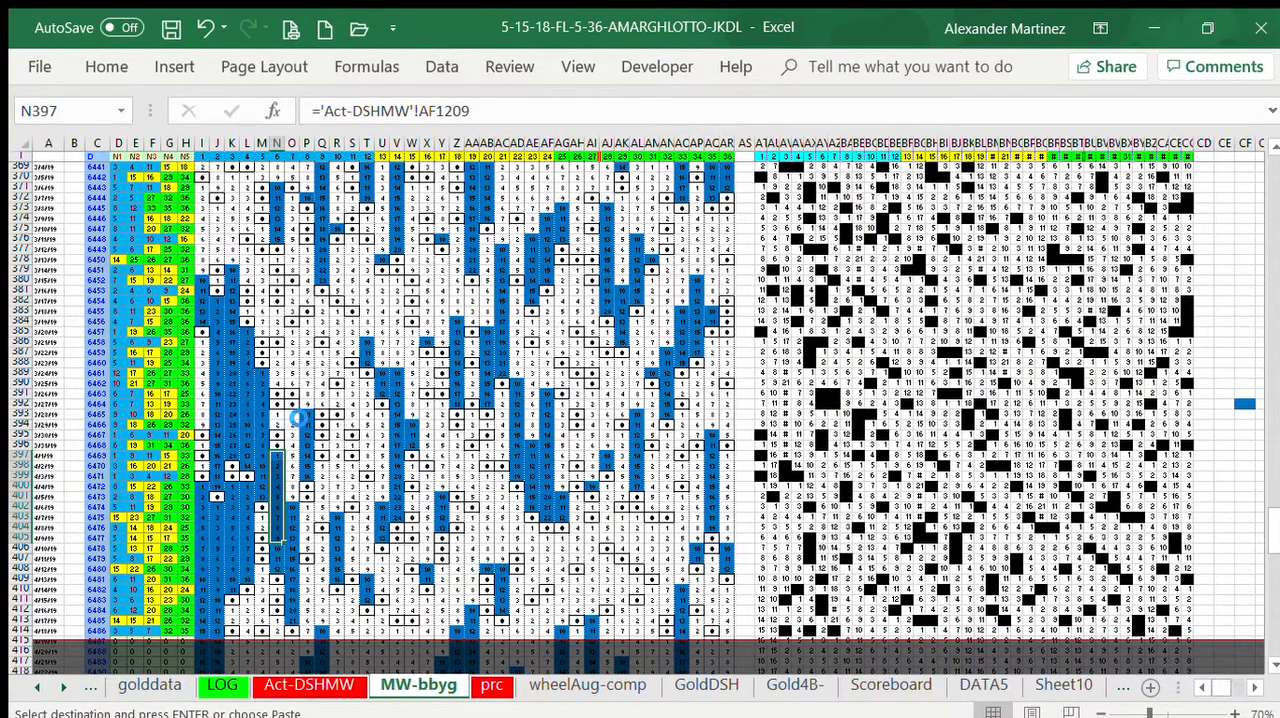
click(291, 414)
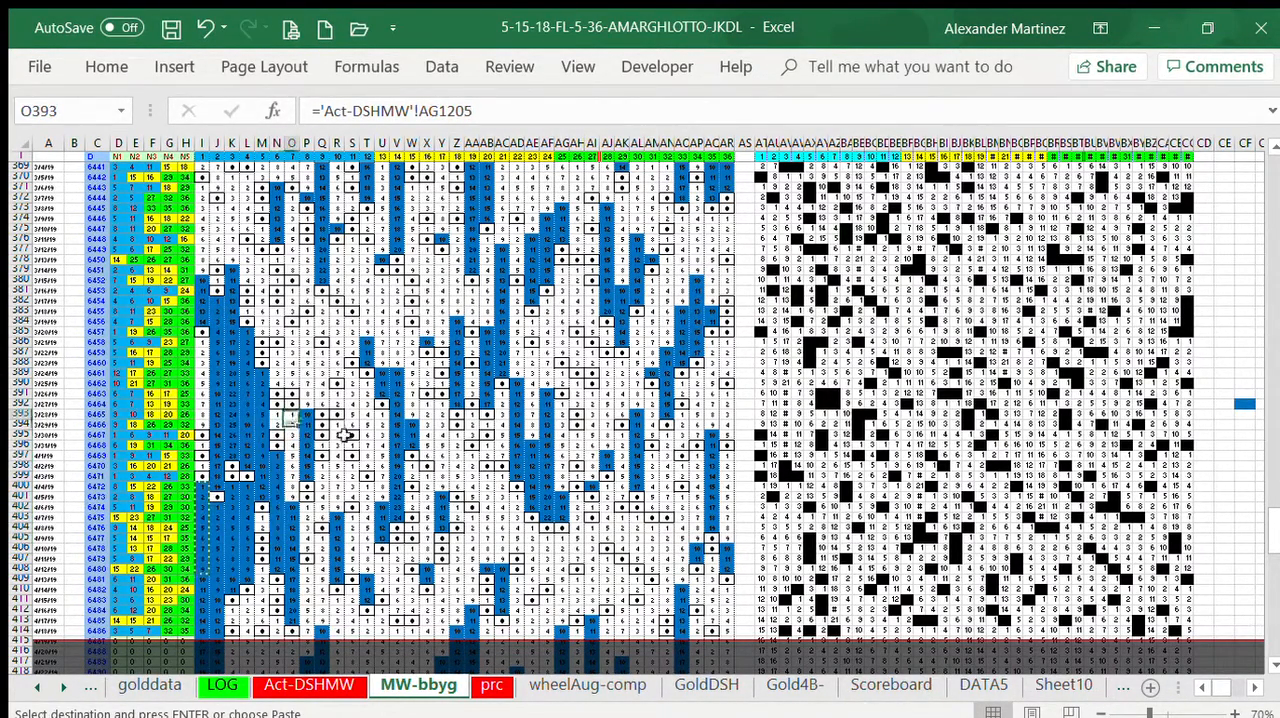
key(ctrl+v)
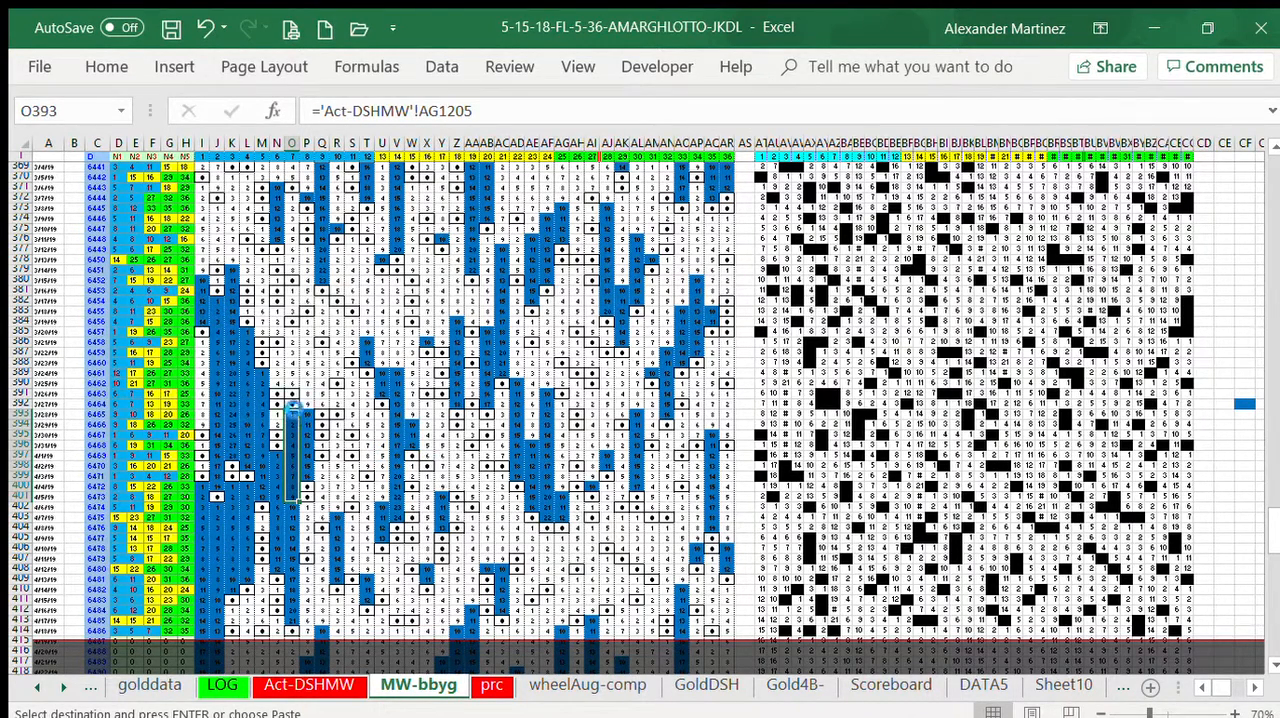
click(366, 445)
key(ctrl+v)
Step: Apply a magenta fill to the range Q387:Q401
drag(322, 352, 322, 496)
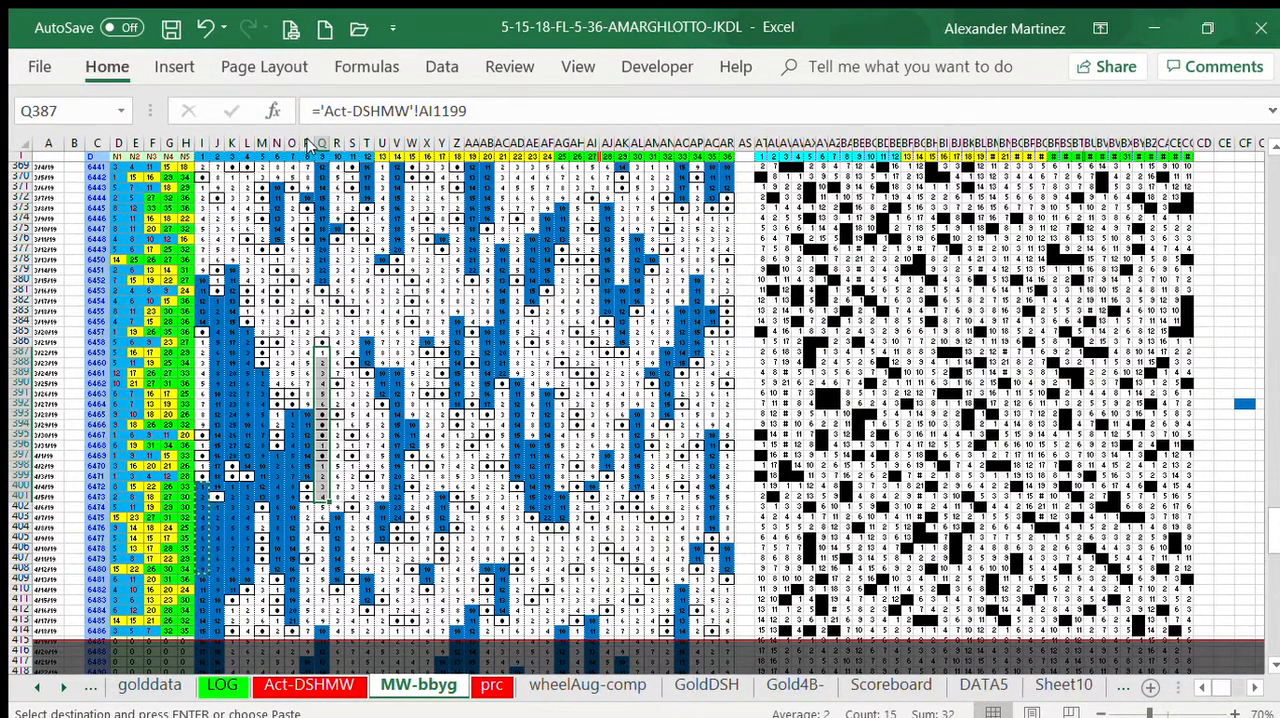
click(353, 361)
click(74, 361)
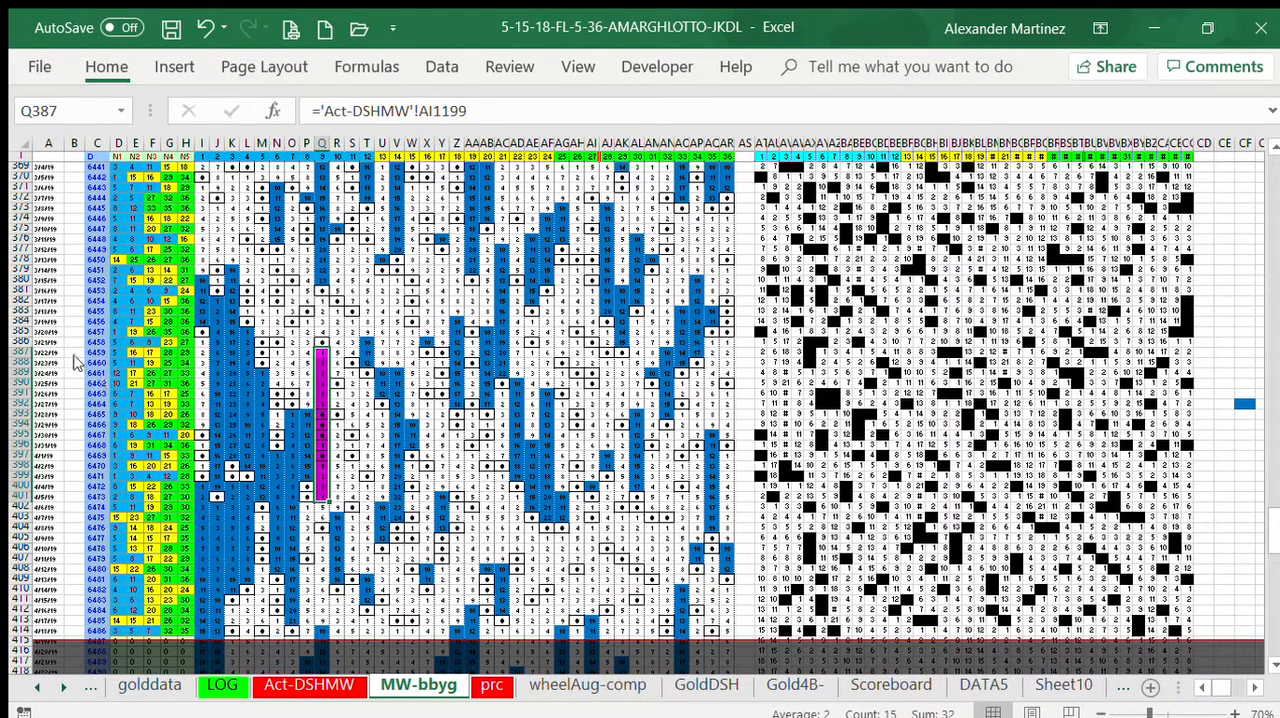
key(Delete)
Step: Remove the magenta fill from cells Q393:Q395 and Q397
click(320, 413)
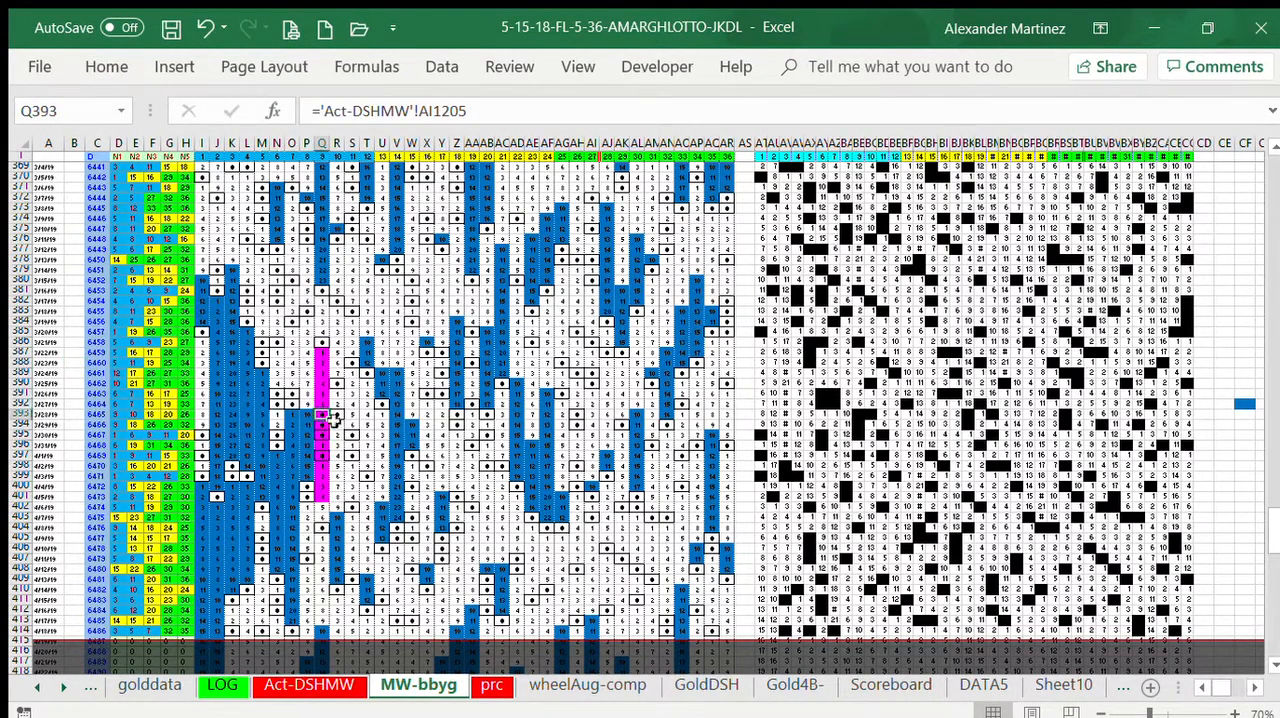
drag(320, 413, 320, 433)
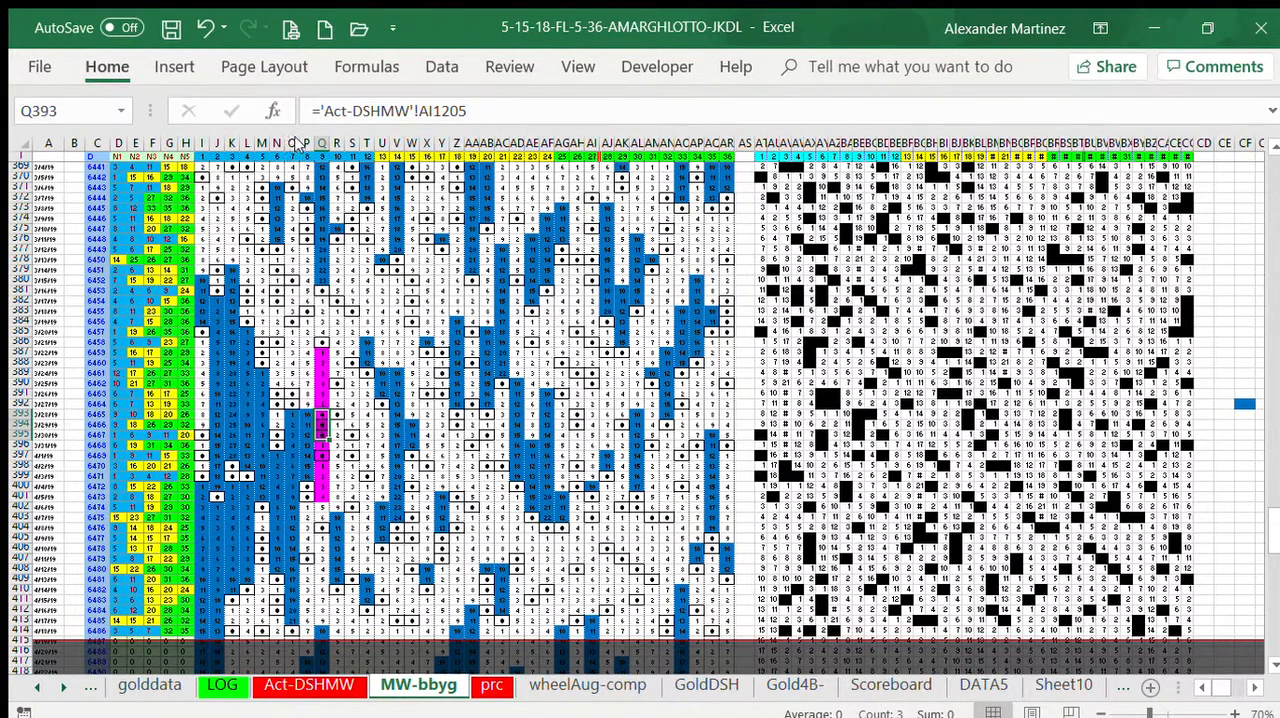
click(316, 455)
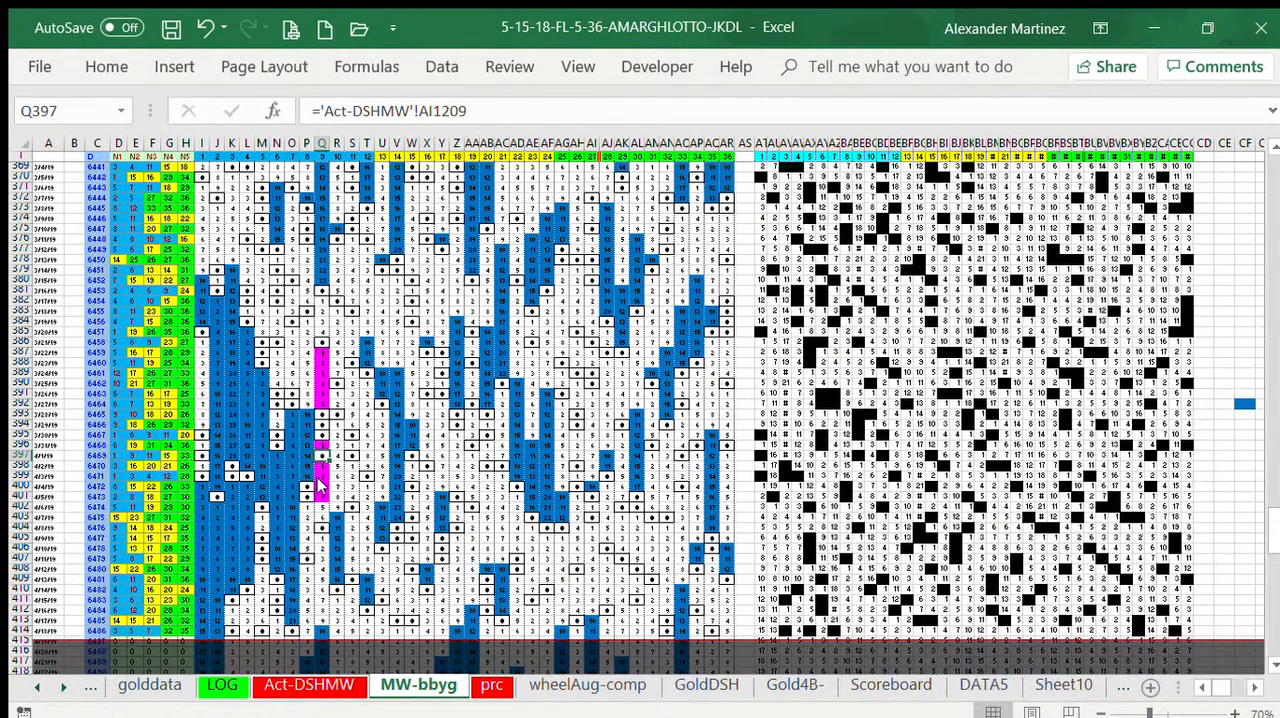
Step: Fill the magenta cells Q400:Q401 down through row 403
drag(319, 486, 324, 520)
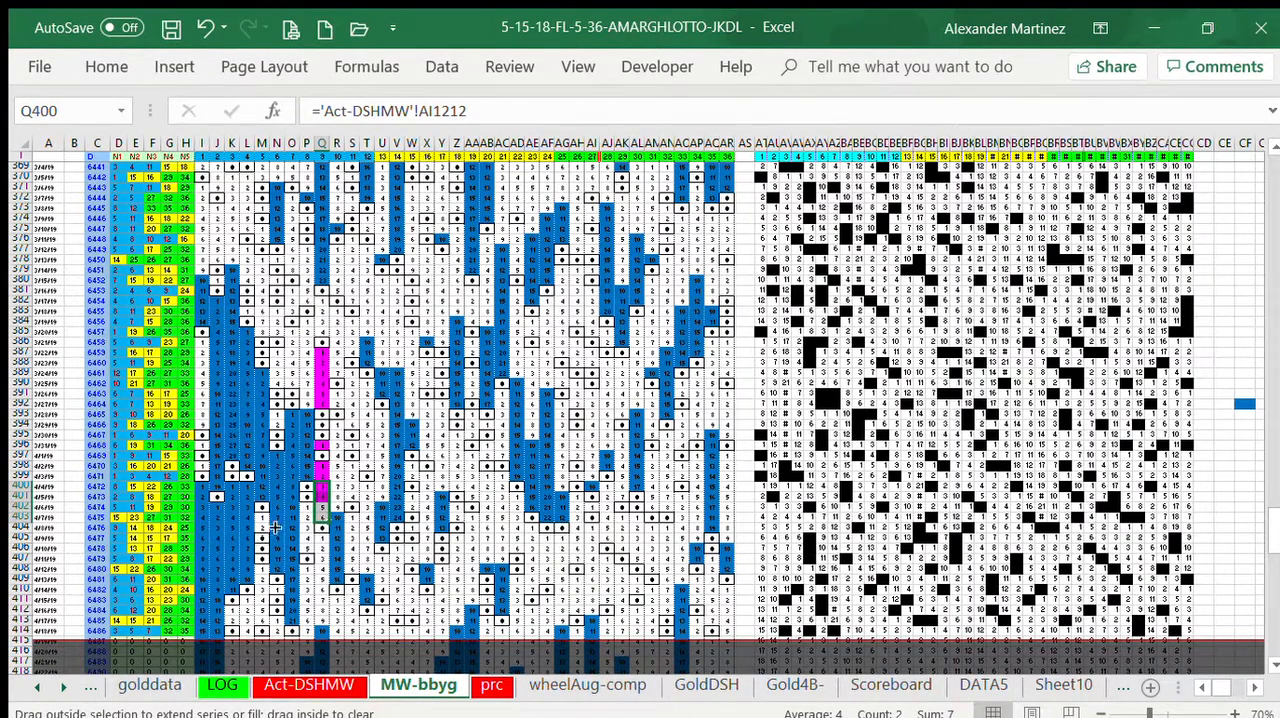
drag(378, 592, 314, 548)
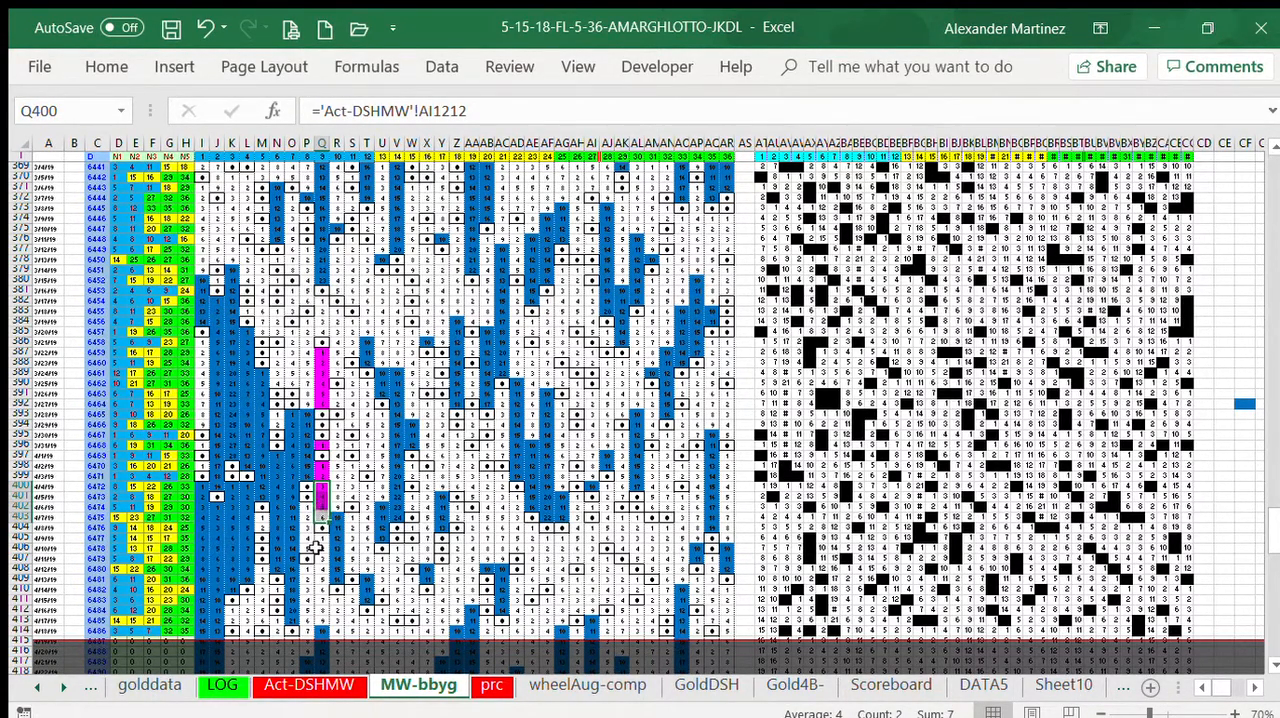
Step: Apply a purple fill to cells Q382:Q385
click(320, 301)
drag(321, 308, 321, 333)
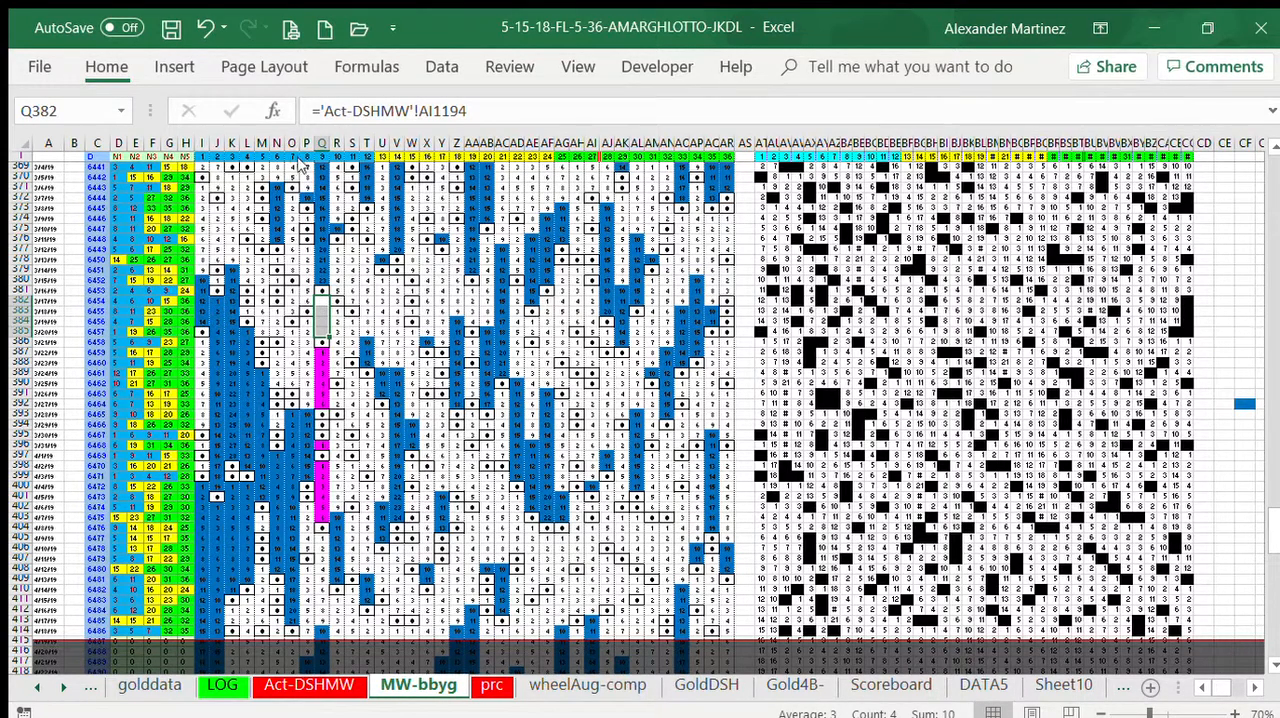
key(F4)
click(76, 259)
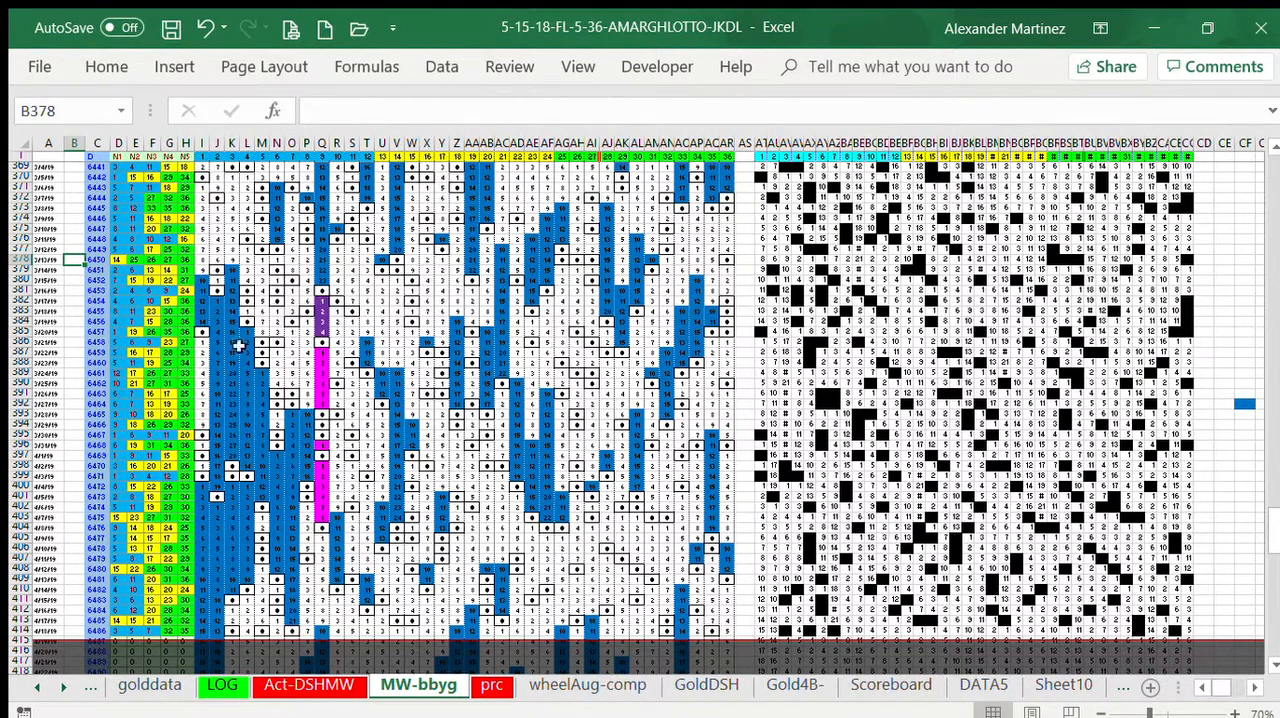
Step: Copy the blue block M389:M397 and paste it from Q405, R394, T400 and U393 downwards
drag(262, 372, 262, 456)
key(ctrl+c)
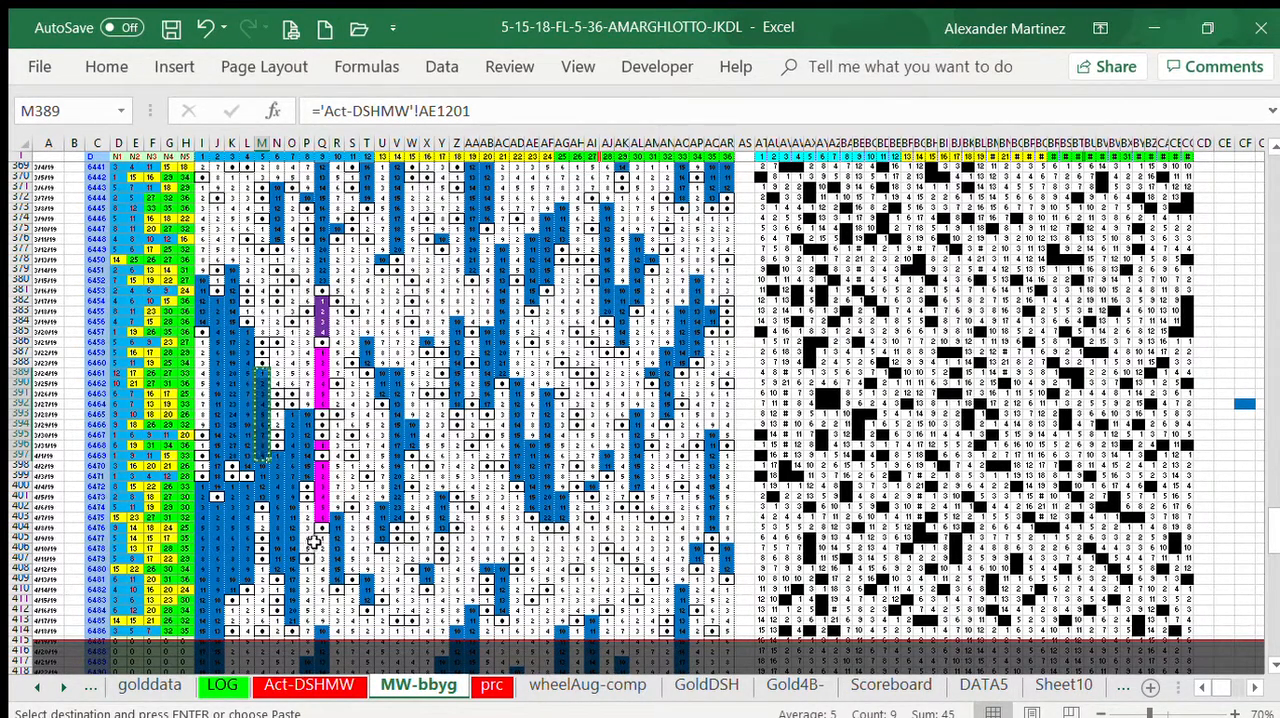
click(320, 537)
drag(320, 537, 320, 622)
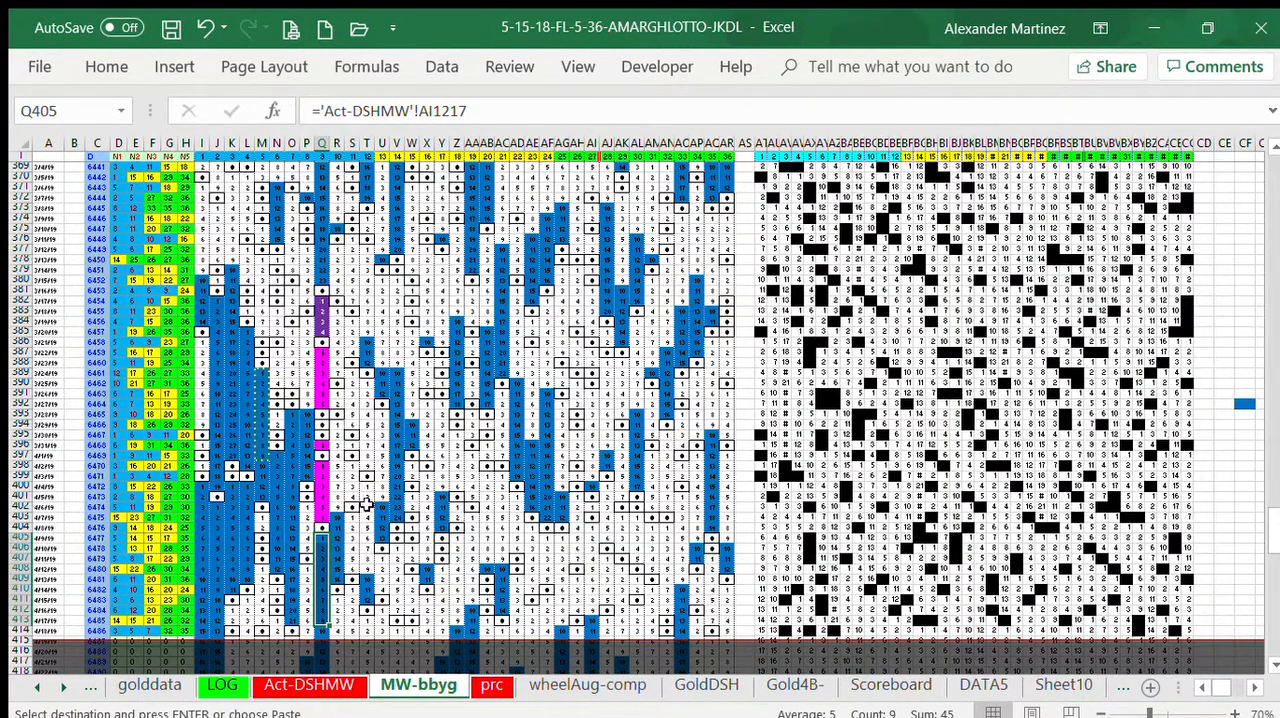
drag(336, 424, 338, 507)
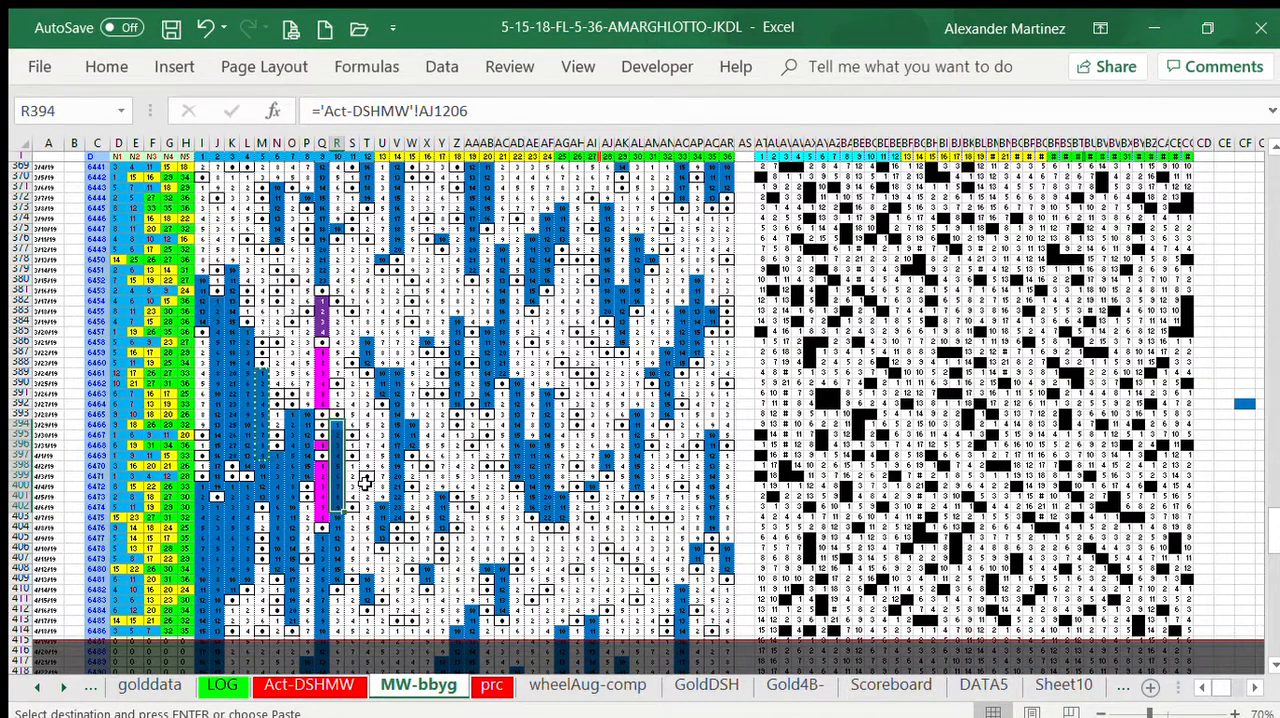
drag(372, 491, 368, 572)
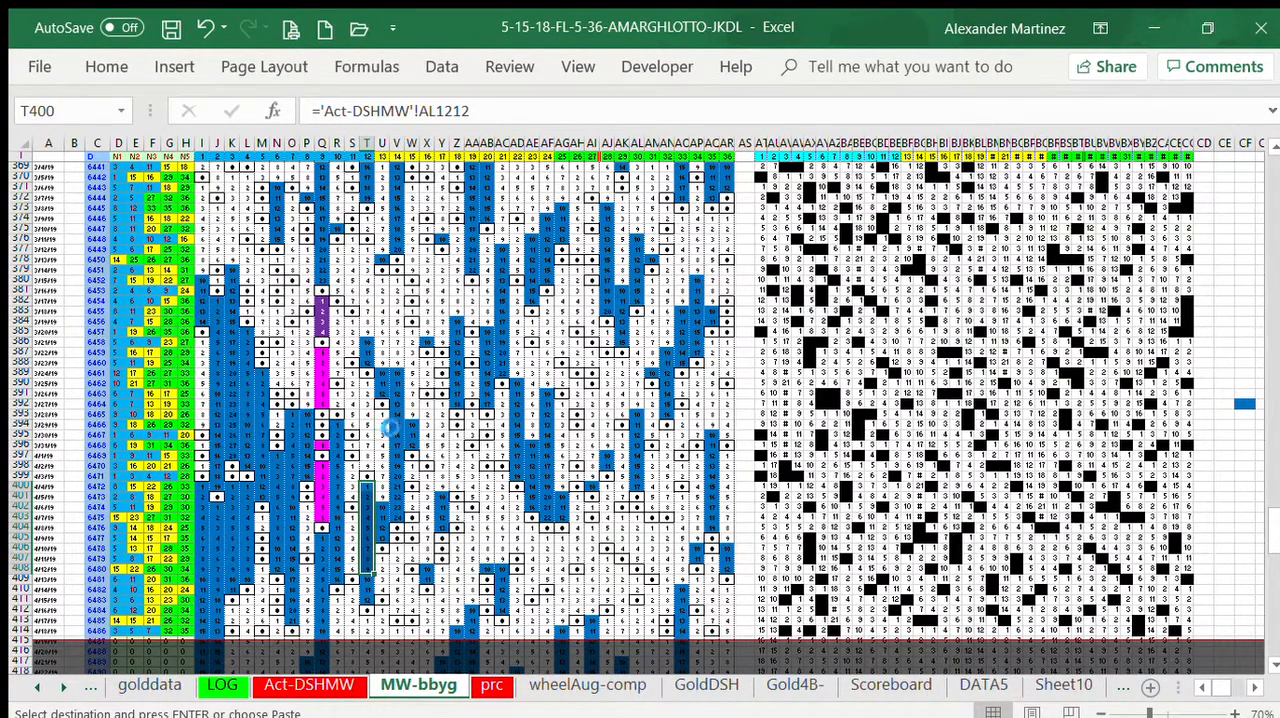
drag(382, 413, 382, 435)
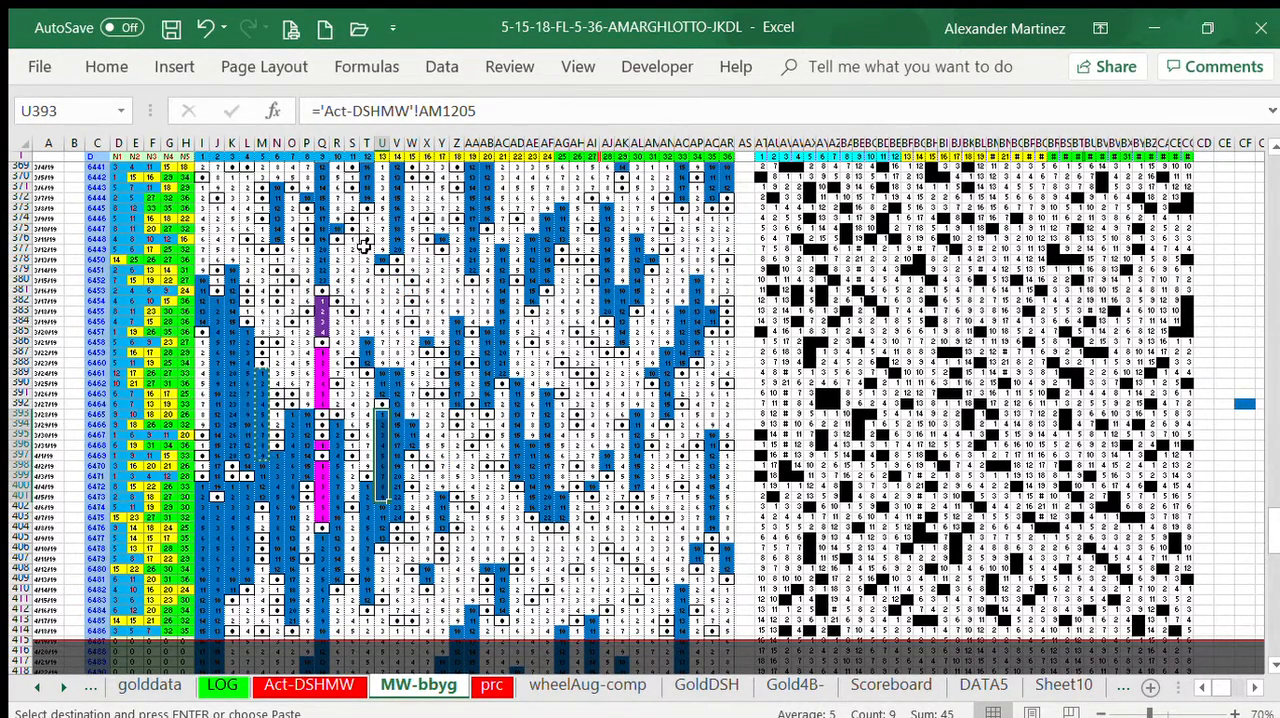
Step: Paste the copied blue block into column T from row 377, U:V from row 380, W from row 385 and X from row 377
click(367, 249)
key(ctrl+v)
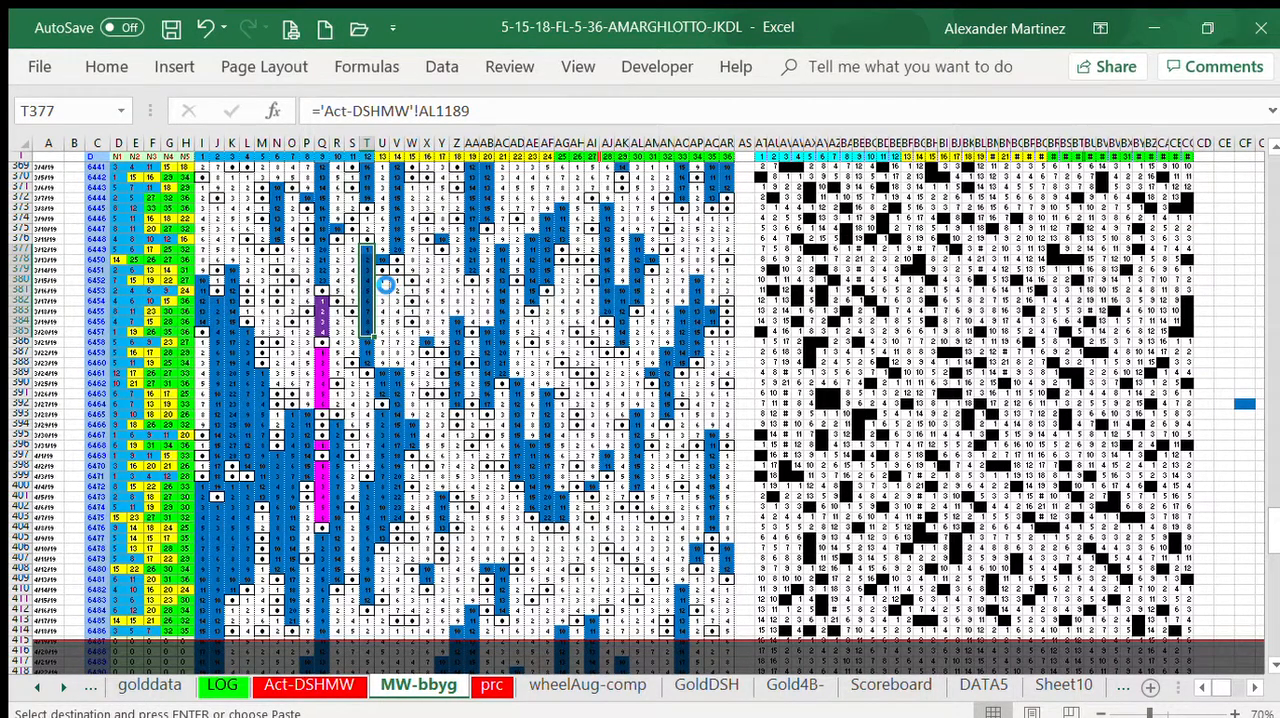
drag(385, 286, 397, 362)
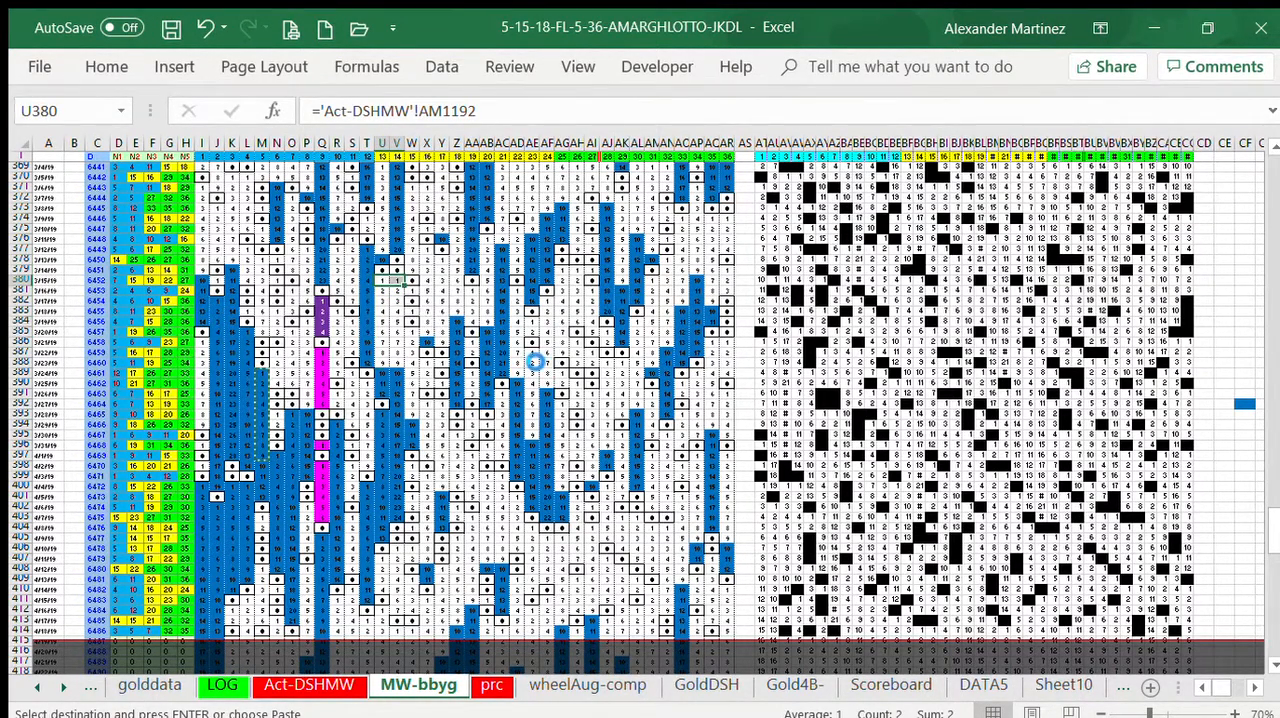
click(411, 330)
key(ctrl+v)
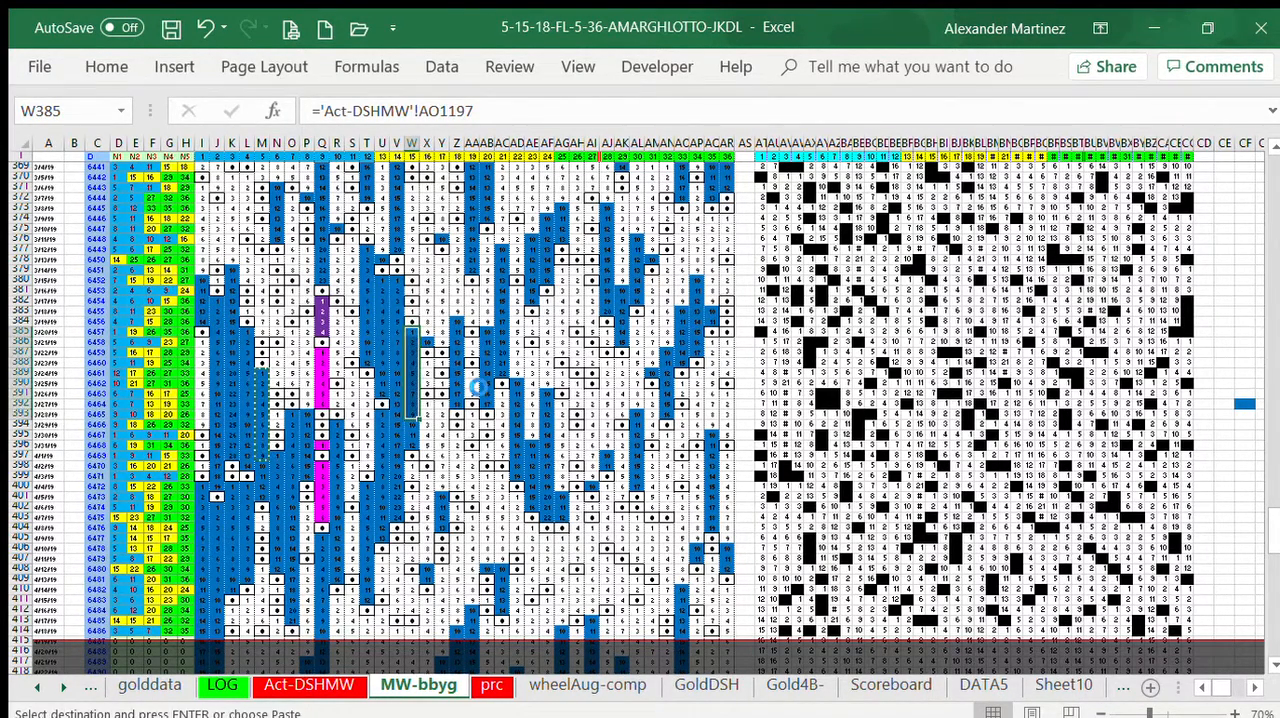
click(425, 250)
key(ctrl+v)
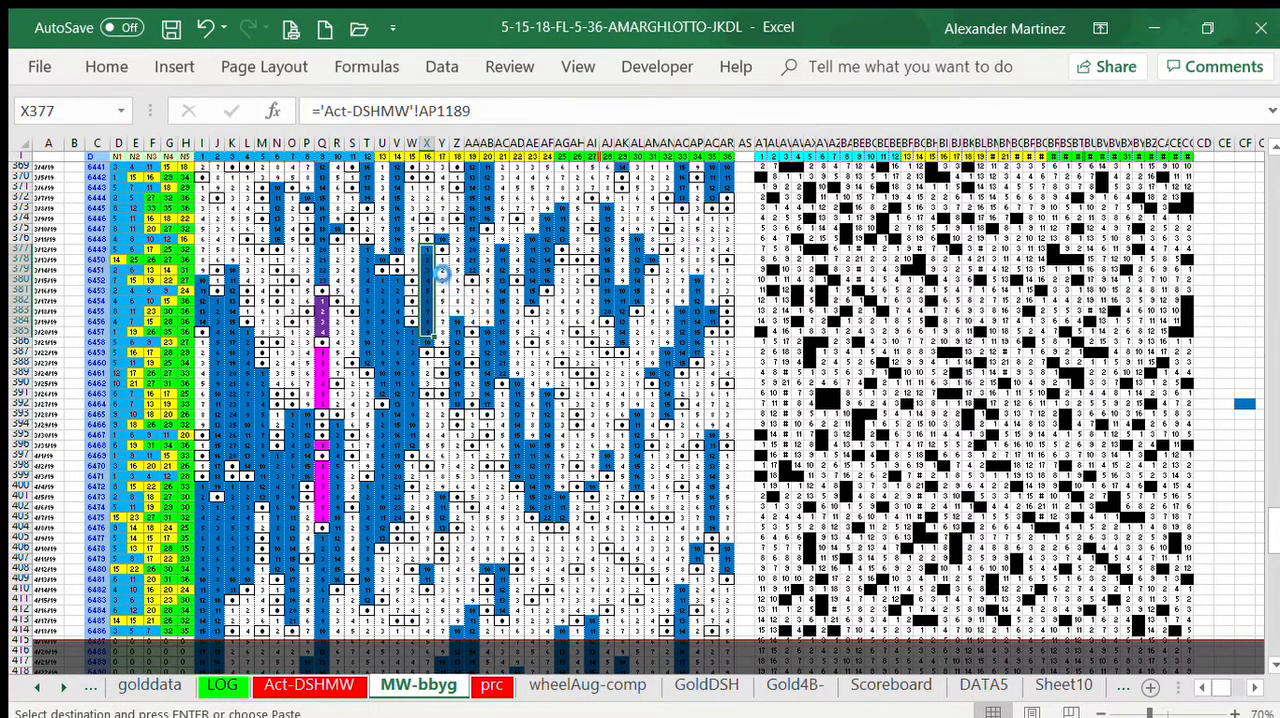
Step: Paste the copied blue block from Z375, AB376, Y392 and X399 downwards
click(458, 229)
key(ctrl+v)
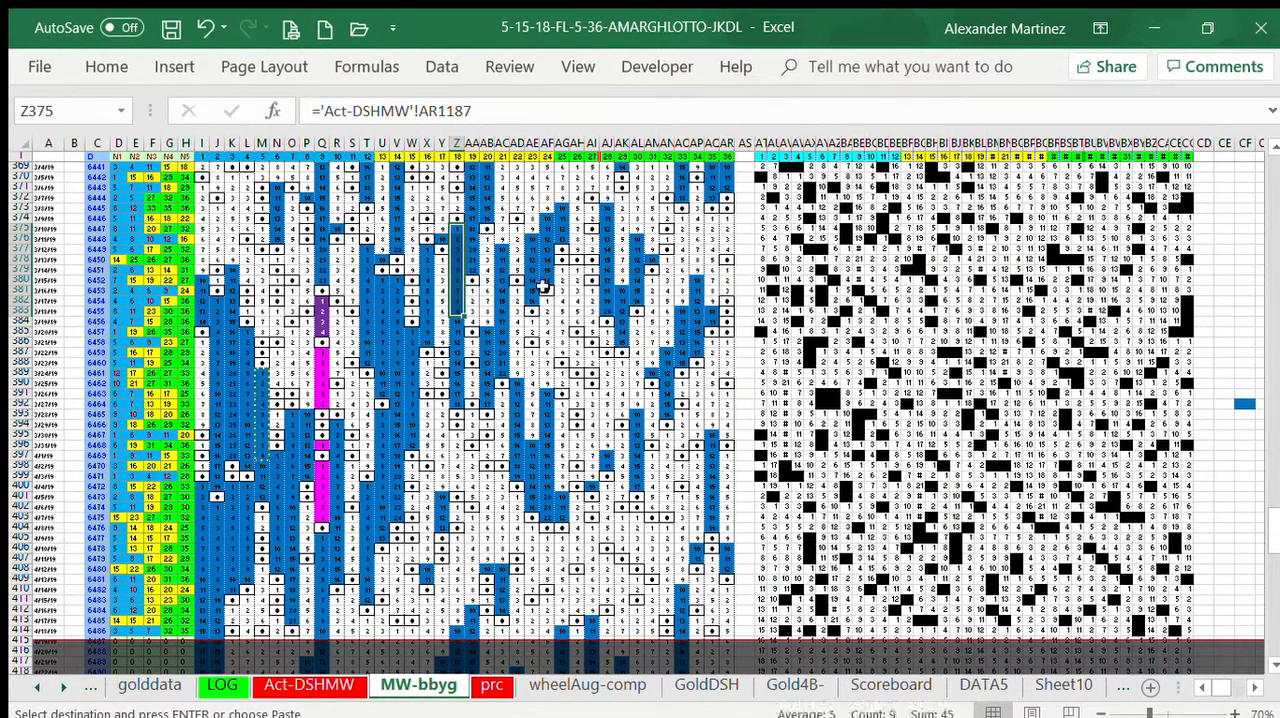
click(486, 235)
key(ctrl+v)
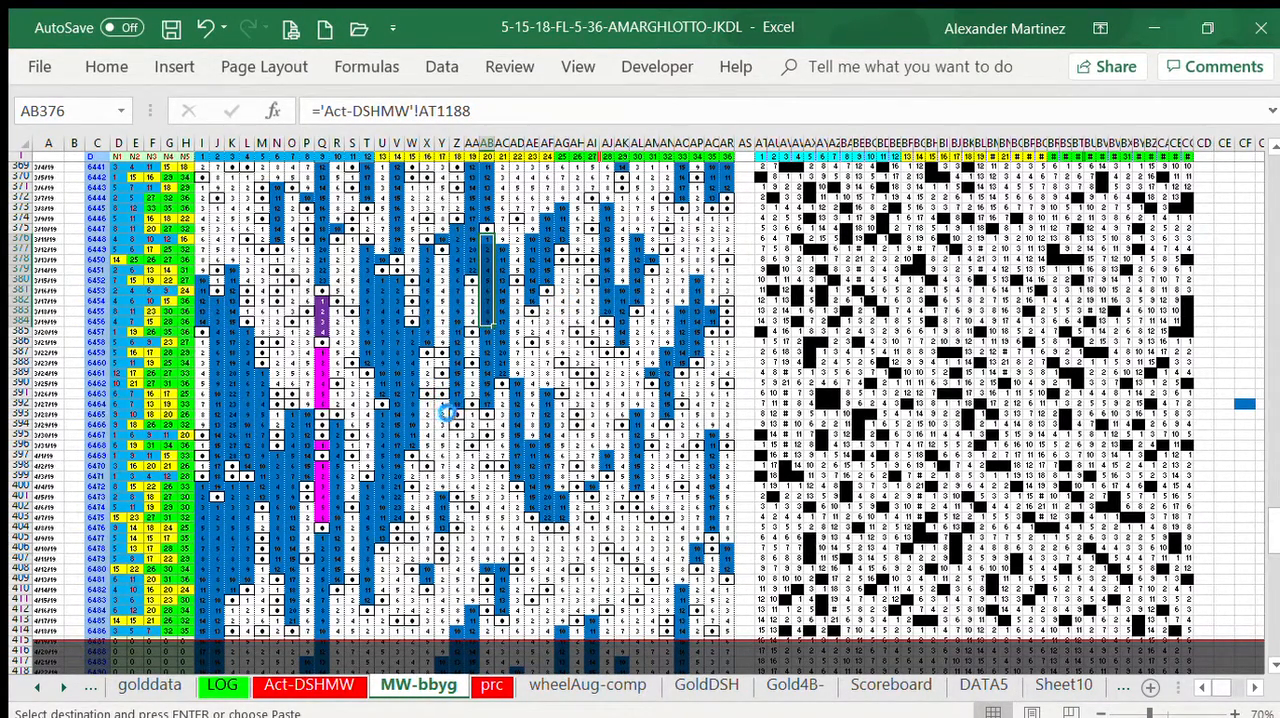
click(441, 404)
key(ctrl+v)
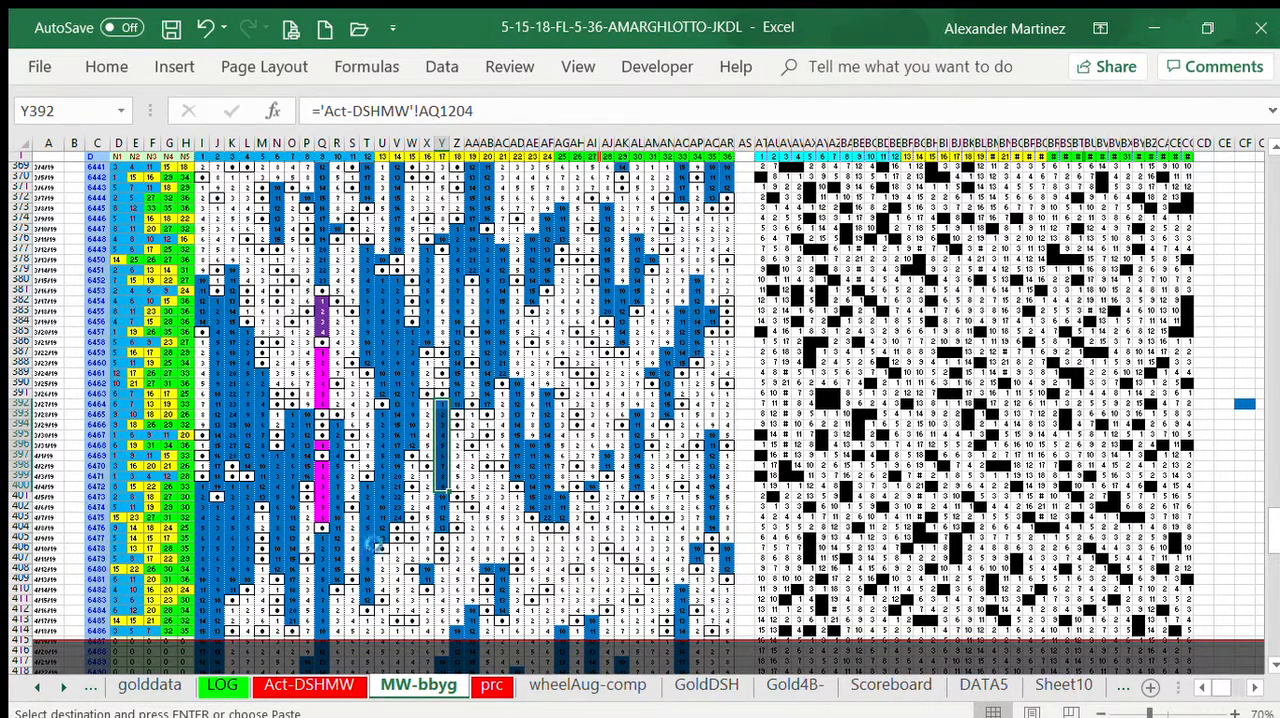
click(426, 477)
key(ctrl+v)
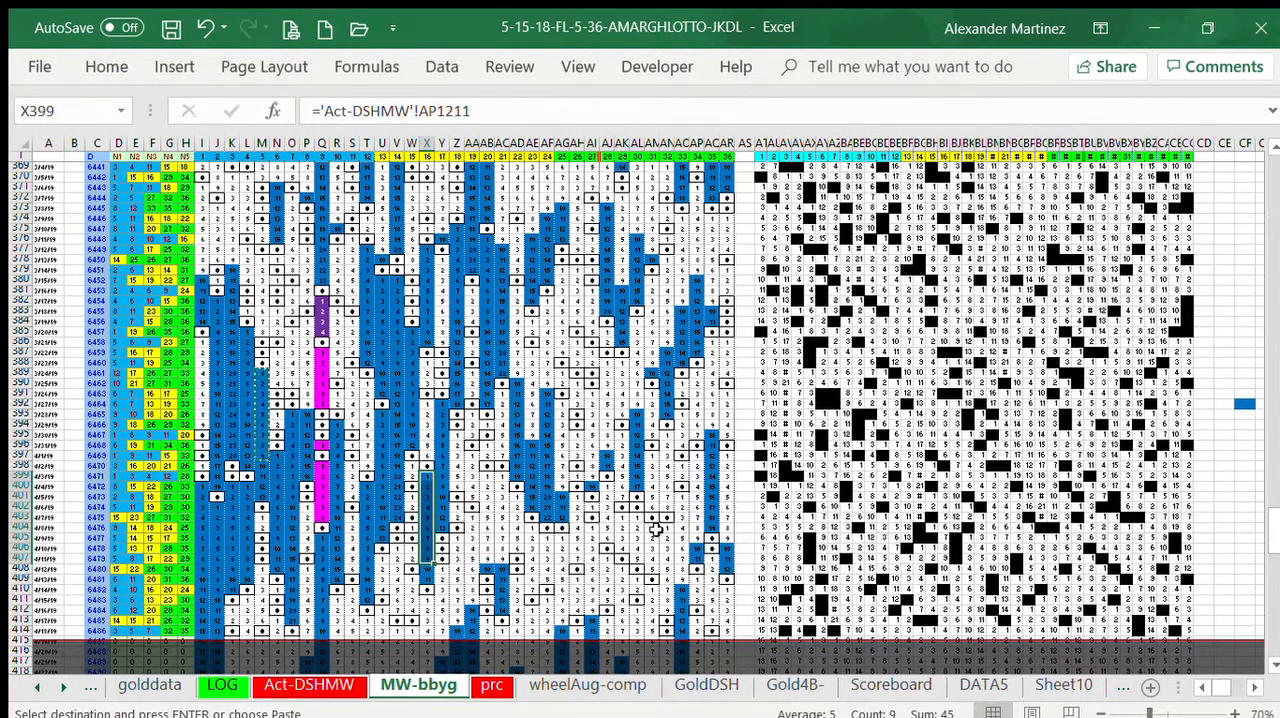
Step: Paste the copied blue block from AO401, AQ386 and AR397 downwards
click(682, 495)
key(ctrl+v)
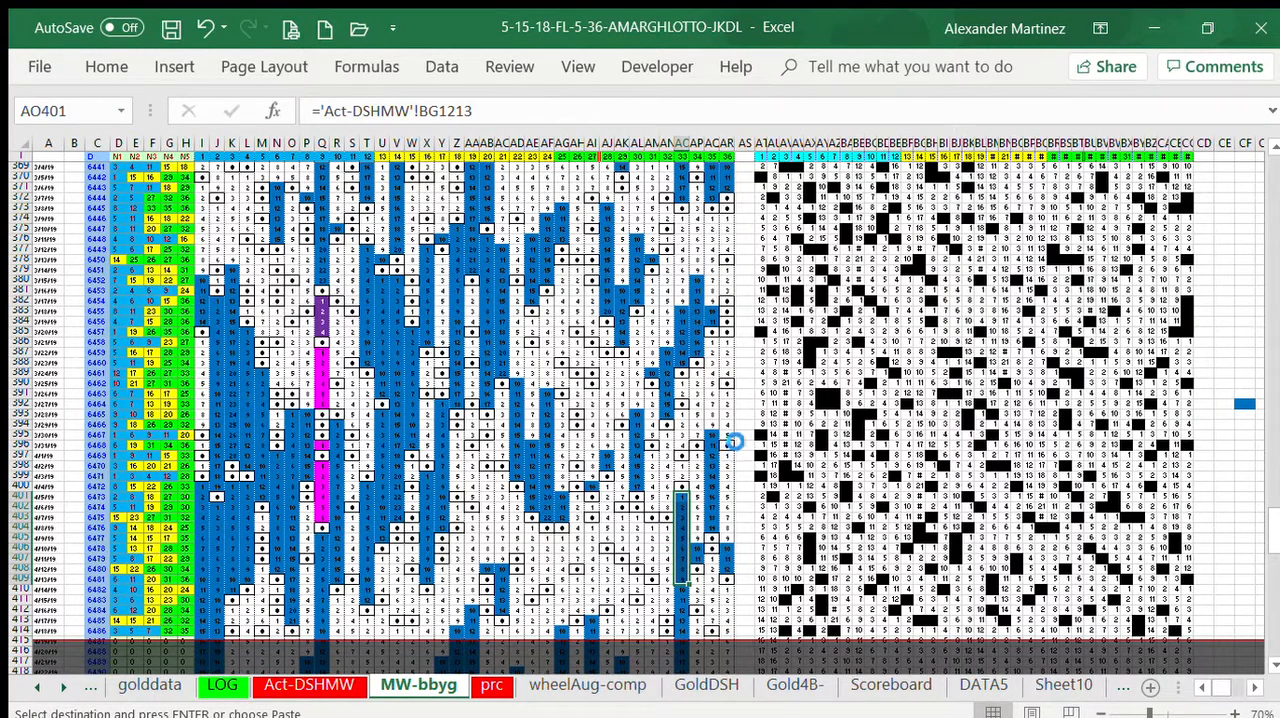
click(711, 341)
key(ctrl+v)
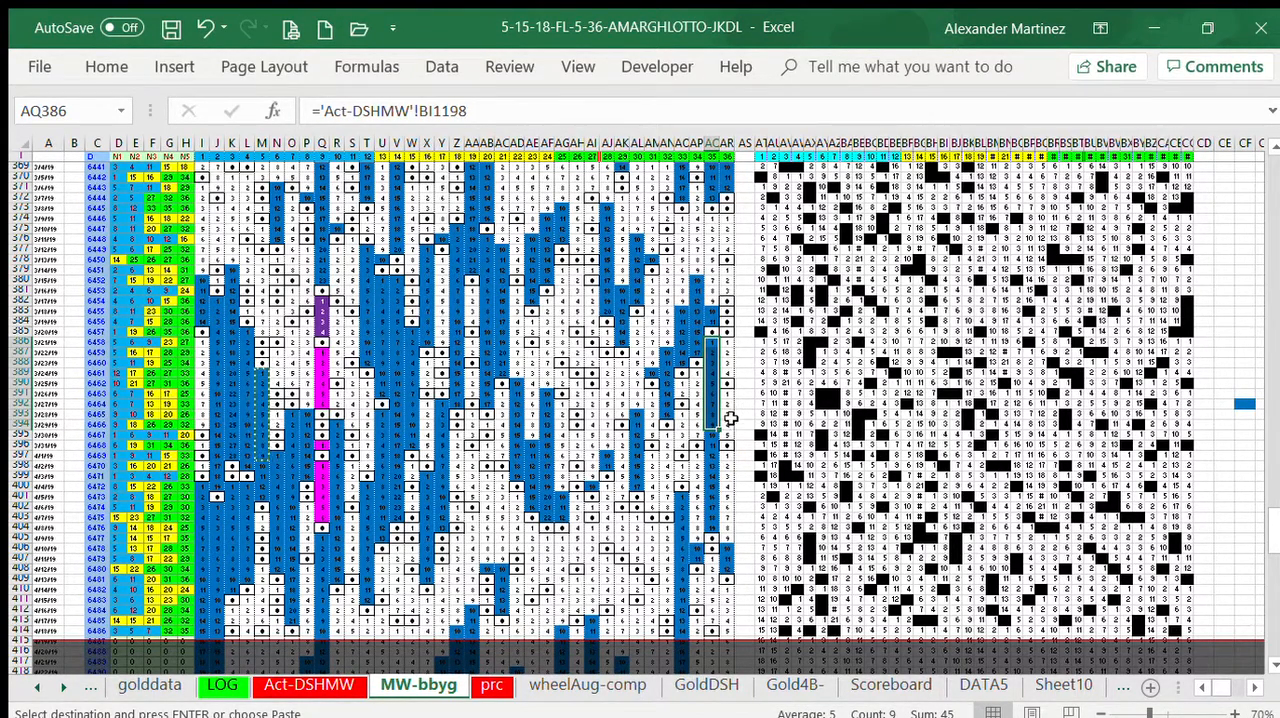
click(743, 414)
click(727, 455)
key(ctrl+v)
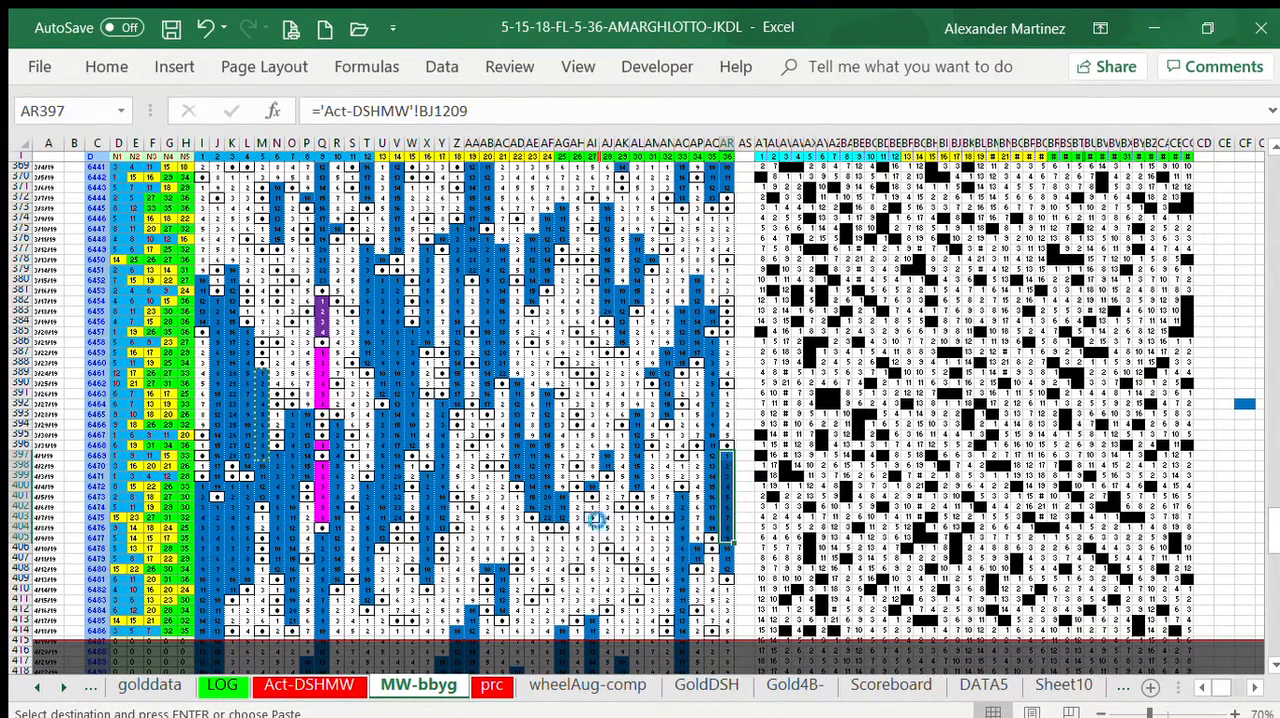
Step: Paste the copied blue block into columns AB and AC from row 399
click(487, 476)
key(ctrl+v)
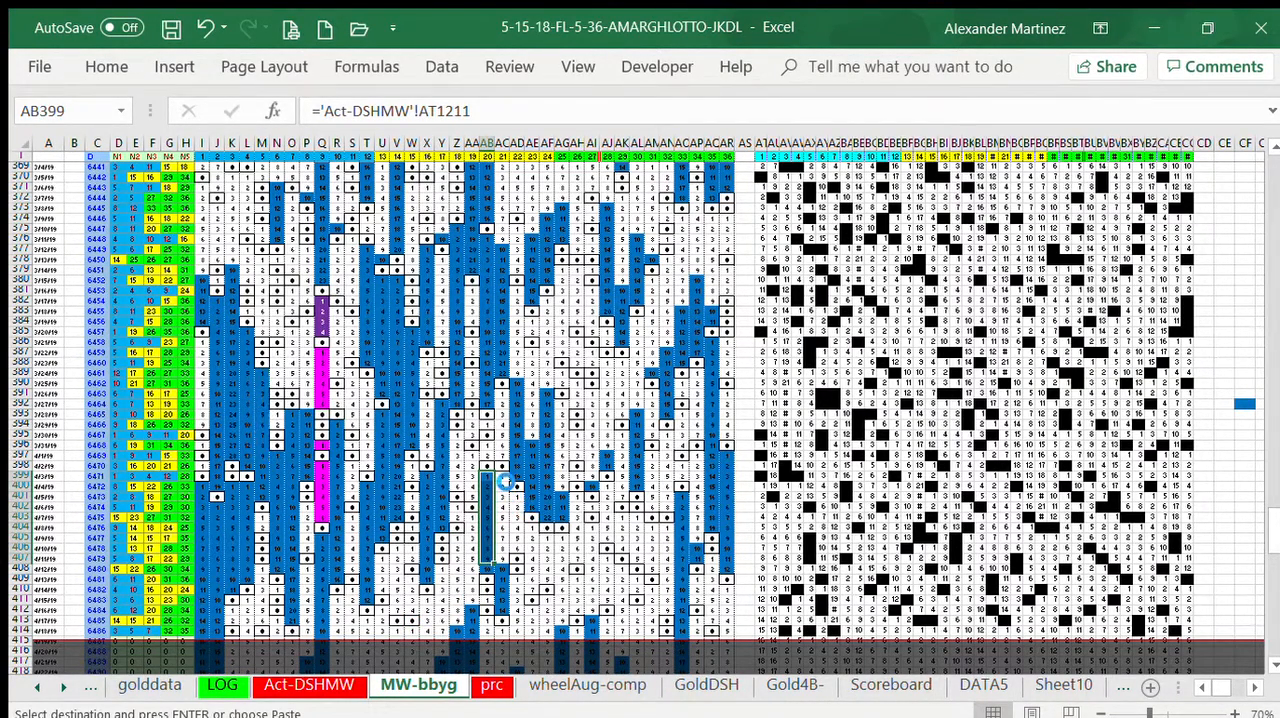
click(503, 475)
key(ctrl+v)
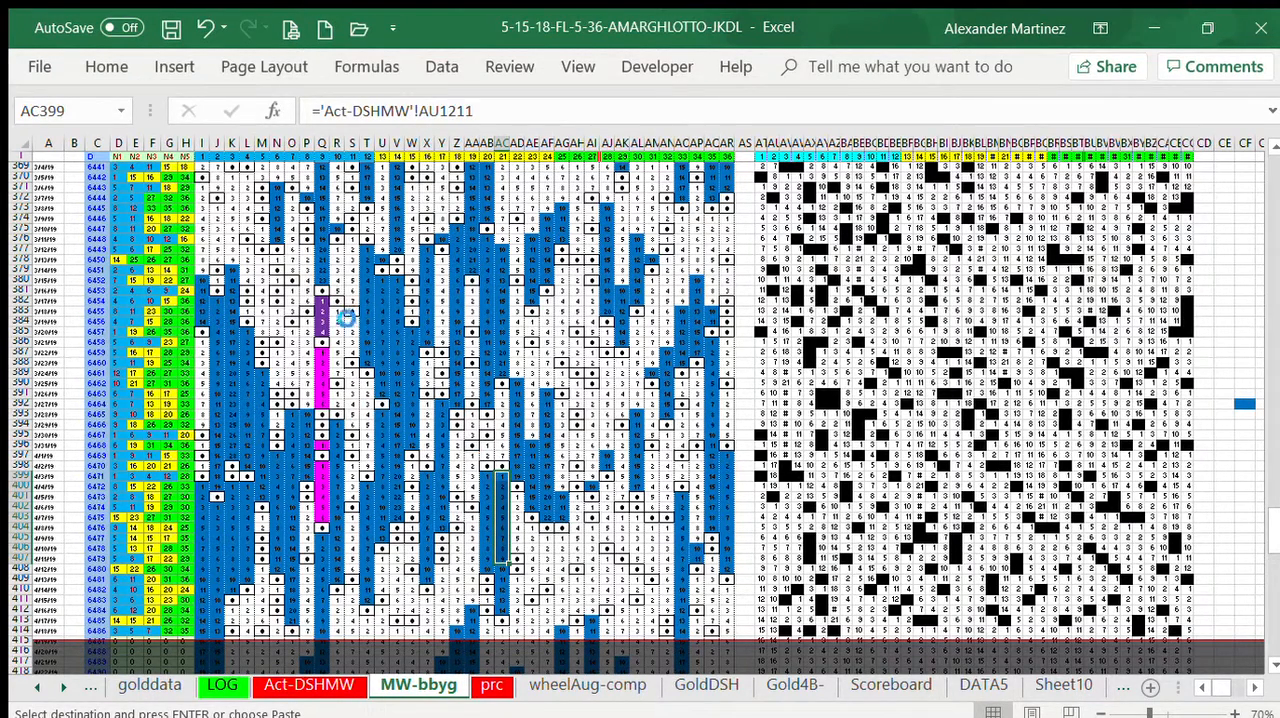
Step: Paste the copied blue block from AD381, AF382 and AJ388 downwards
click(514, 291)
key(ctrl+v)
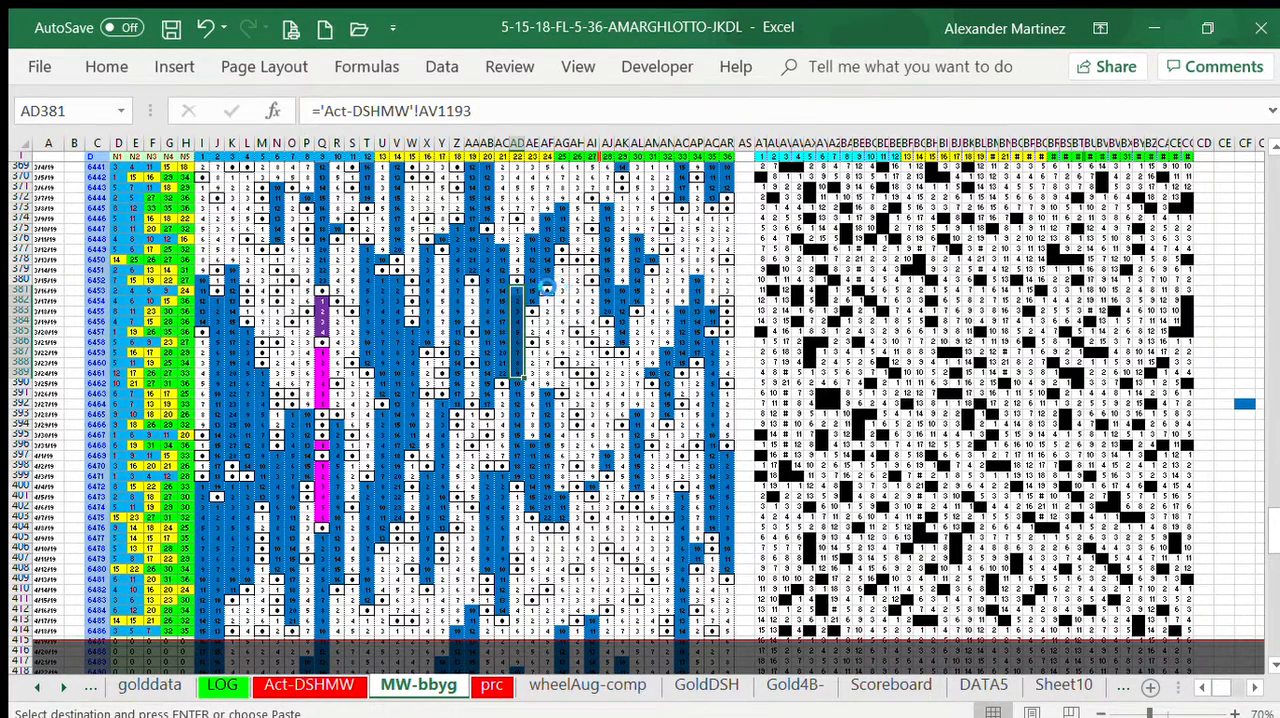
click(547, 300)
key(ctrl+v)
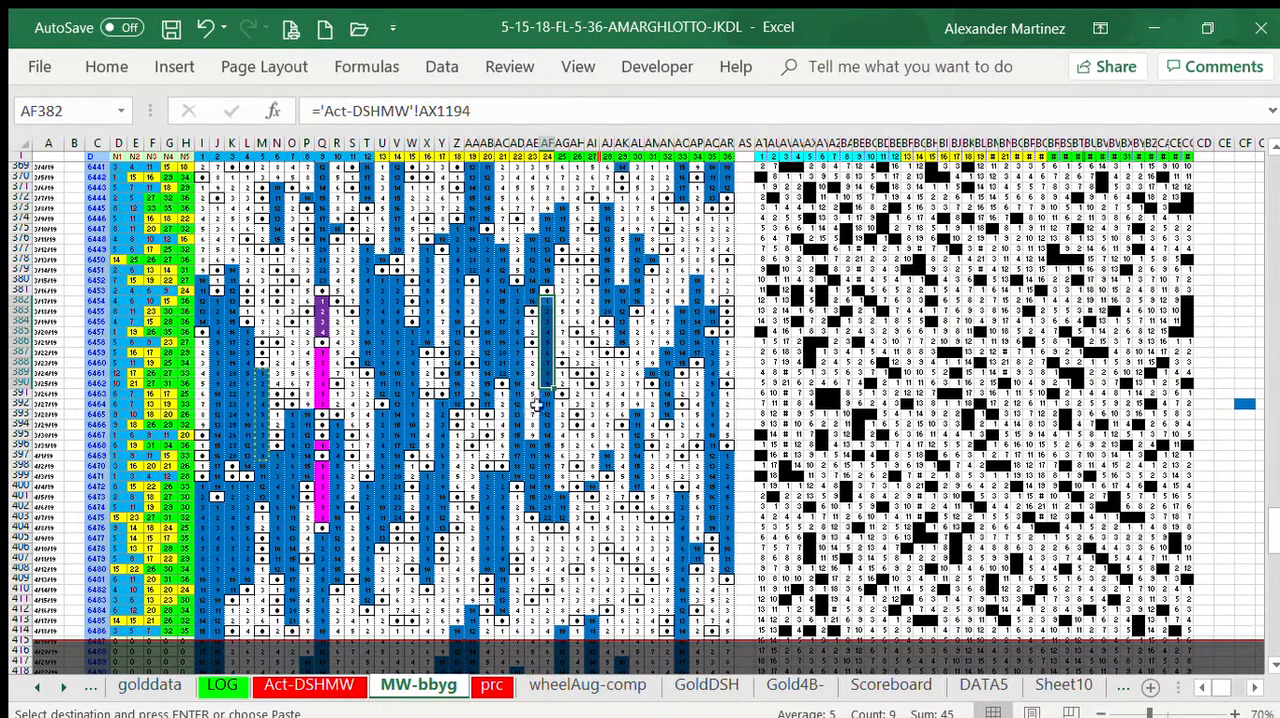
click(607, 362)
key(ctrl+v)
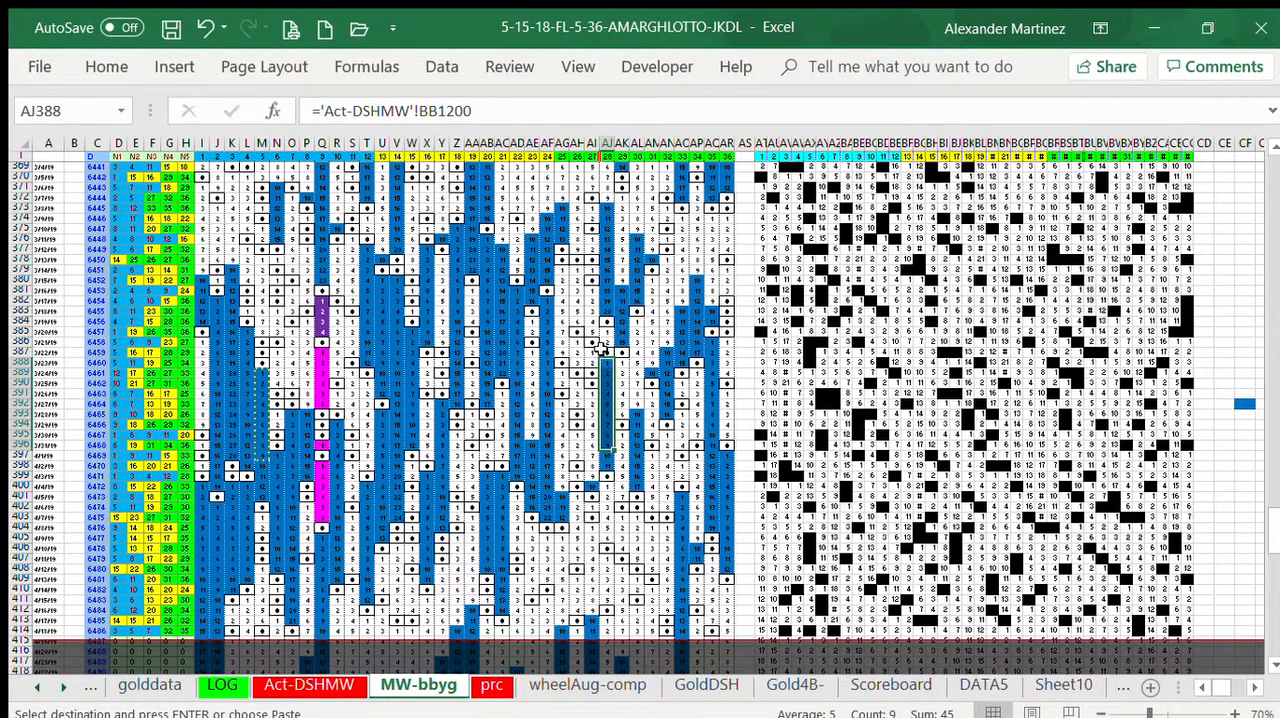
Step: Paste the copied blue block from AI391, AG392 and AE387 downwards
click(589, 381)
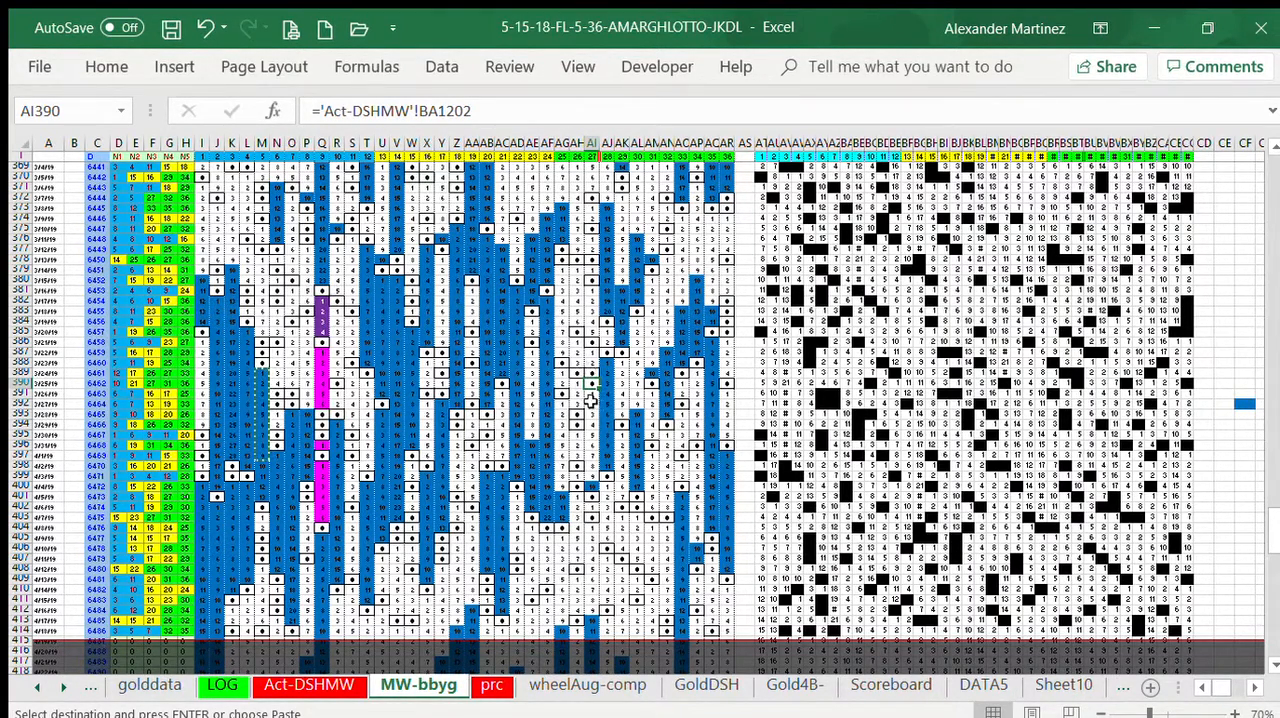
click(593, 395)
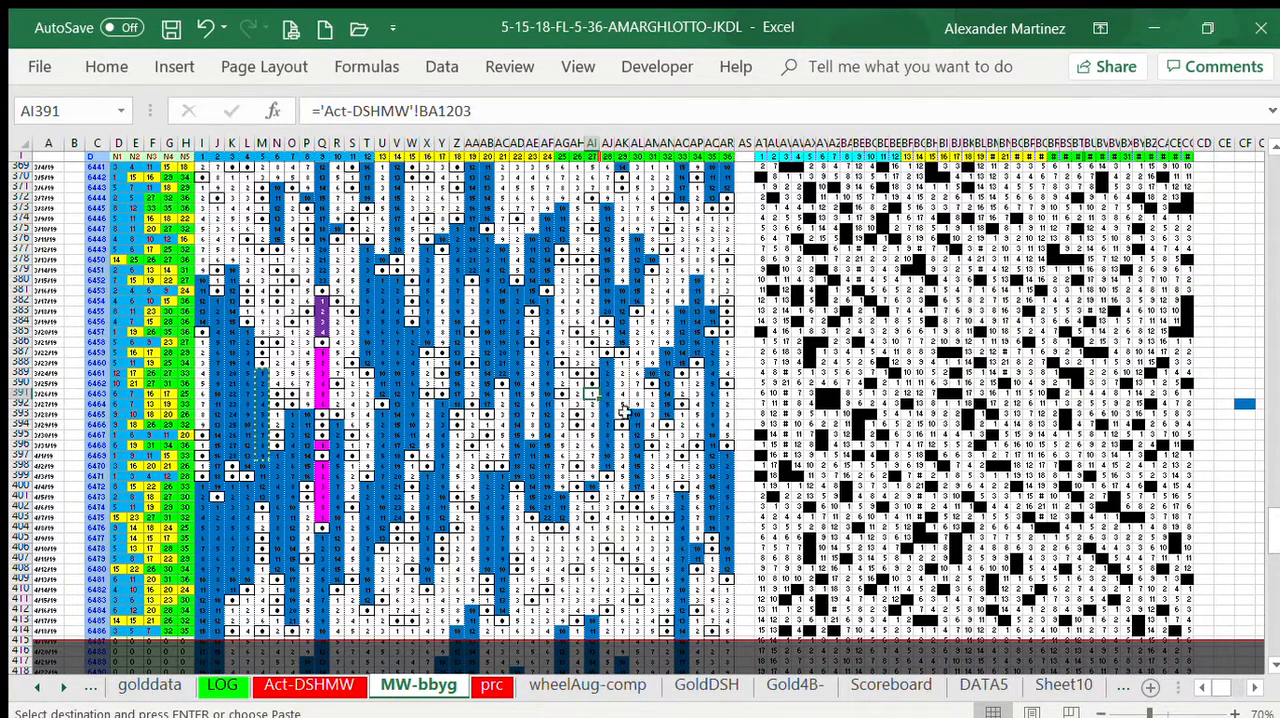
key(ctrl+v)
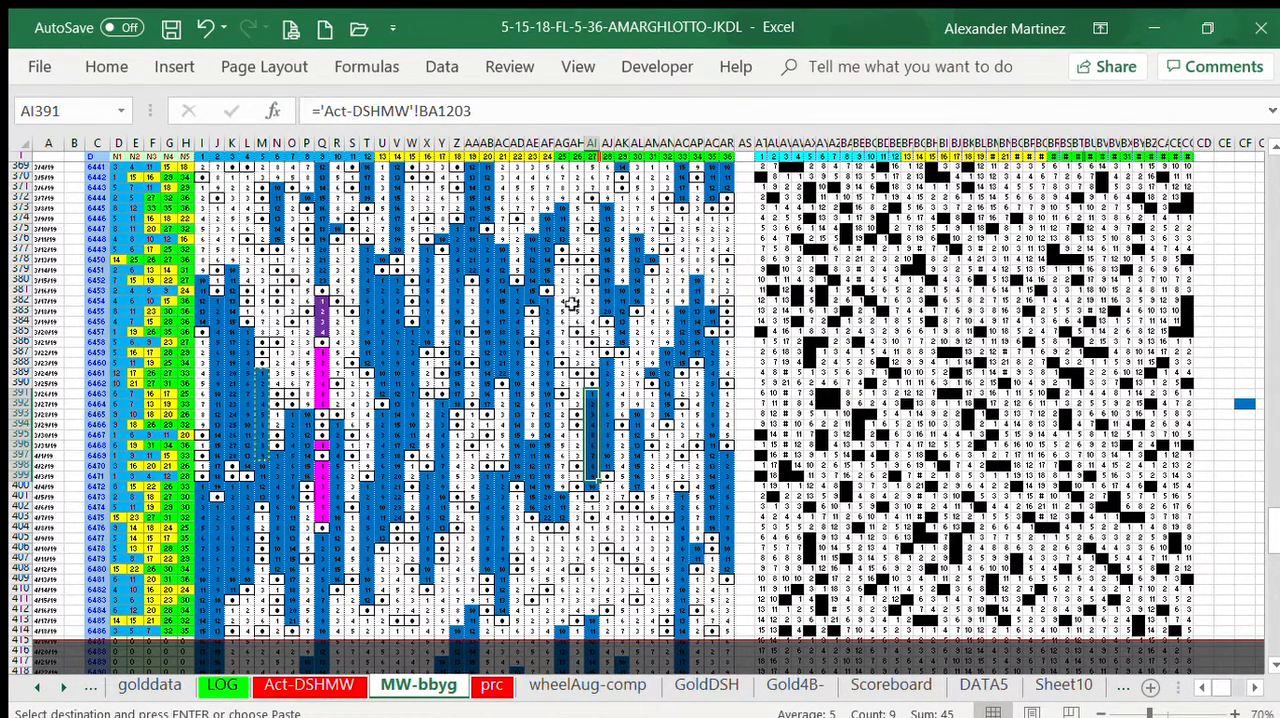
click(562, 403)
key(ctrl+v)
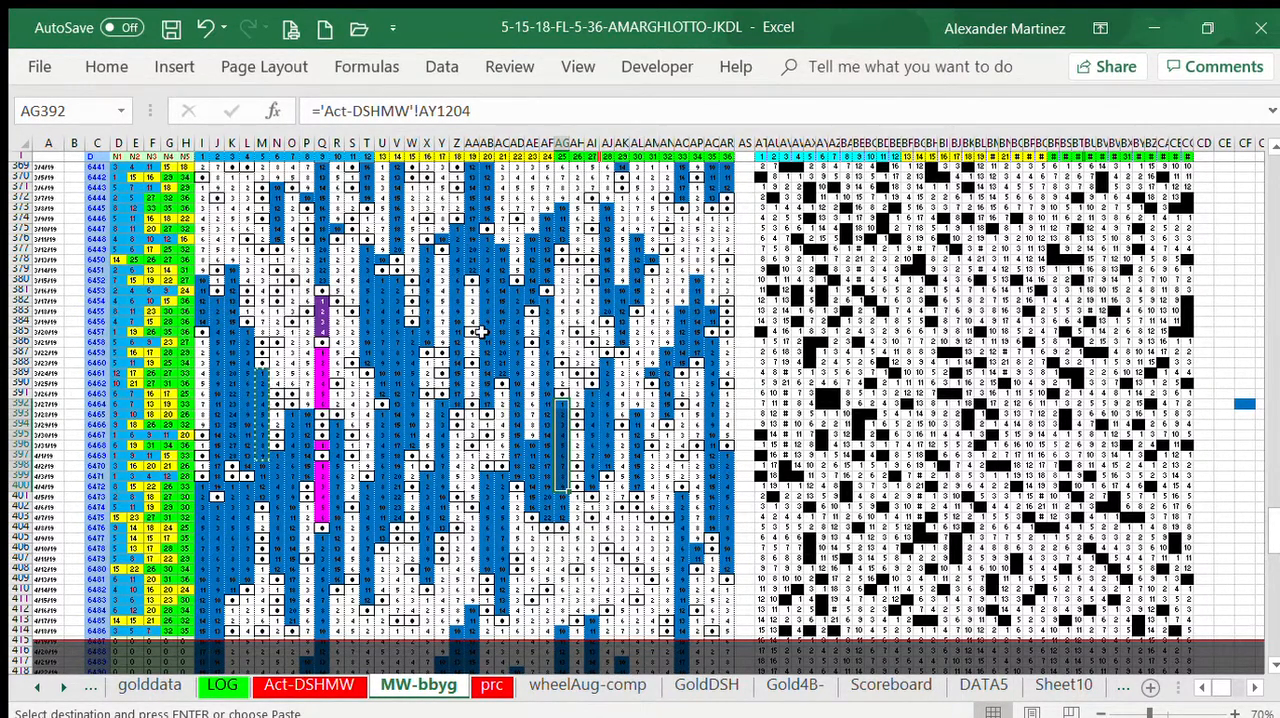
click(527, 352)
key(ctrl+v)
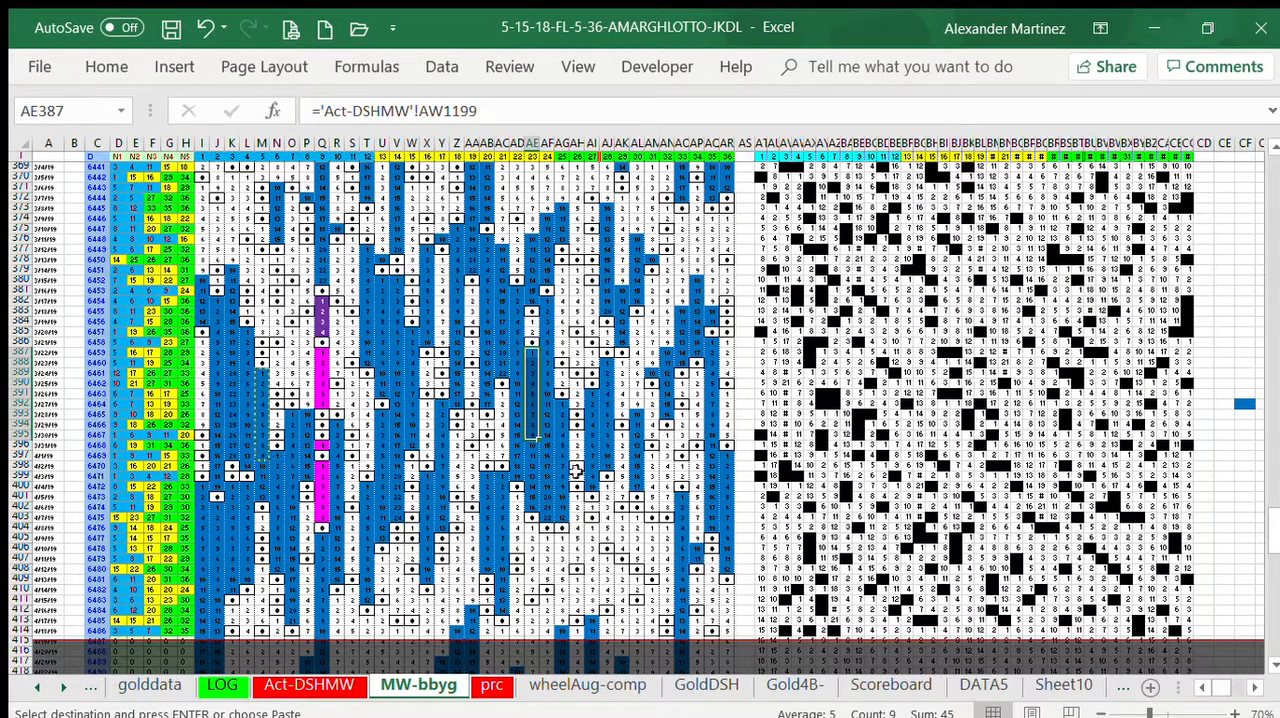
Step: Paste the copied blue block from AP397, AQ374, AP371 and AO374 downwards
click(692, 457)
key(ctrl+v)
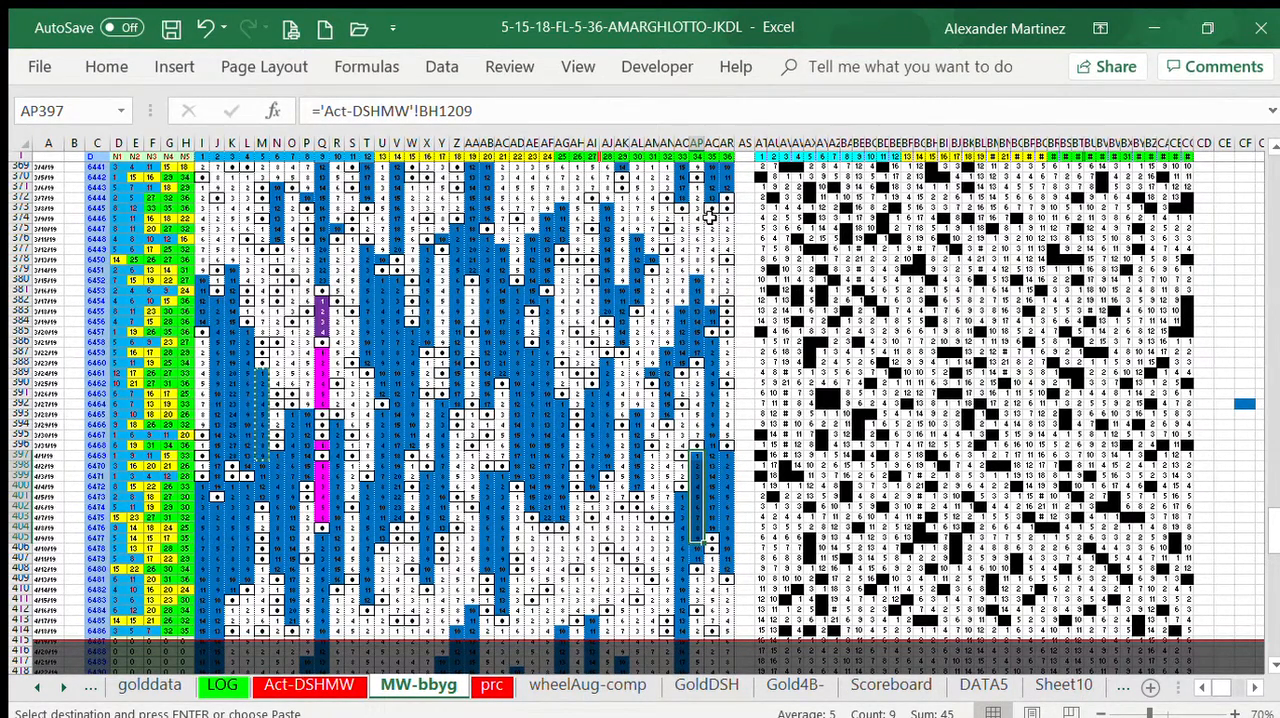
drag(709, 216, 709, 297)
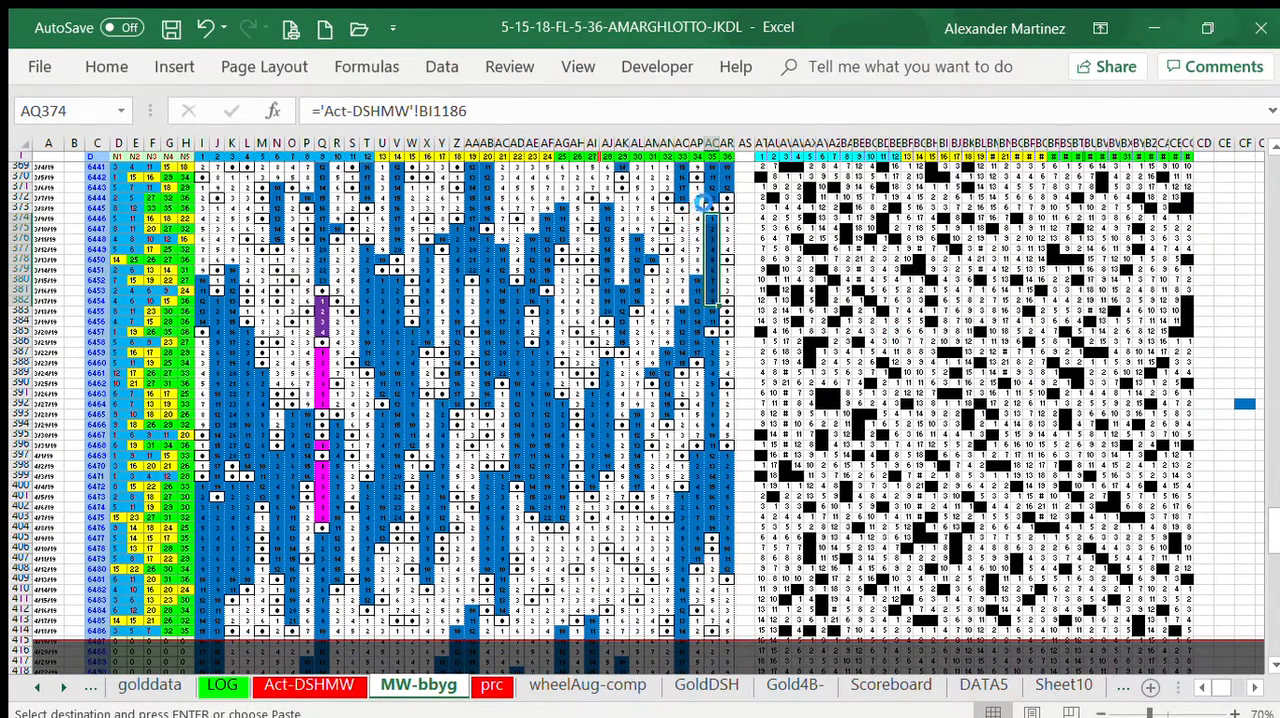
drag(695, 188, 697, 270)
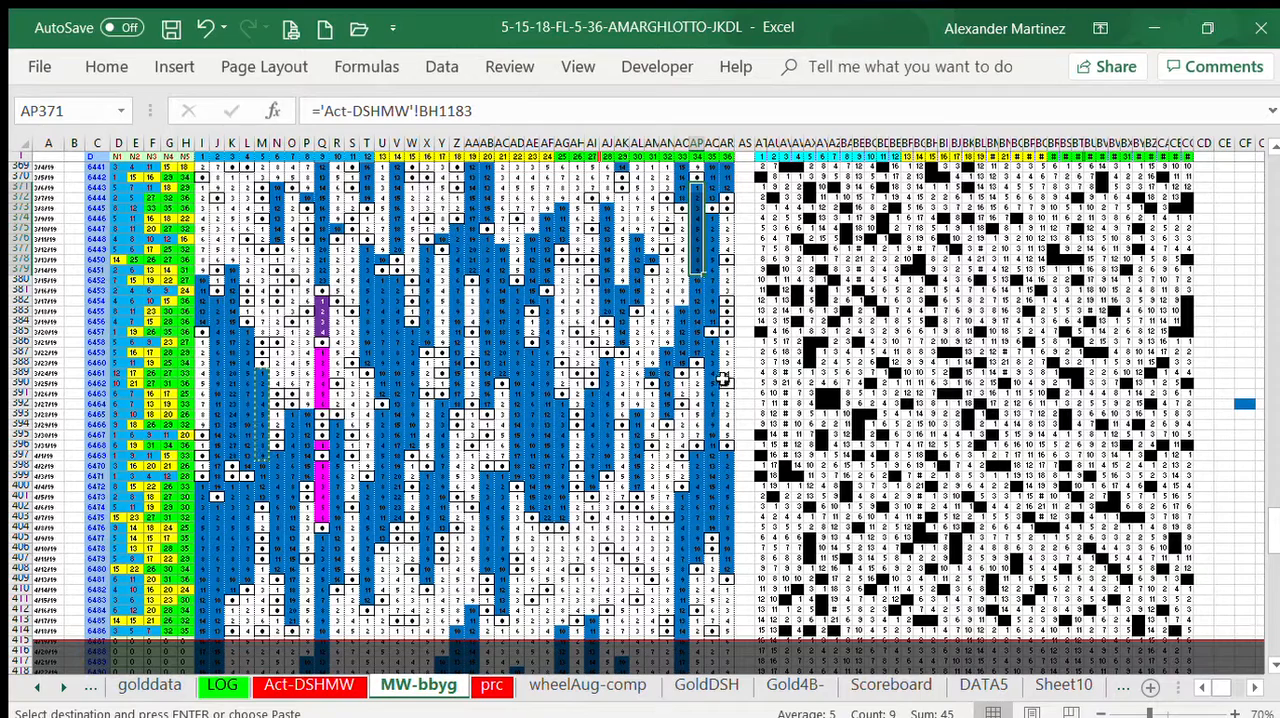
drag(683, 218, 683, 305)
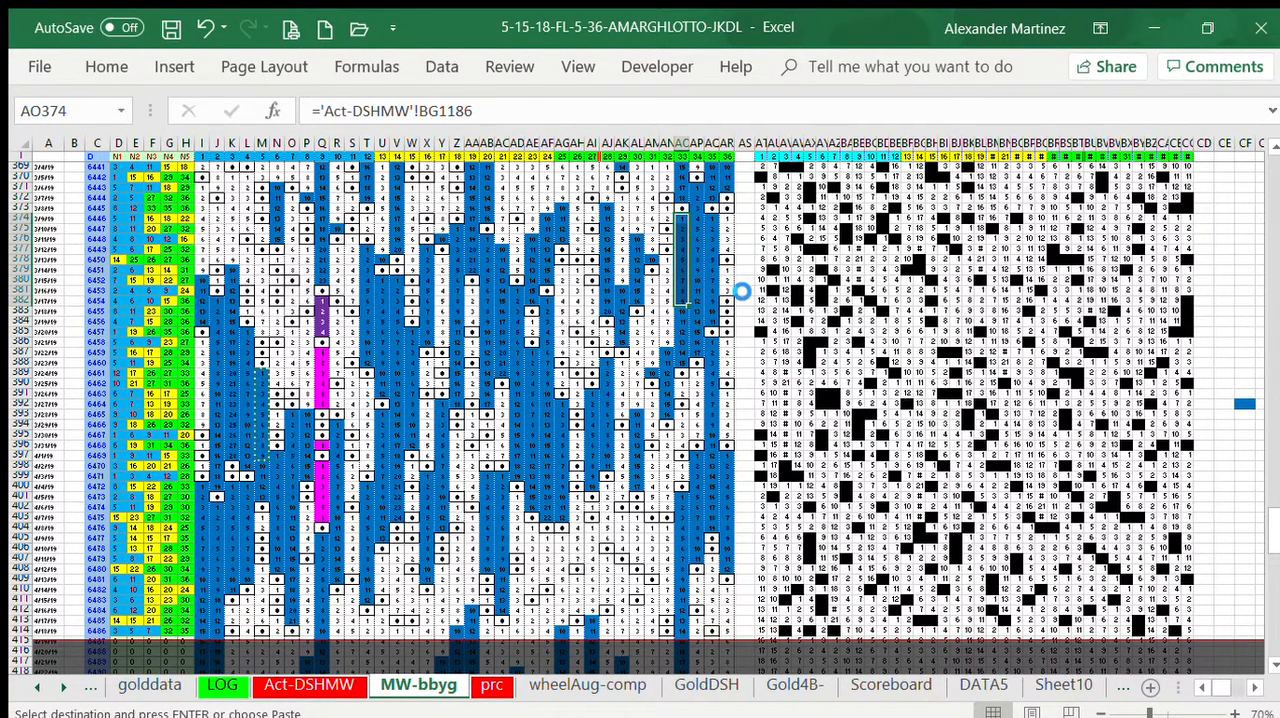
Step: Apply a magenta fill to the ranges AR374:AR377, AR379:AR381 and AR386:AR395
click(726, 219)
drag(726, 222, 726, 252)
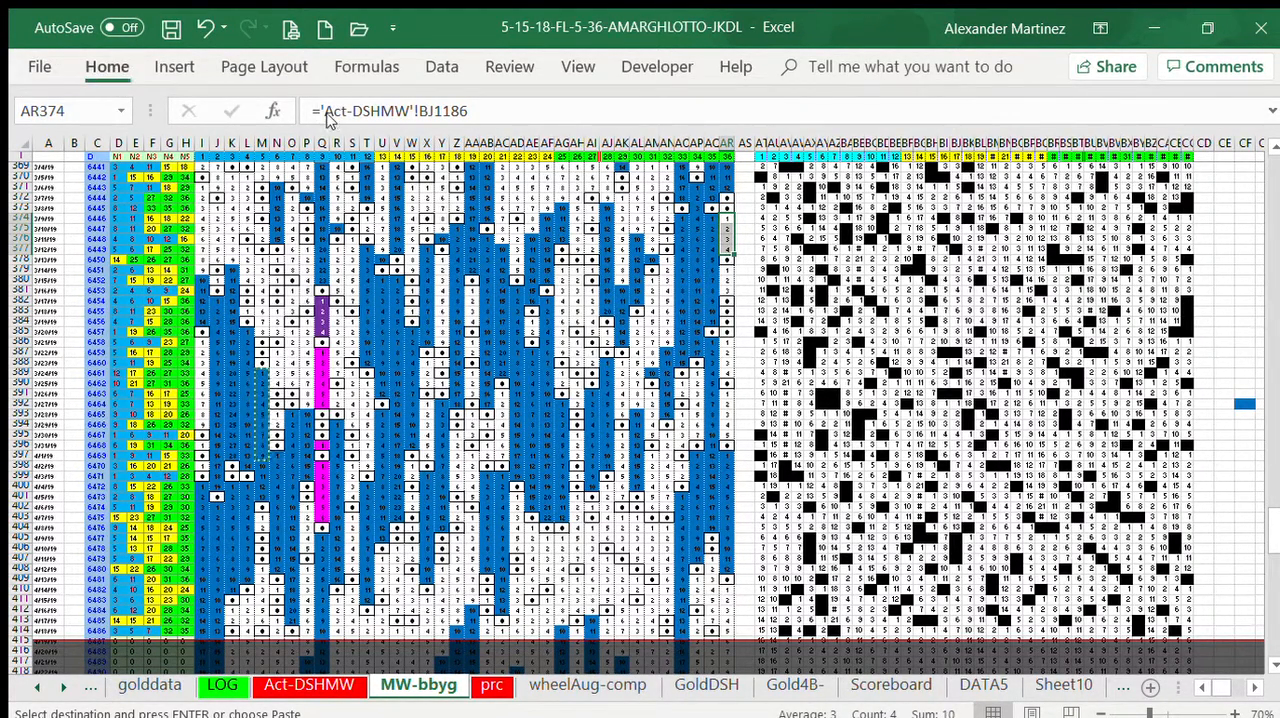
click(279, 366)
click(727, 270)
drag(727, 270, 727, 290)
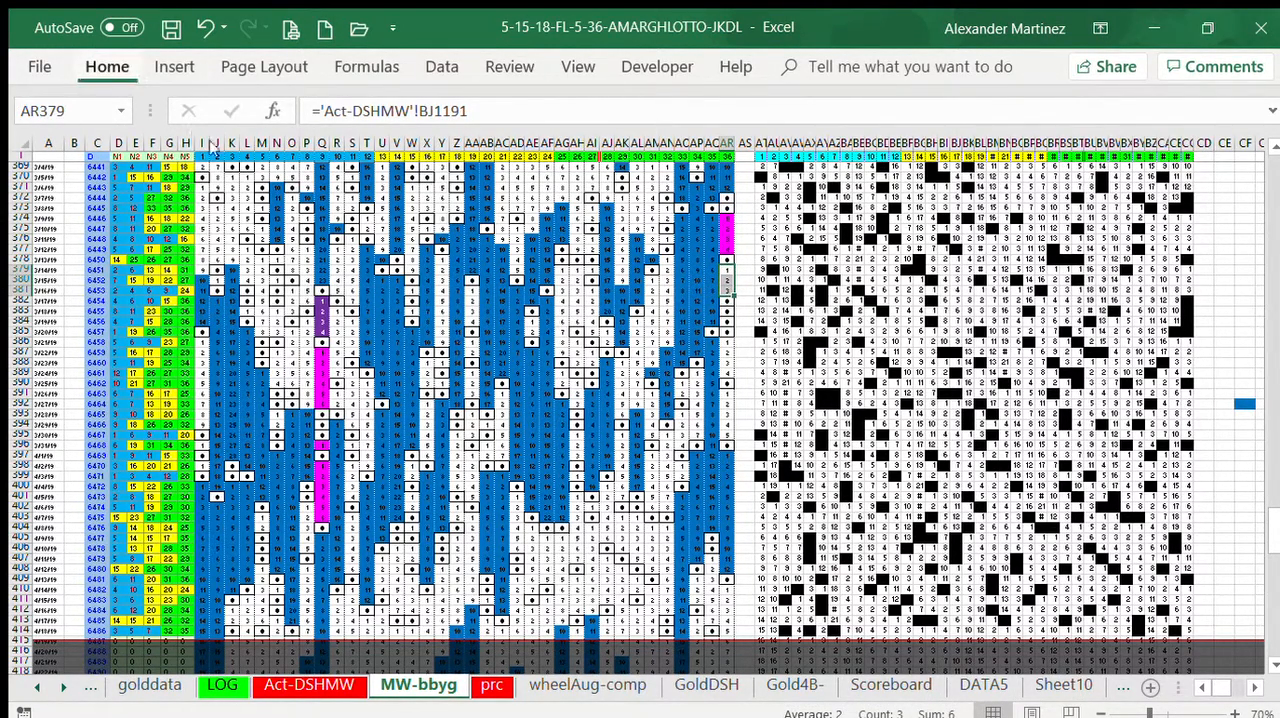
key(F4)
drag(727, 341, 727, 433)
click(106, 62)
click(278, 141)
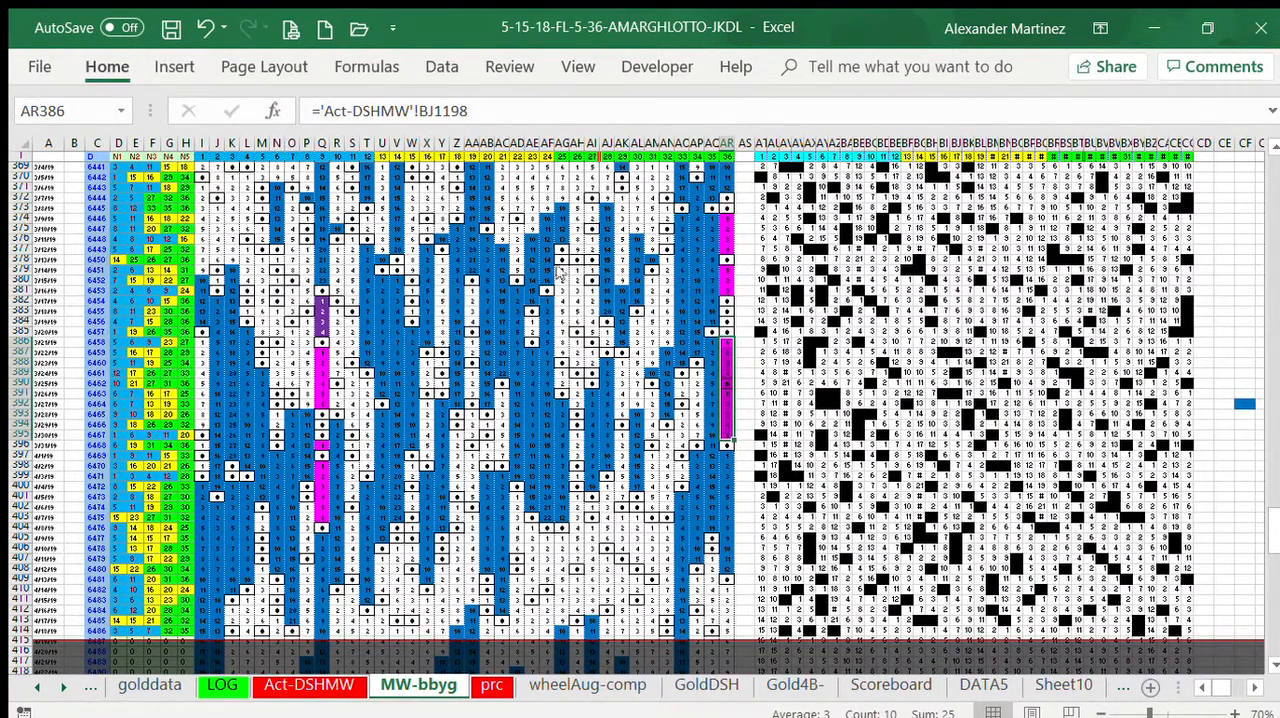
Step: Copy the blue block AC399:AC408 and paste it downwards from AA403 and Z405
click(727, 383)
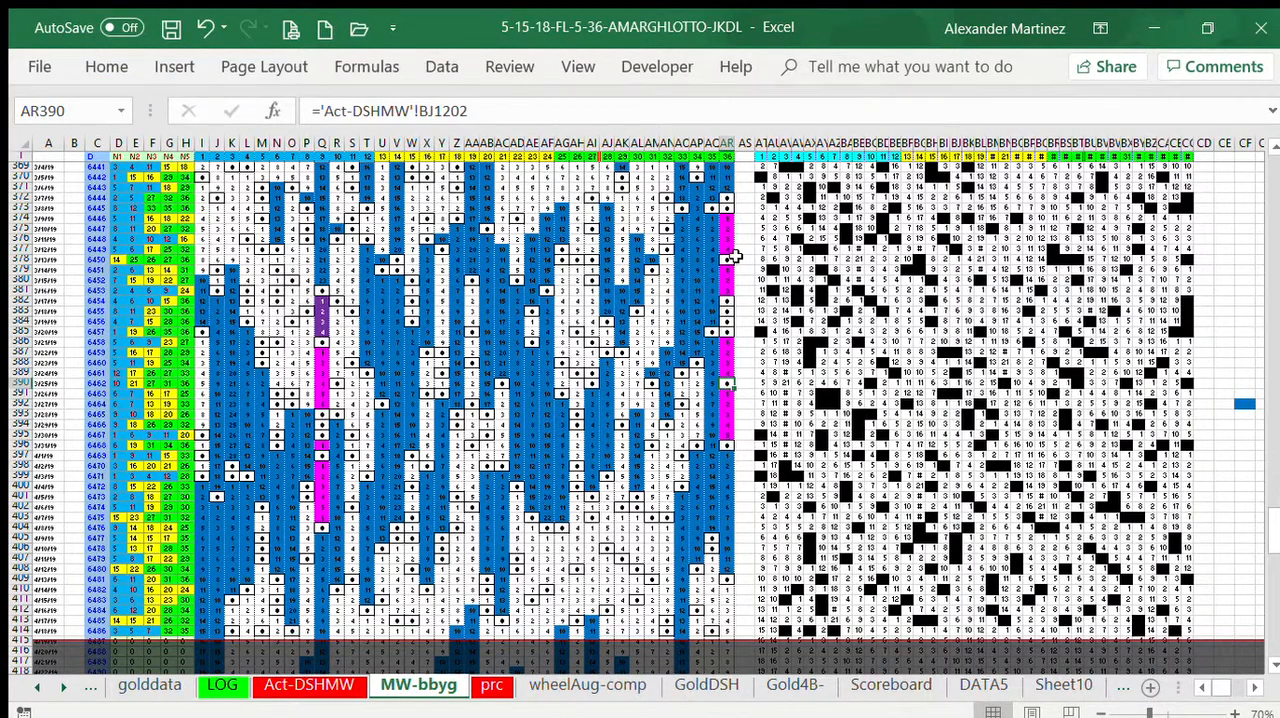
click(742, 240)
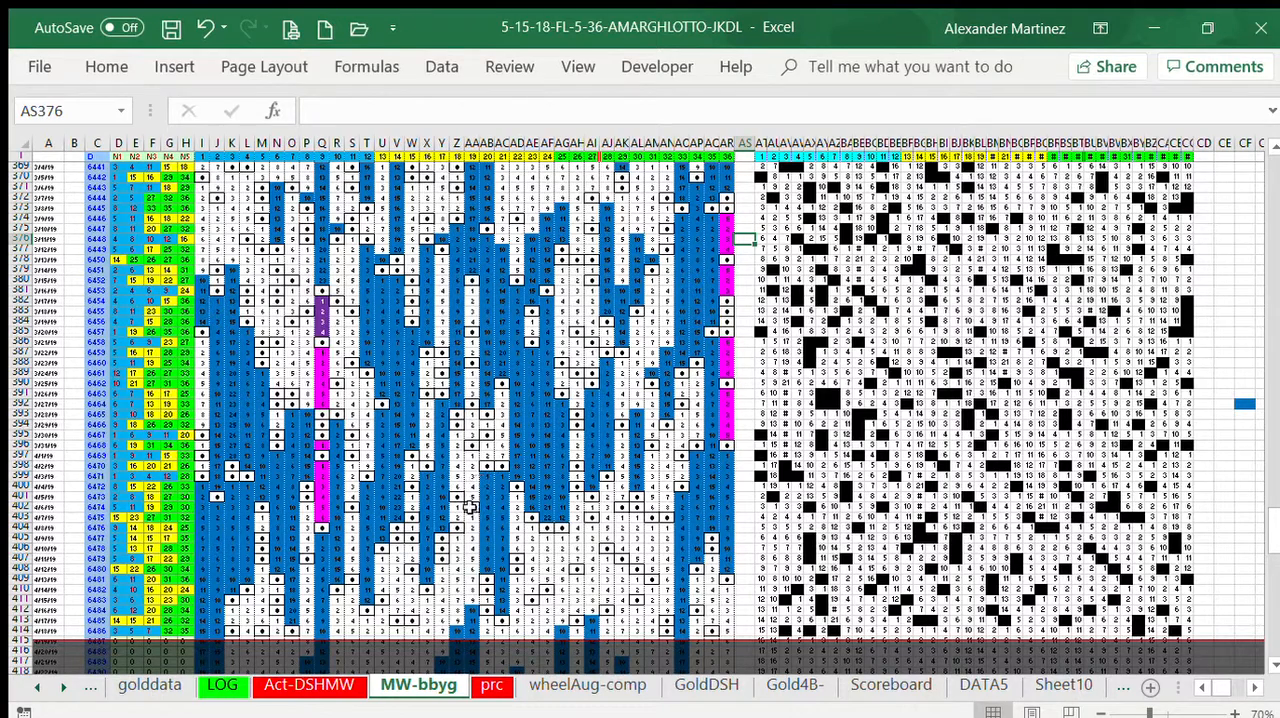
drag(496, 480, 503, 572)
key(ctrl+c)
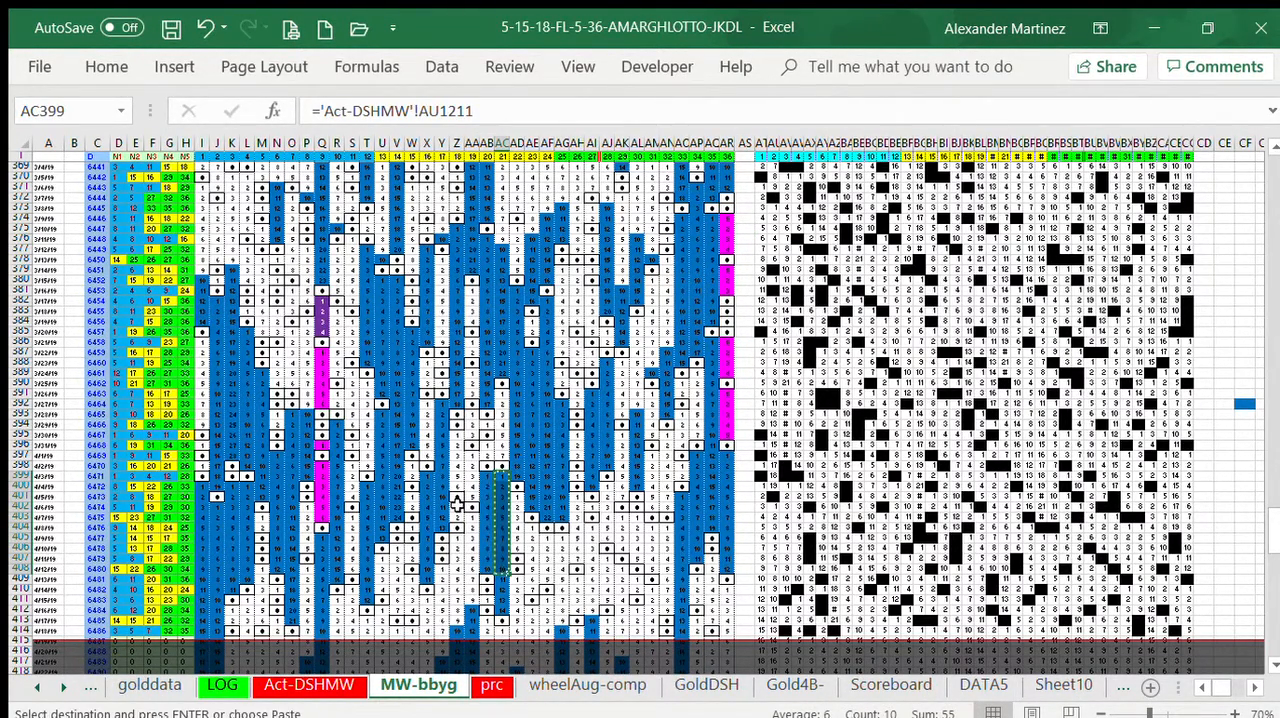
click(471, 517)
key(ctrl+v)
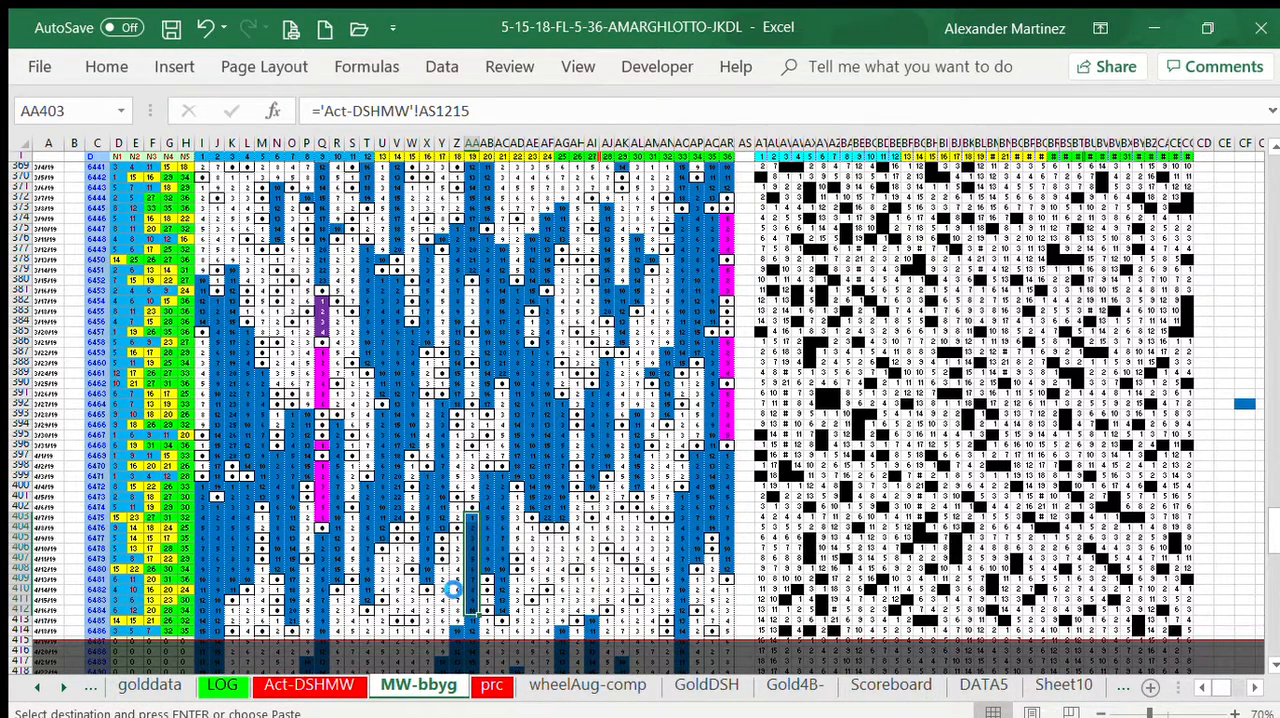
click(458, 538)
key(ctrl+v)
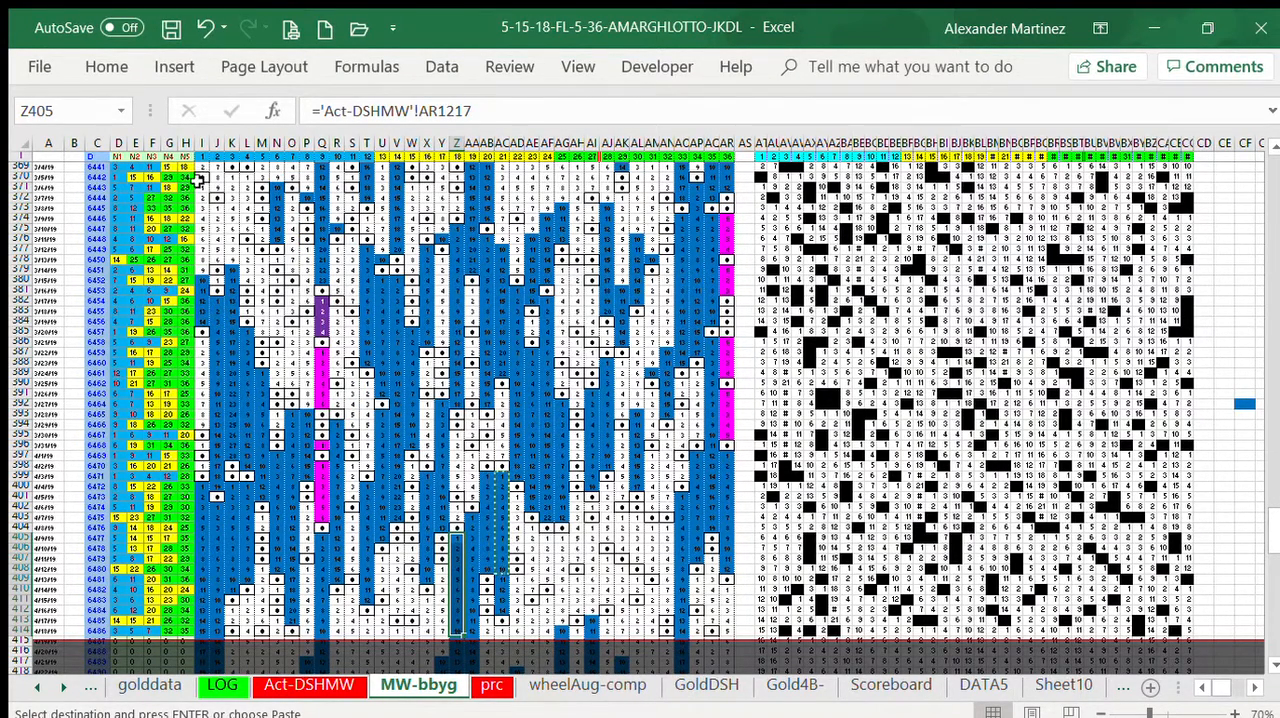
Step: Paste the copied blue block from K370, AG405 and P384 downwards
click(232, 176)
key(ctrl+v)
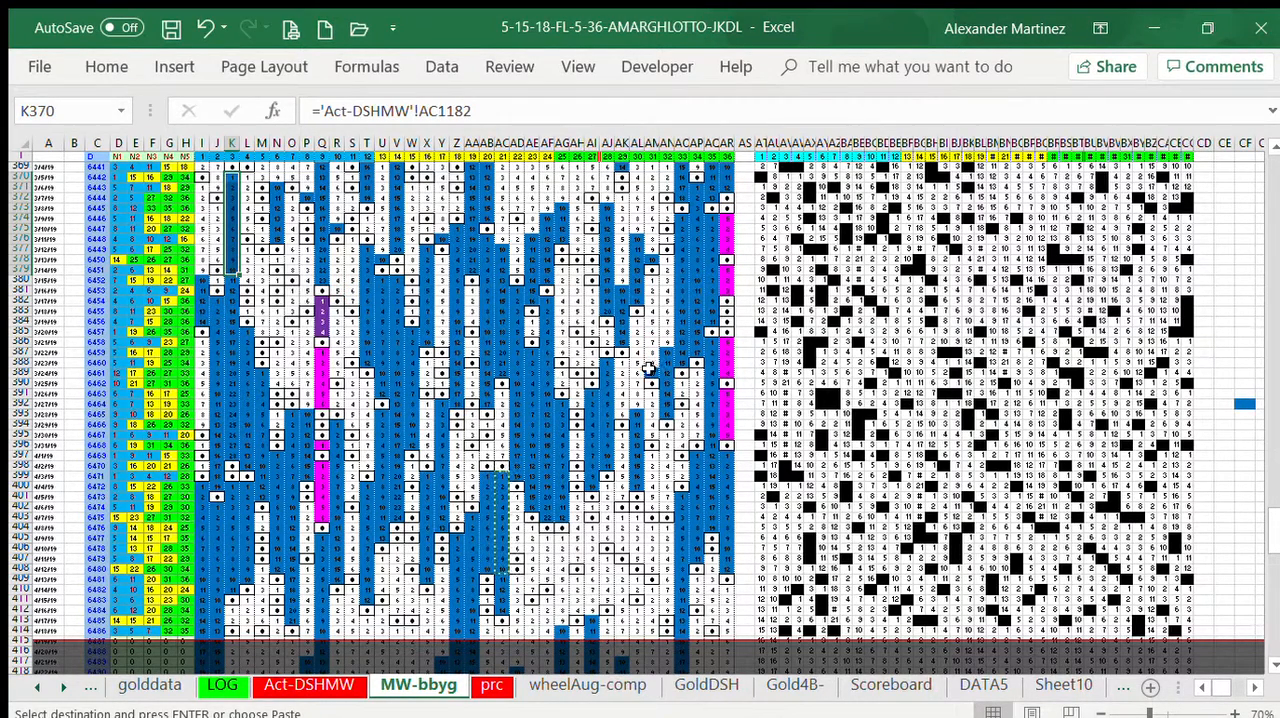
click(561, 538)
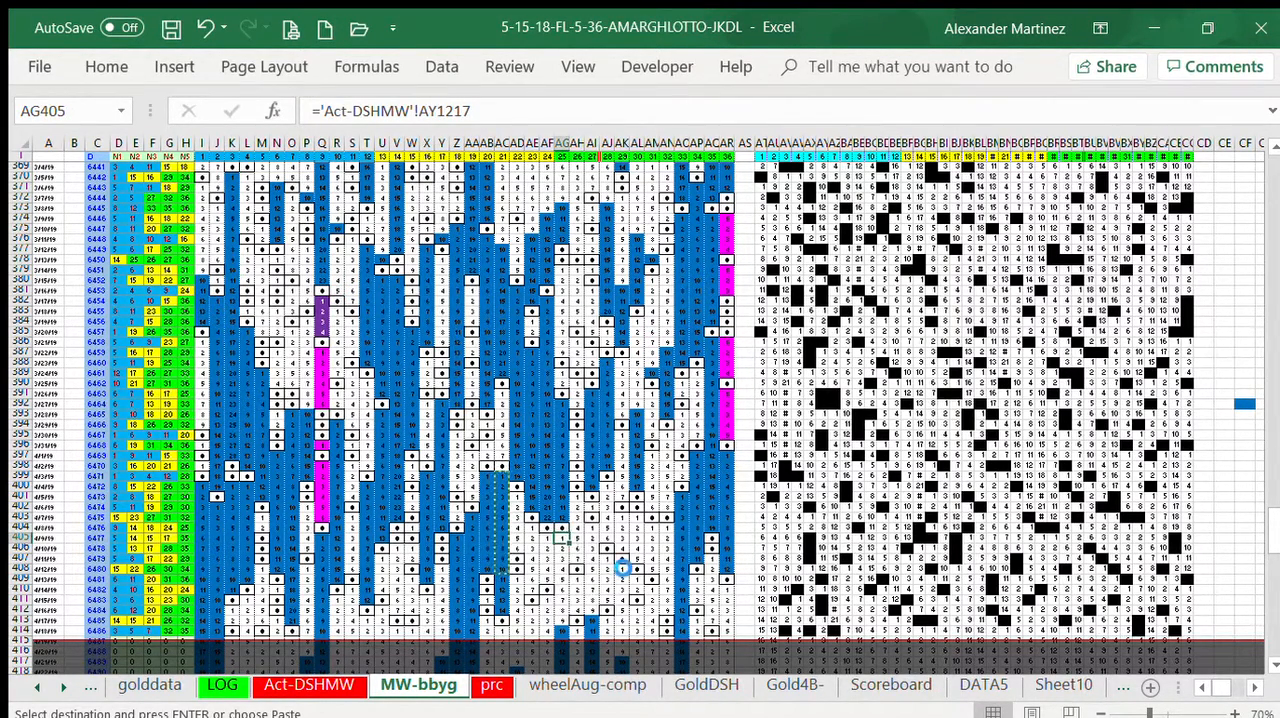
key(ctrl+shift+Down)
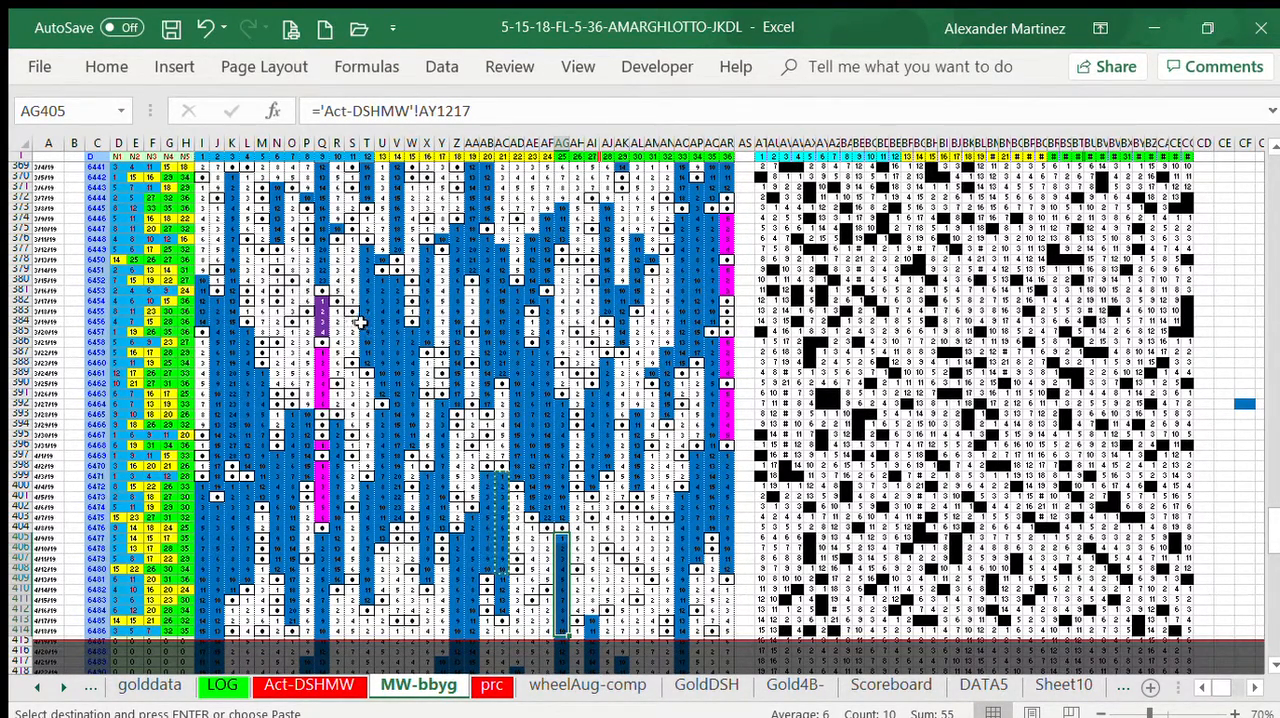
click(312, 320)
key(ctrl+v)
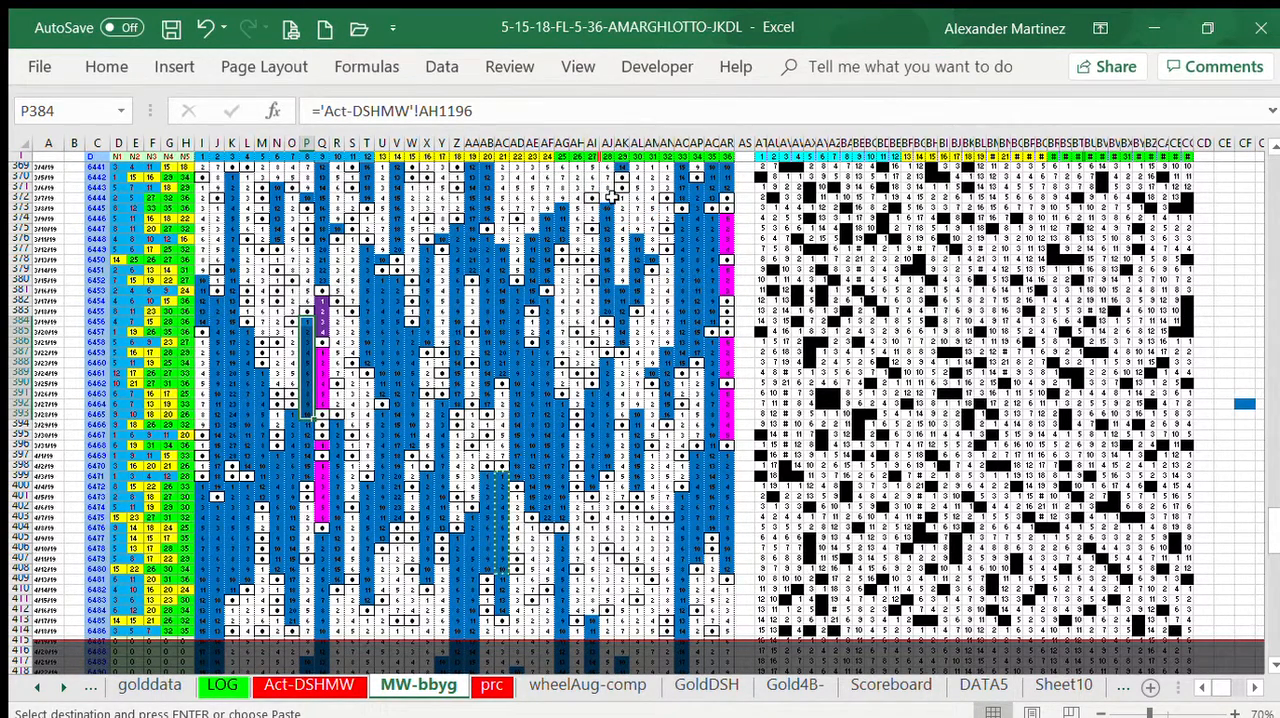
Step: Paste the copied blue block from AK372, AN378 and AL367 downwards
click(621, 197)
key(ctrl+v)
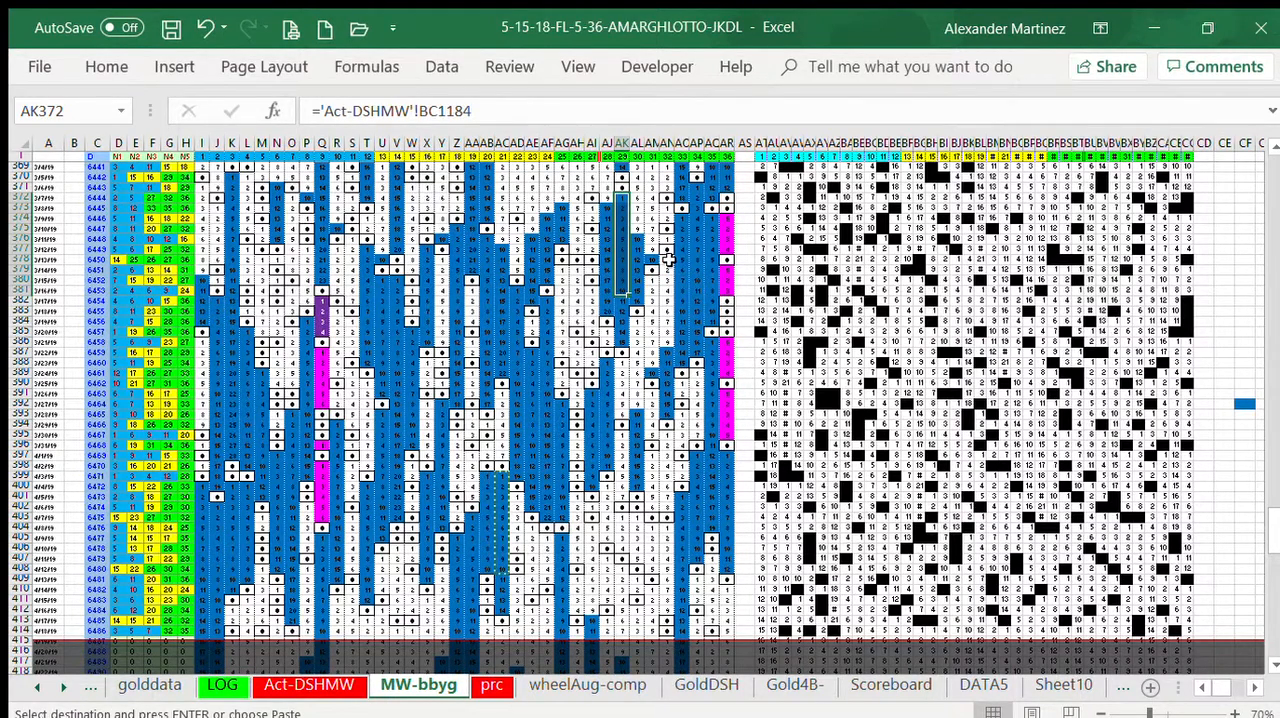
click(668, 259)
key(ctrl+v)
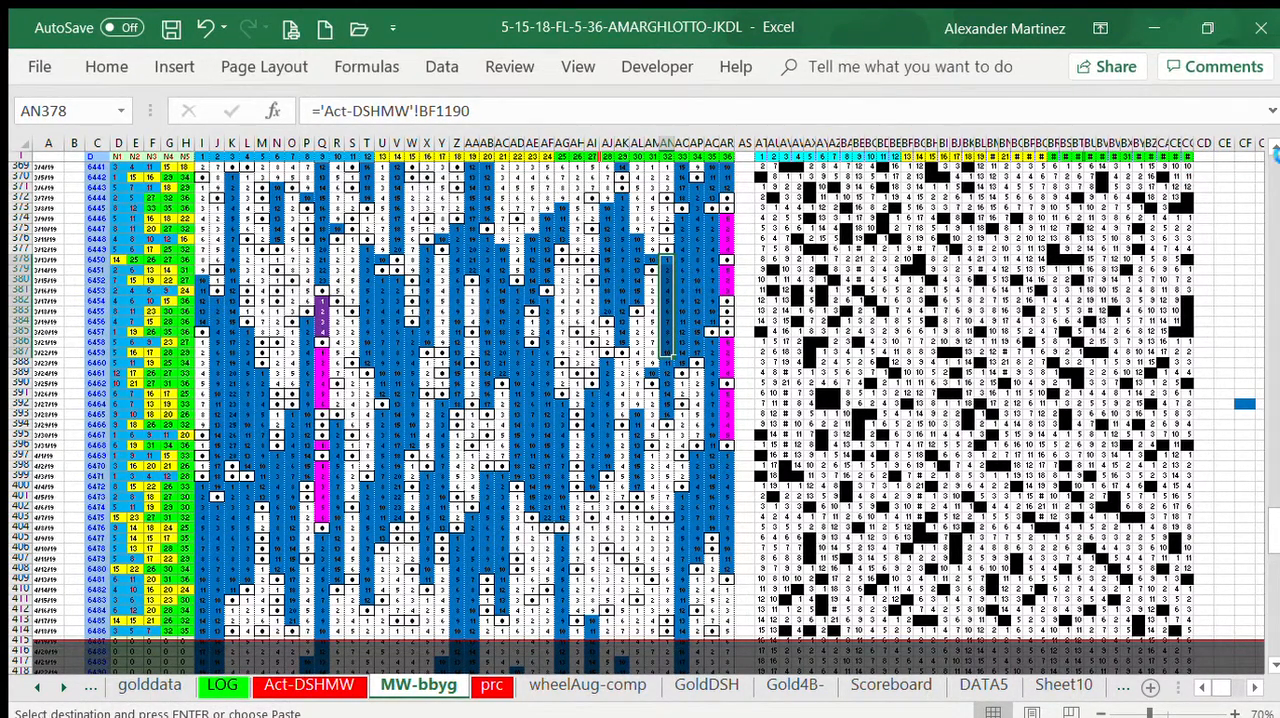
scroll(806, 225, up, 3)
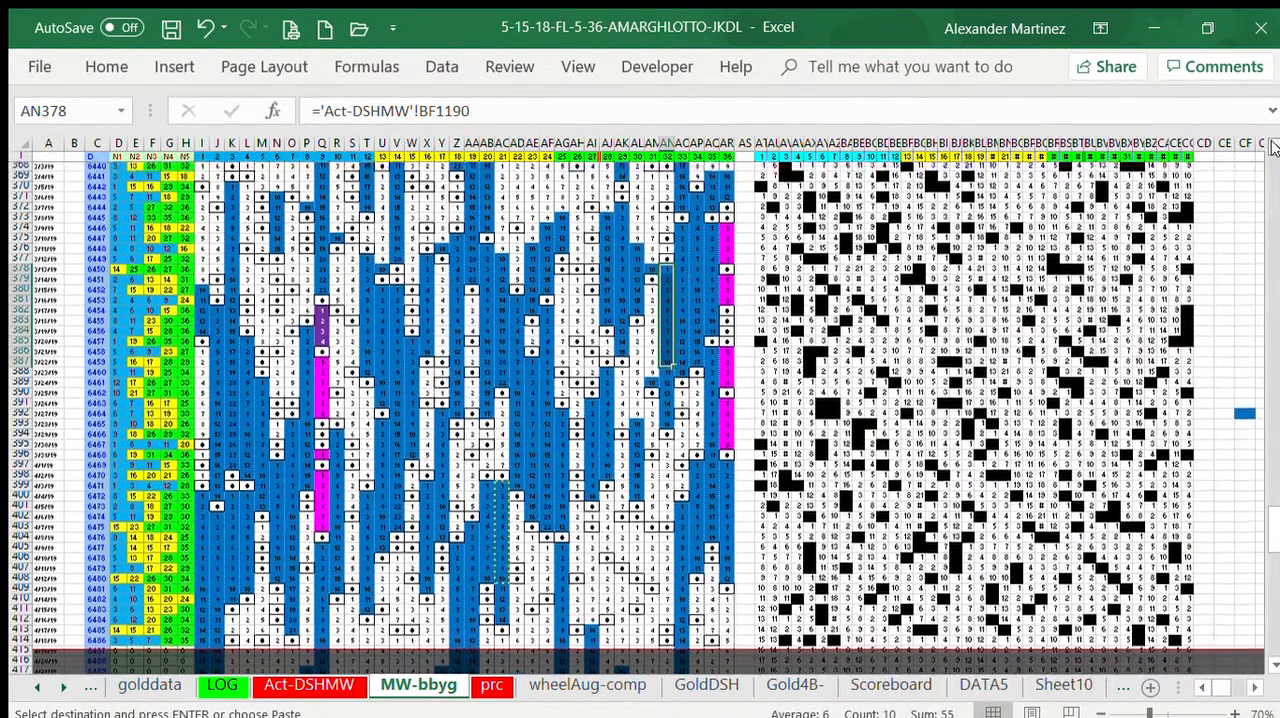
scroll(806, 225, up, 1)
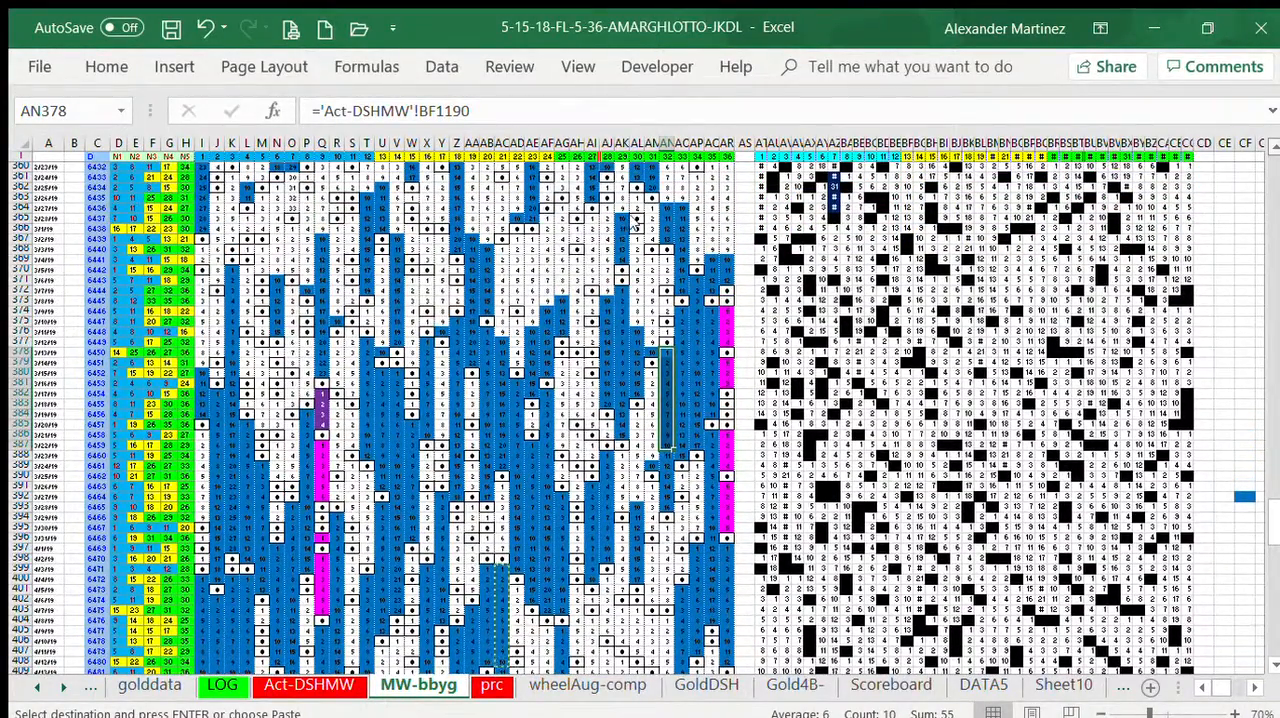
click(636, 239)
key(ctrl+v)
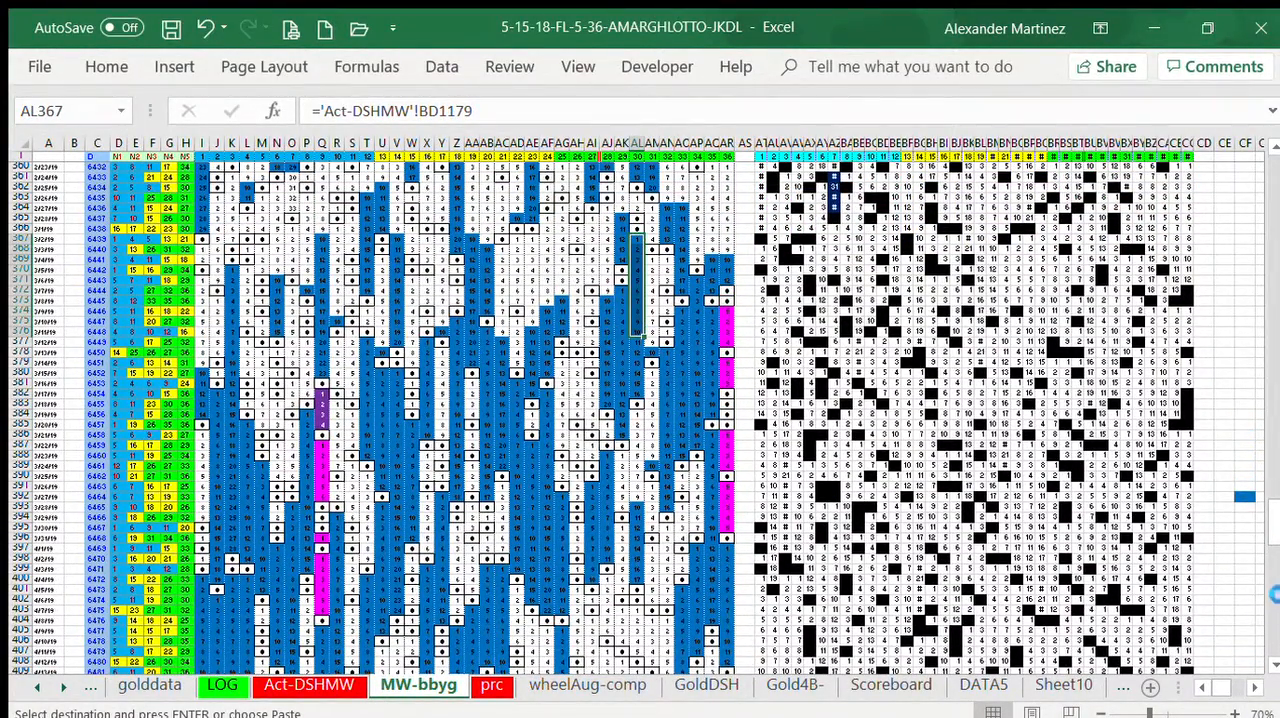
Step: Paste the copied blue block from AI404 and I371 downwards
scroll(1268, 545, down, 4)
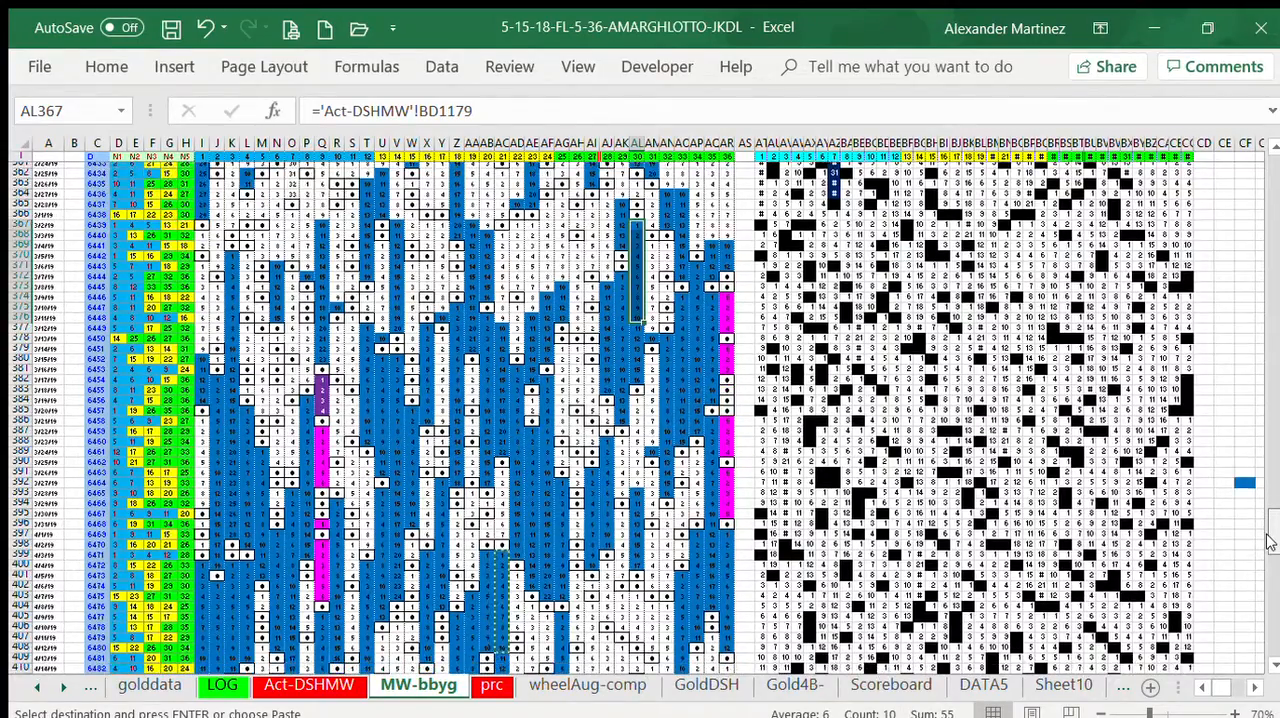
scroll(1268, 540, up, 2)
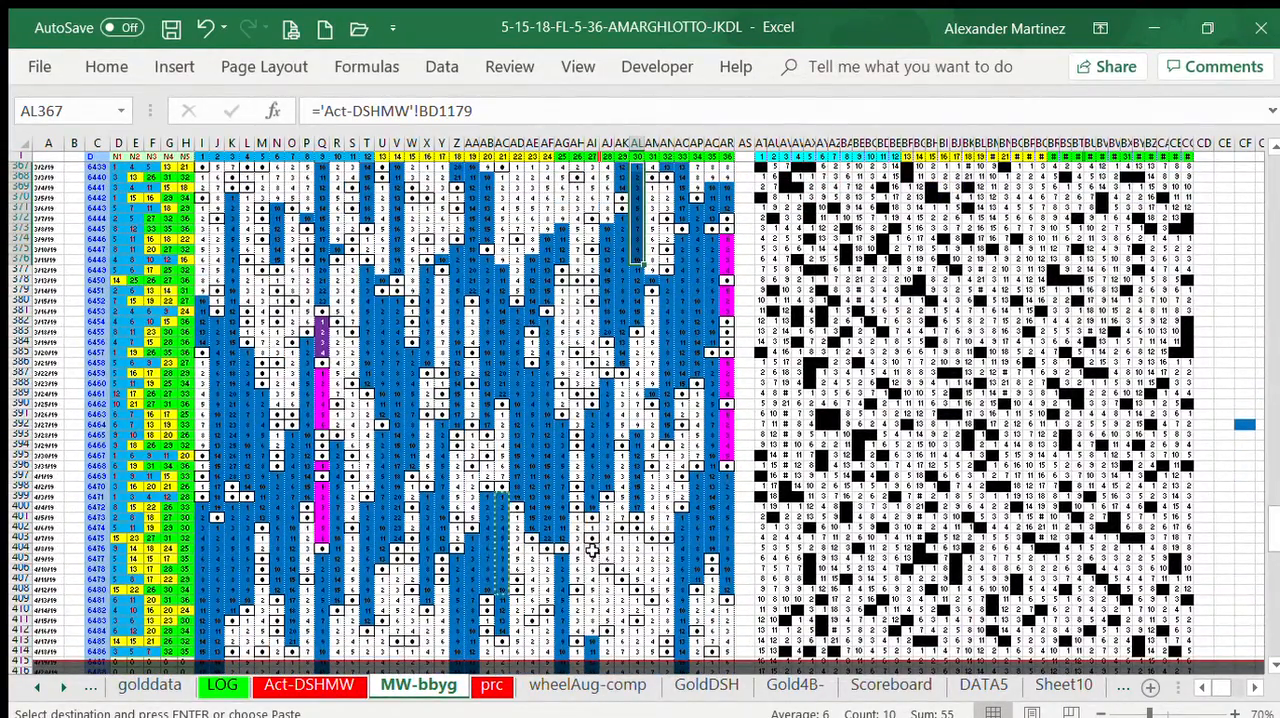
drag(592, 549, 592, 648)
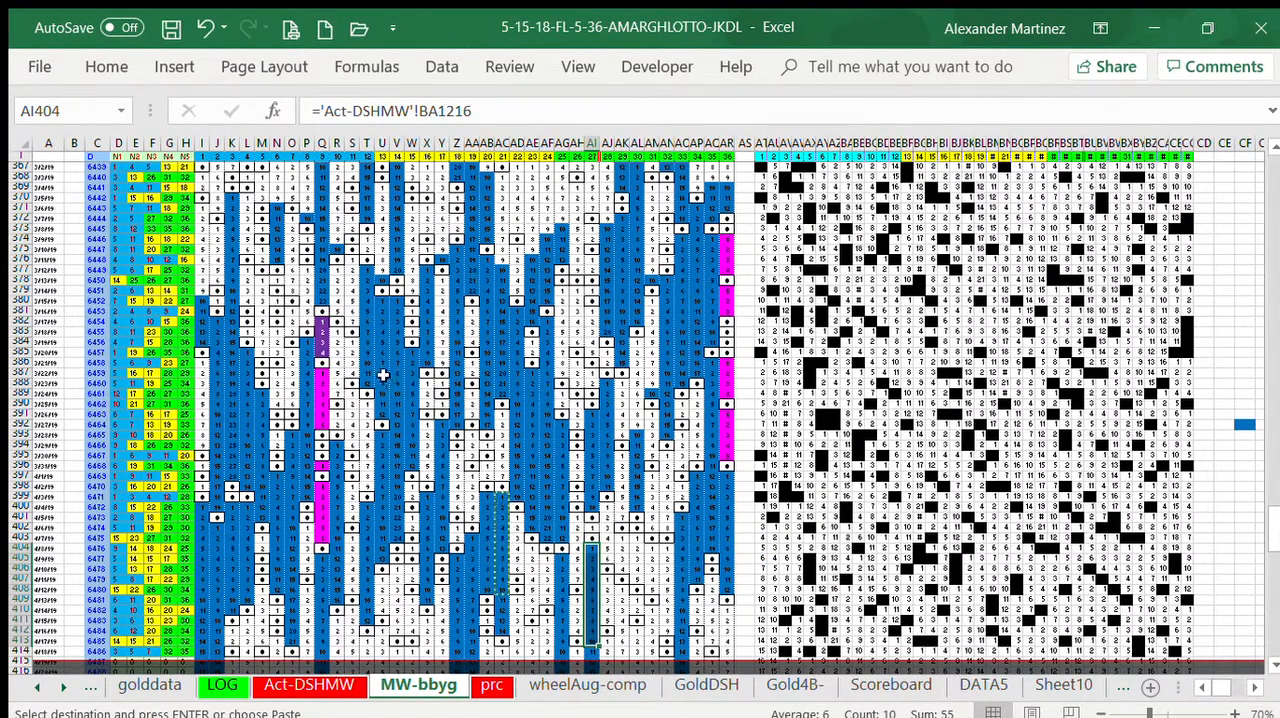
drag(200, 209, 203, 300)
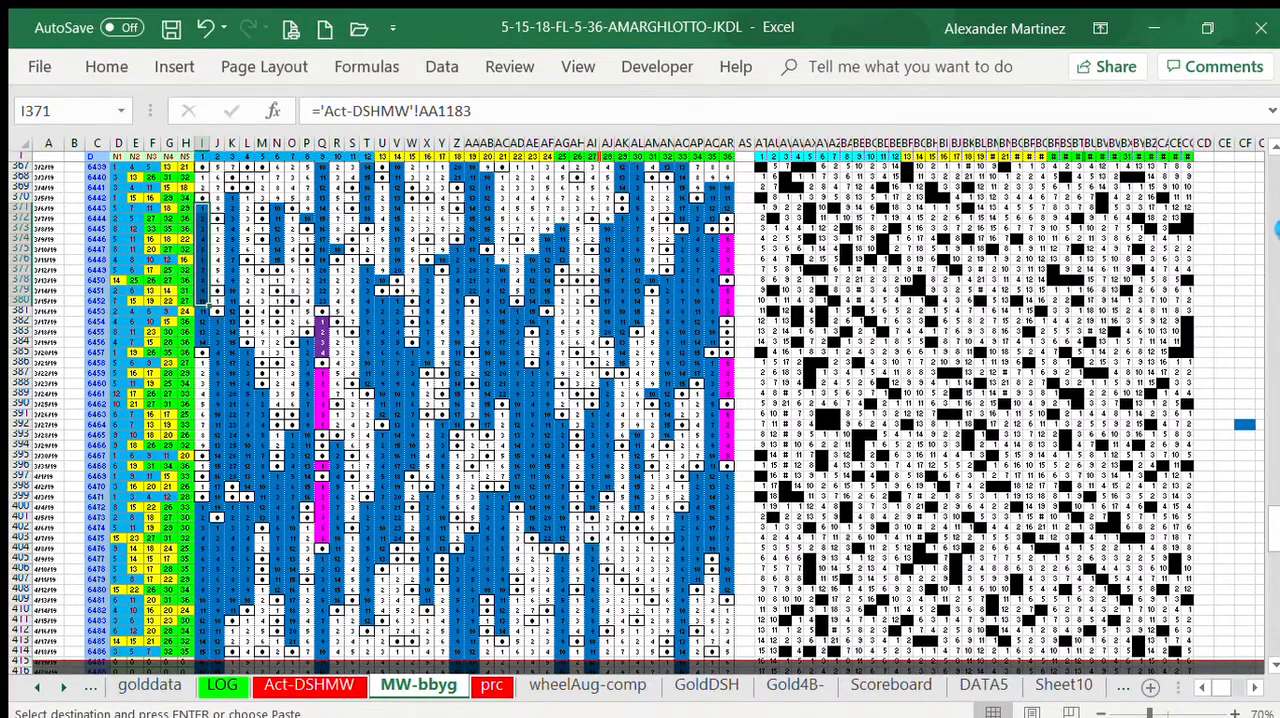
Step: Examine the fill patterns in the earlier draw rows of the grid and return to the rows from 367 on
click(1270, 207)
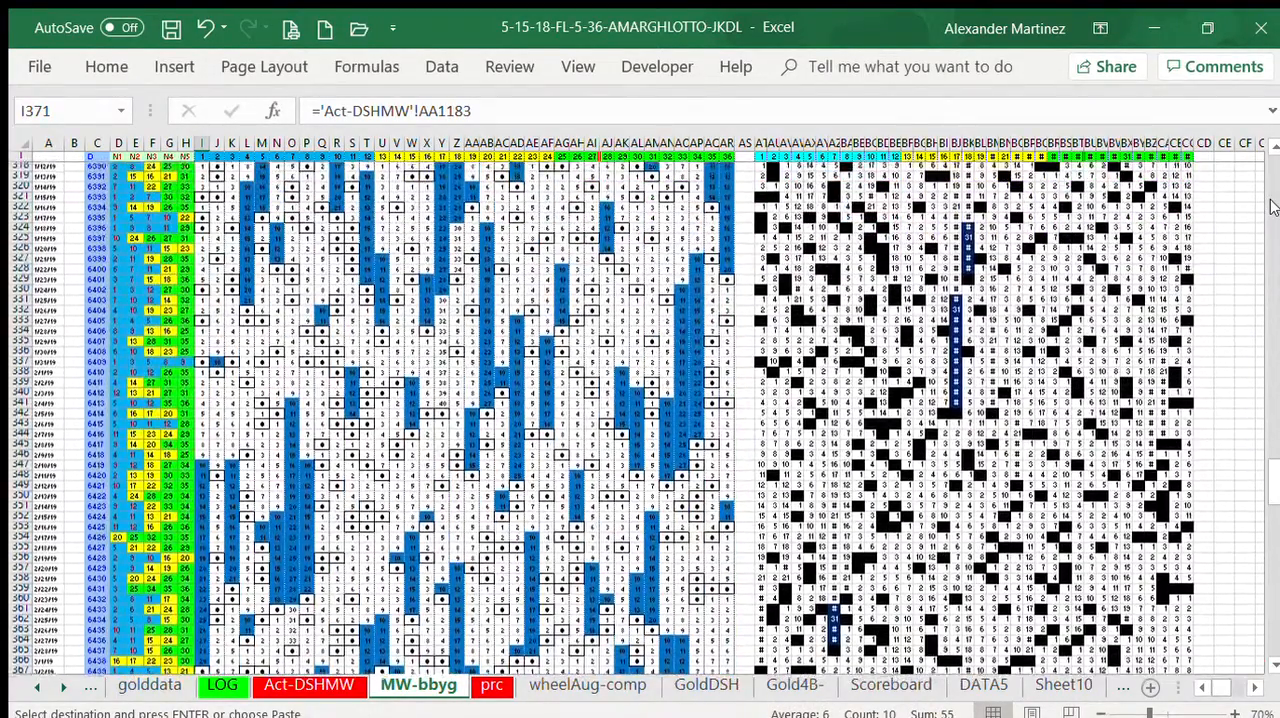
click(1272, 206)
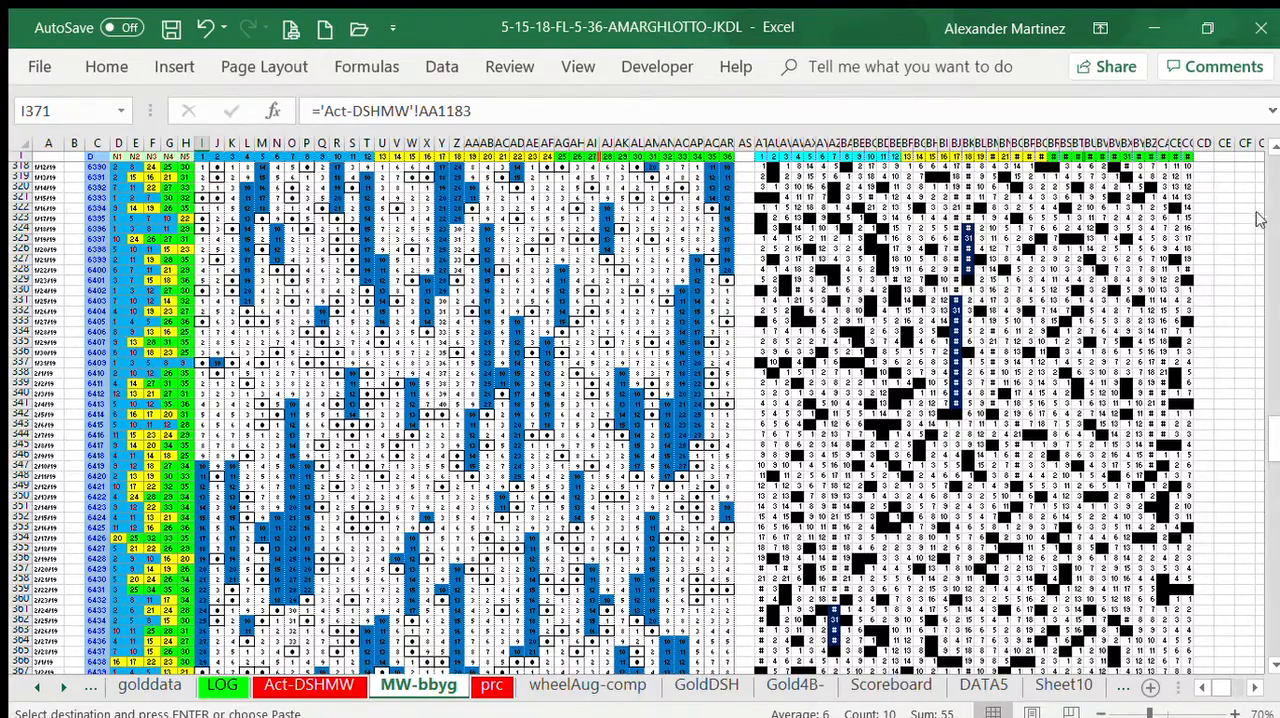
click(1271, 256)
click(1272, 287)
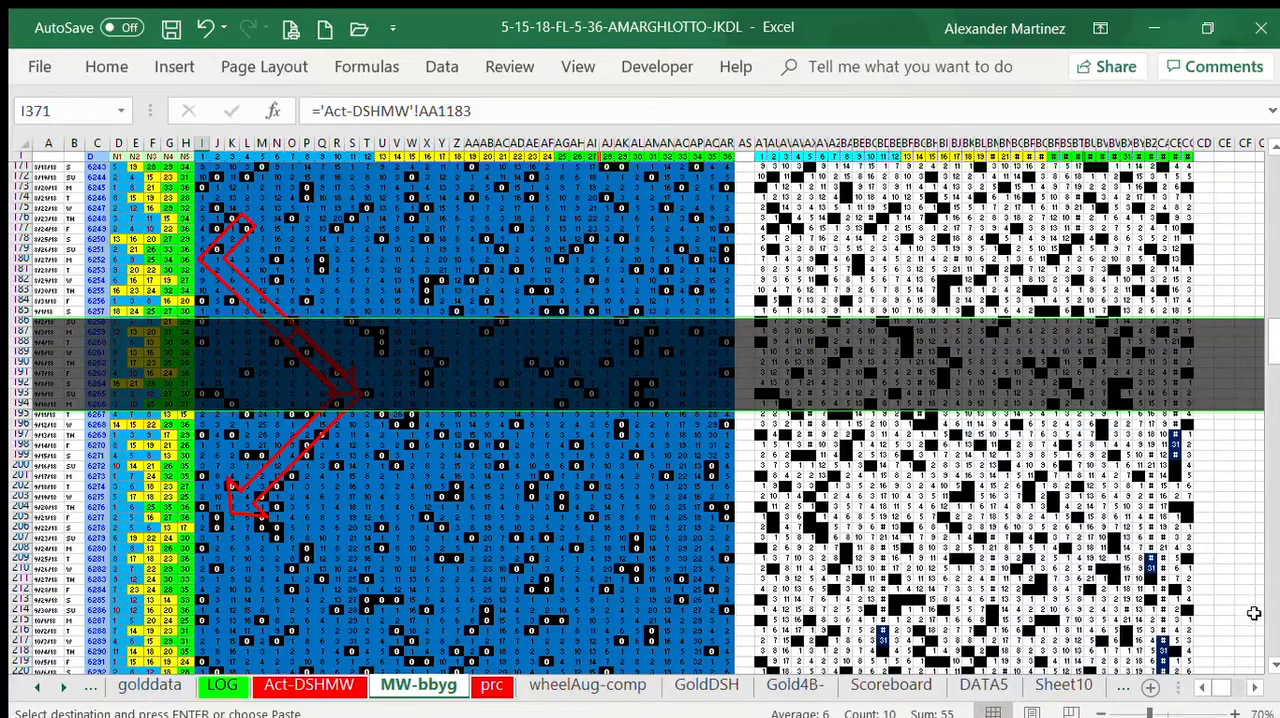
click(1274, 620)
click(1271, 628)
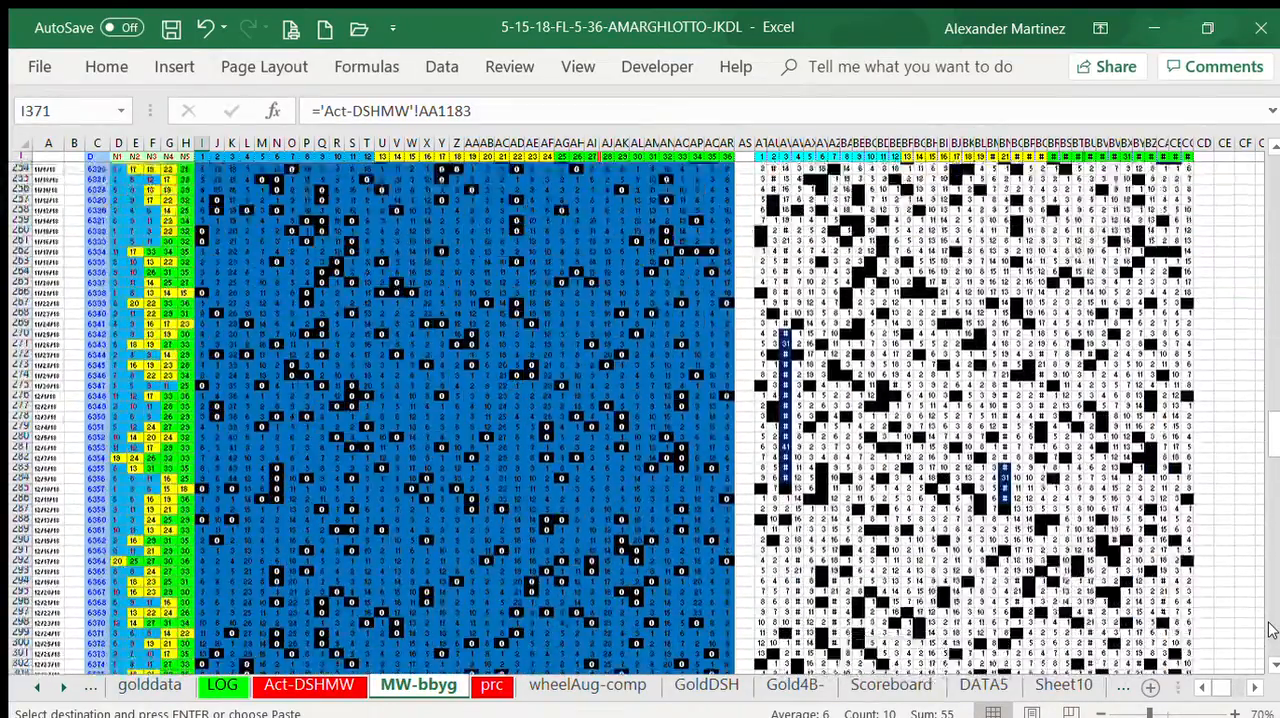
click(1268, 628)
click(1268, 628)
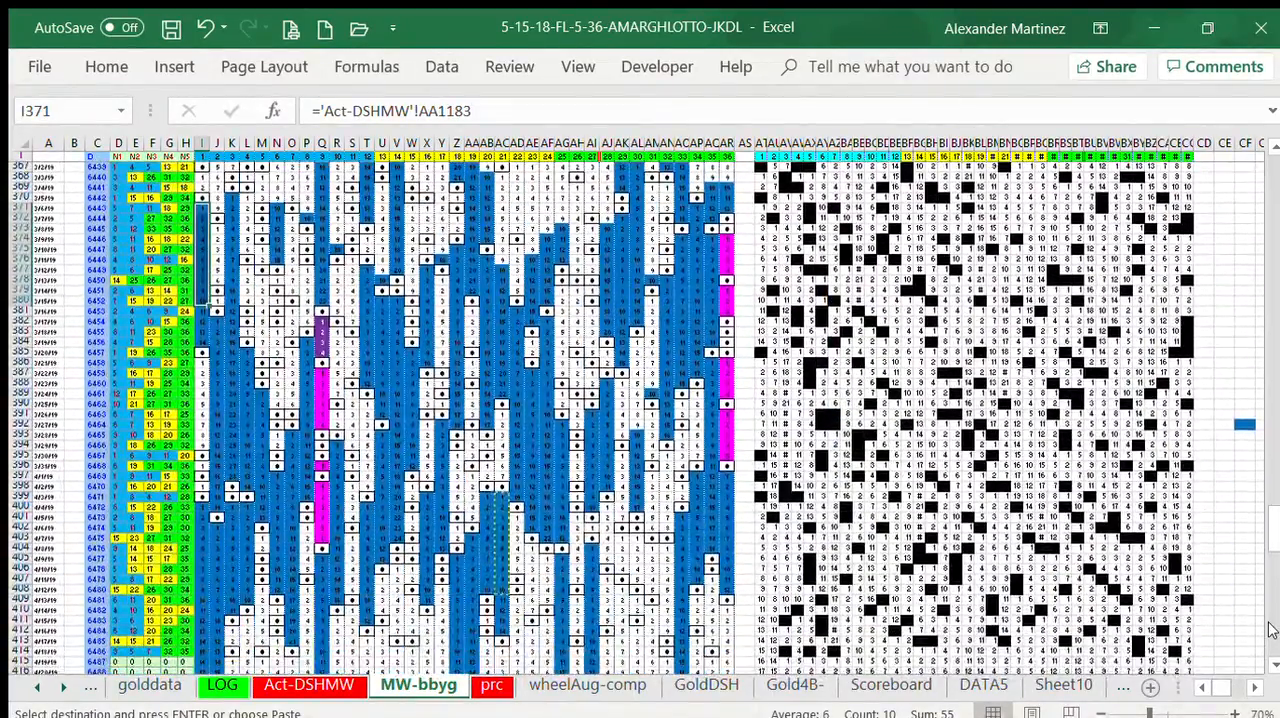
click(1271, 630)
click(1269, 323)
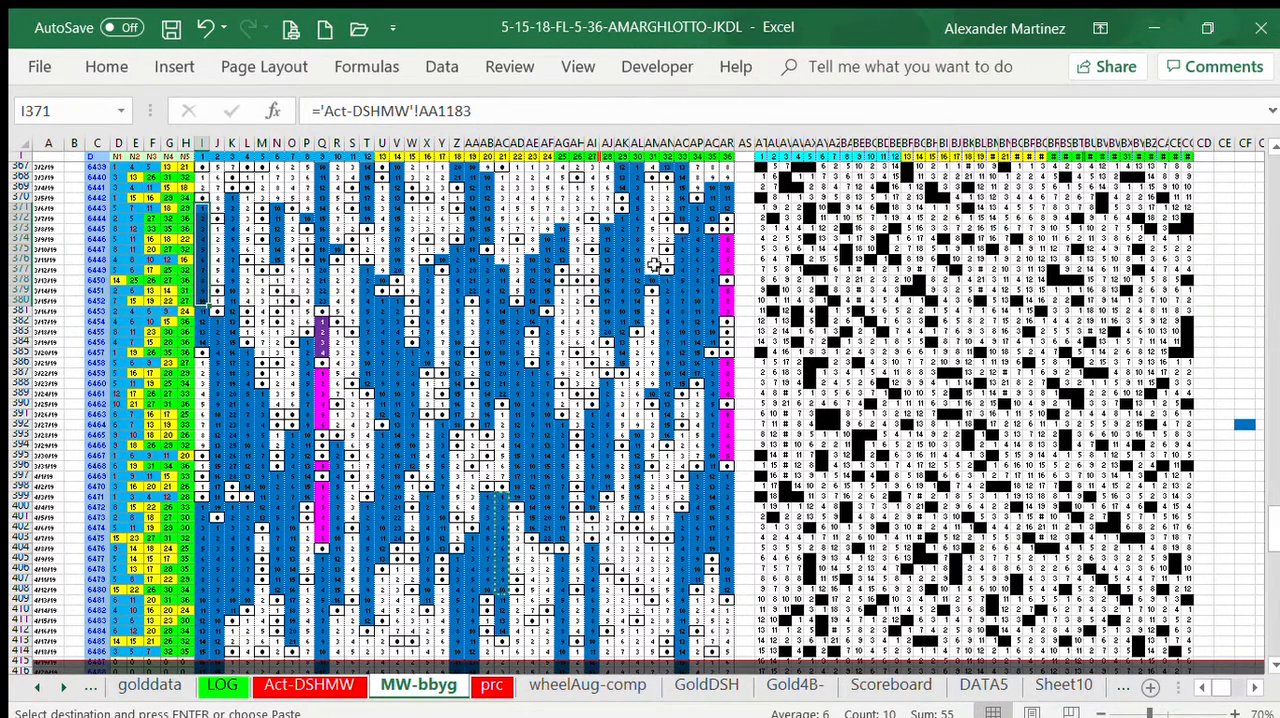
Step: Paste the copied blue block from AL384, AM380 and AM369 downwards
click(634, 342)
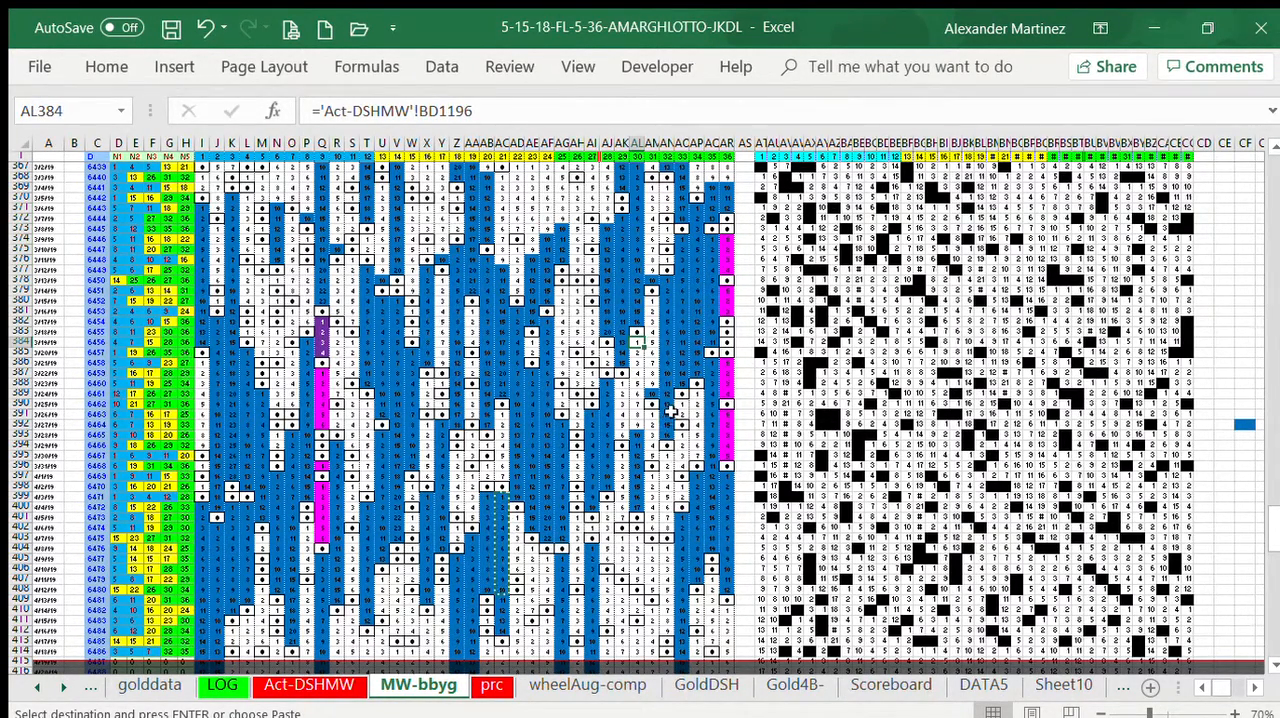
key(ctrl+v)
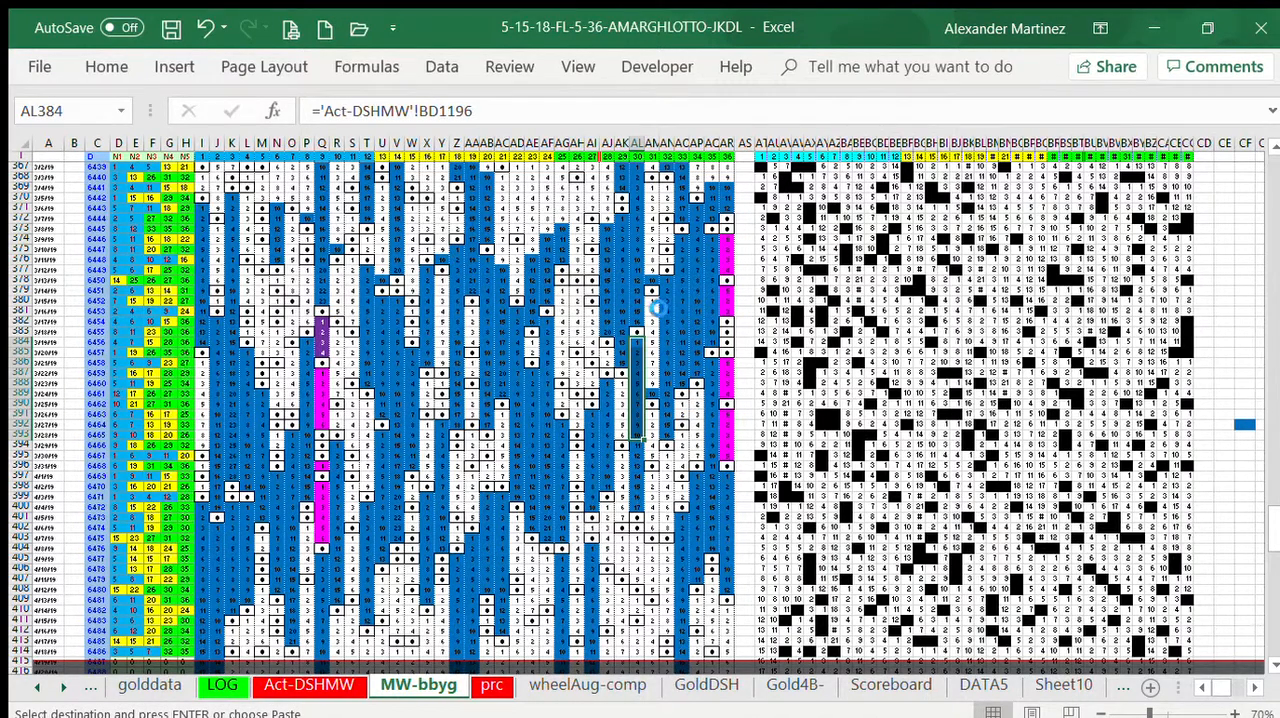
click(650, 300)
key(ctrl+v)
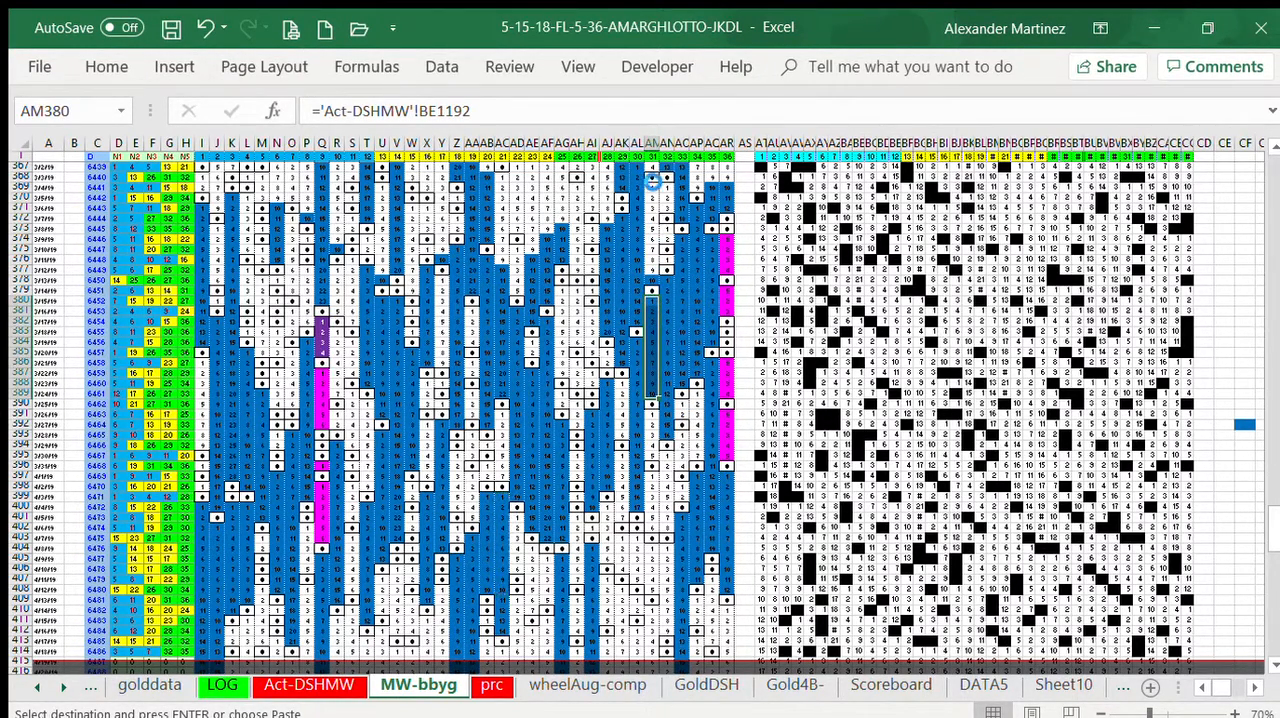
click(652, 187)
key(ctrl+v)
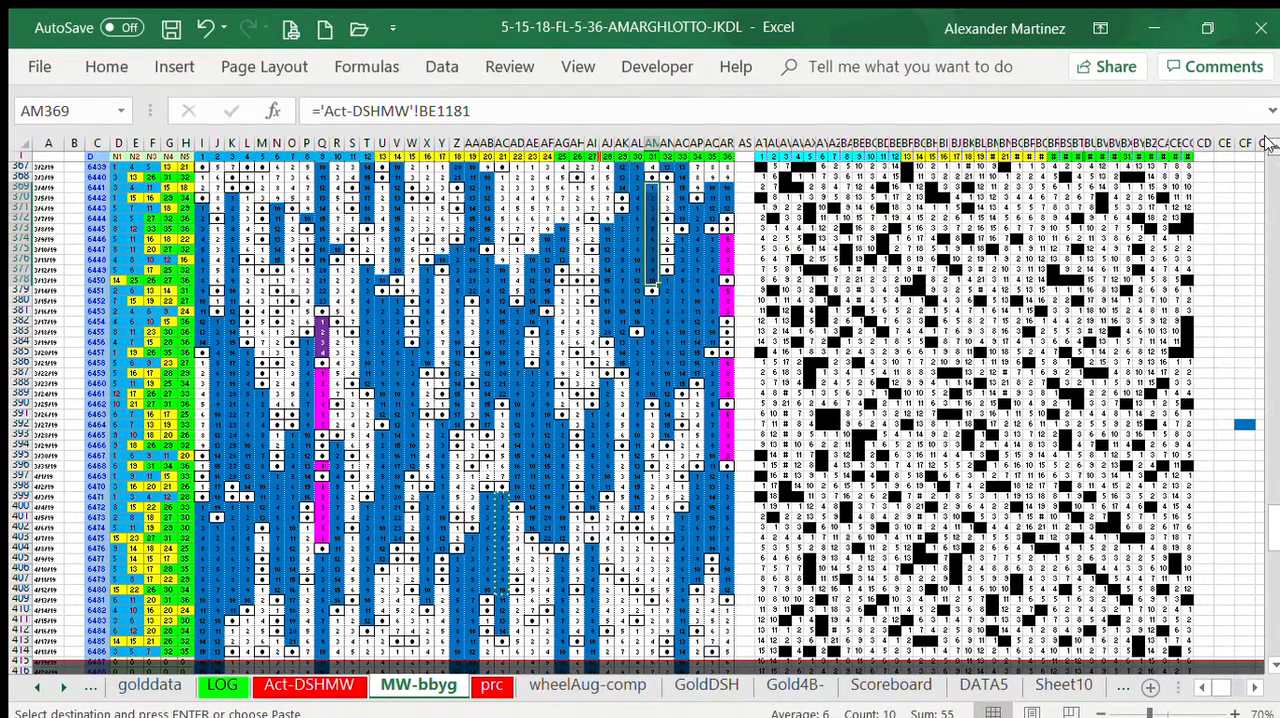
Step: Paste the copied blue block from AQ360 and AR360 downwards
scroll(1265, 143, up, 3)
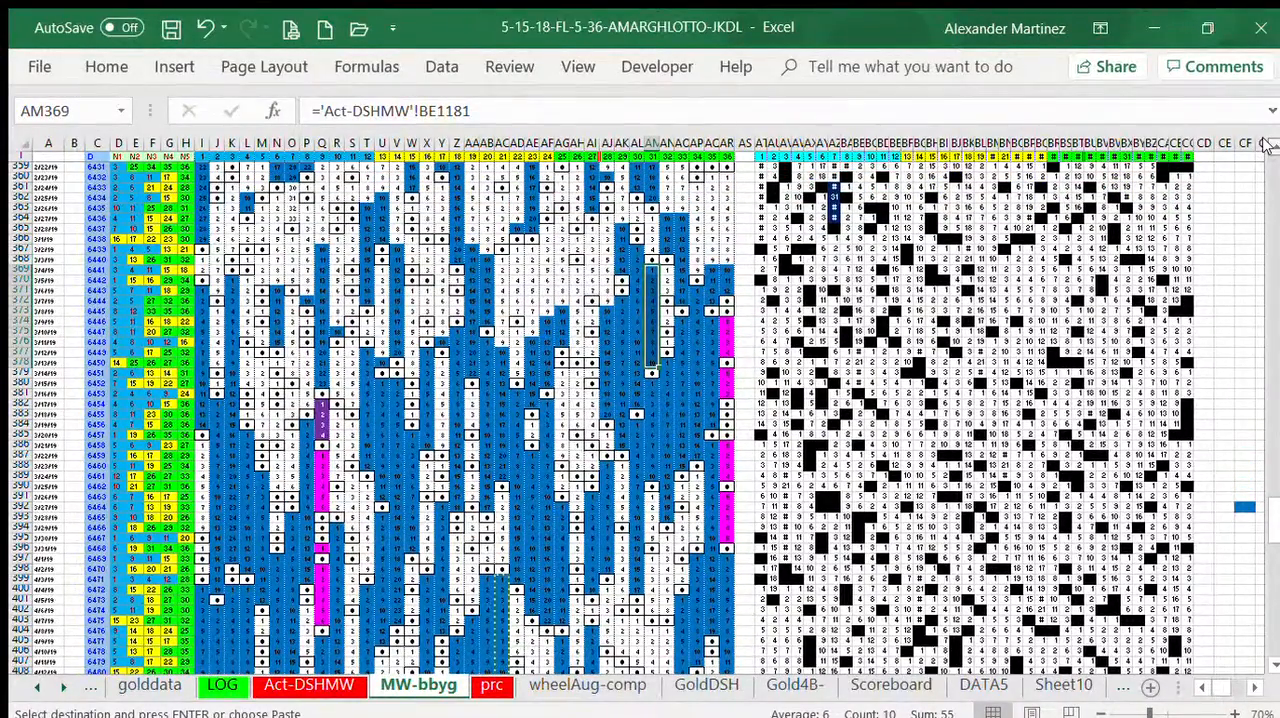
scroll(1265, 143, up, 2)
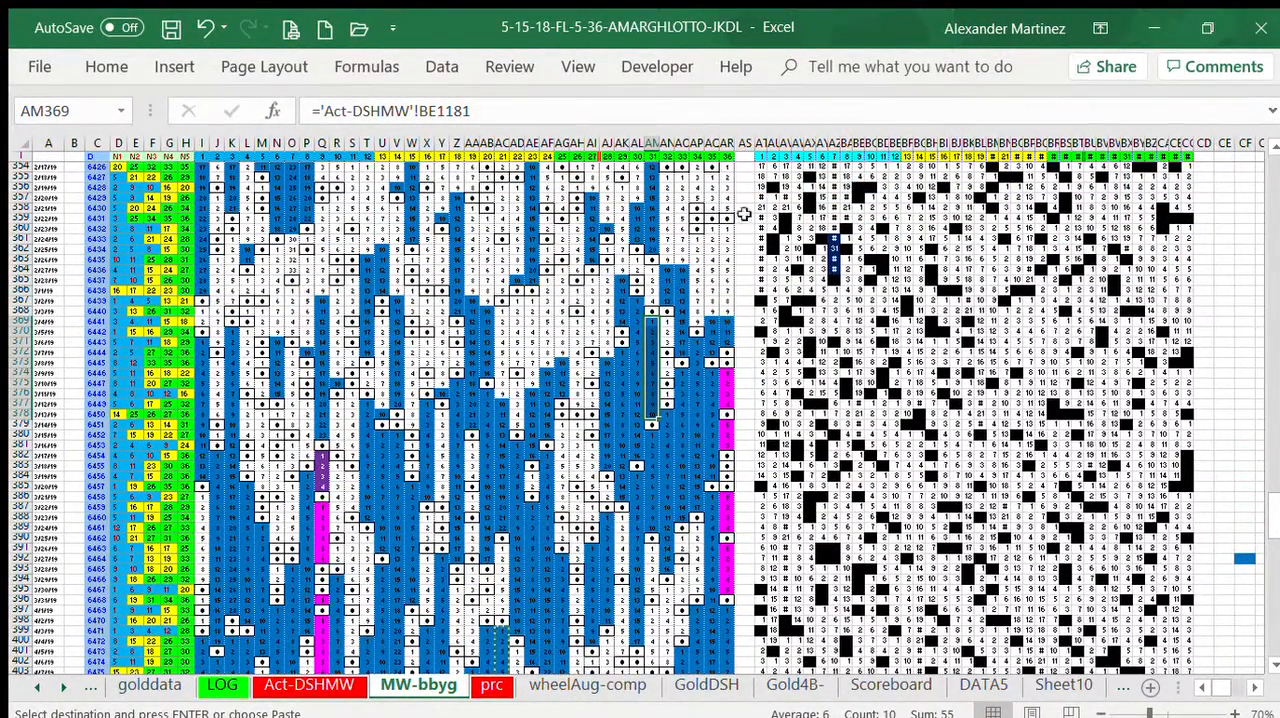
click(706, 227)
key(ctrl+v)
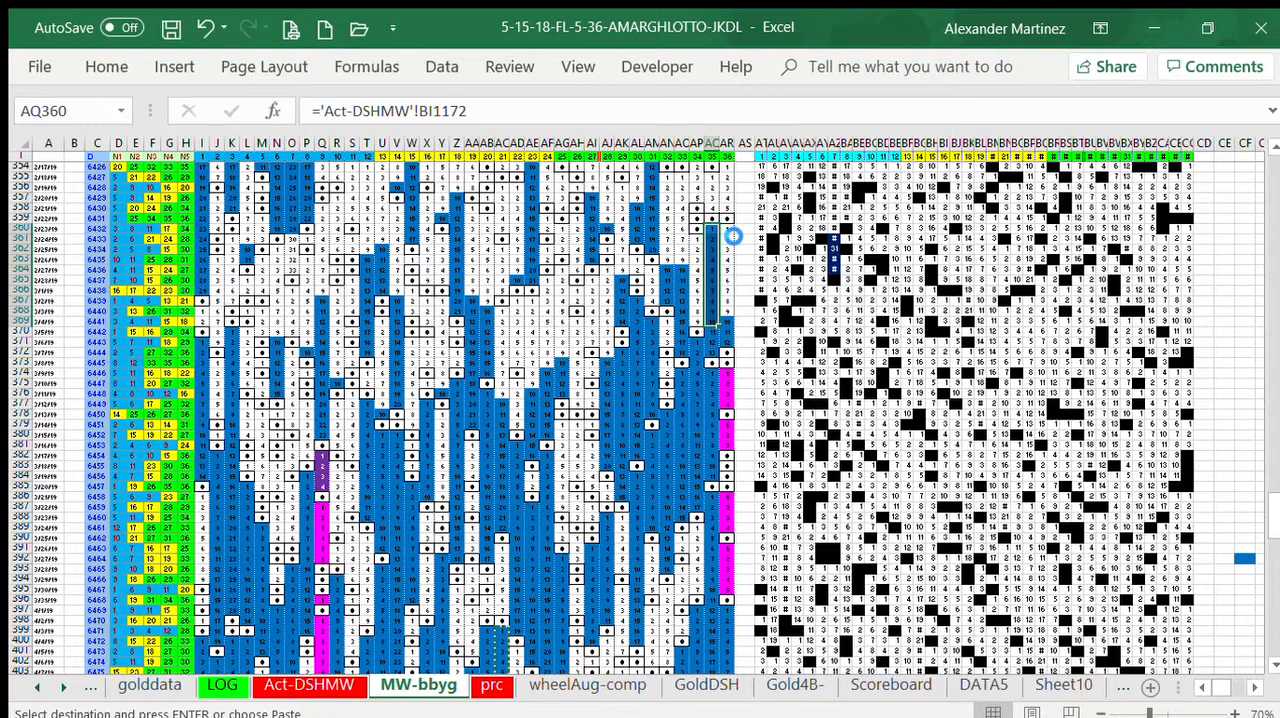
click(726, 228)
key(ctrl+v)
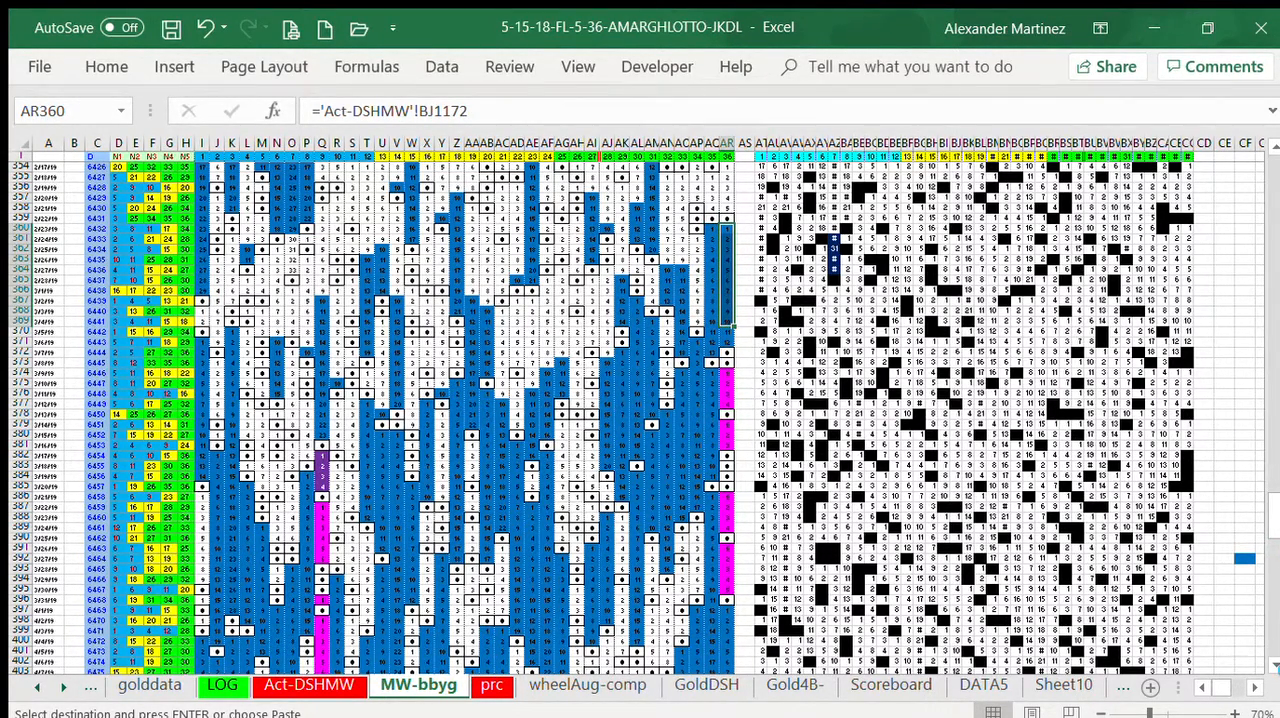
Step: Examine the marked grid down to the shaded upcoming-draw rows 415 to 427
click(1272, 661)
click(1270, 661)
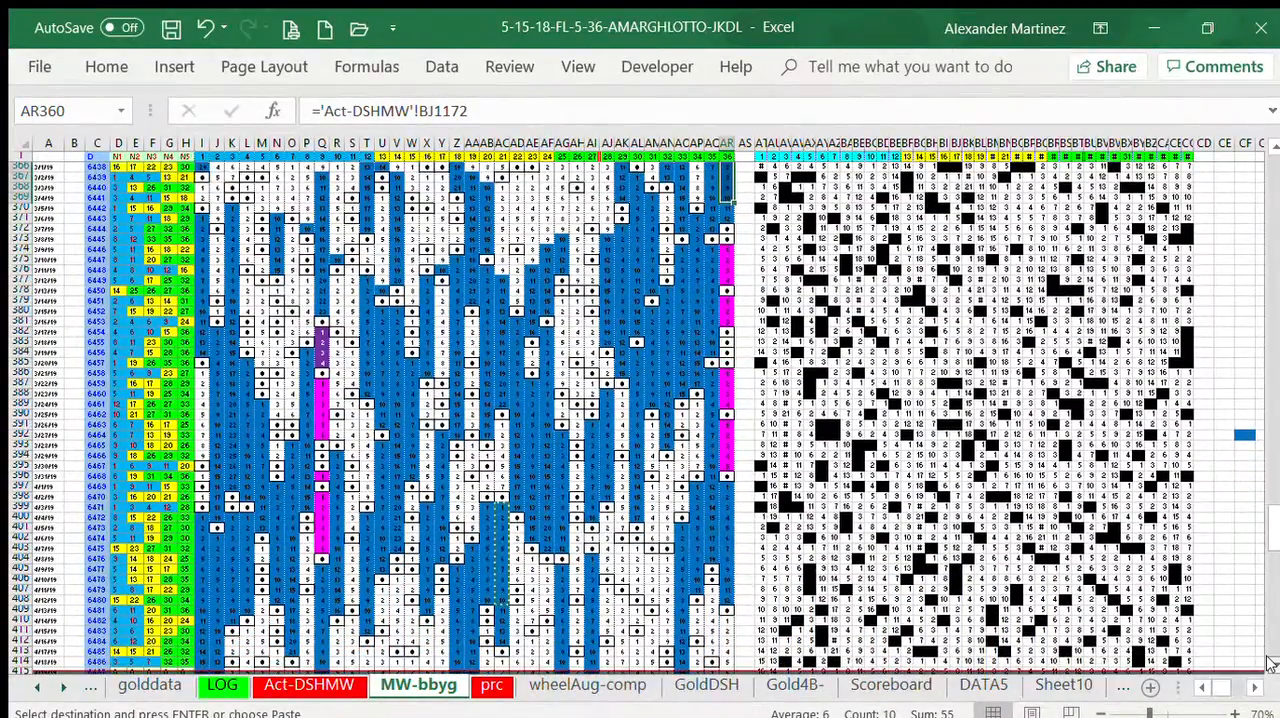
click(1268, 662)
click(1268, 662)
click(1268, 662)
click(1268, 662)
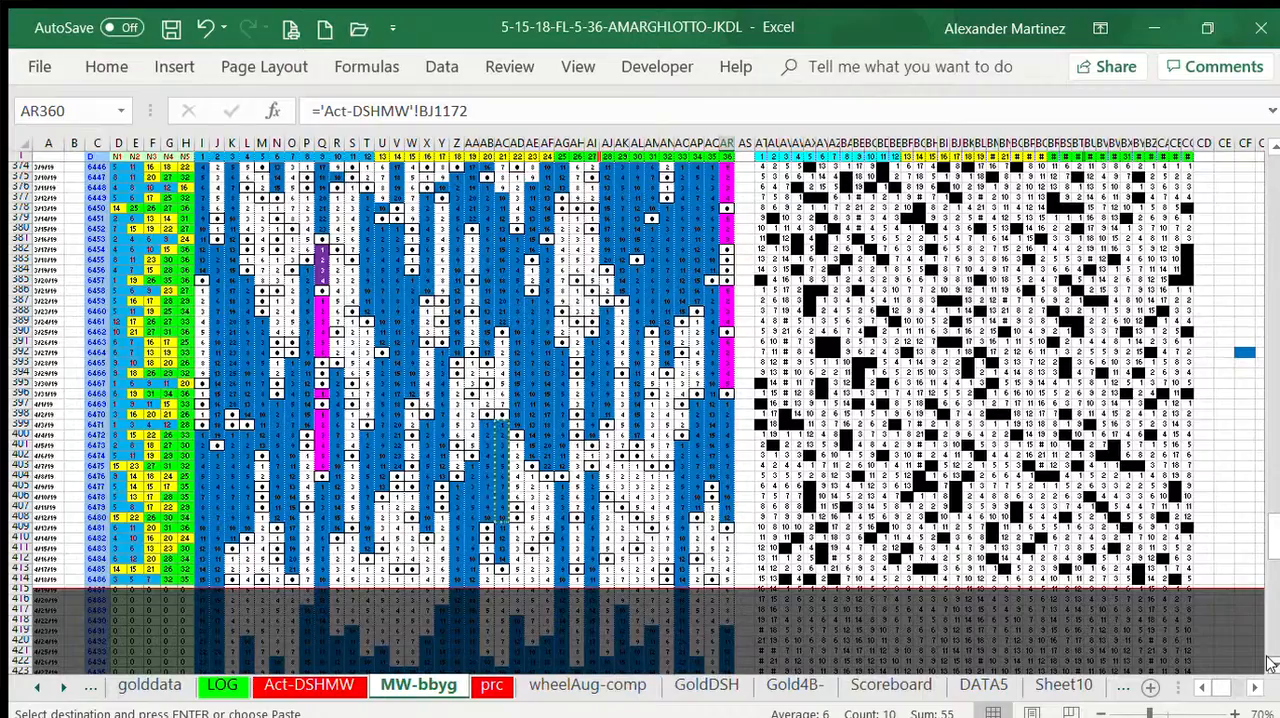
click(1268, 662)
click(1268, 662)
click(1268, 662)
click(1268, 662)
click(1268, 662)
click(1268, 662)
click(1268, 662)
click(1268, 662)
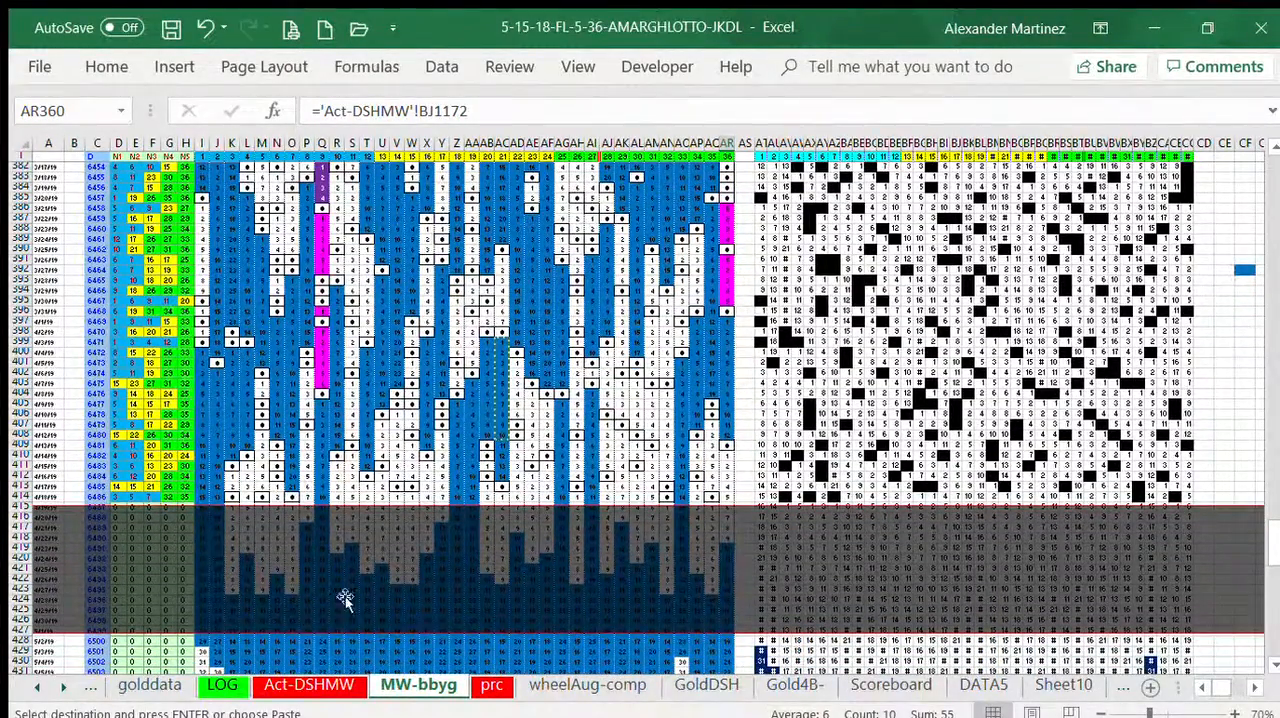
Step: Clear the contents and the black cell formatting from AT414:CC414 in the last completed draw row
mouse_move(1271, 550)
mouse_down()
mouse_move(1275, 655)
mouse_move(1274, 445)
mouse_move(1271, 536)
mouse_up()
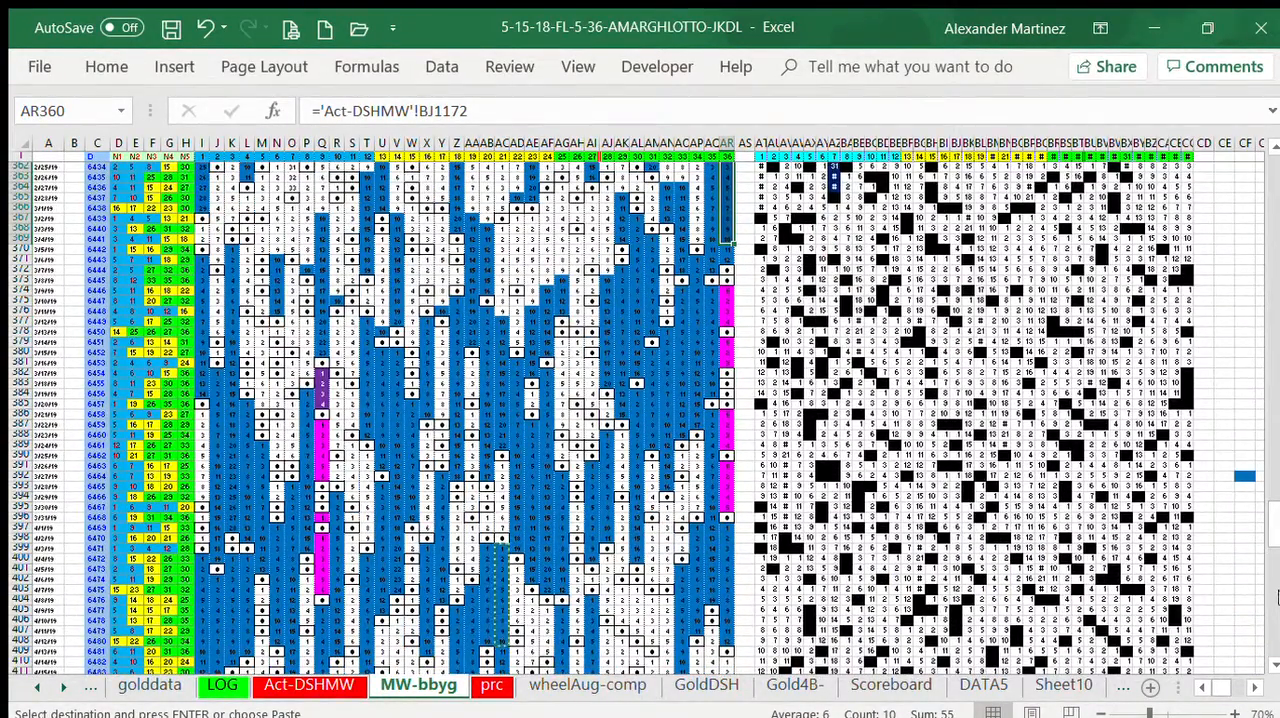
click(1268, 610)
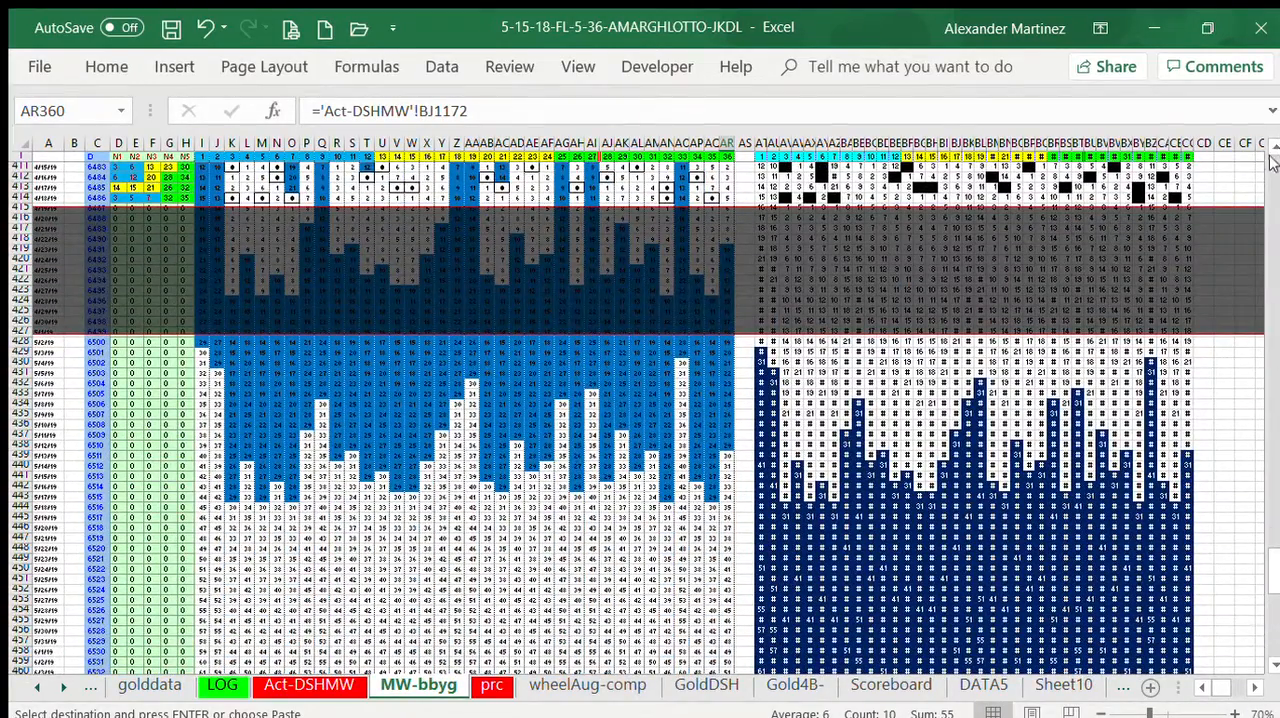
scroll(1270, 555, up, 2)
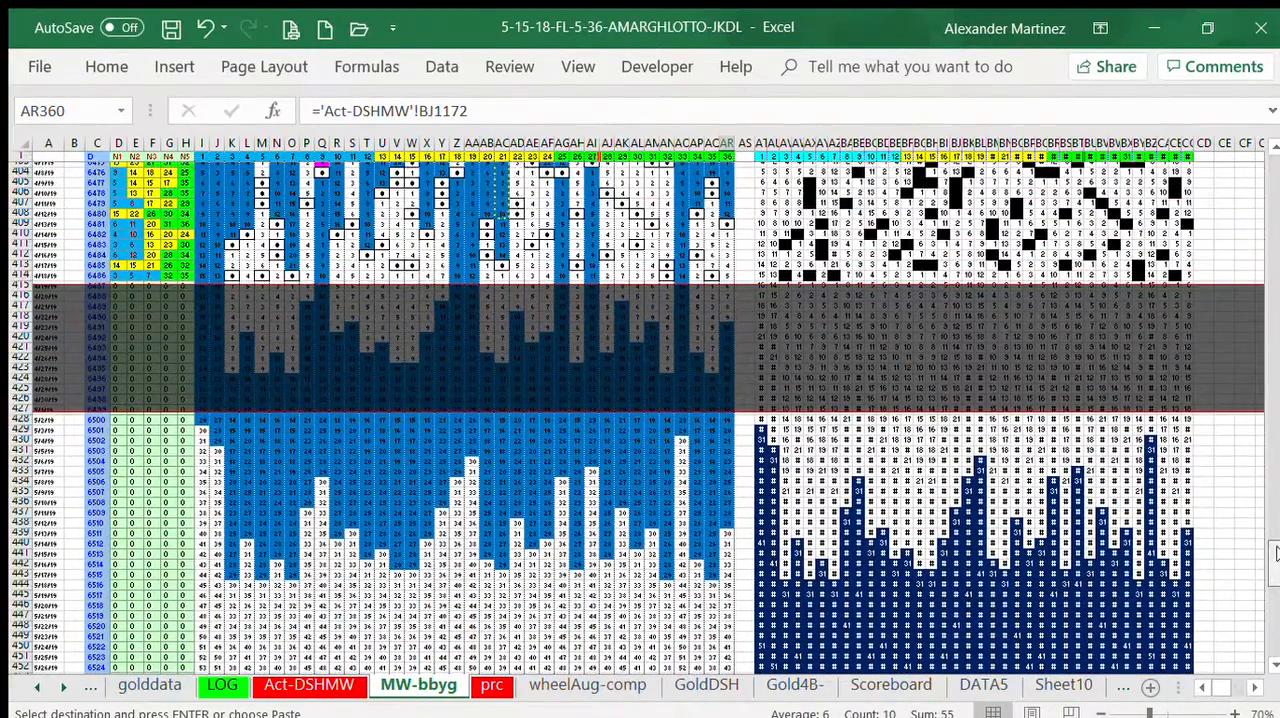
scroll(1276, 553, up, 6)
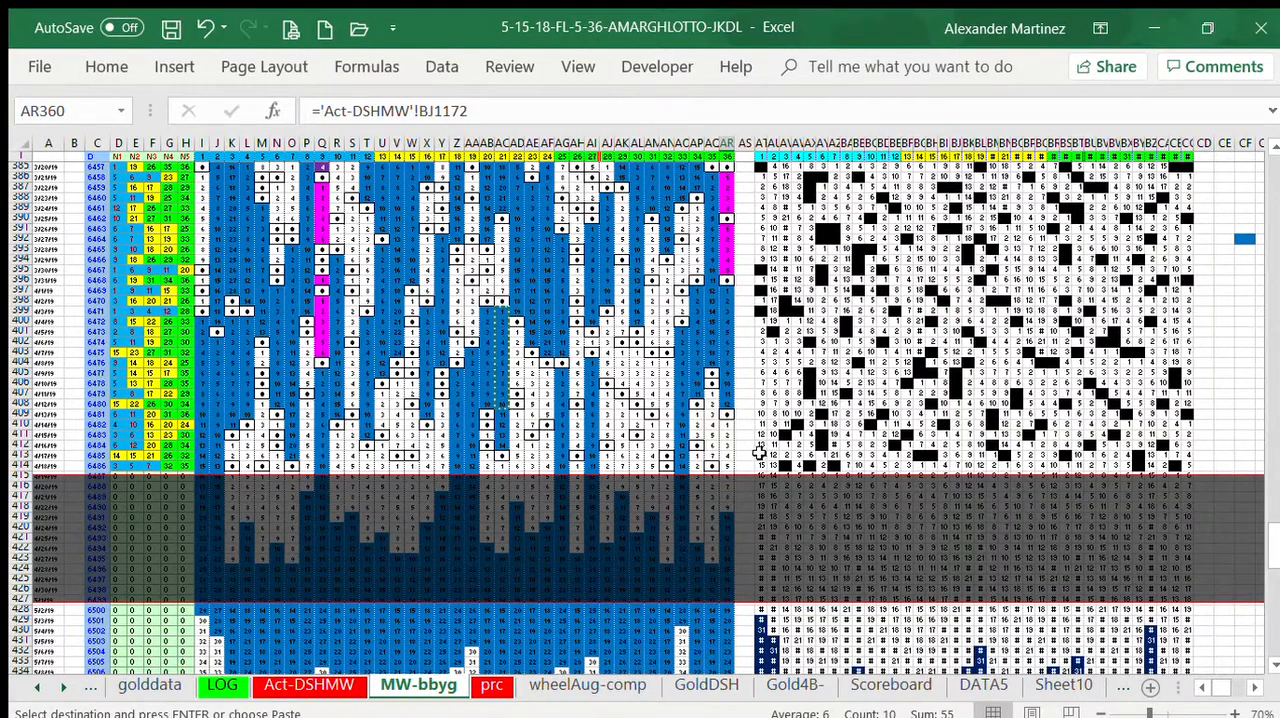
drag(750, 464, 1186, 466)
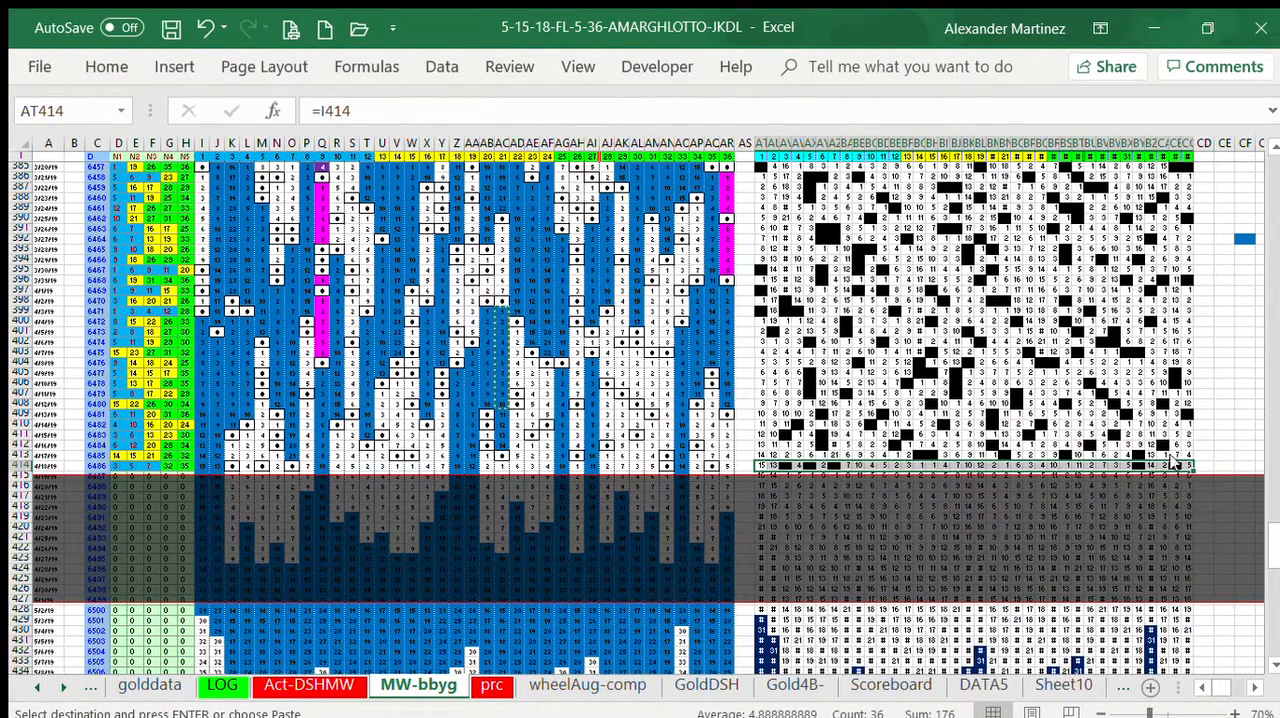
key(Delete)
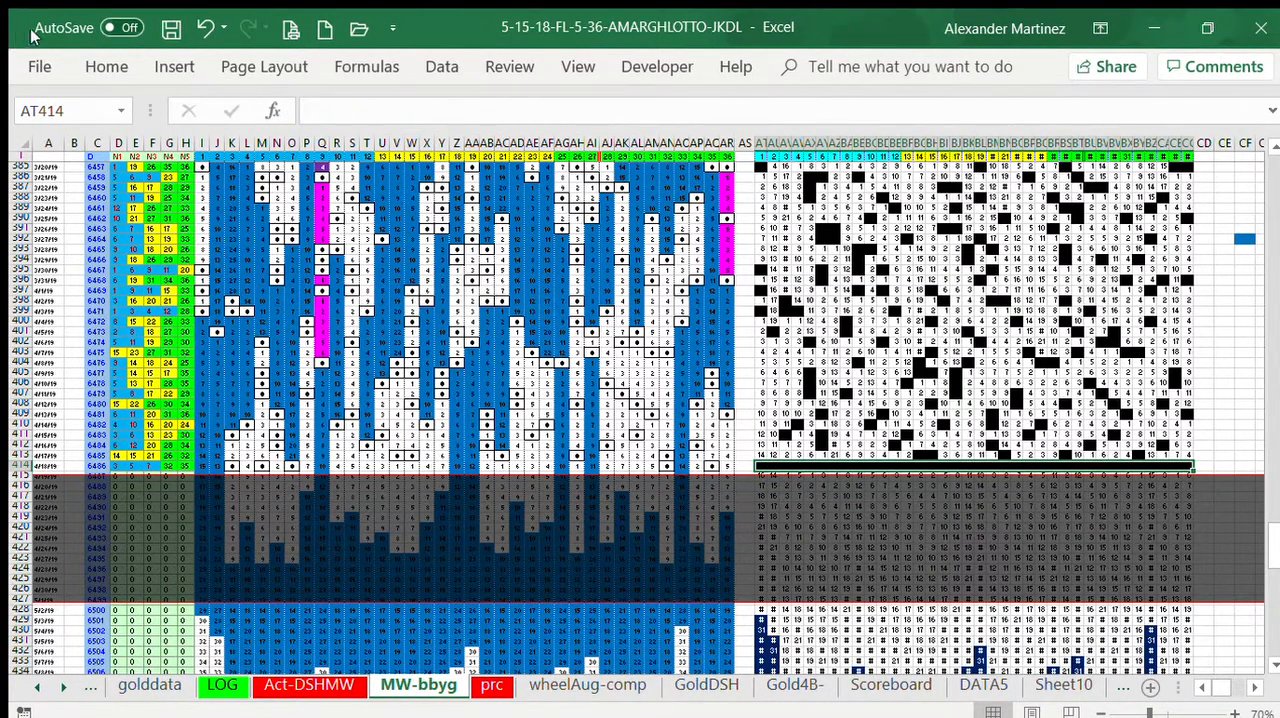
click(98, 58)
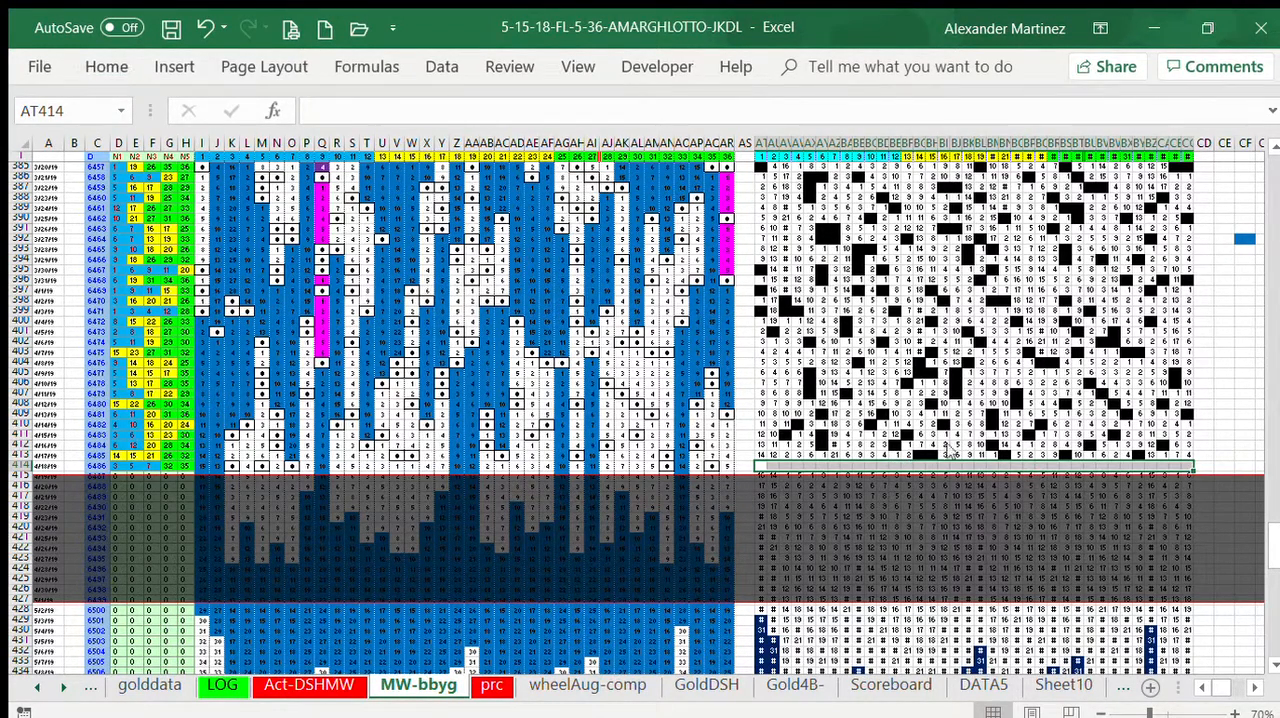
Step: Enter the formula =COUNTIF(AT364:AT413,0) in AT414 to count the zeros in the 50 rows above it
click(761, 460)
text(=)
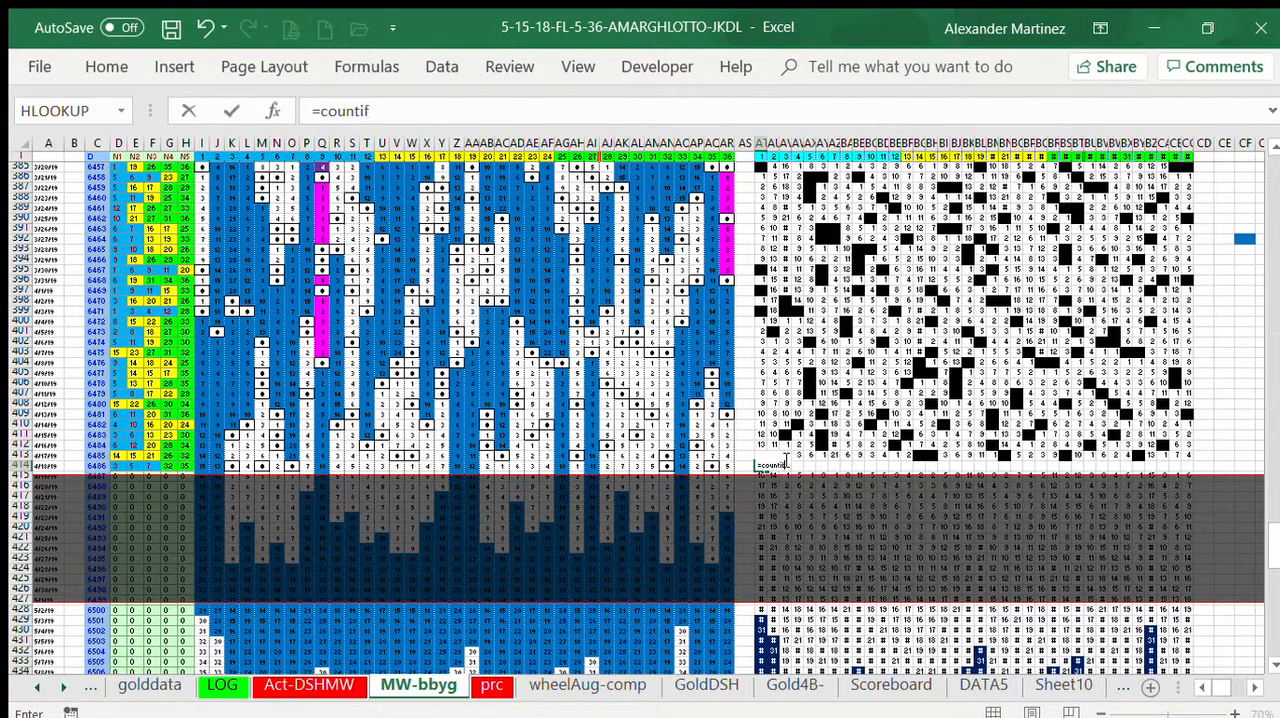
text(countif)
key(Tab)
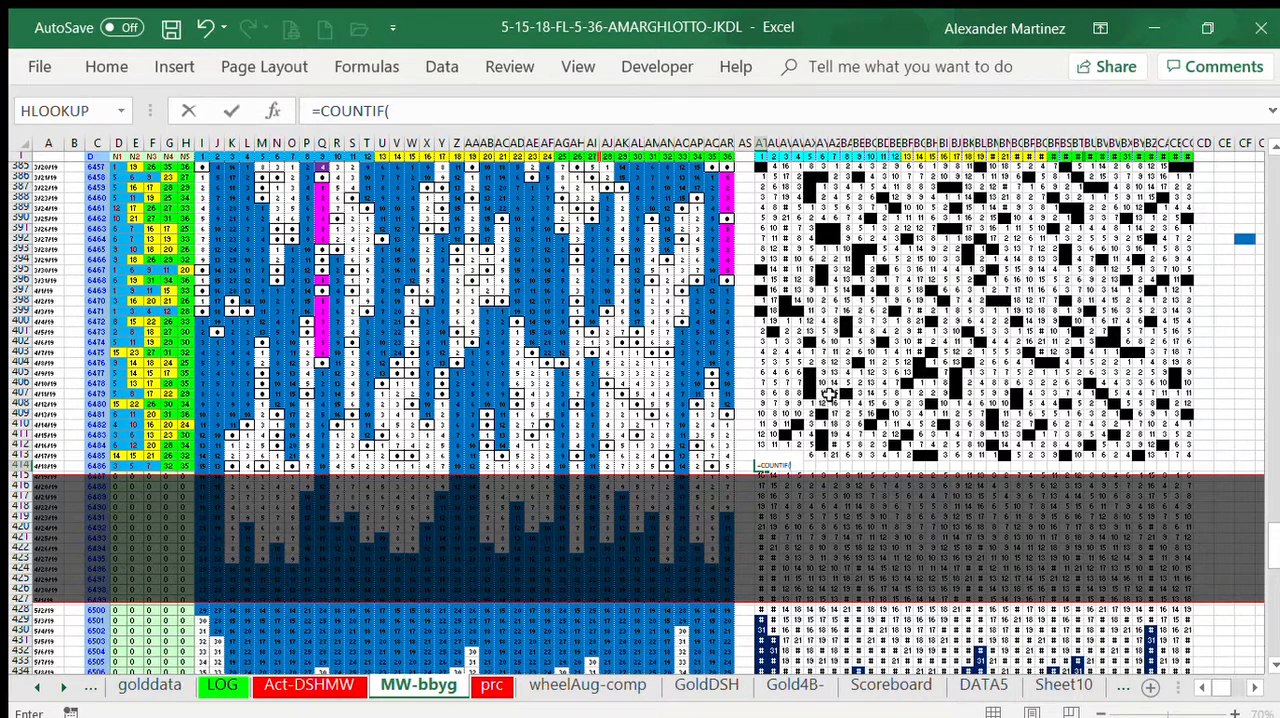
click(758, 445)
drag(760, 405, 744, 353)
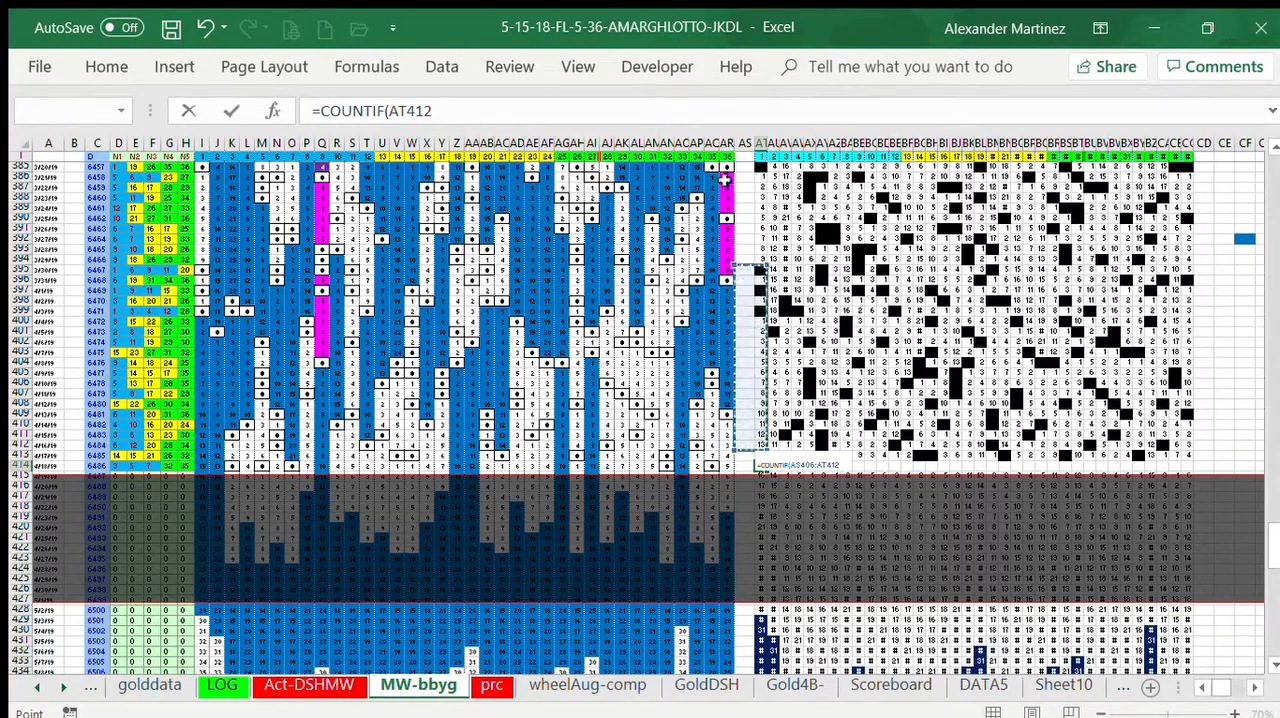
mouse_move(756, 157)
mouse_down()
mouse_move(773, 140)
mouse_move(759, 170)
mouse_up()
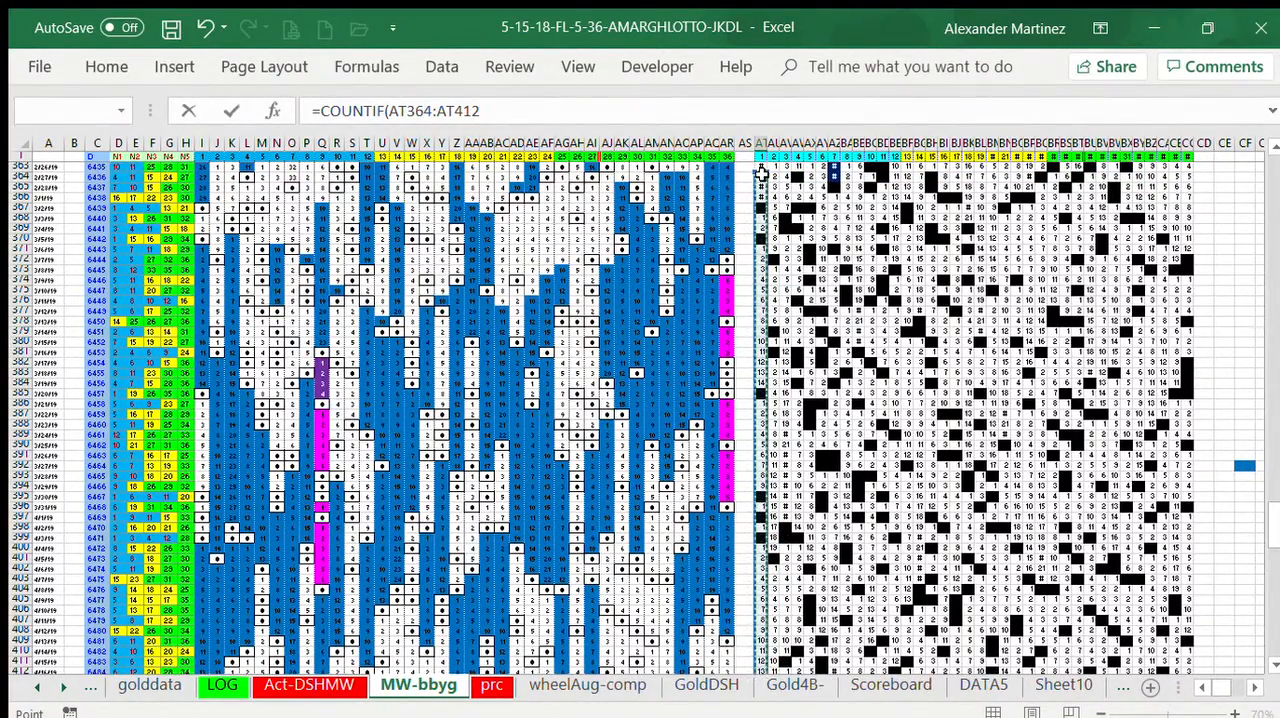
drag(1271, 528, 1271, 555)
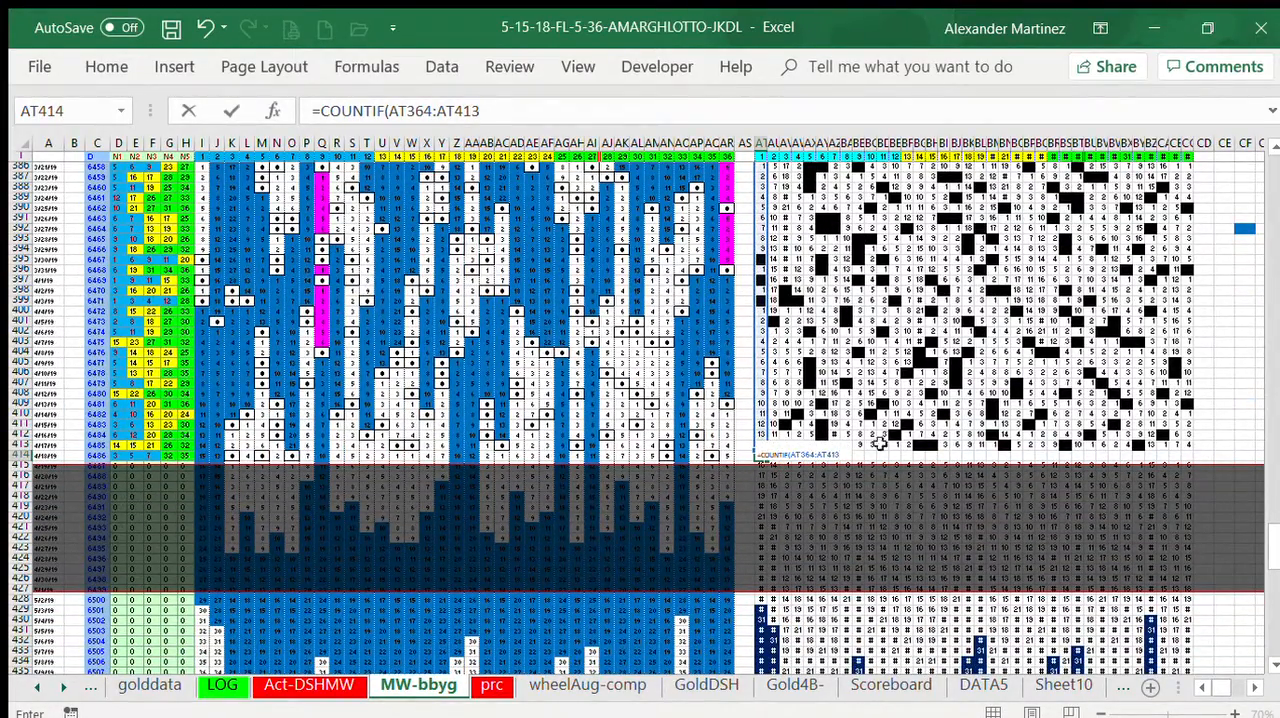
click(512, 108)
text(,0)
click(228, 111)
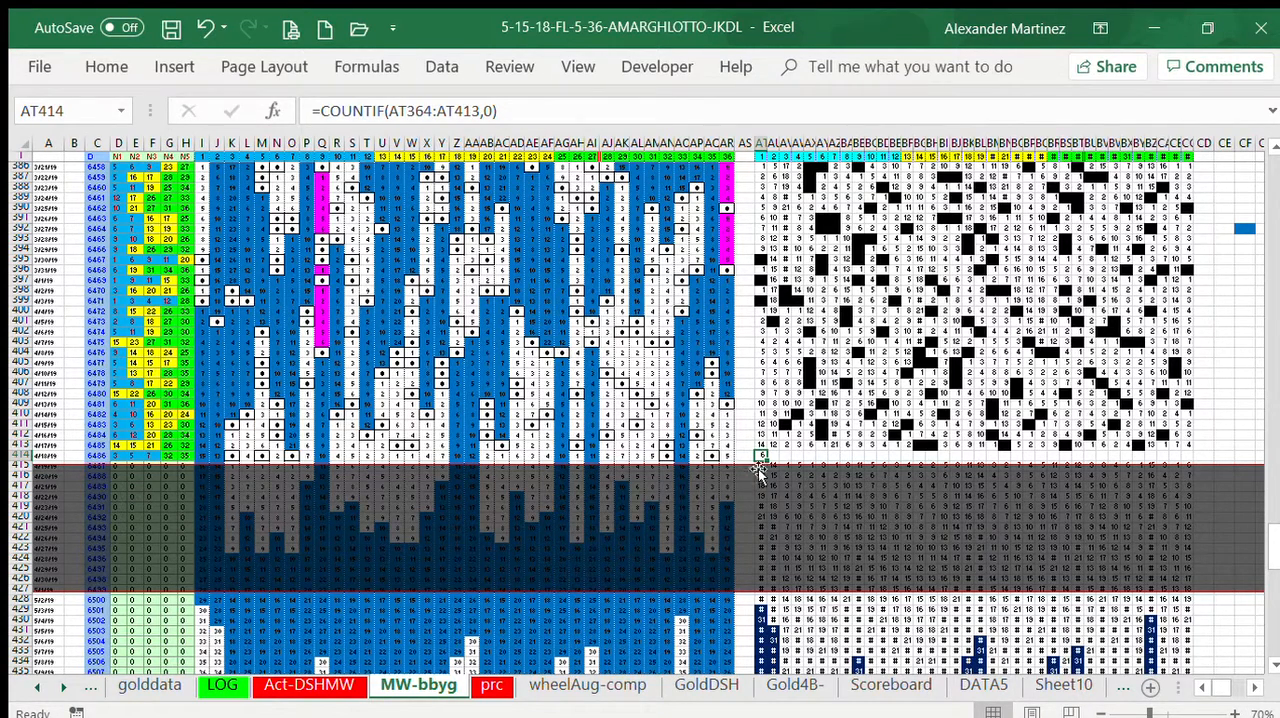
Step: Extend the count formula from AT414 across to CC414 and format that row with a blue-to-red colour scale and an outside border
drag(764, 457, 1188, 466)
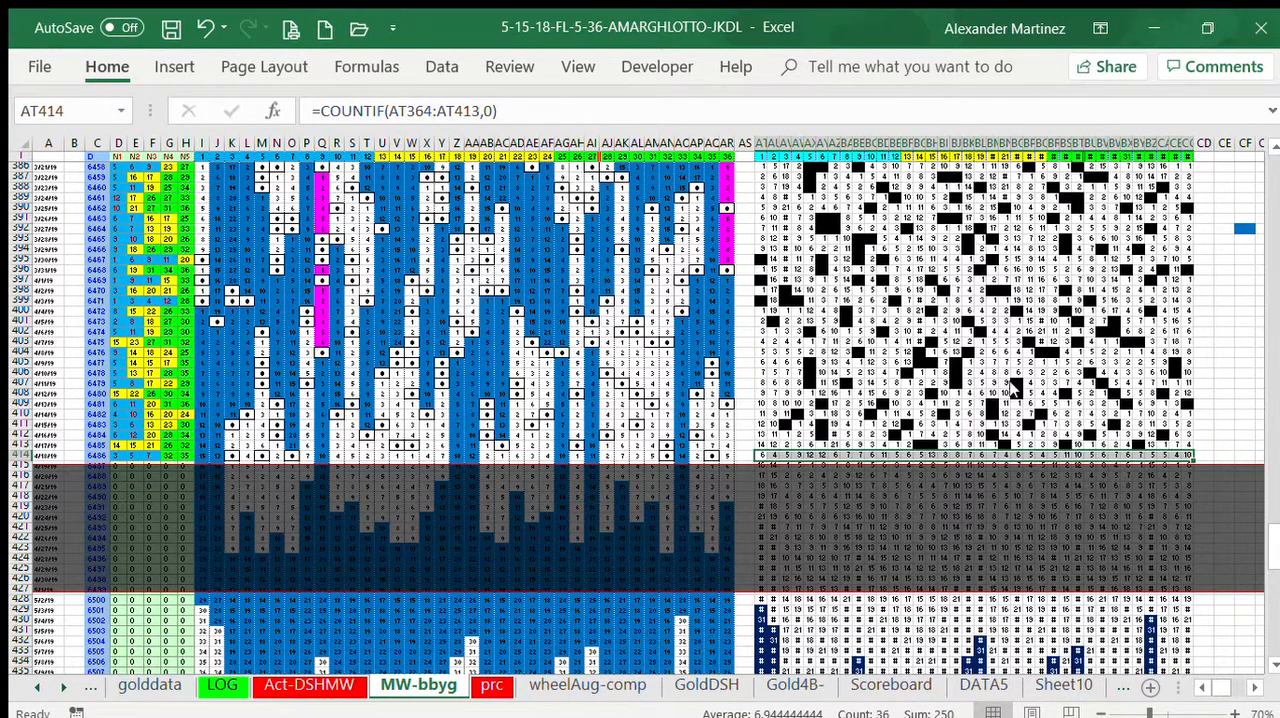
click(1222, 364)
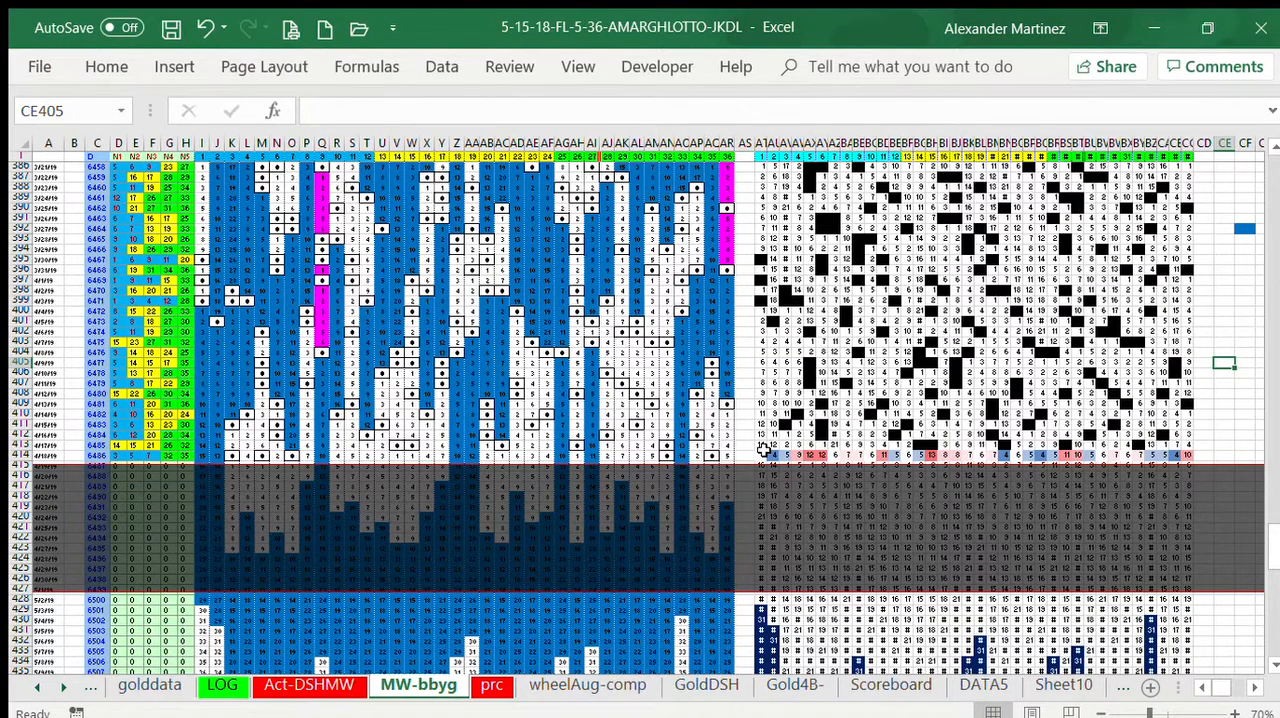
drag(760, 455, 1177, 449)
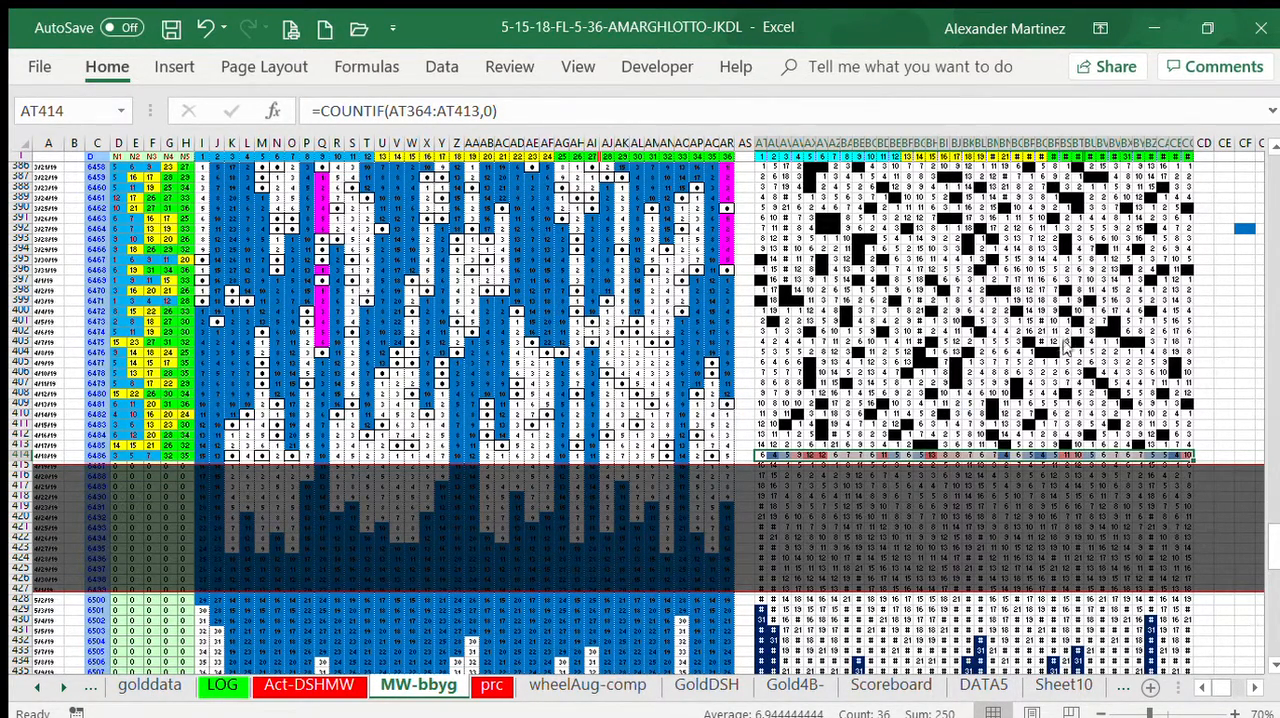
click(1224, 300)
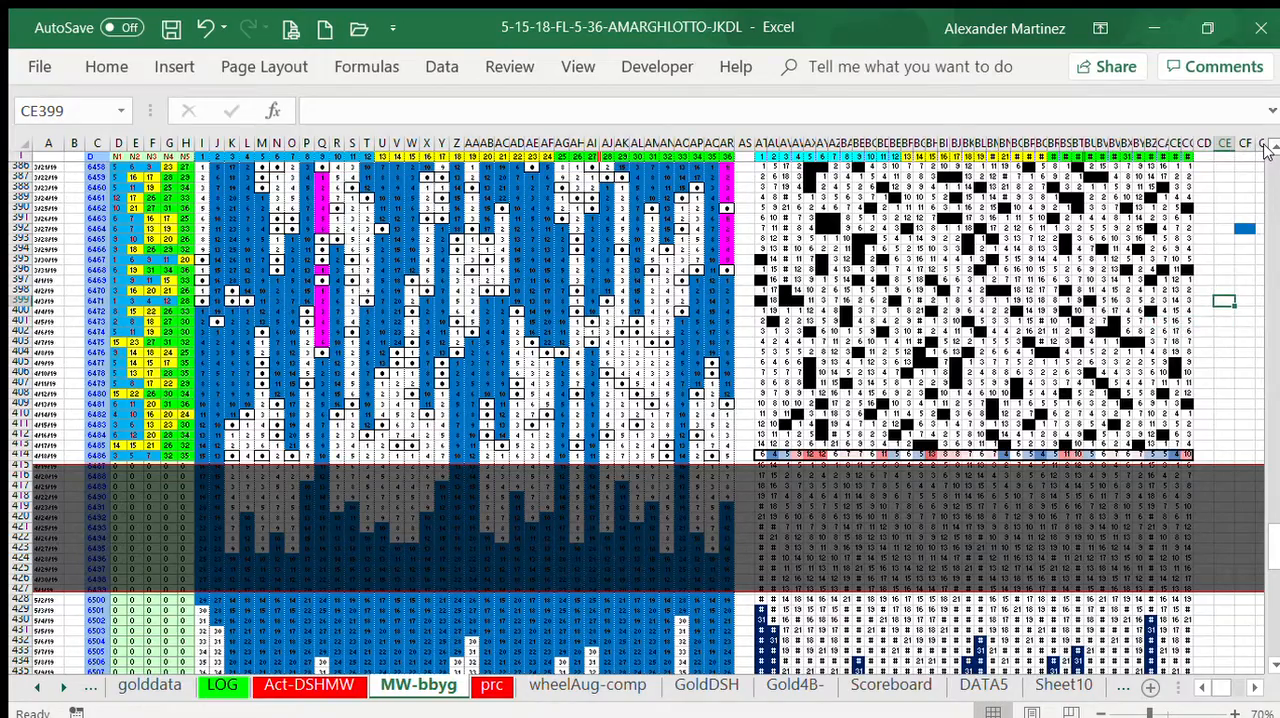
Step: Examine number 36's hits in columns AR and CC over the rows from 371 down against its count in row 414
scroll(1266, 147, up, 3)
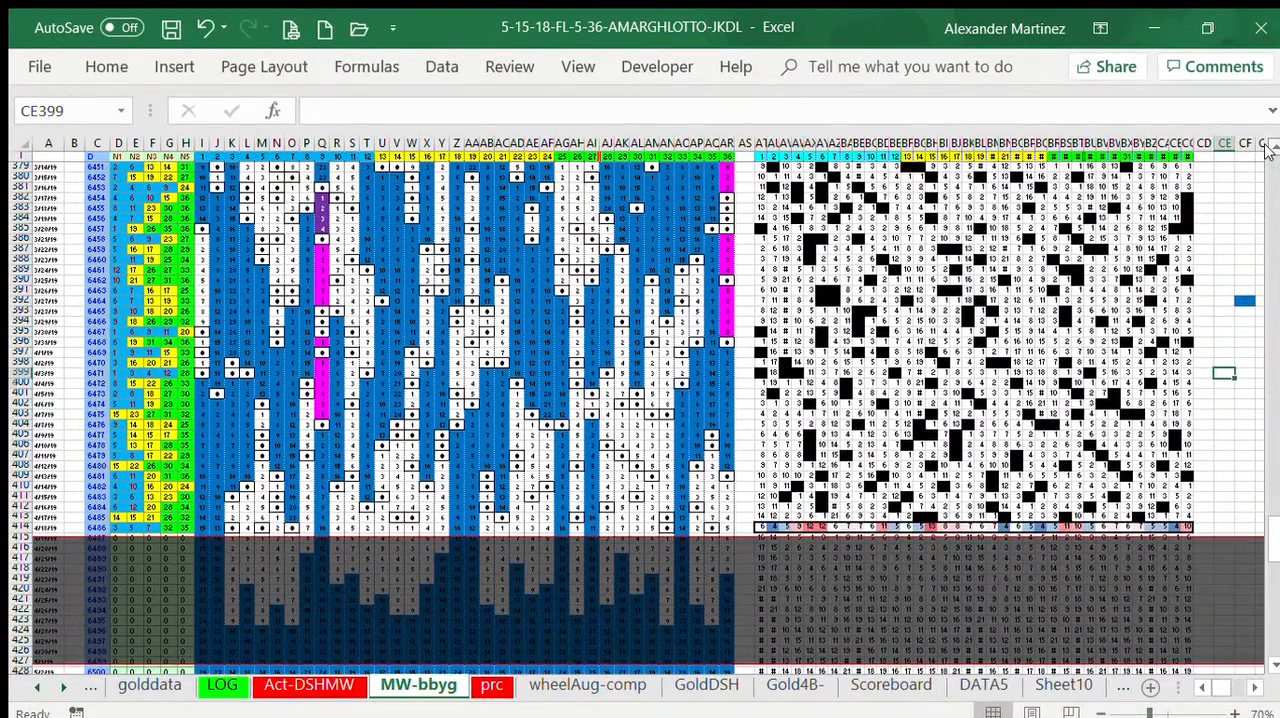
scroll(1266, 147, up, 3)
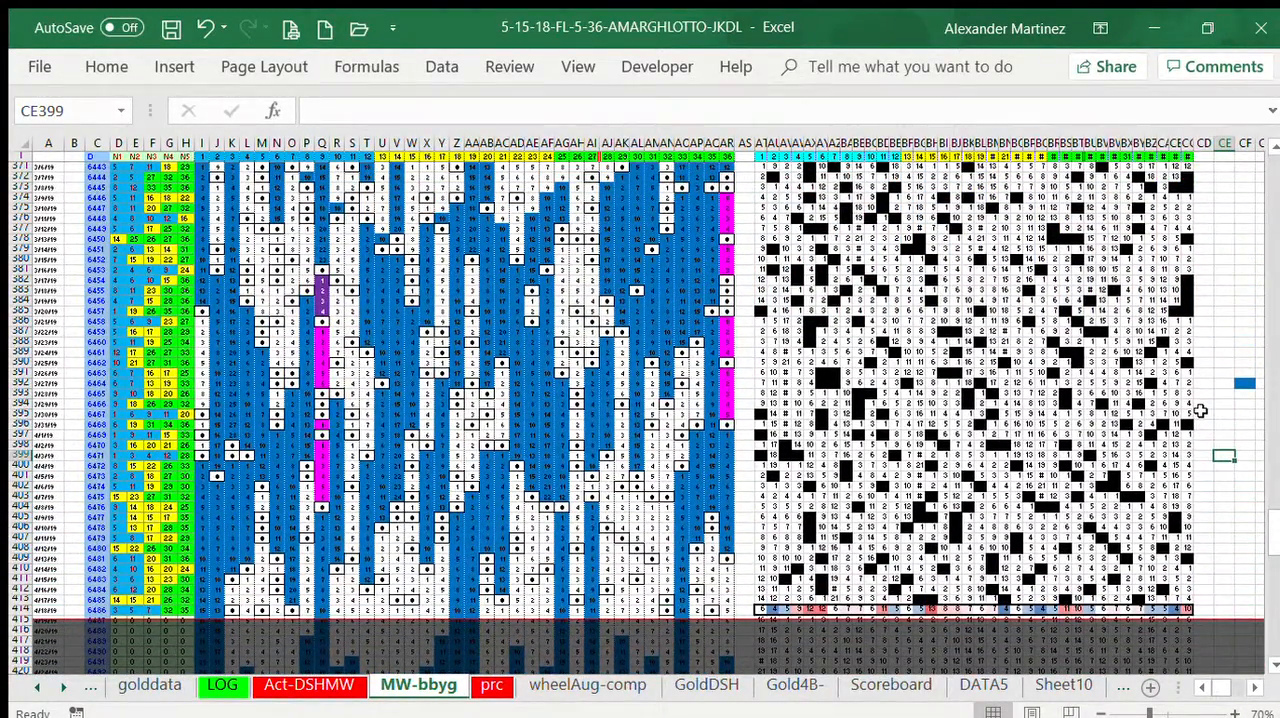
click(1222, 311)
click(1204, 572)
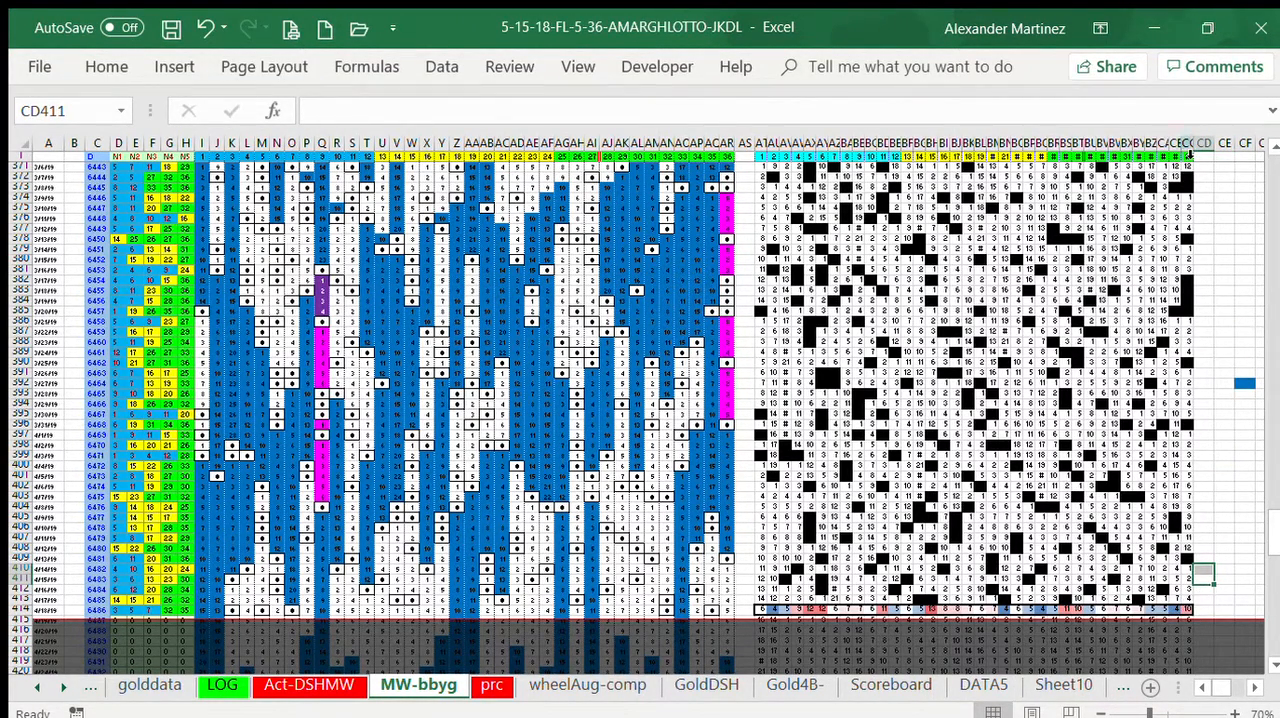
click(1193, 152)
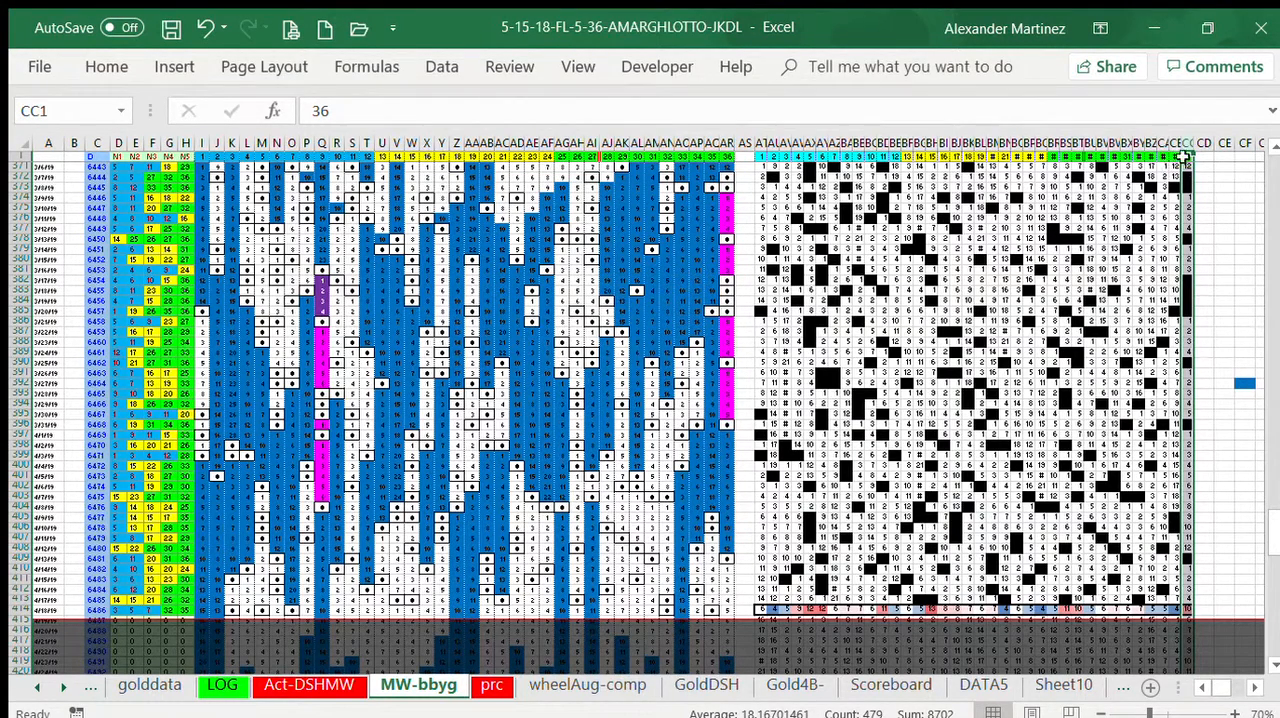
click(1230, 231)
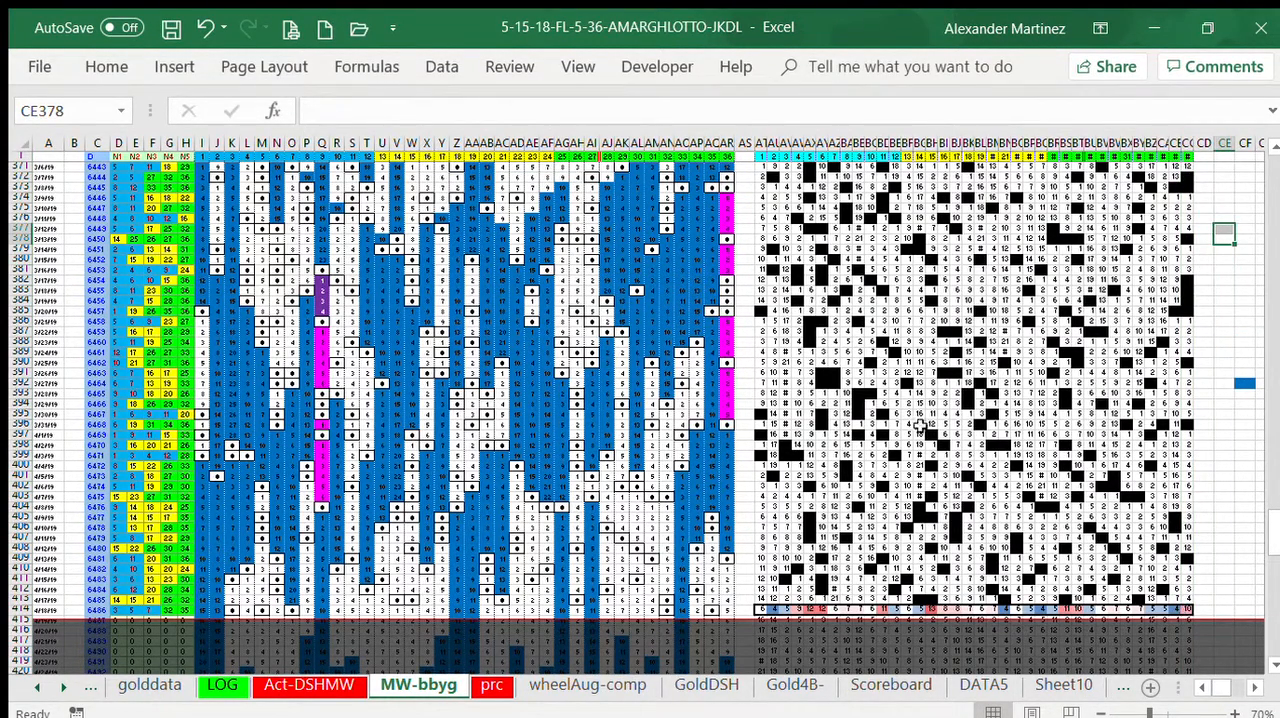
drag(724, 172, 724, 424)
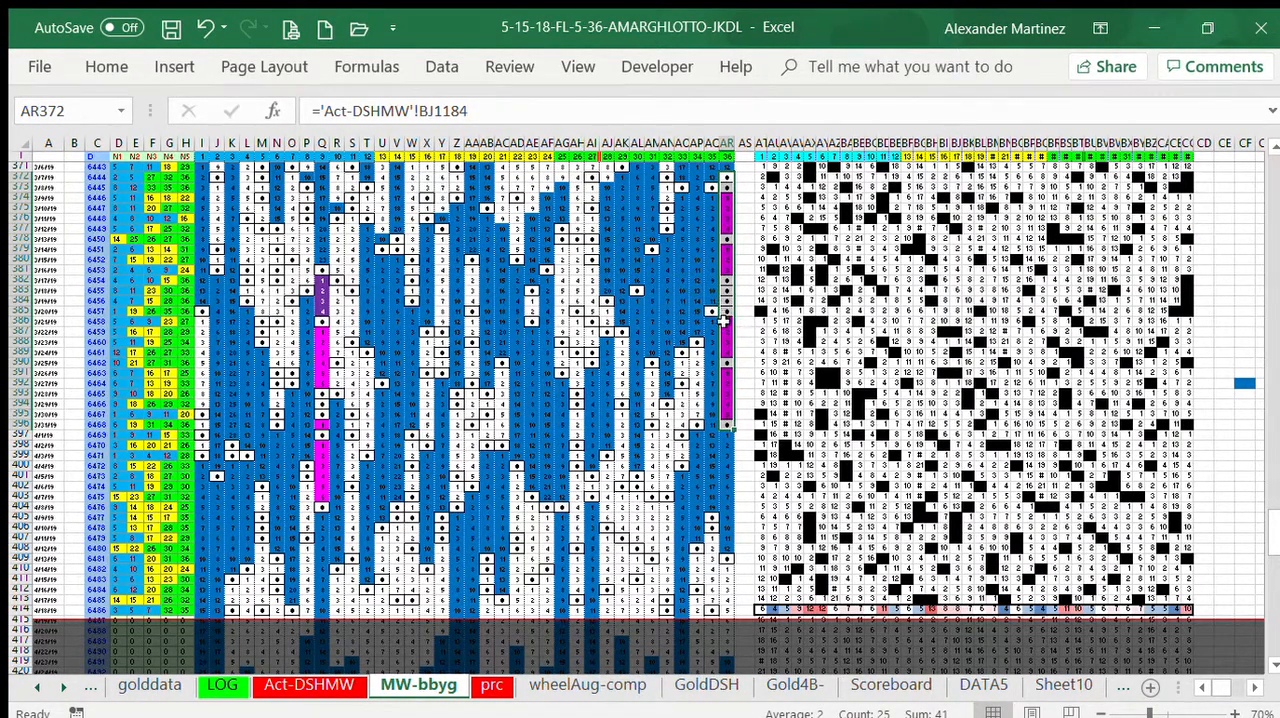
click(724, 560)
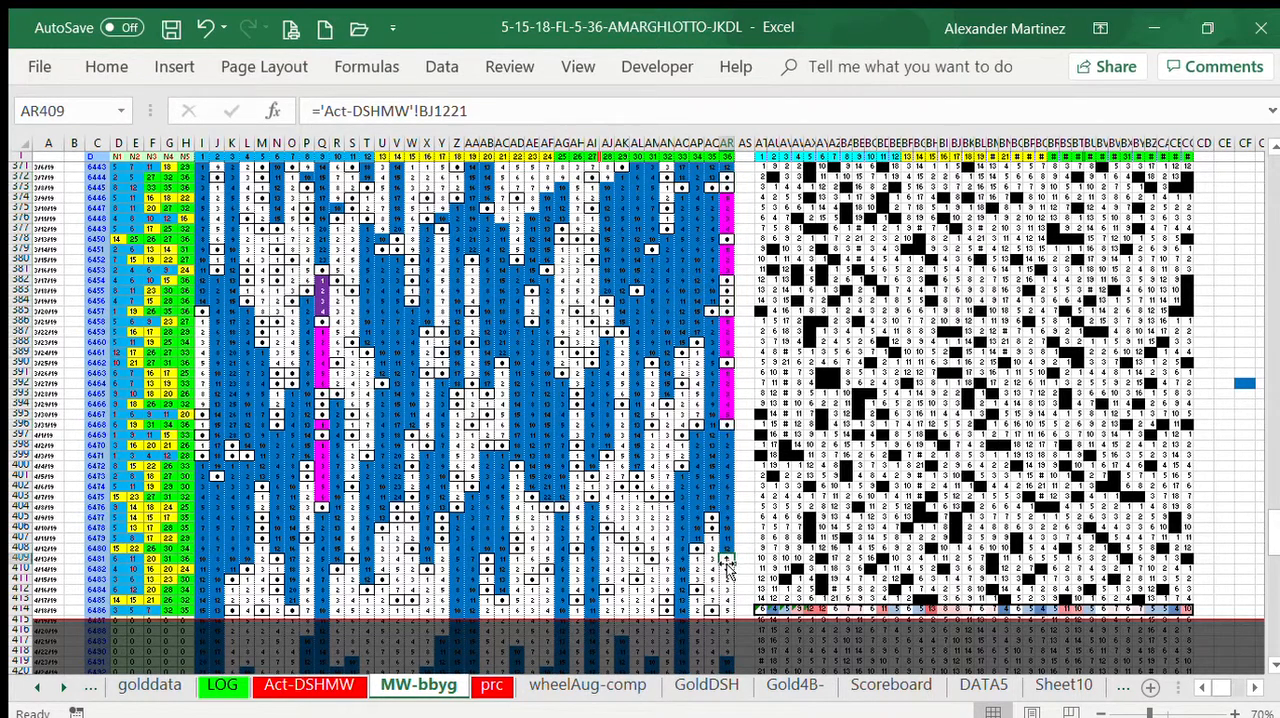
drag(745, 168, 745, 556)
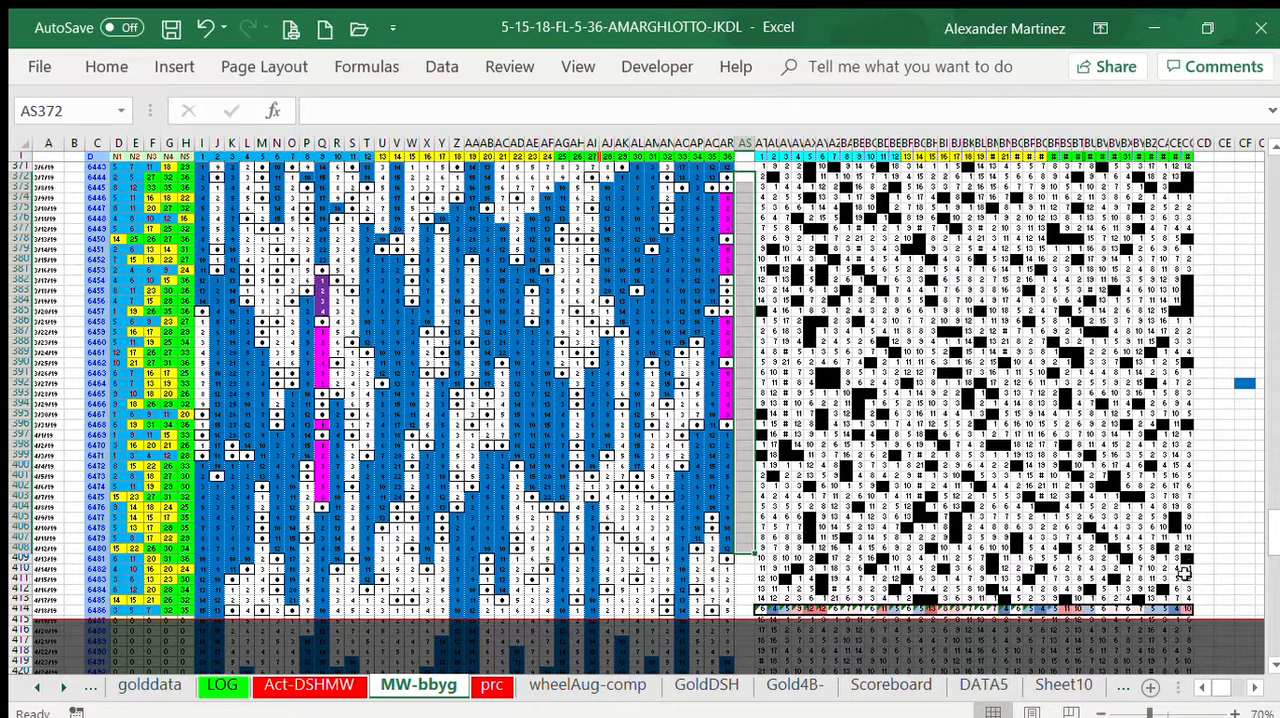
click(1219, 598)
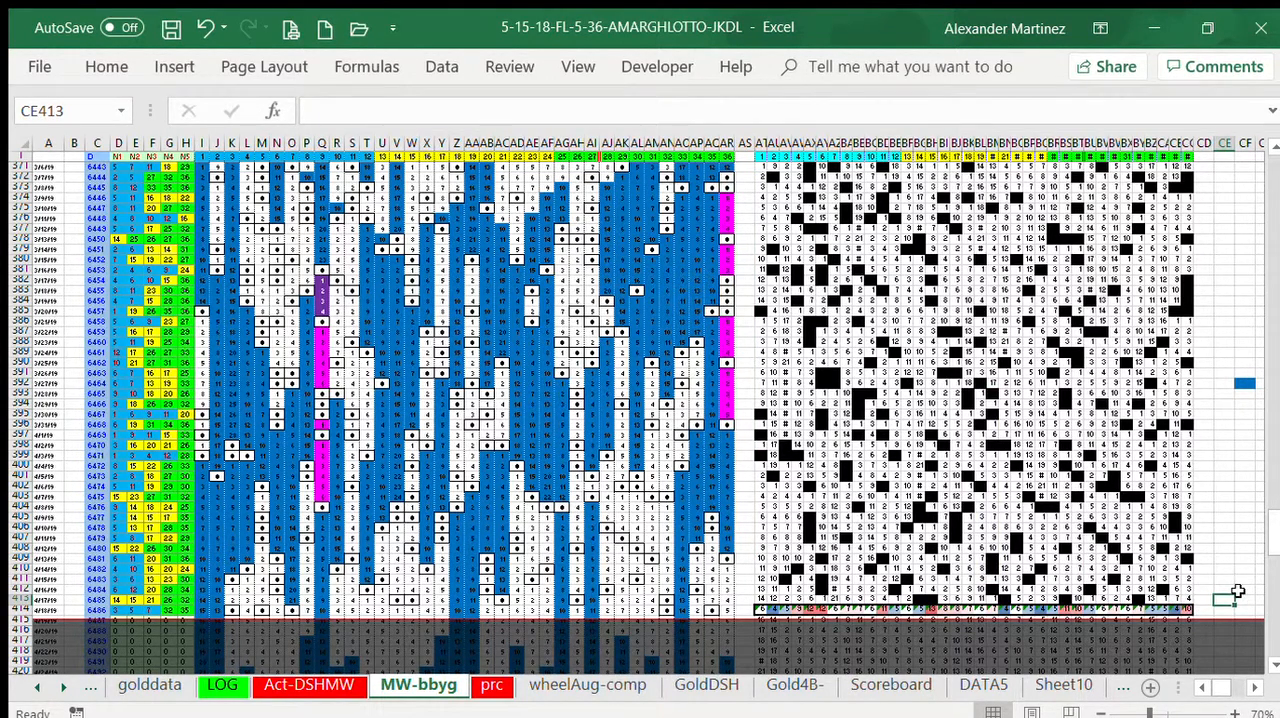
Step: Clear the formula error flags from the count row AT414:CC414
drag(760, 609, 1193, 609)
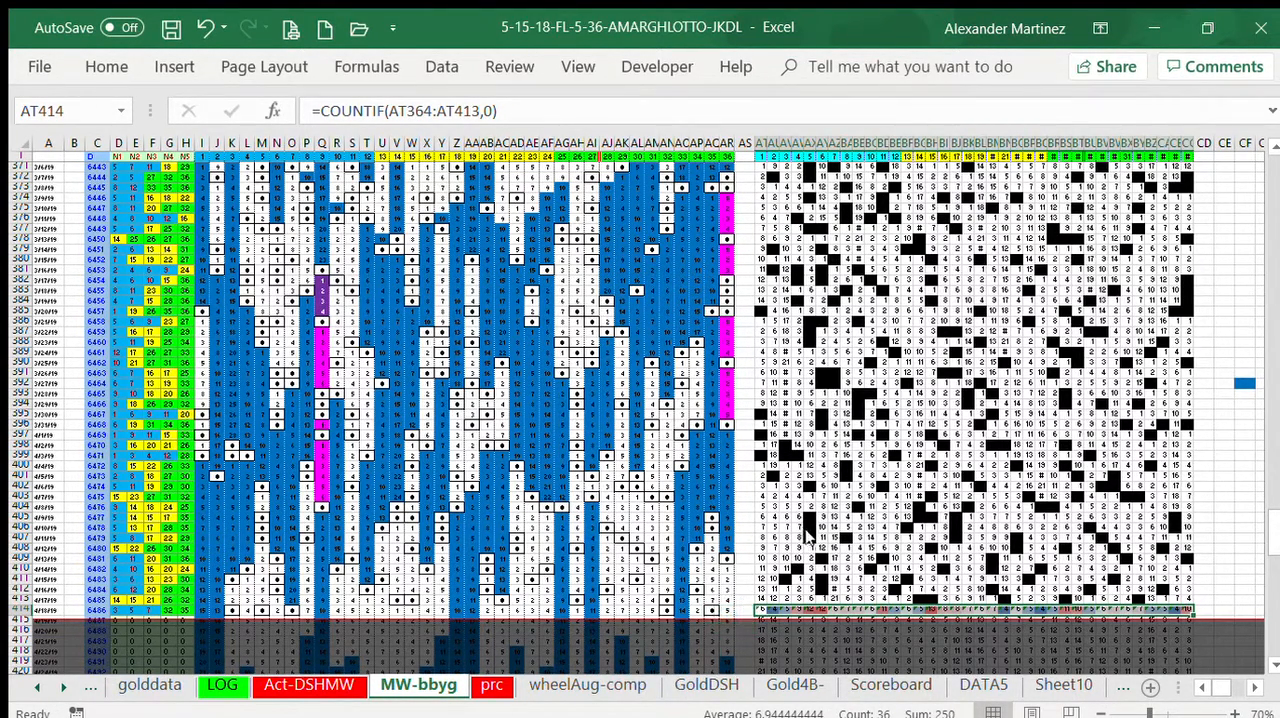
click(1230, 467)
click(1238, 414)
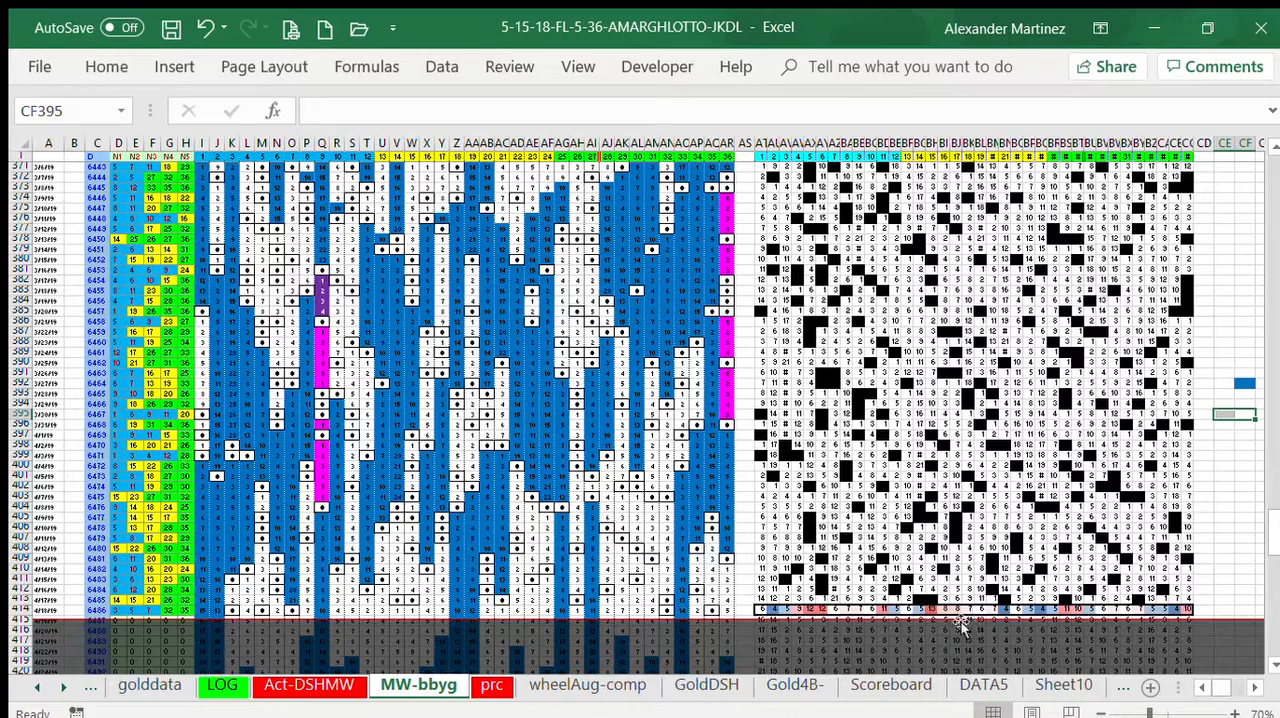
Step: Check number 15's history in columns BH and W, and fill W398:W399 and W401:W402 with magenta
drag(930, 612, 933, 172)
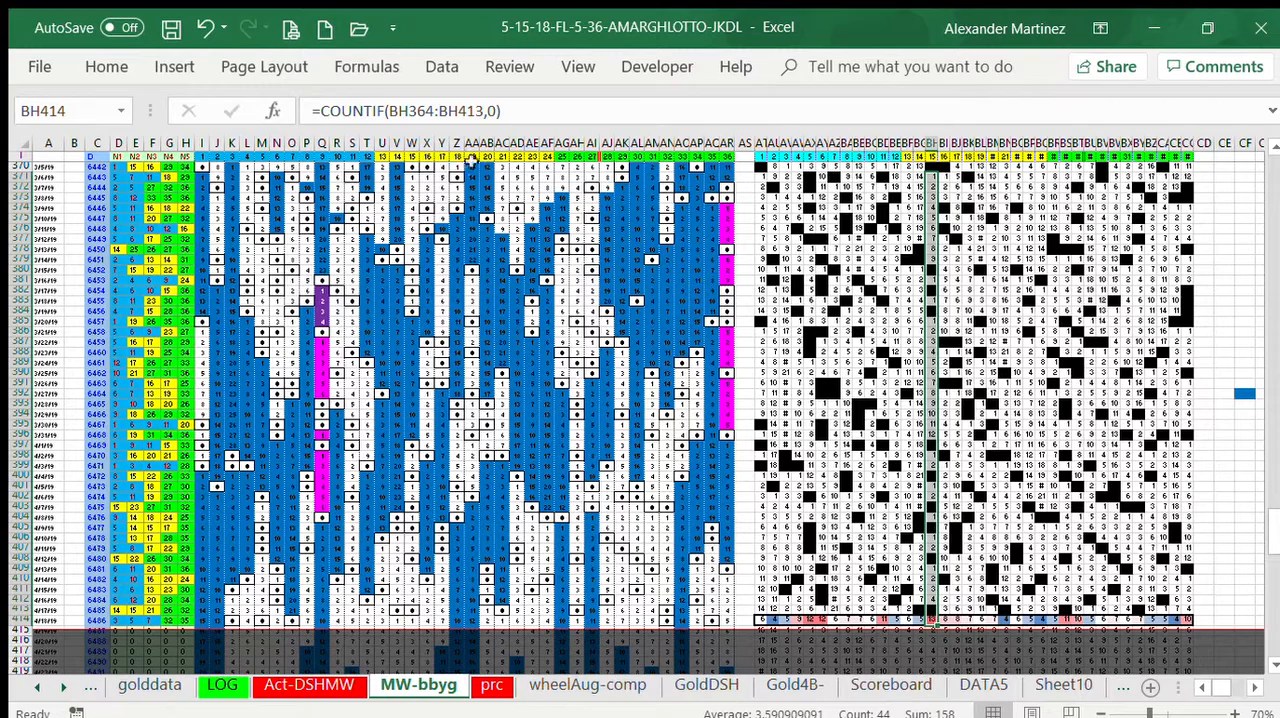
click(413, 145)
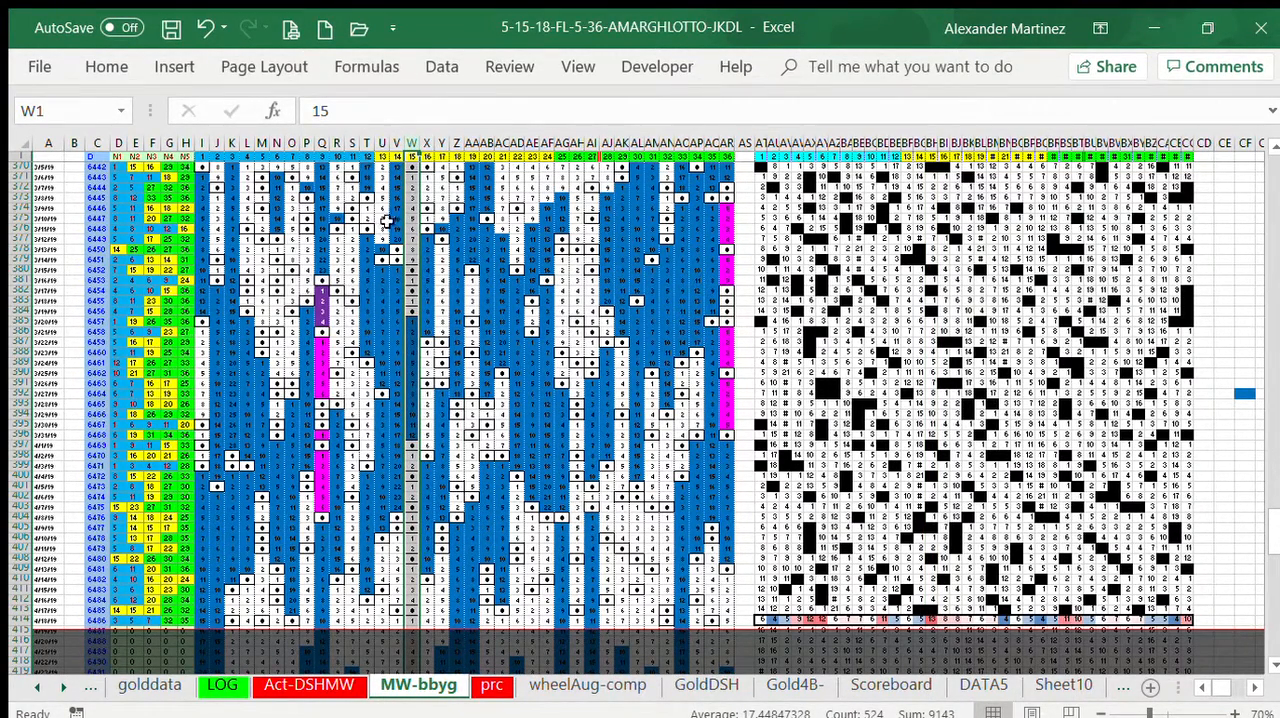
click(412, 466)
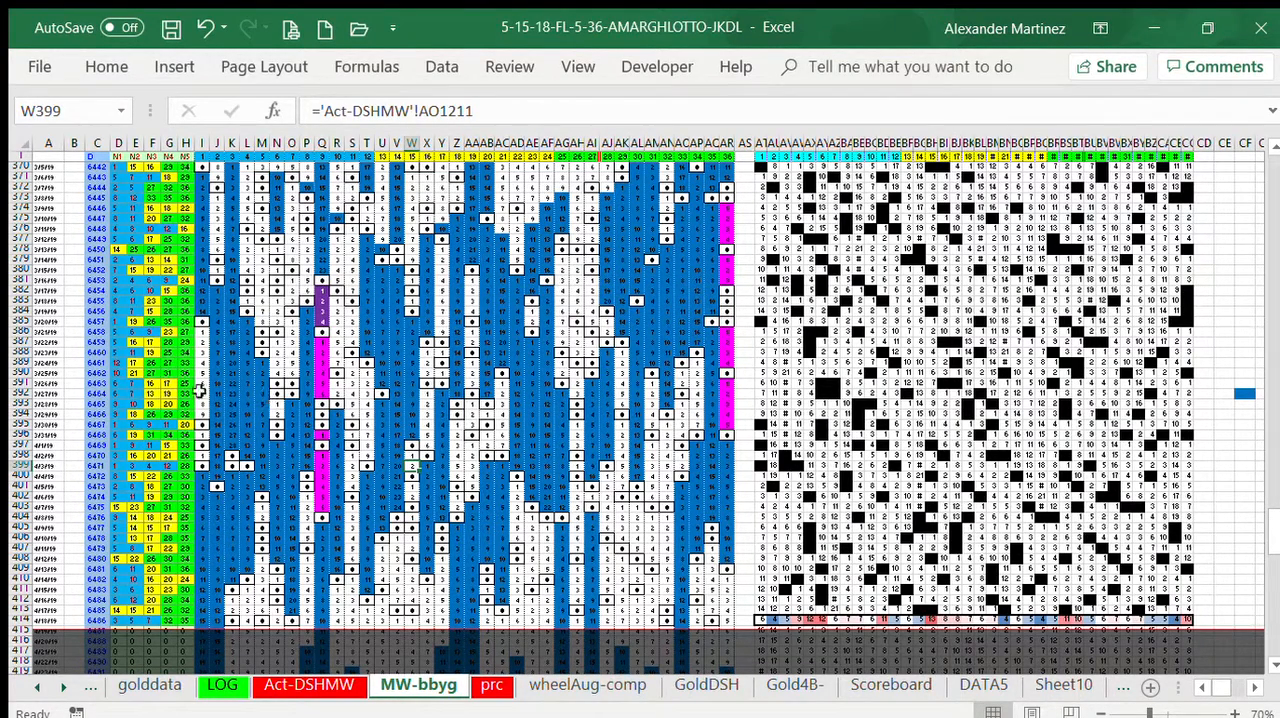
click(70, 362)
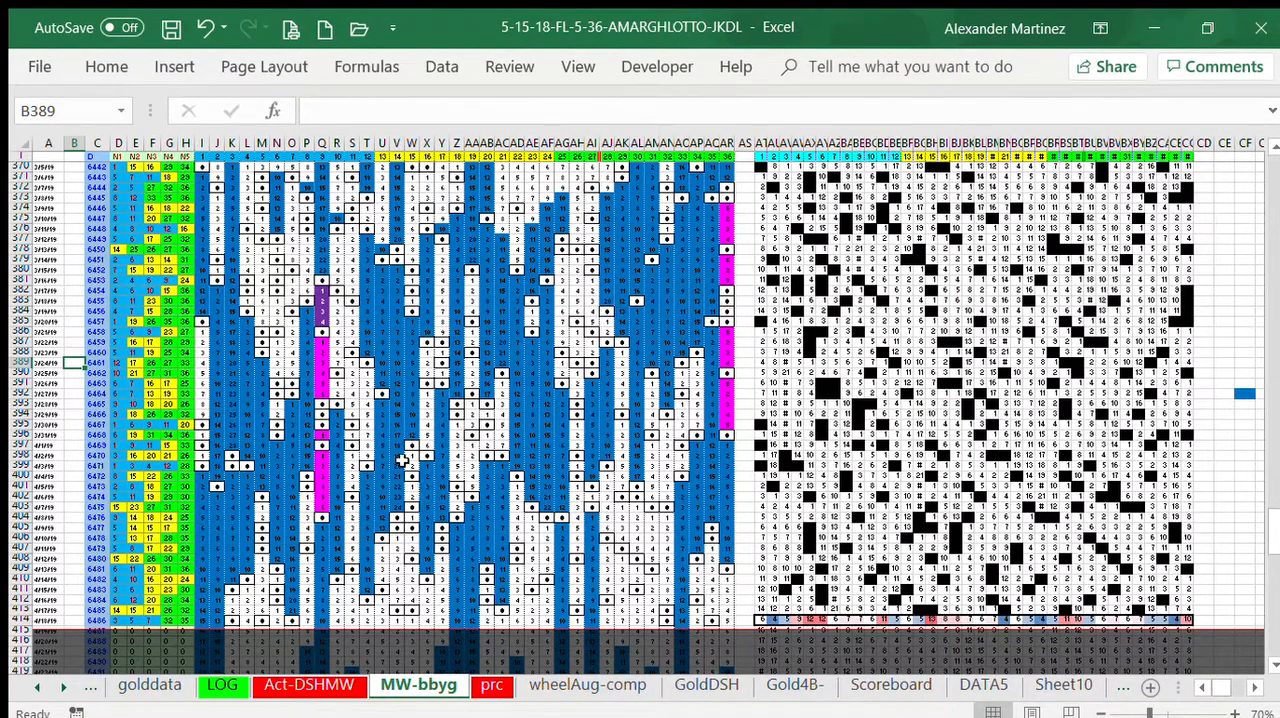
drag(407, 457, 407, 466)
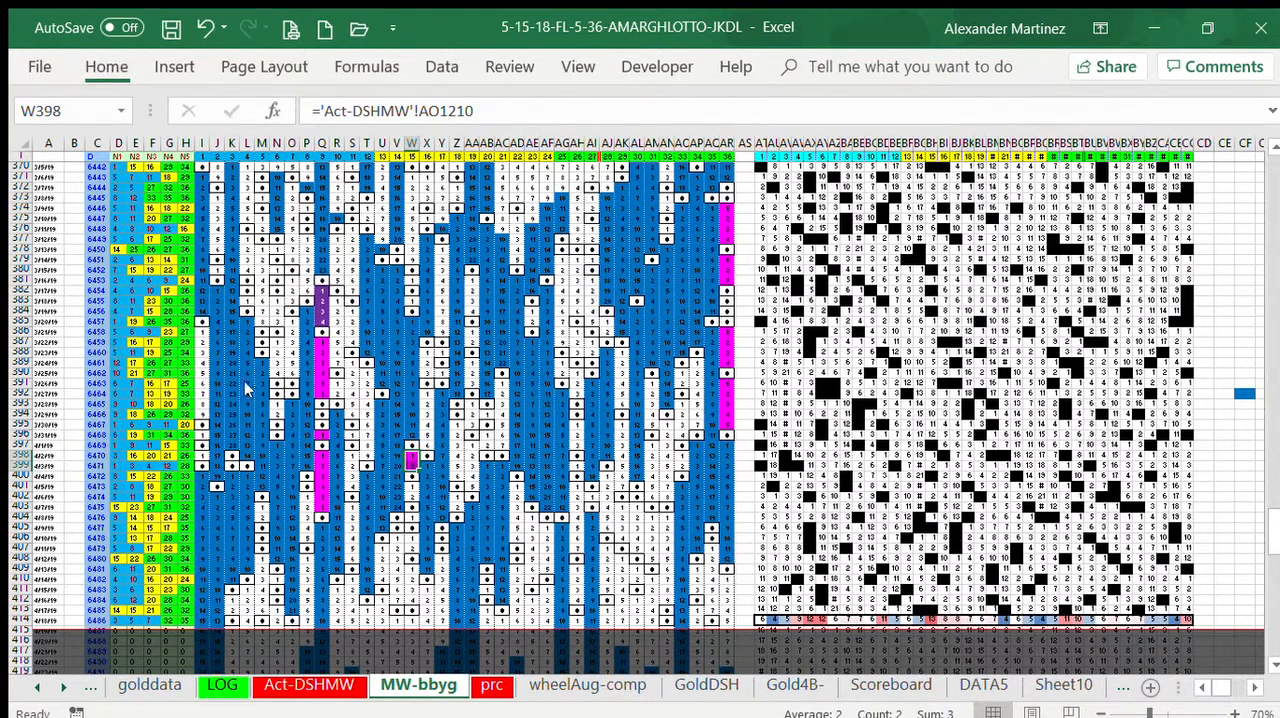
drag(411, 496, 411, 487)
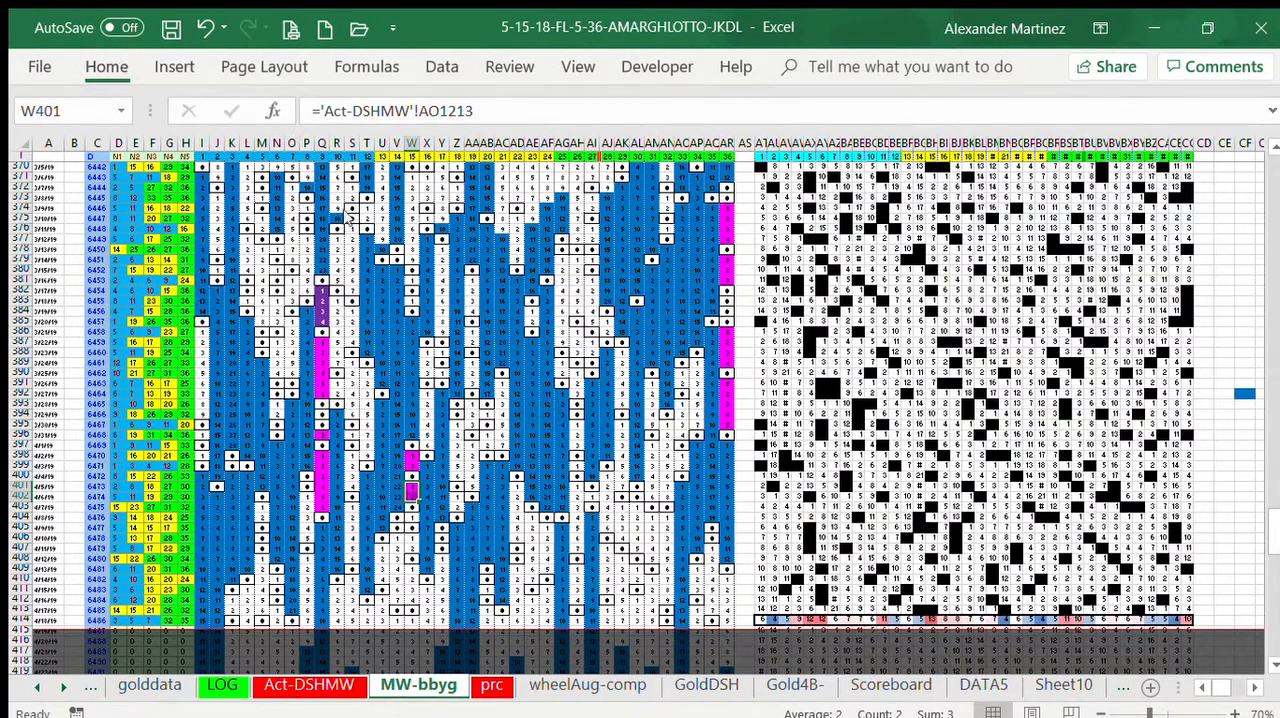
double_click(106, 66)
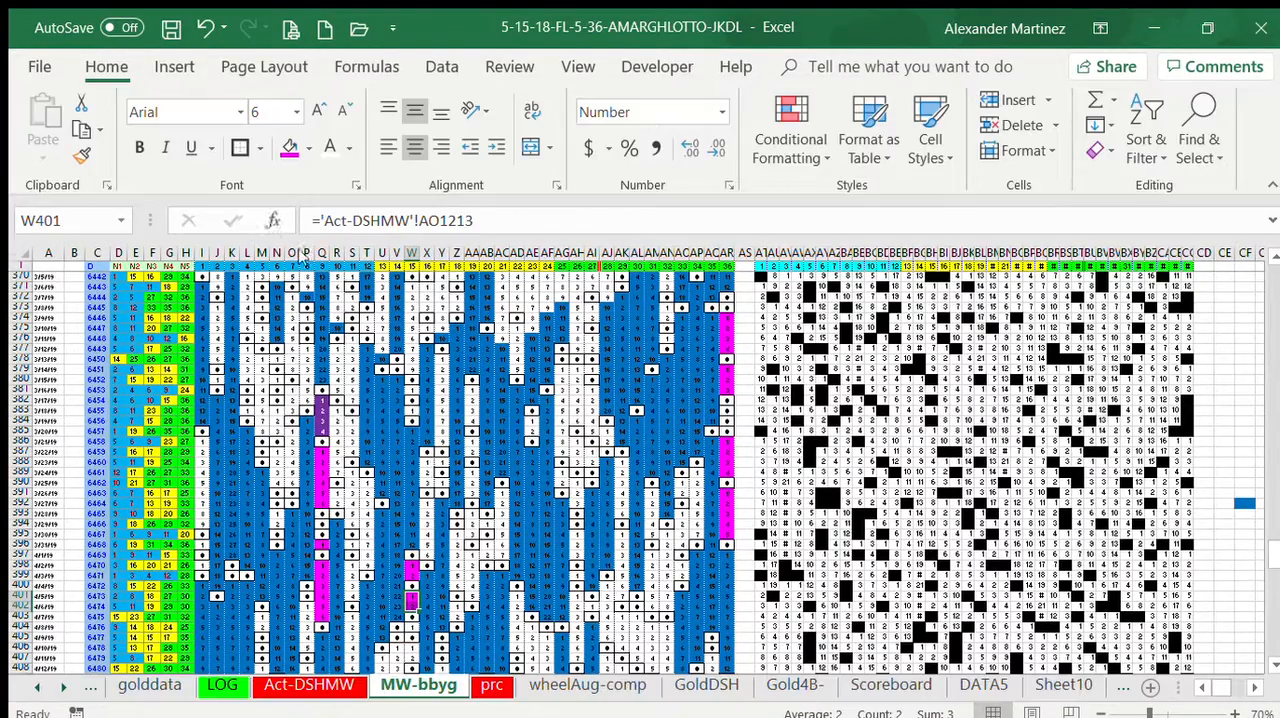
Step: Fill the gap cells between number 15's hits in column W, W406:W407 and W409:W412, with magenta
click(1274, 666)
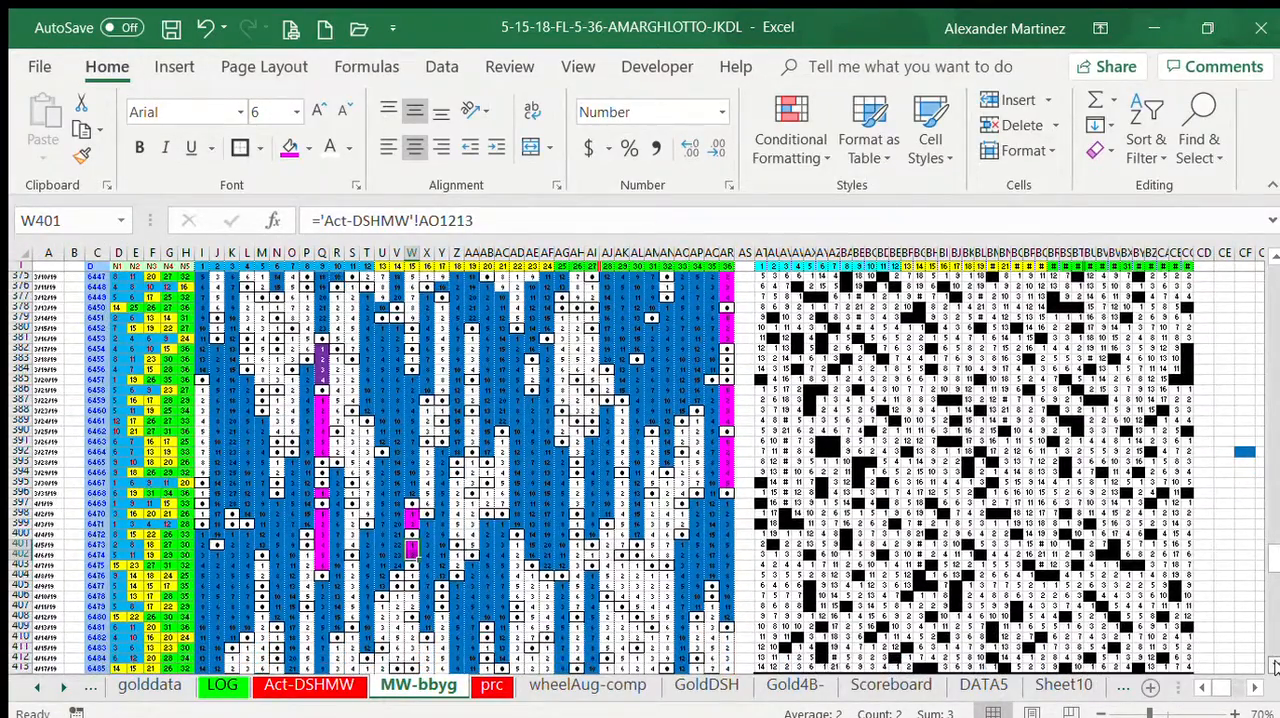
click(1274, 666)
click(410, 513)
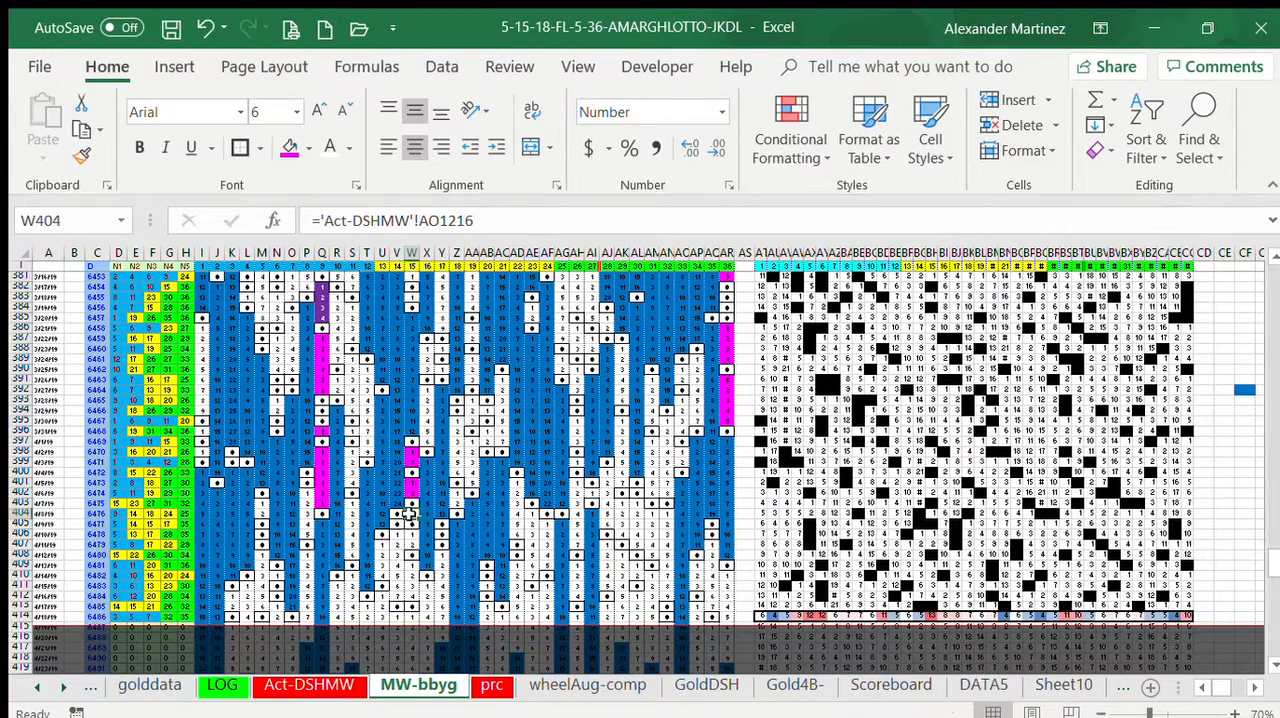
key(Down)
key(Down)
click(282, 138)
key(Down)
click(282, 138)
key(Down)
key(Down)
key(Down)
click(282, 138)
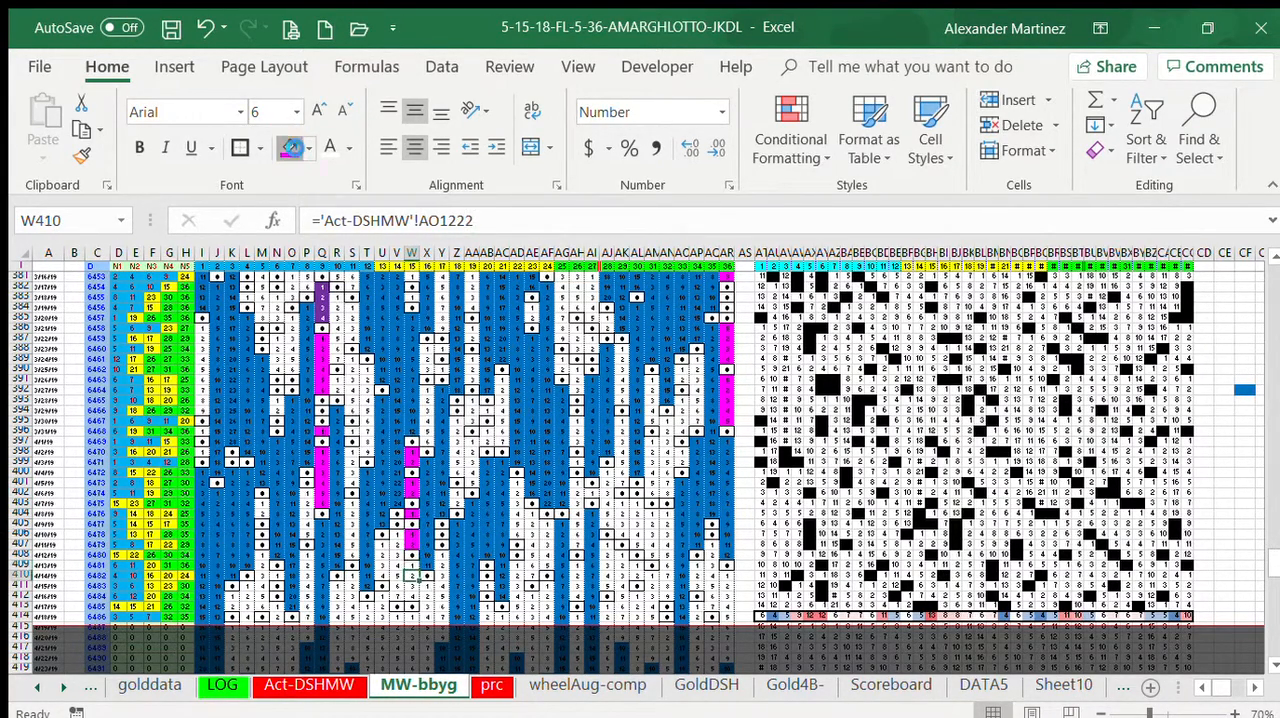
key(Down)
click(284, 140)
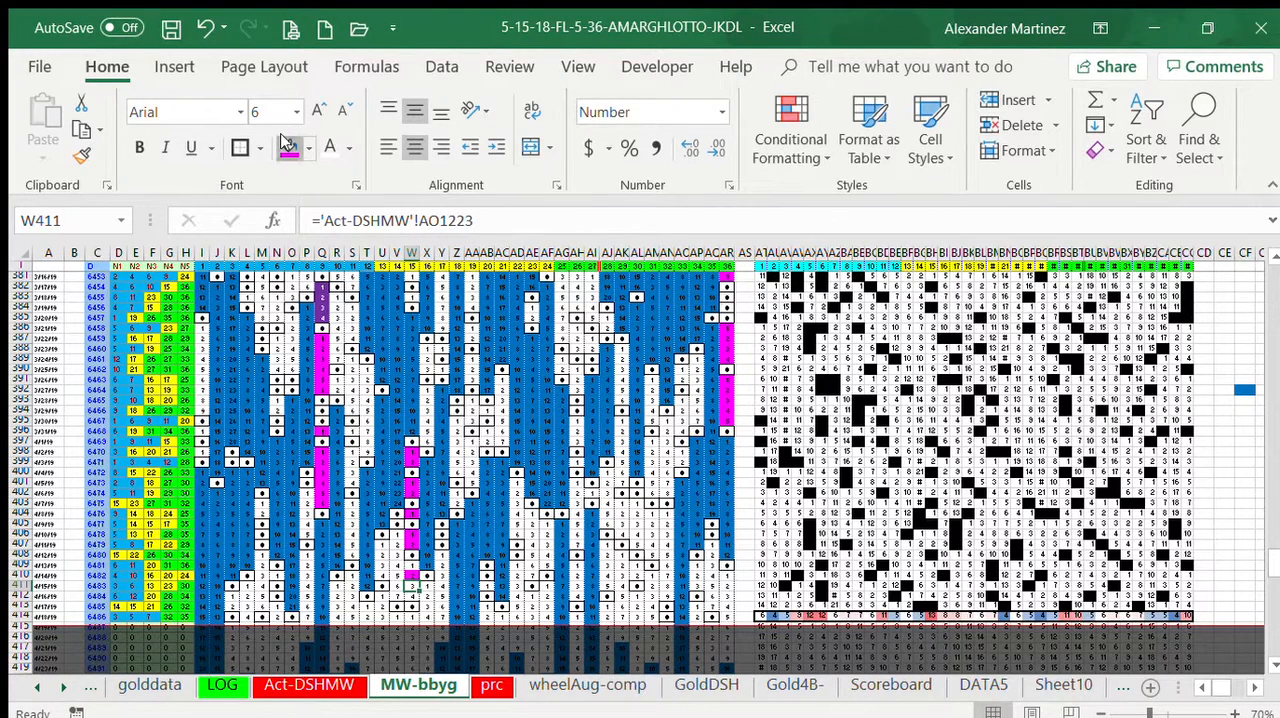
key(Down)
click(284, 140)
key(Up)
key(Up)
key(Up)
click(284, 140)
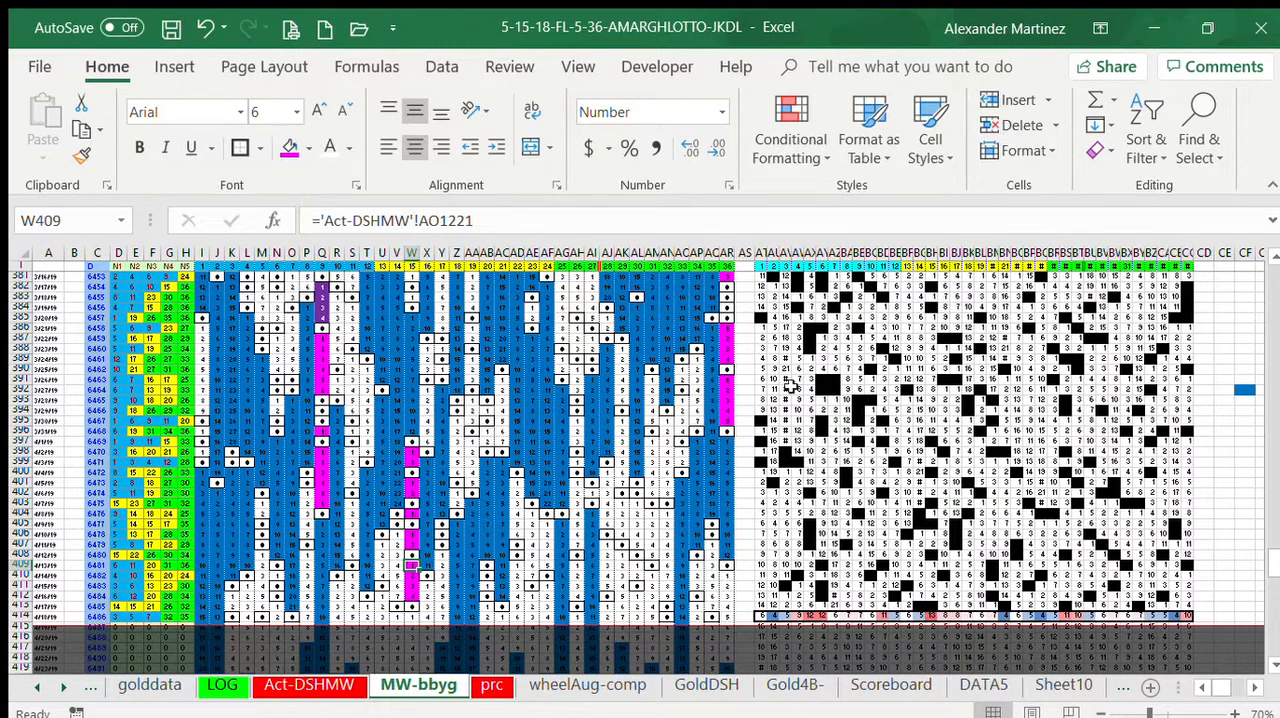
Step: Fill the gap cells between number 6's hits in column N, N383:N385, N387:N390 and N393:N394, with magenta
click(277, 296)
click(288, 147)
key(Down)
key(Down)
click(288, 147)
key(Up)
click(288, 147)
key(Down)
key(Down)
key(Down)
click(288, 147)
key(Down)
click(288, 147)
key(Down)
click(288, 147)
key(Down)
click(288, 147)
key(Down)
key(Down)
key(Down)
click(290, 149)
Step: Fill the gap cells between number 5's recent hits in column M with magenta, ending at M413
key(Down)
click(289, 148)
key(Left)
key(Down)
key(Down)
key(Down)
key(Down)
key(Down)
key(Down)
key(Down)
key(Down)
key(Down)
click(288, 147)
key(Down)
key(Down)
key(Down)
key(Down)
key(Down)
click(288, 147)
key(Down)
click(288, 147)
key(Down)
click(288, 147)
key(Down)
click(288, 147)
key(Down)
click(288, 147)
key(Down)
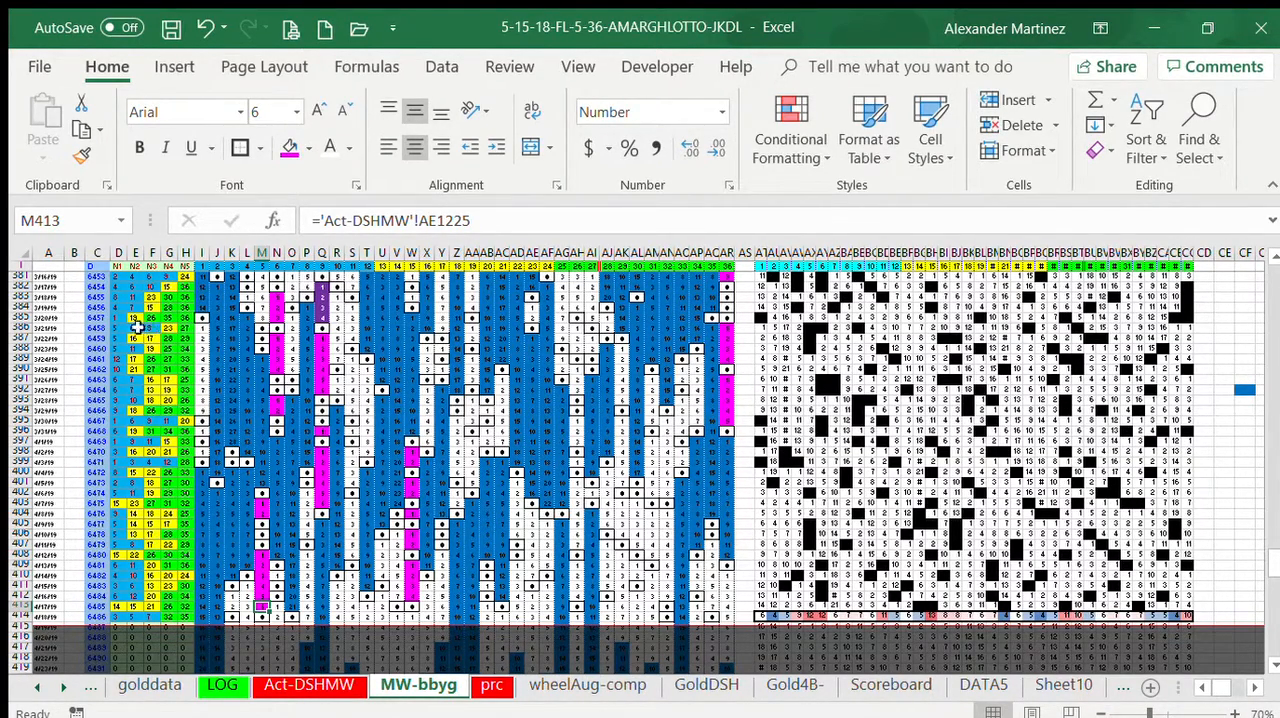
Step: Collapse the ribbon to give the sheet more room, with rows 368 to 414 in view
double_click(104, 64)
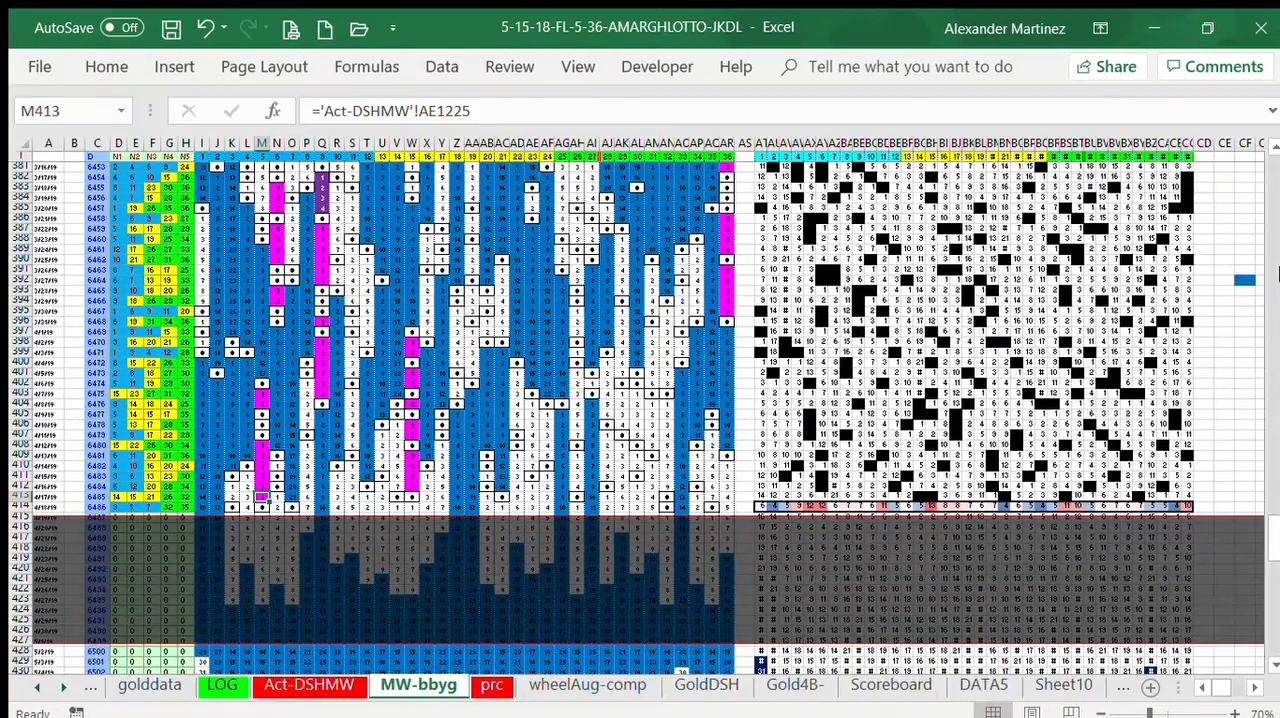
click(1272, 144)
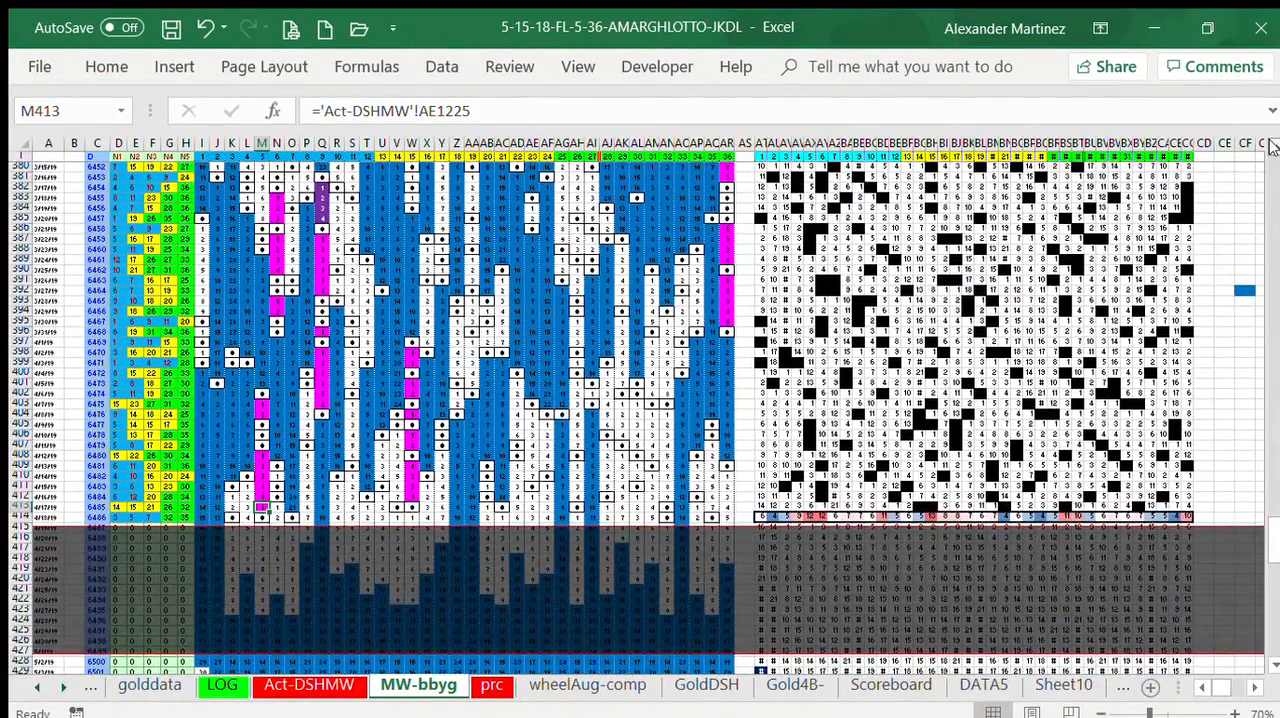
click(1272, 144)
click(1272, 144)
click(1272, 144)
click(1272, 144)
scroll(1272, 146, up, 2)
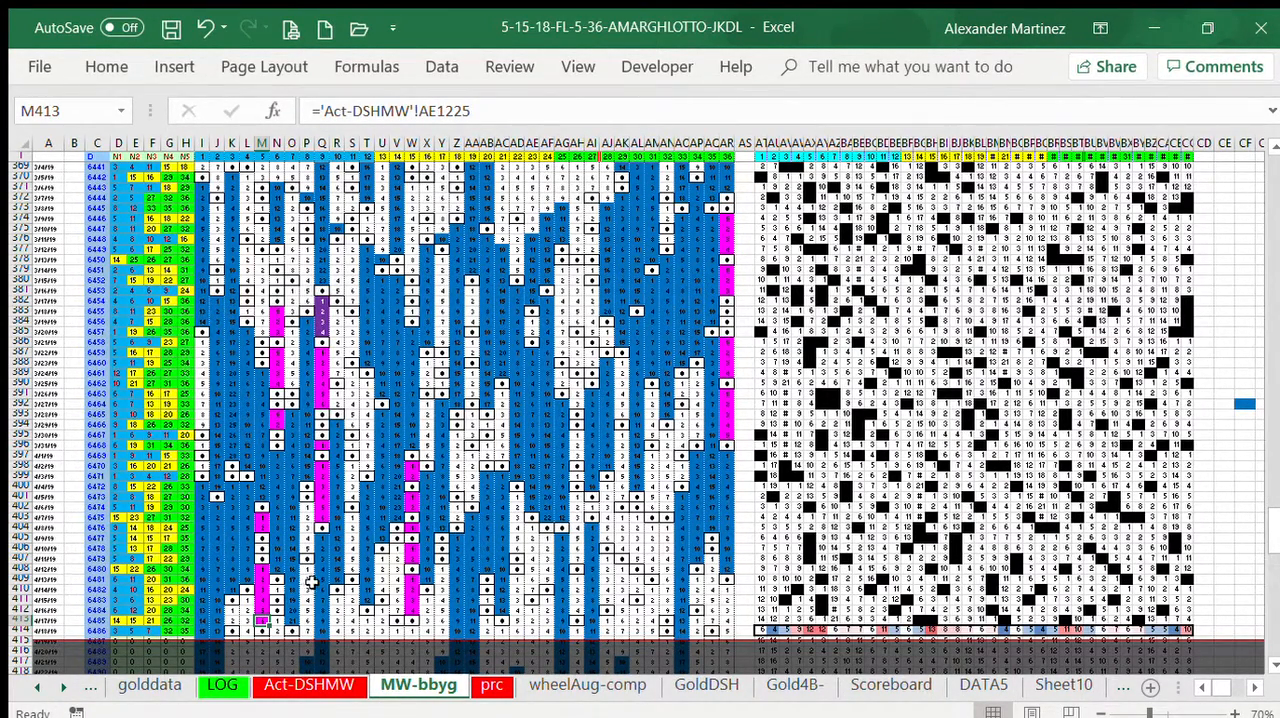
click(1273, 145)
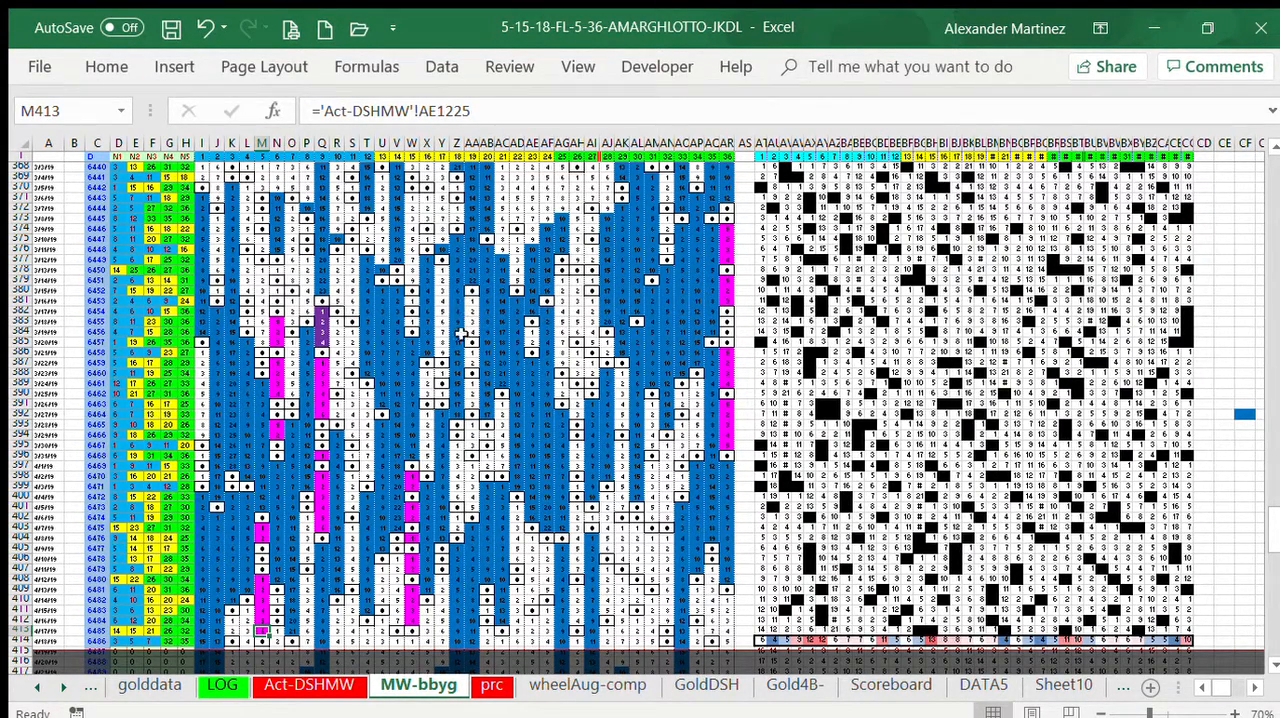
Step: Fill number 19's gap cells AA386:AA387, AA389:AA391, AA393:AA395 and AA397:AA401 with magenta
drag(470, 352, 470, 363)
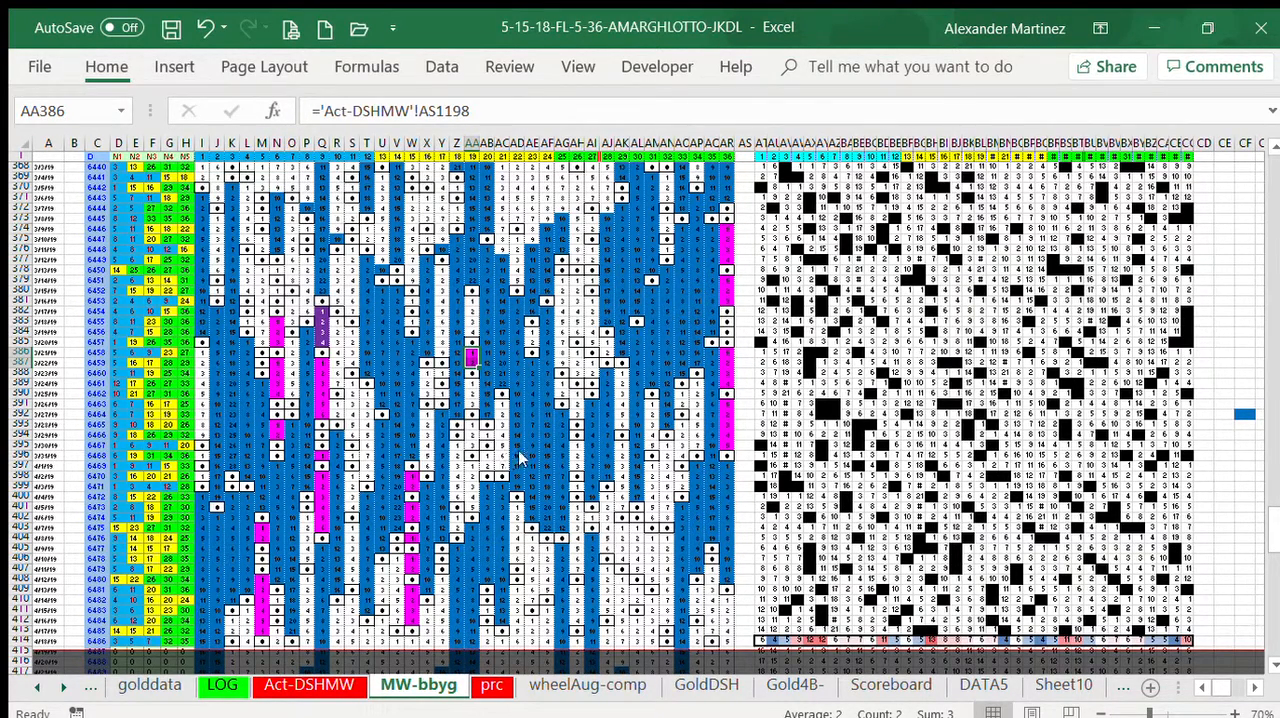
drag(470, 384, 470, 404)
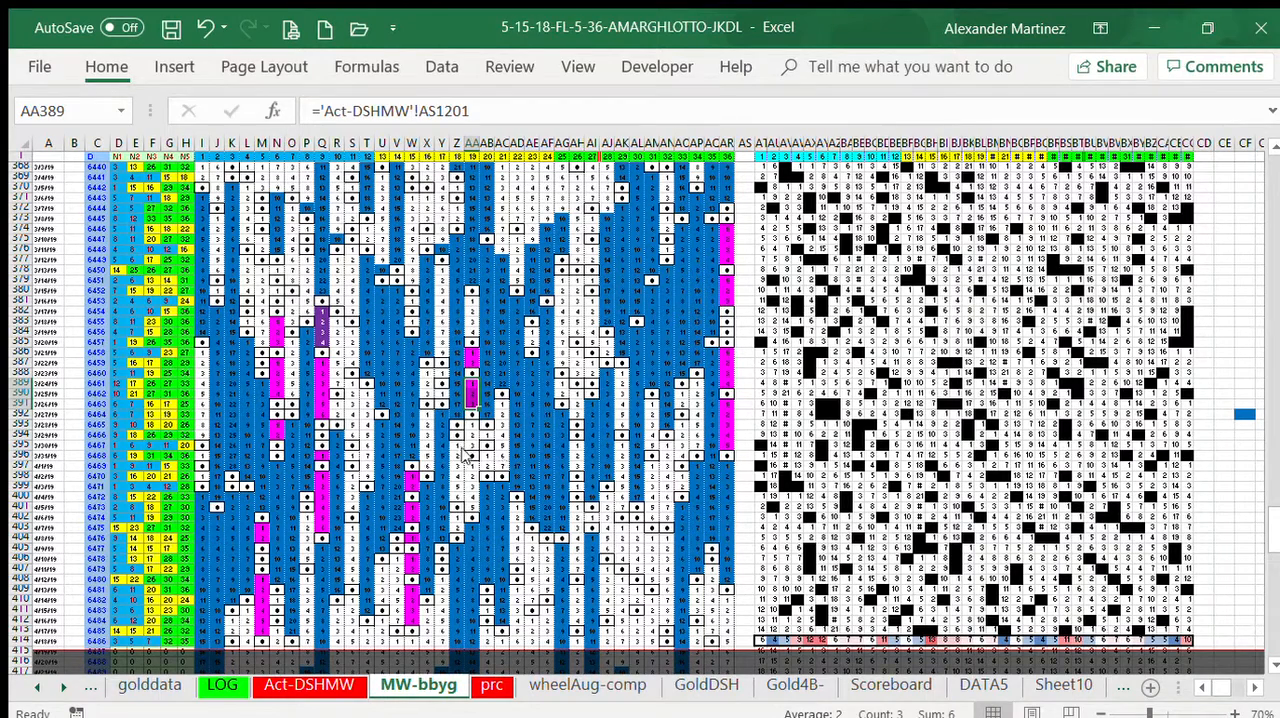
drag(470, 424, 471, 444)
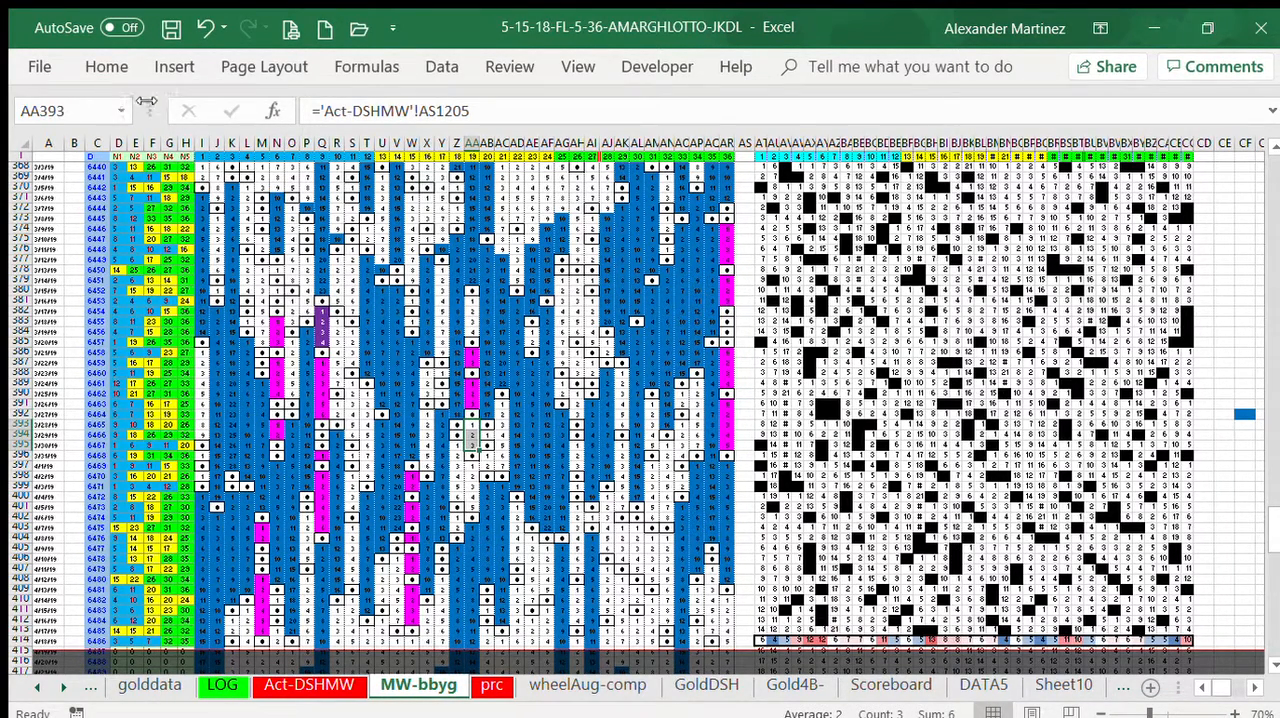
click(107, 67)
click(291, 143)
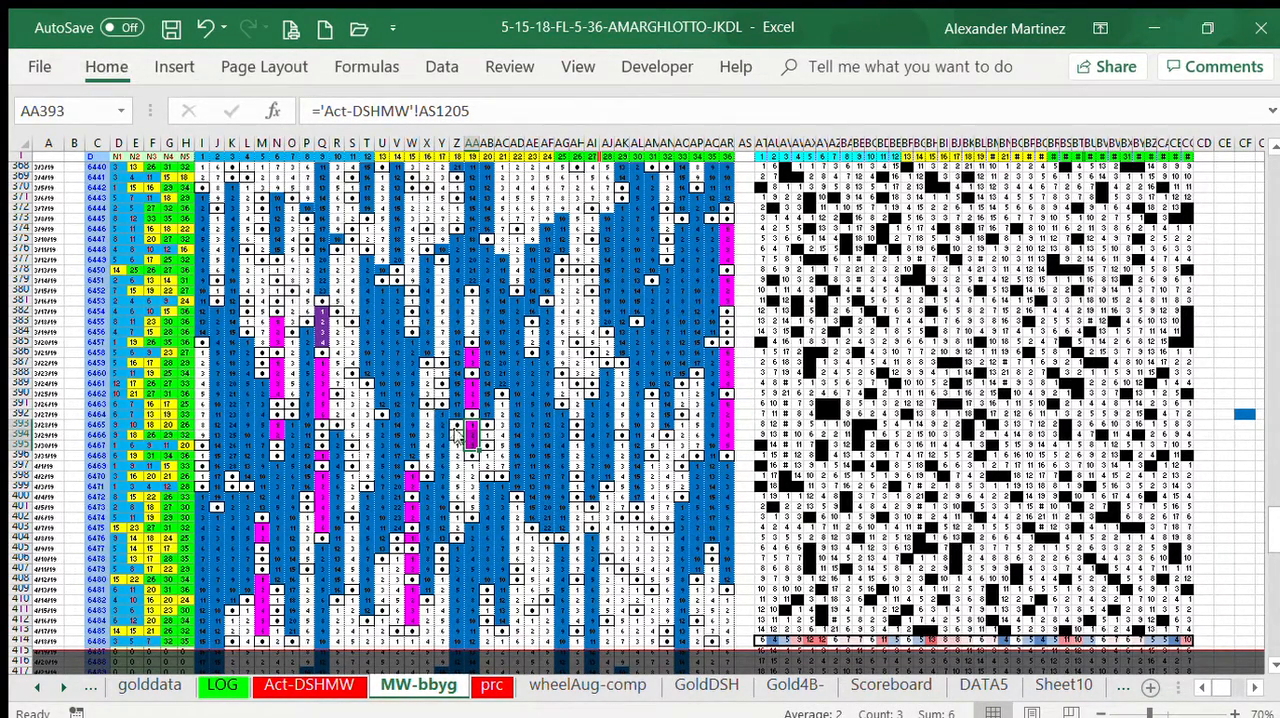
drag(472, 467, 472, 511)
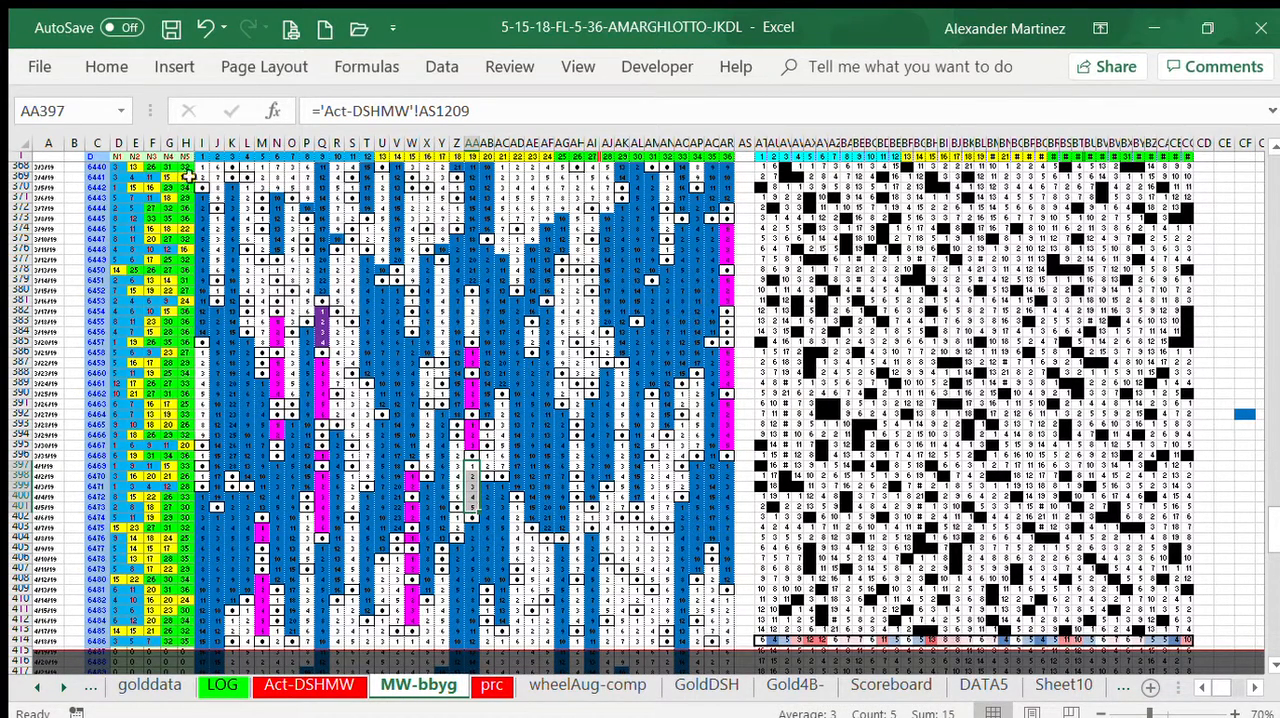
click(107, 67)
click(291, 143)
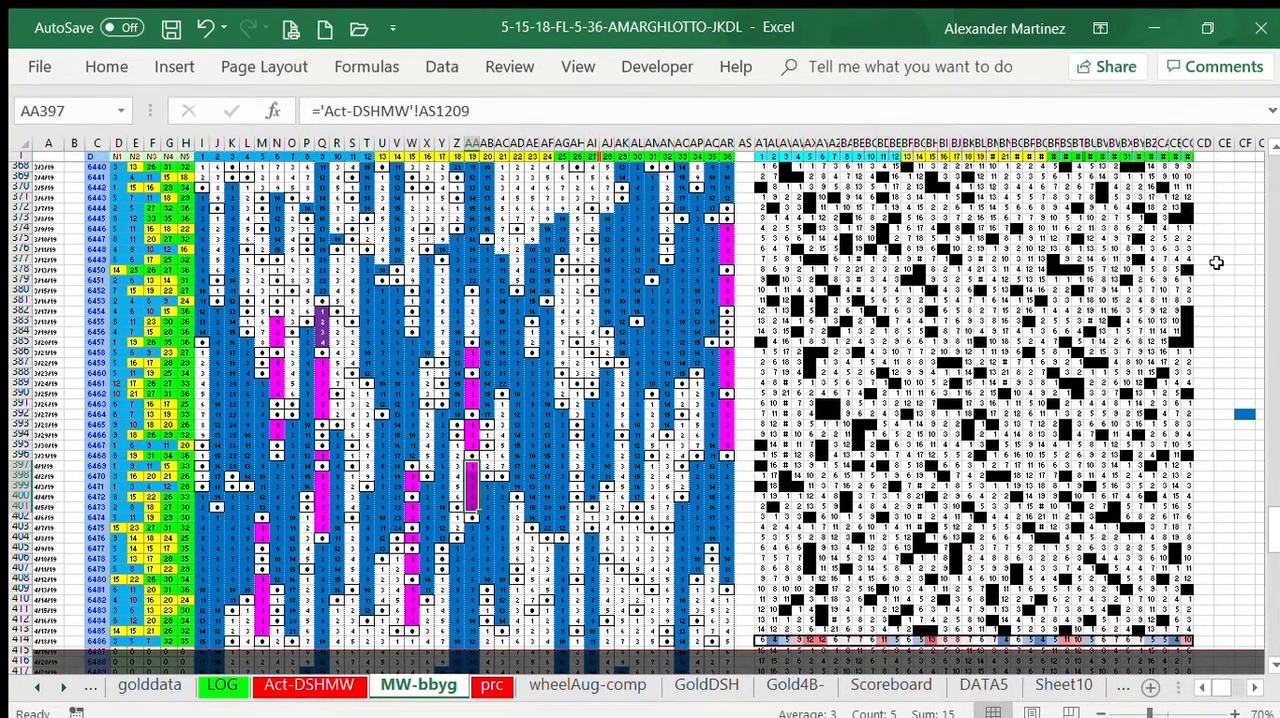
Step: Fill number 26's gap cells AH379:AH384, AH386:AH388 and AH390:AH392 with magenta
drag(575, 280, 570, 328)
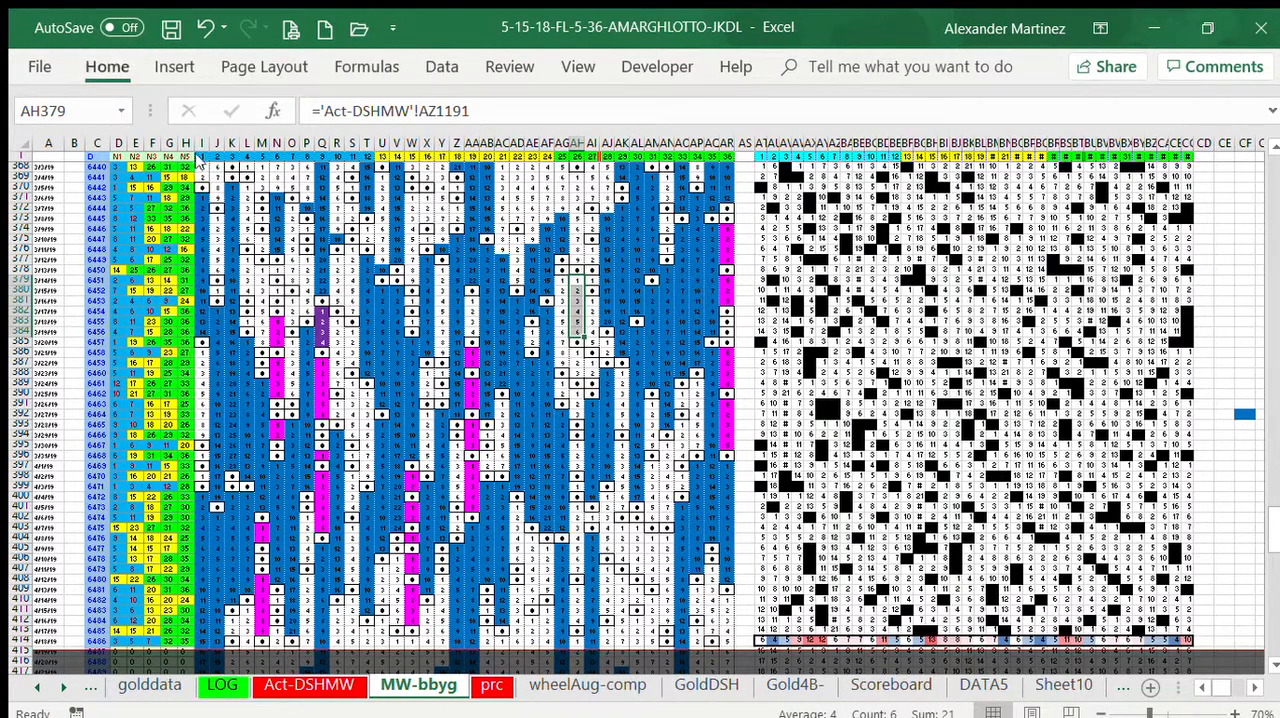
drag(577, 356, 578, 376)
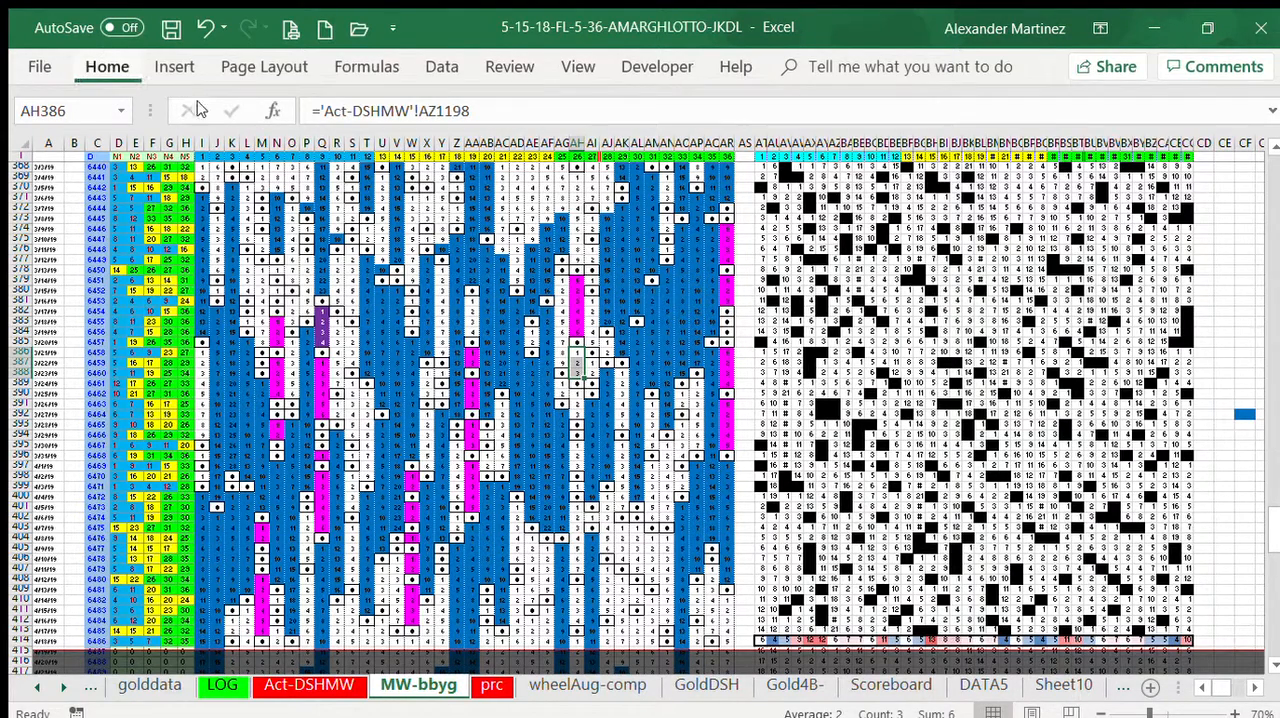
click(577, 395)
drag(576, 397, 578, 415)
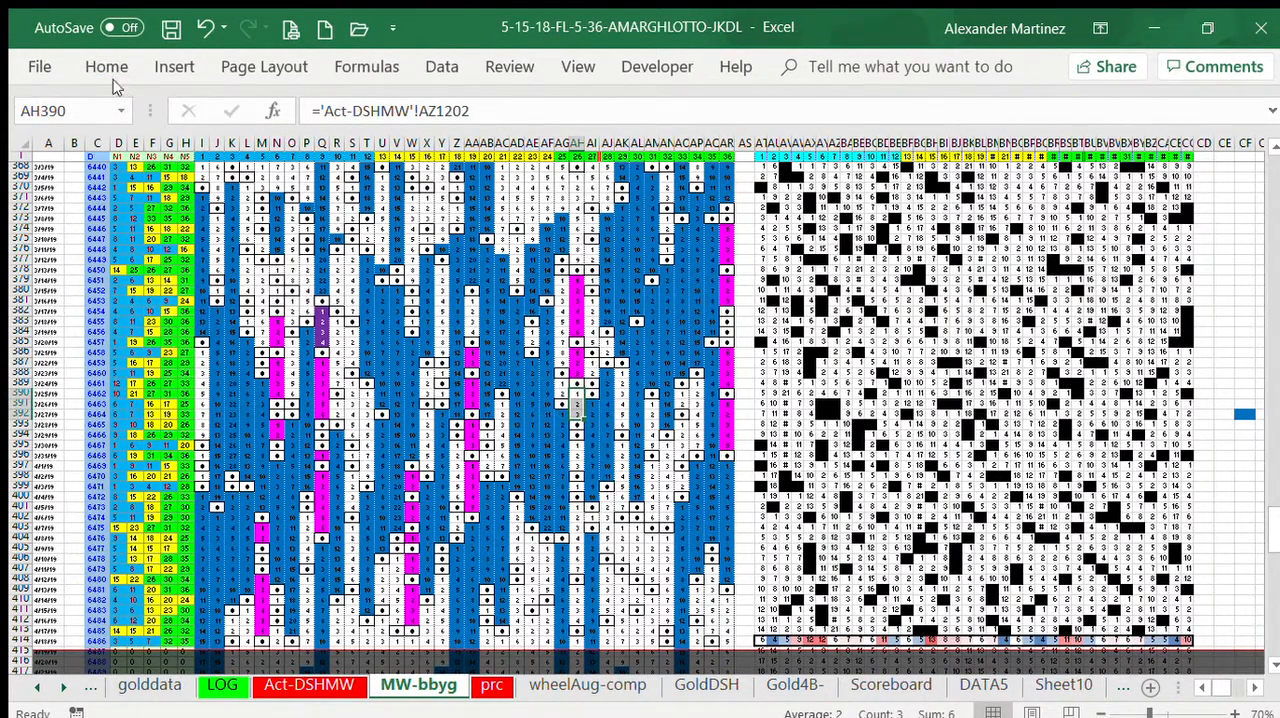
click(273, 155)
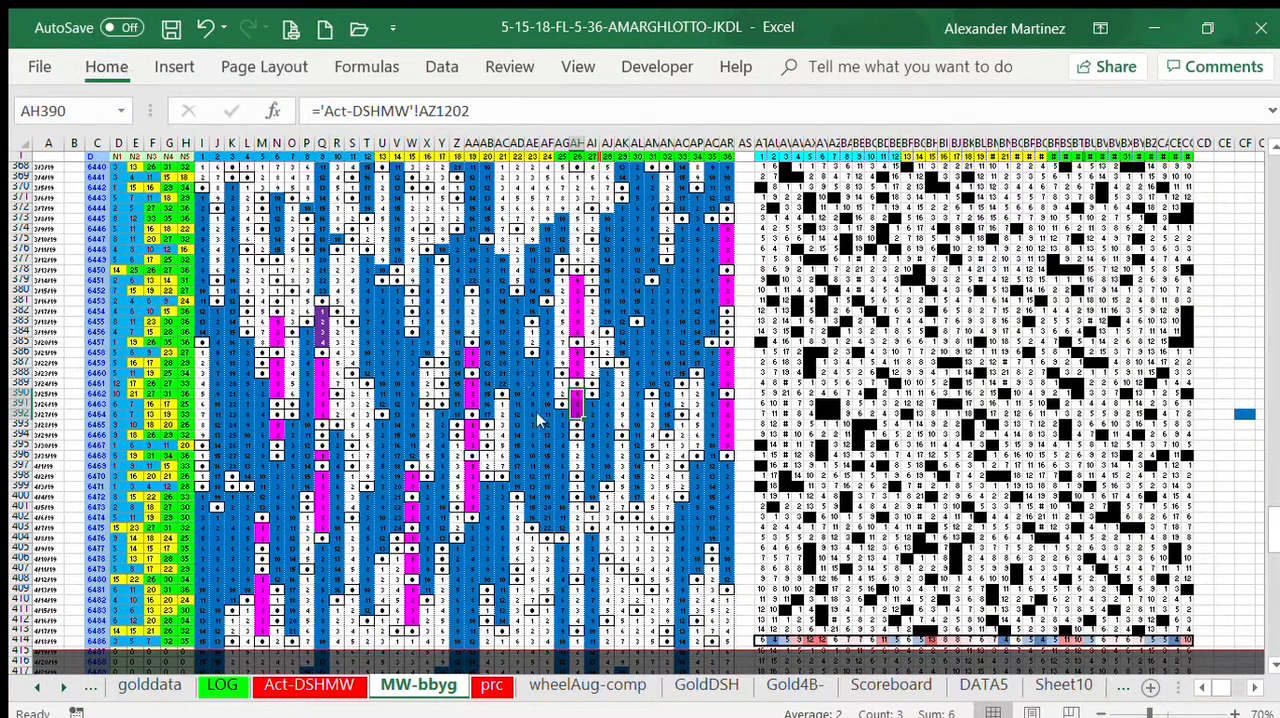
Step: Fill number 26's further gap cells AH395:AH397, AH399 and AH409:AH412 with magenta
drag(577, 444, 577, 465)
click(107, 66)
click(283, 140)
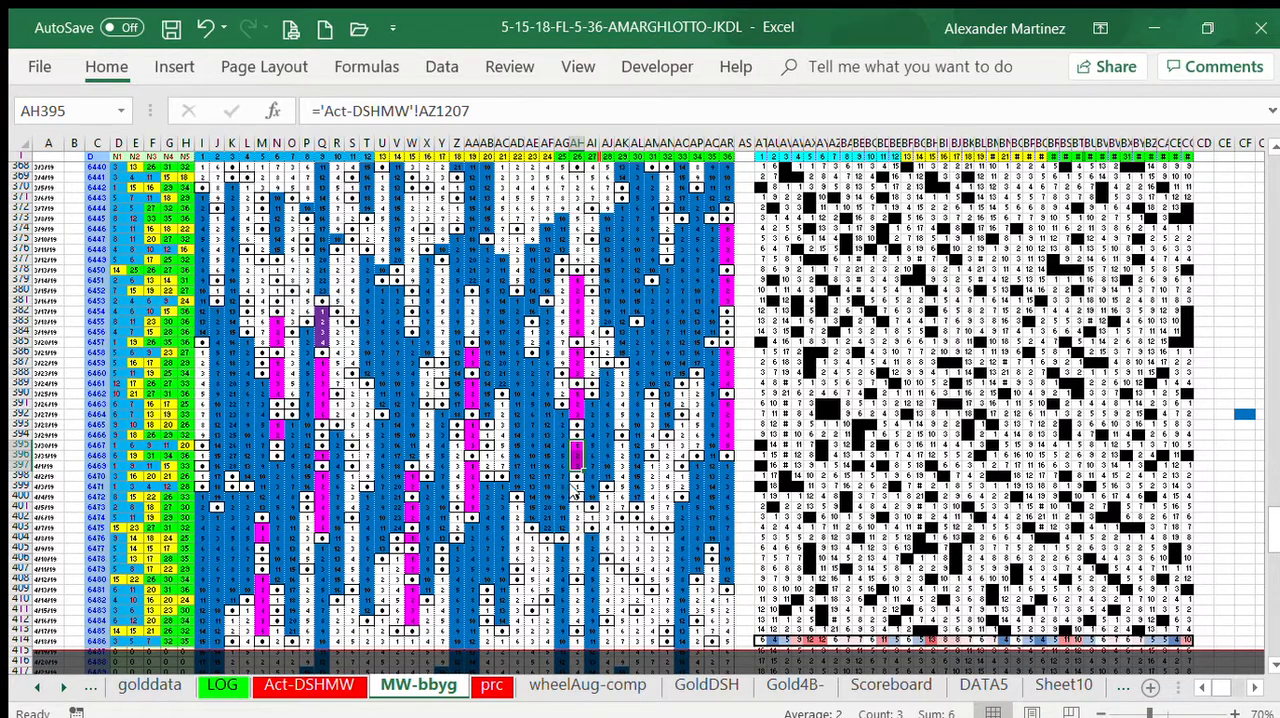
drag(577, 486, 577, 507)
click(107, 66)
click(283, 148)
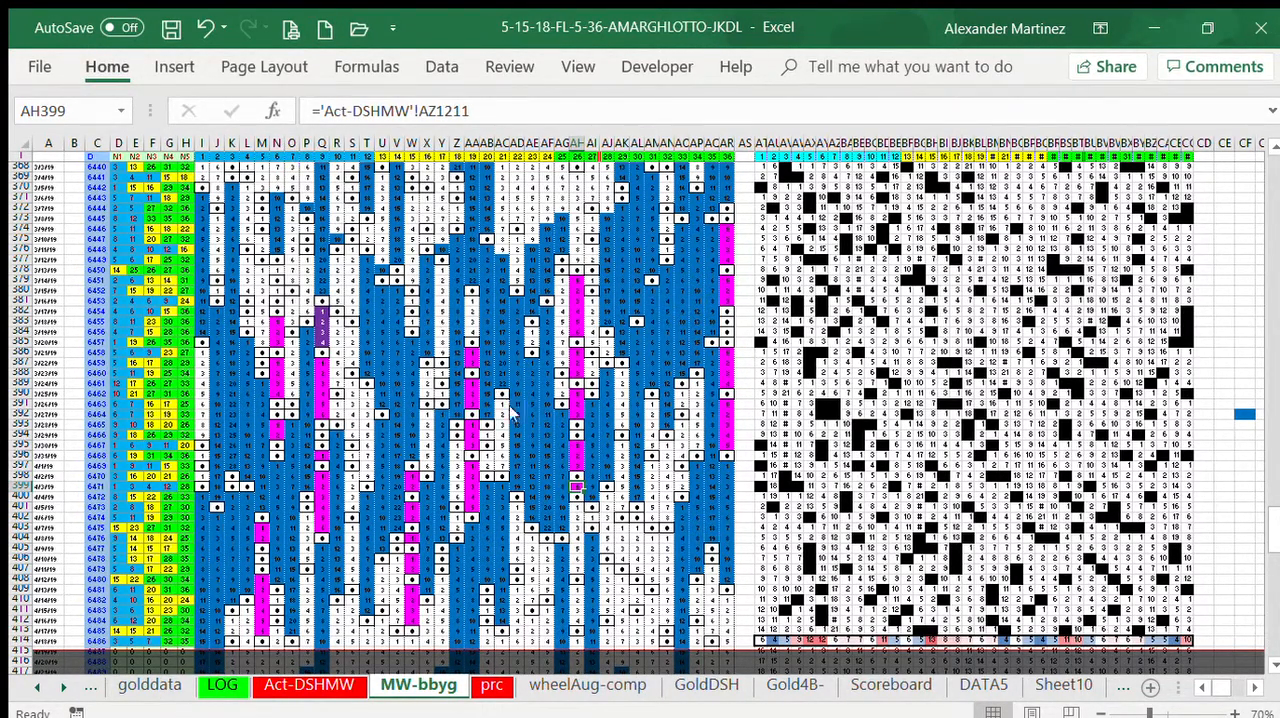
drag(577, 598, 577, 622)
click(577, 590)
click(106, 66)
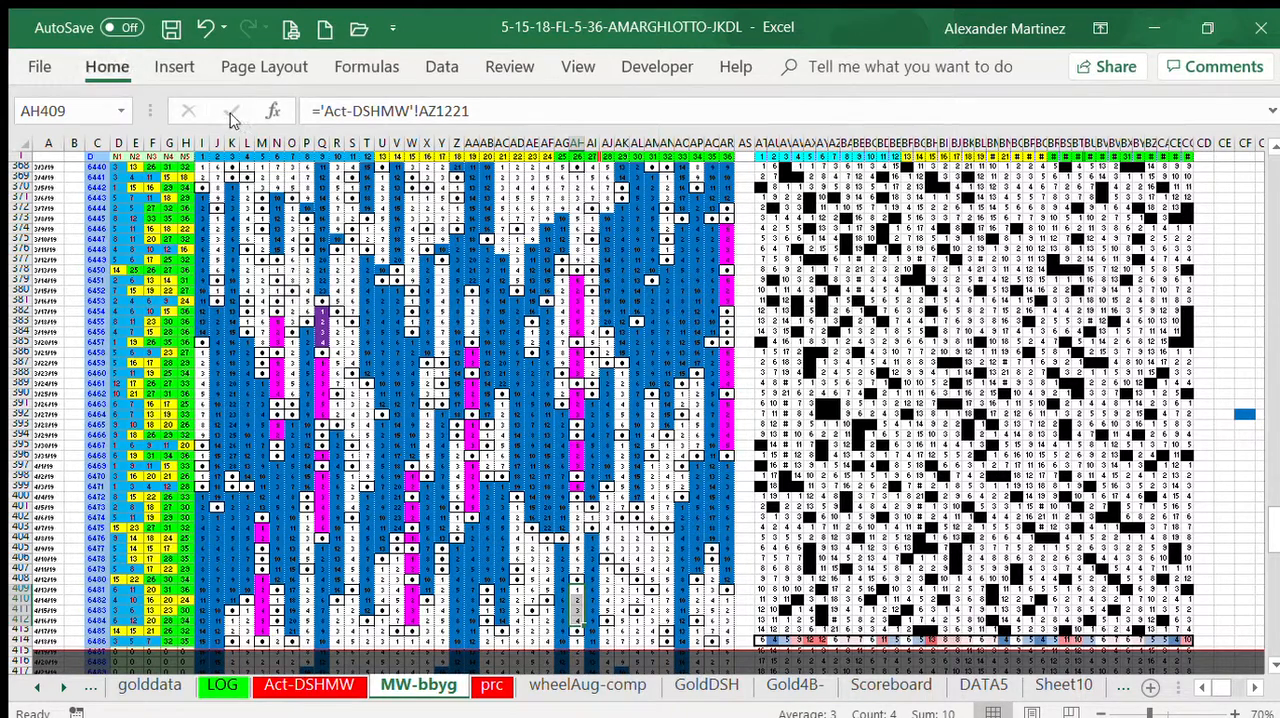
click(308, 165)
click(1216, 279)
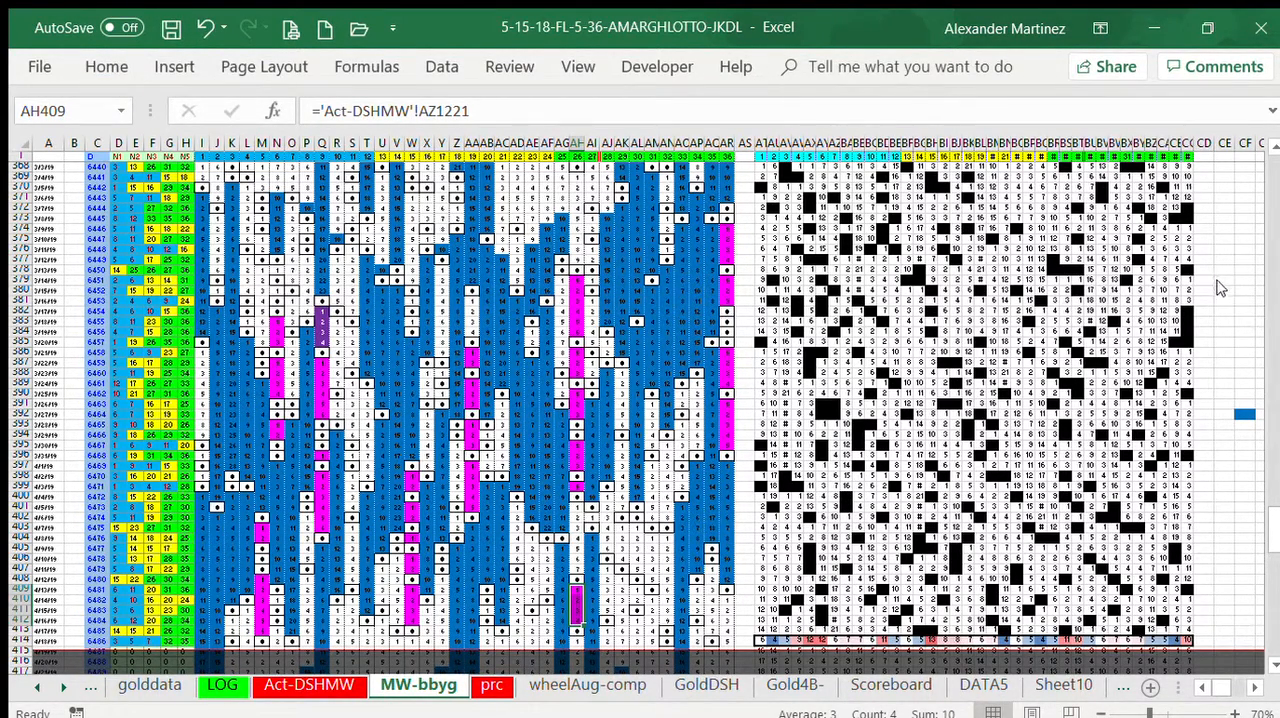
Step: Fill number 26's seven-draw gap AH401:AH407 with yellow
drag(578, 507, 578, 567)
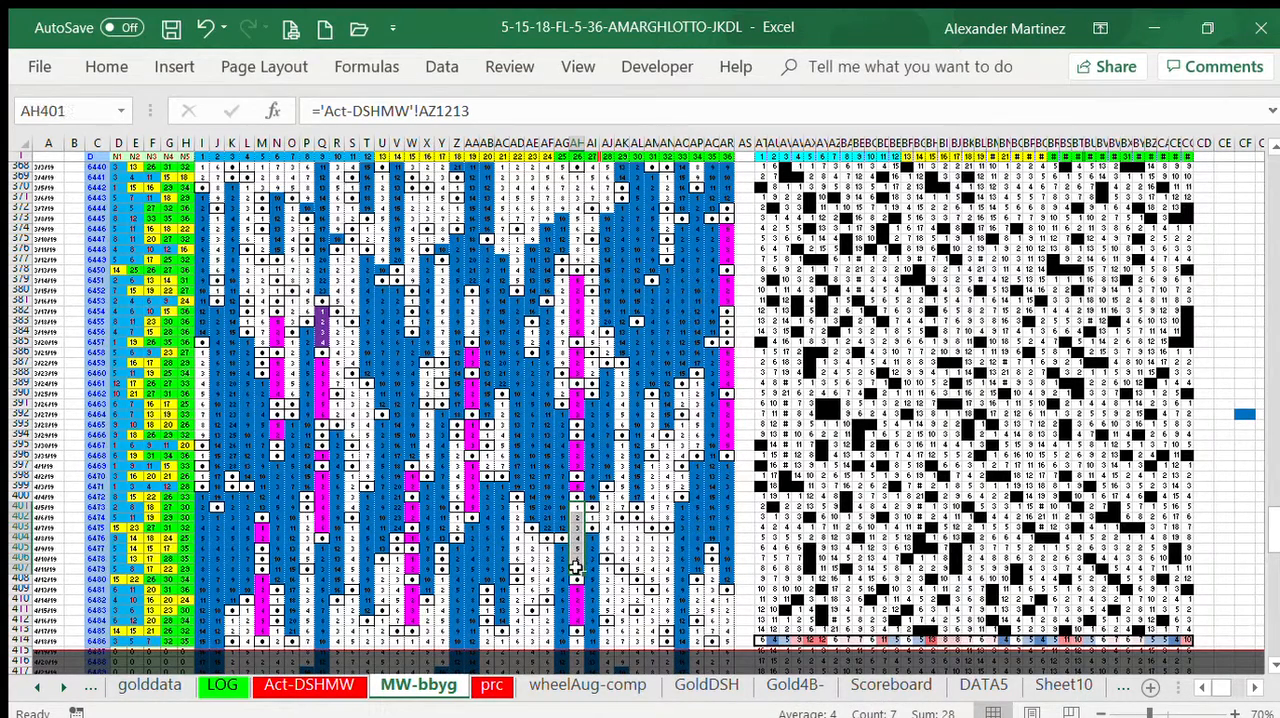
click(106, 66)
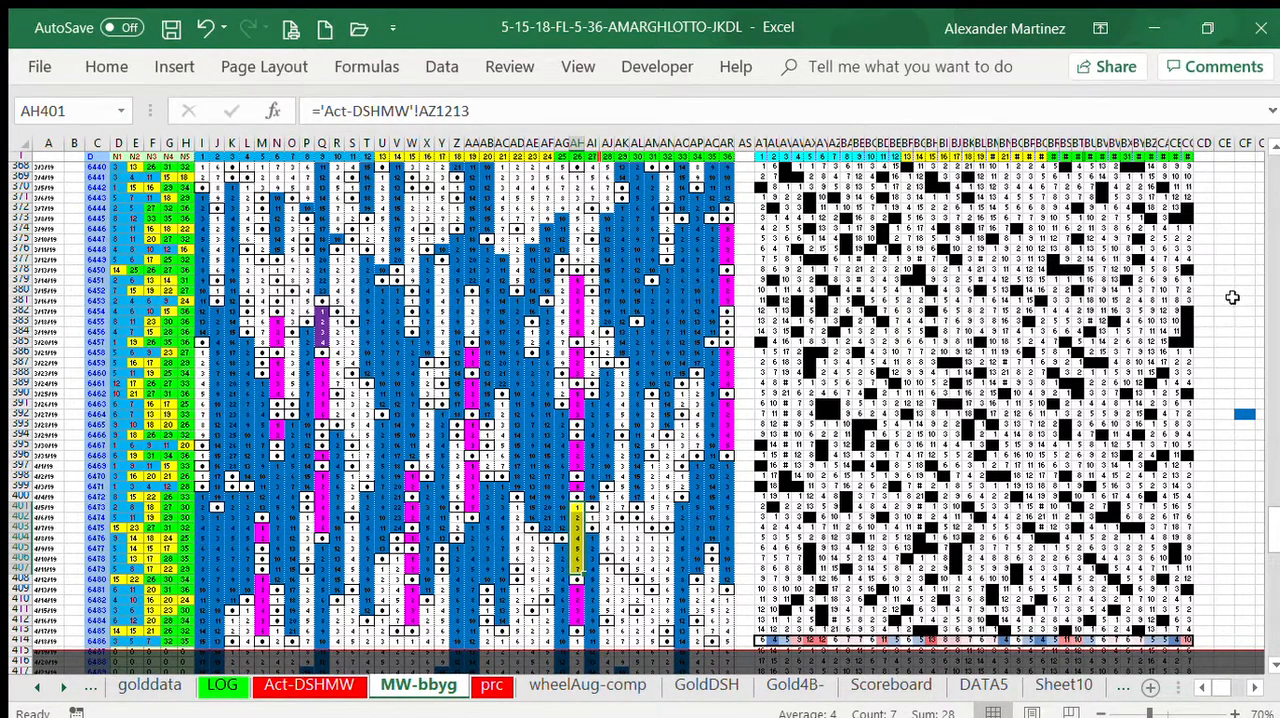
click(73, 393)
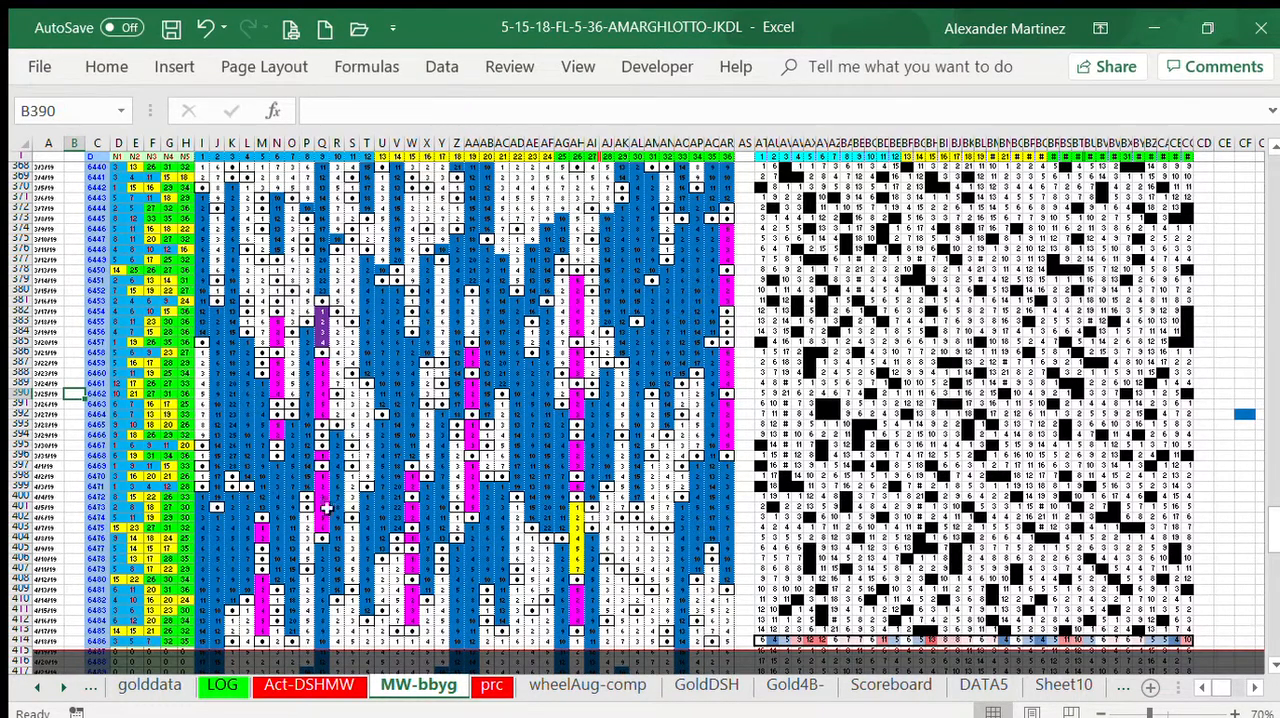
Step: Compare the yellow gap in column AH, and fill the matching seven-draw gaps S376:S382 and R383:R389 with yellow
drag(577, 508, 577, 568)
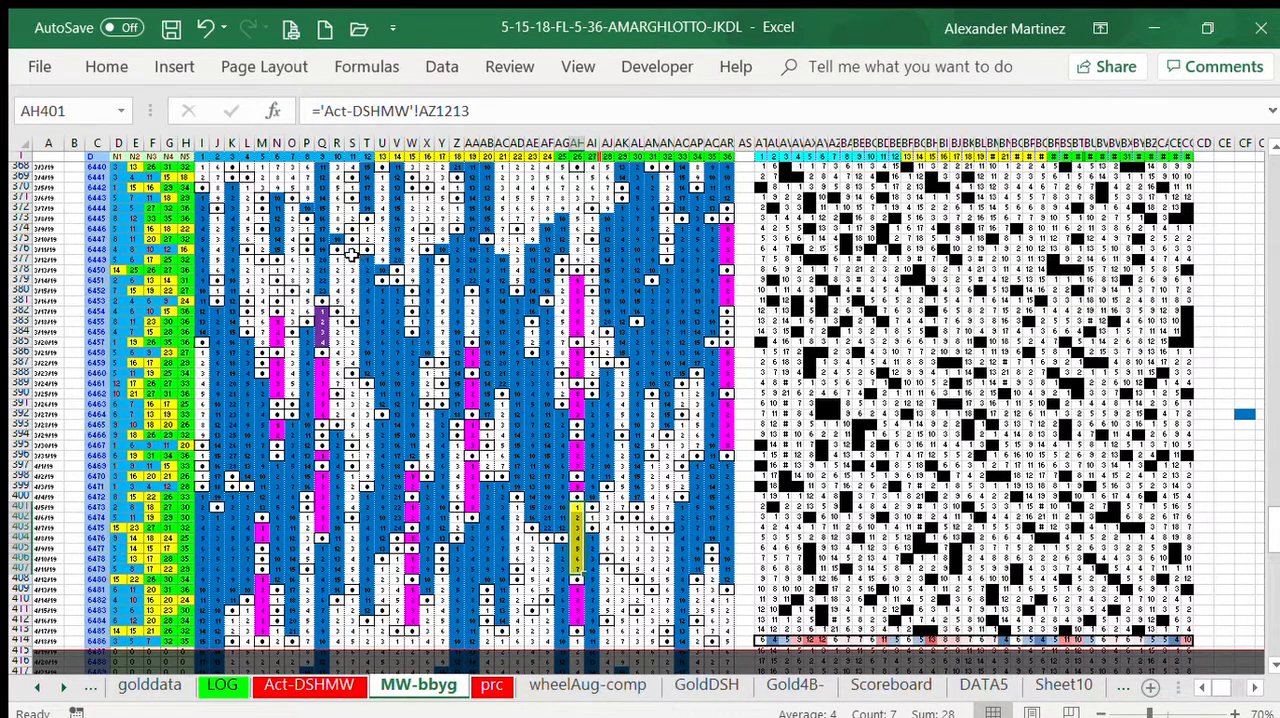
drag(350, 243, 351, 311)
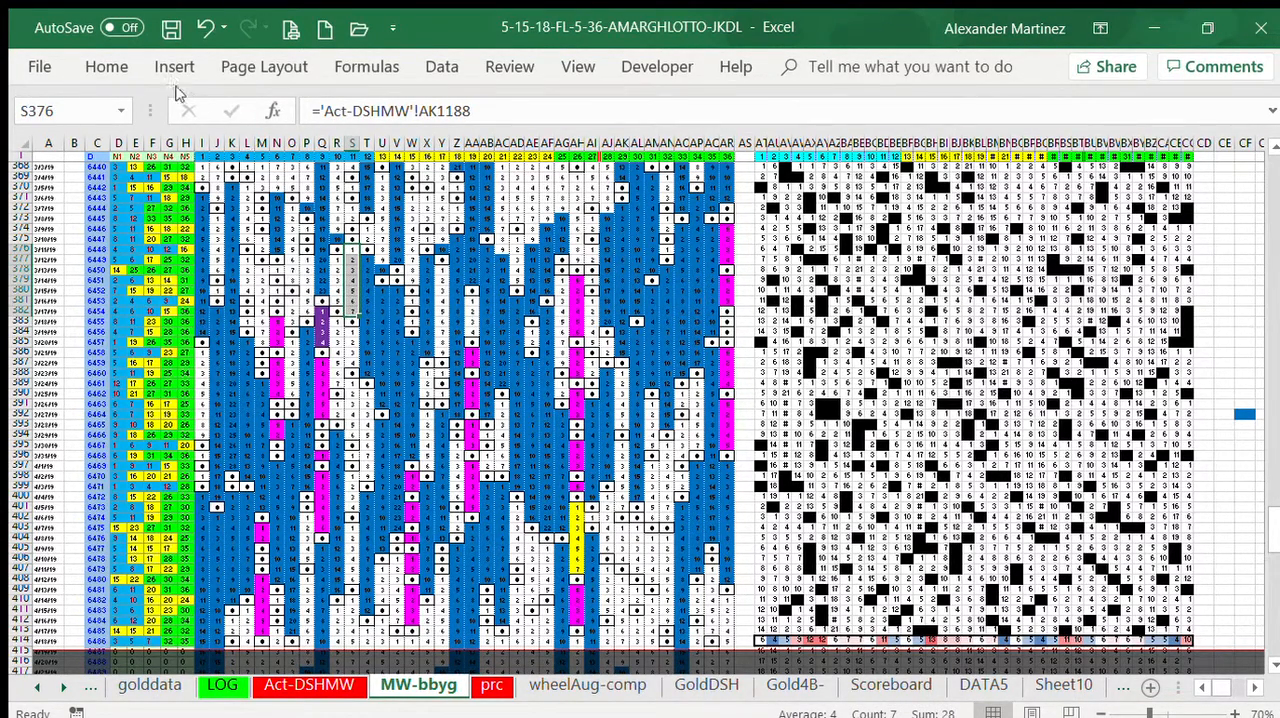
click(101, 68)
click(288, 140)
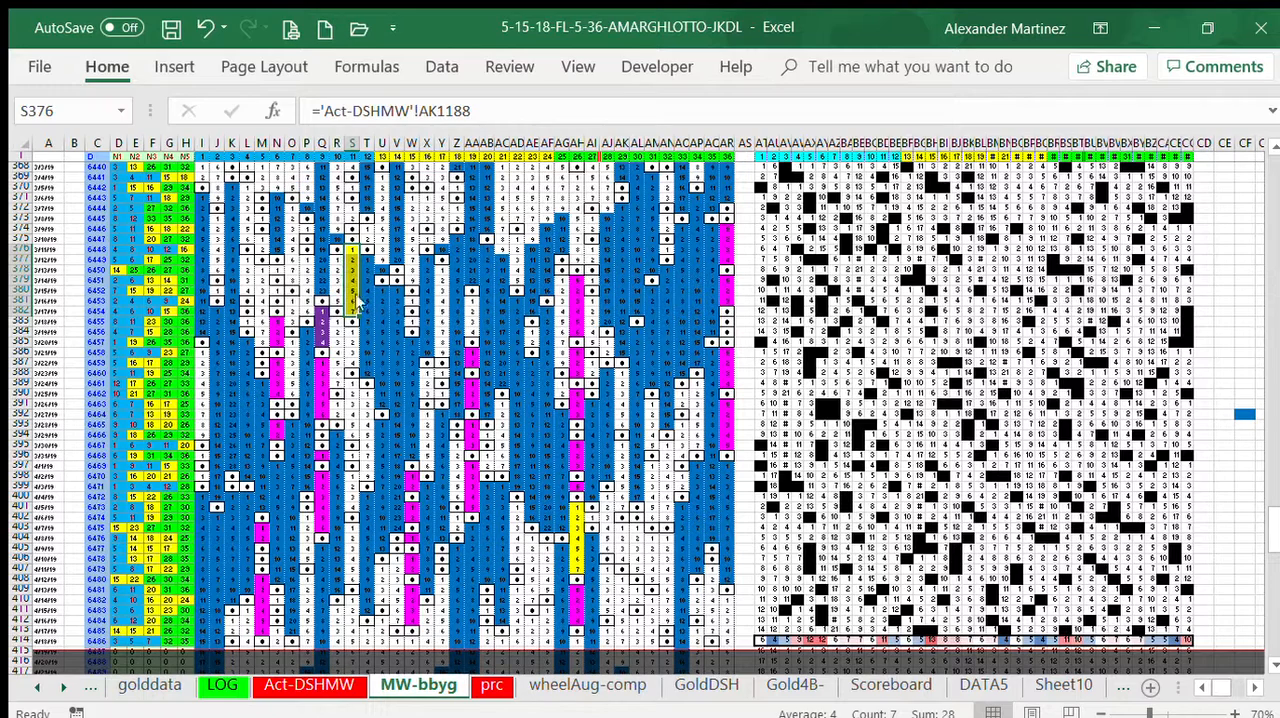
drag(340, 322, 340, 382)
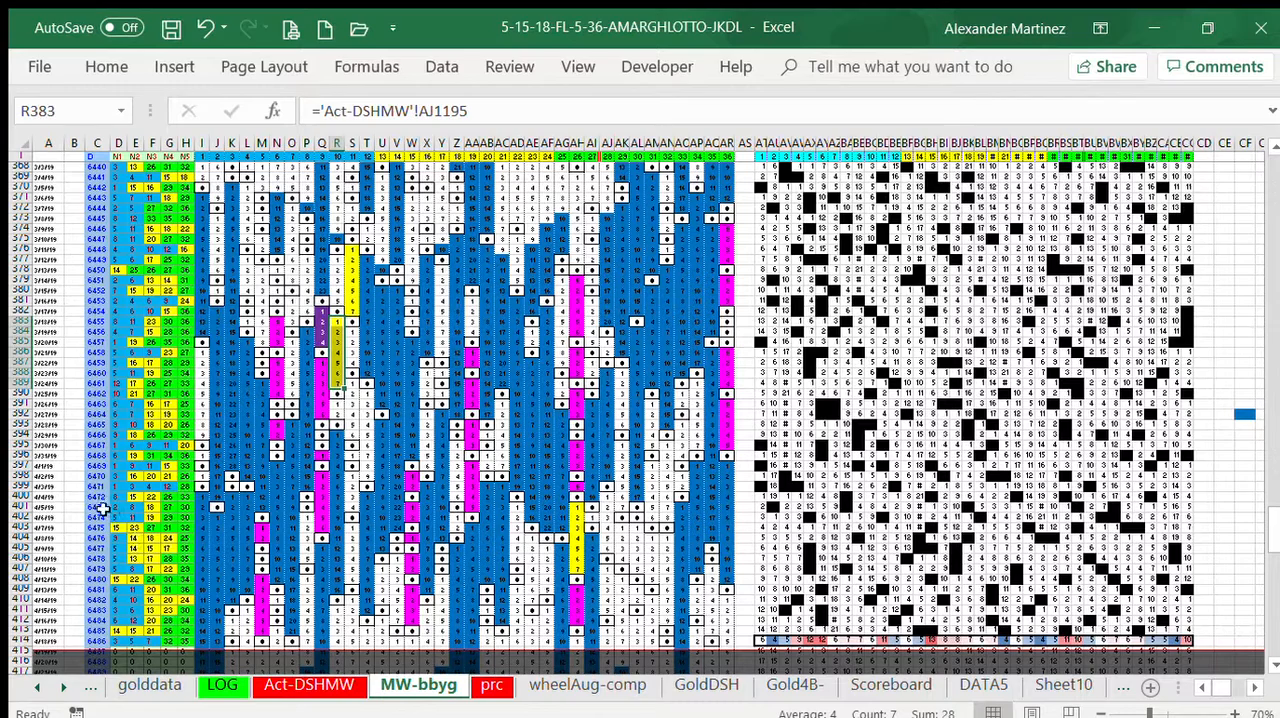
click(78, 477)
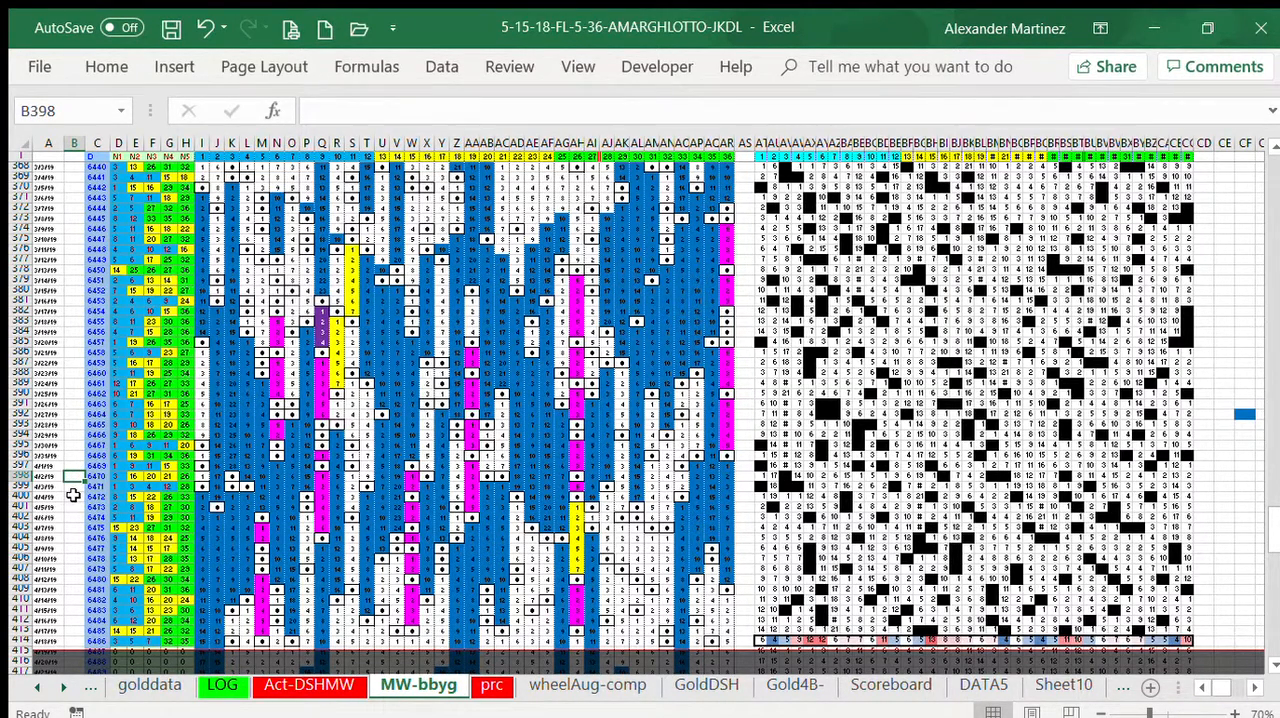
Step: Fill number 1's nine-draw gap I386:I394 with turquoise
drag(200, 352, 202, 430)
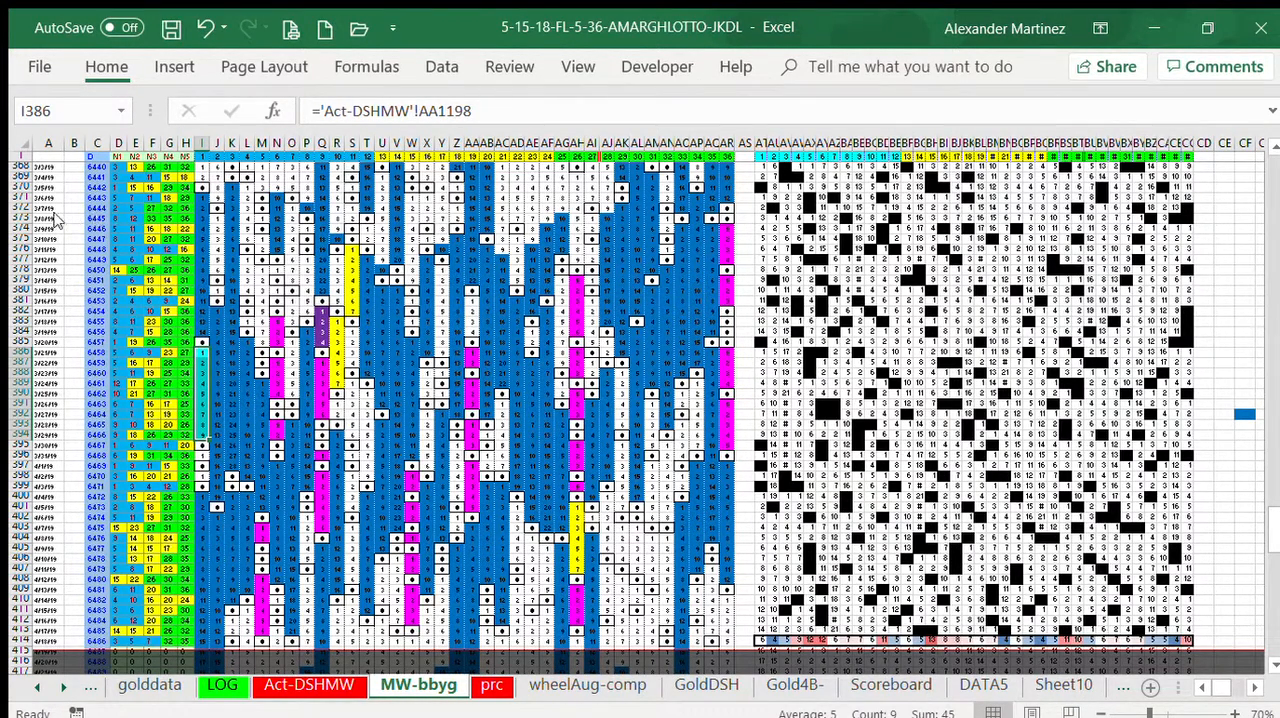
click(76, 282)
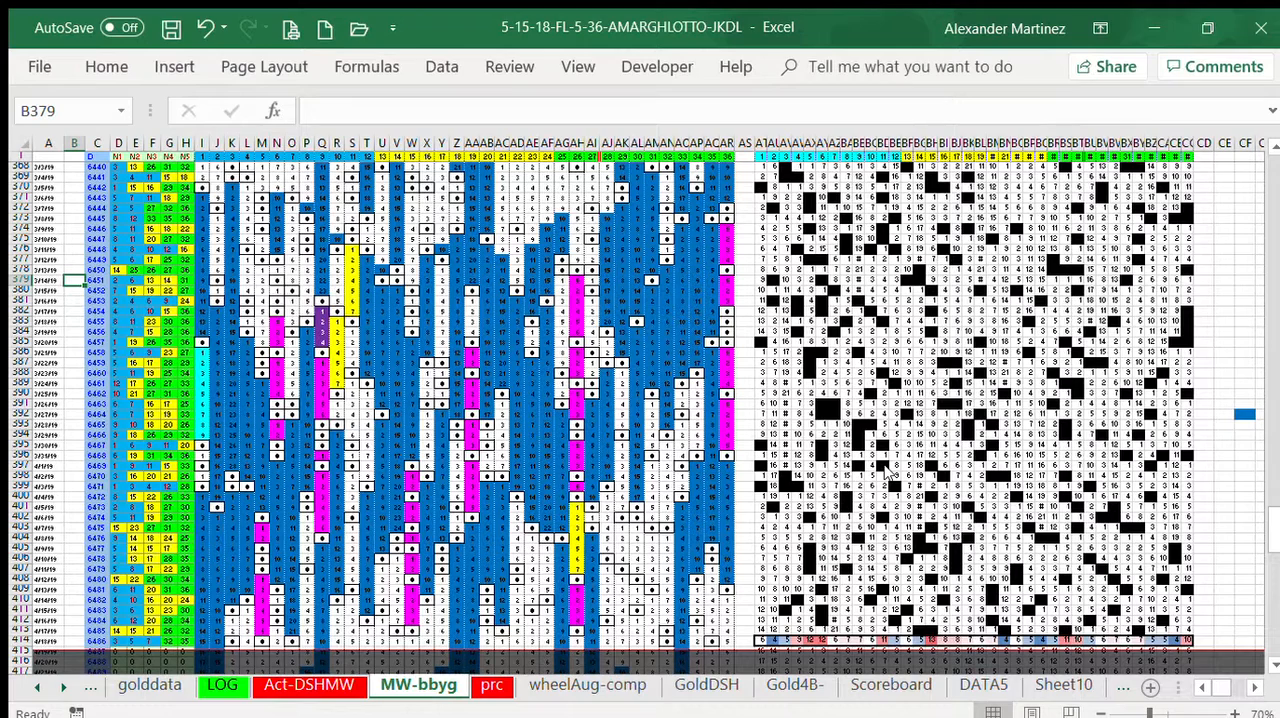
click(1132, 21)
Step: Look back over the earlier draw rows, and compare the ten-draw gaps T377:T386 and U369:U378 for numbers 12 and 13
click(1270, 200)
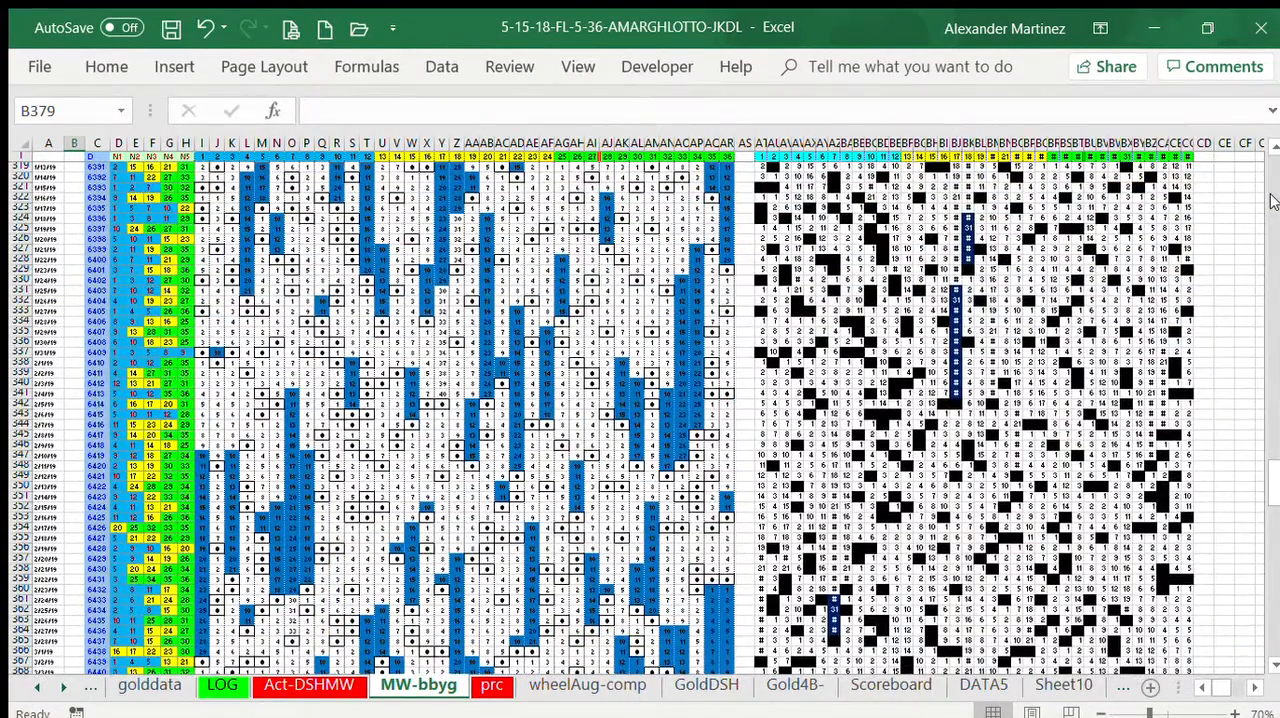
click(1270, 200)
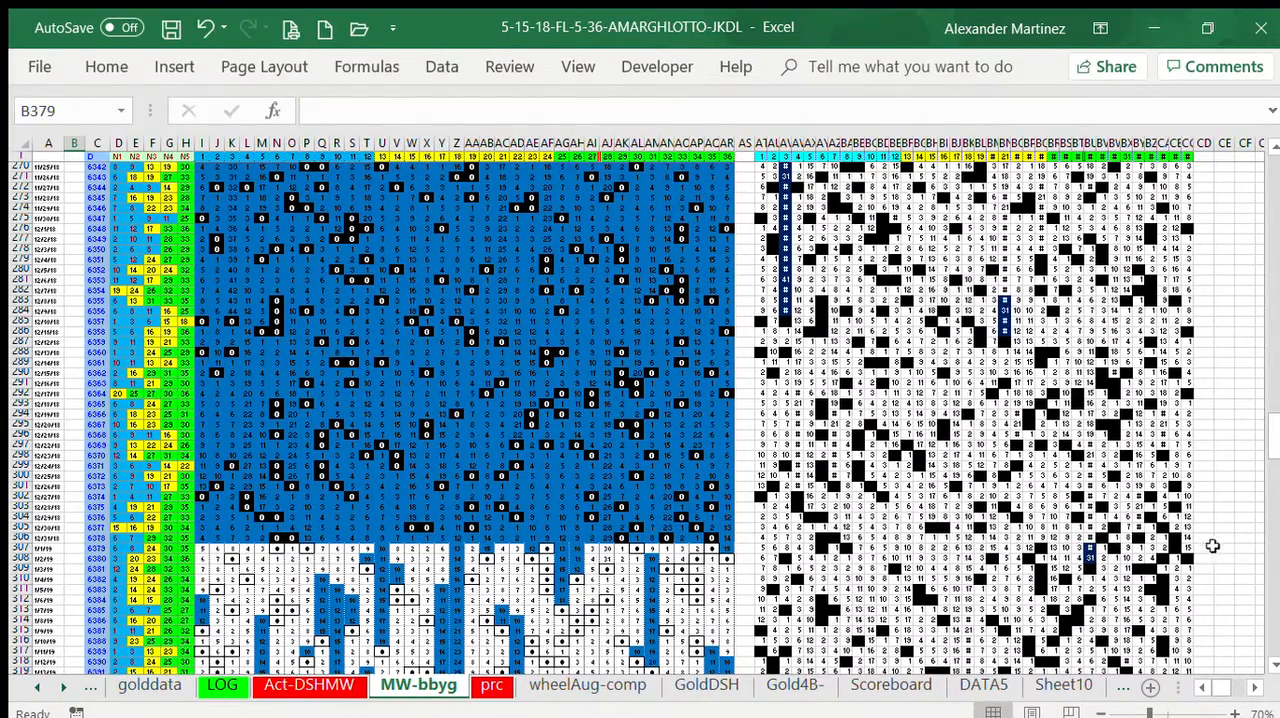
click(1275, 578)
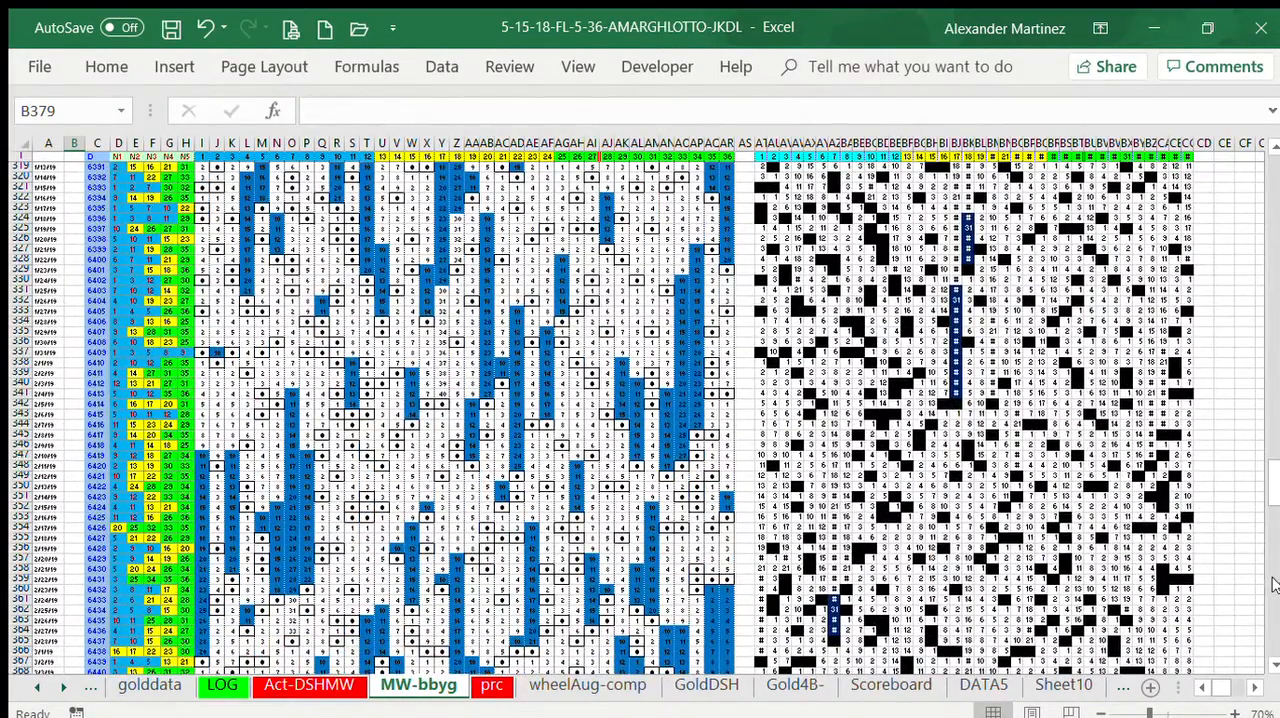
click(1275, 585)
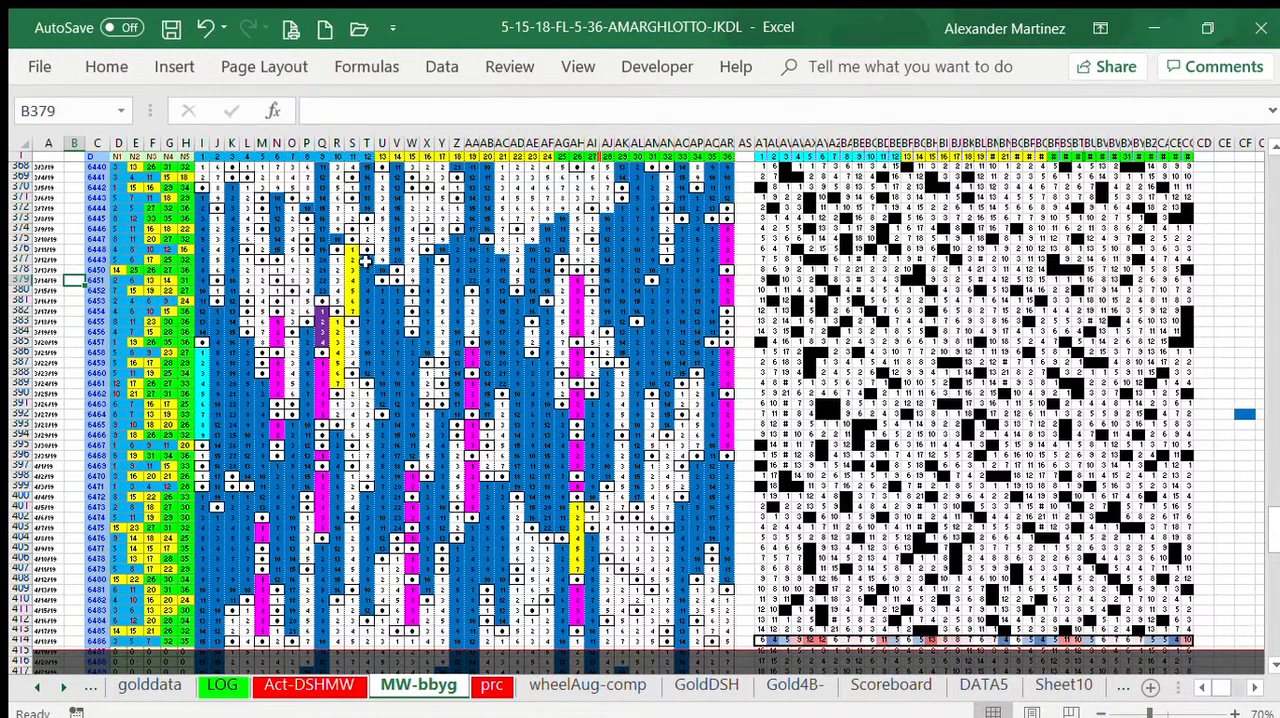
drag(366, 260, 367, 360)
key(ctrl+c)
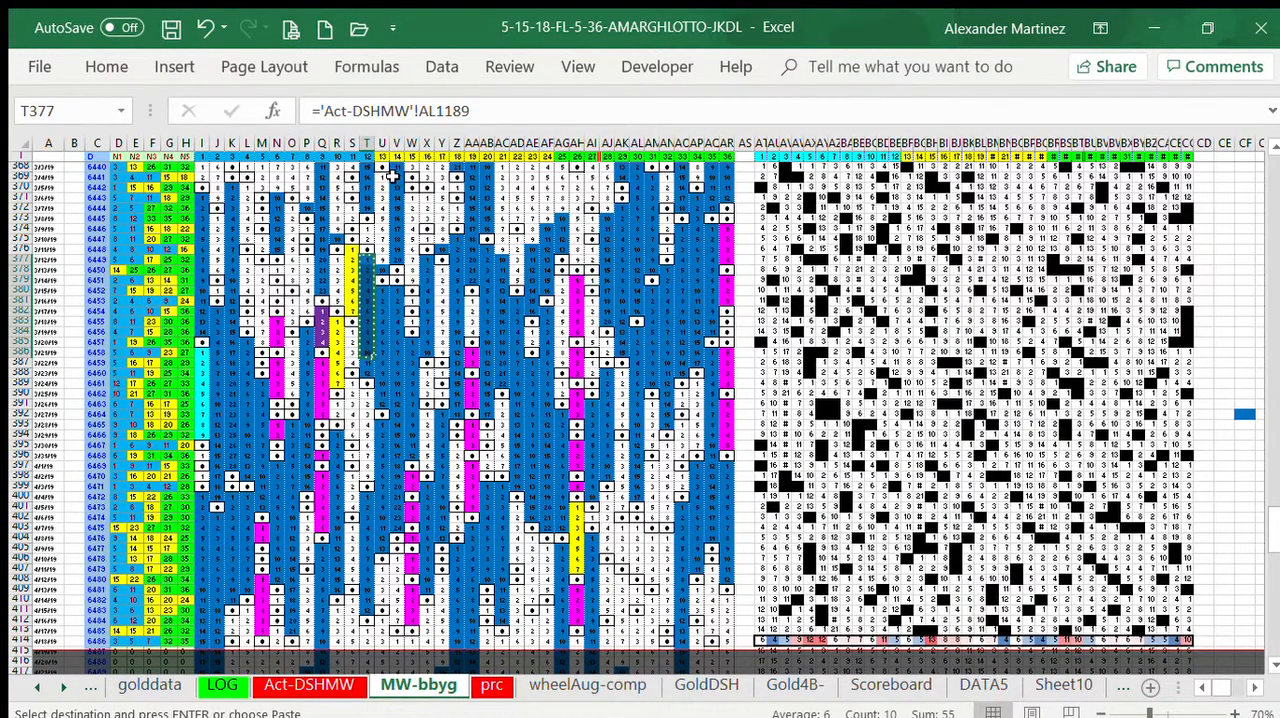
click(382, 188)
click(378, 175)
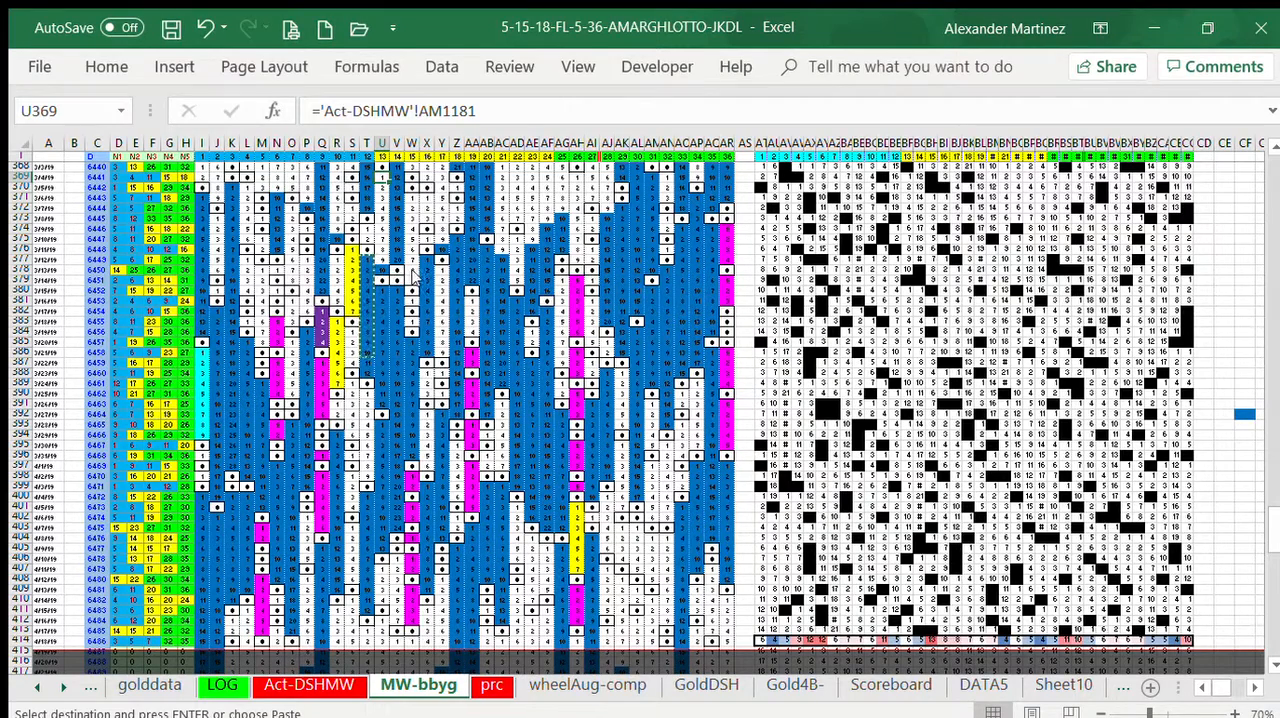
key(Return)
key(ctrl+c)
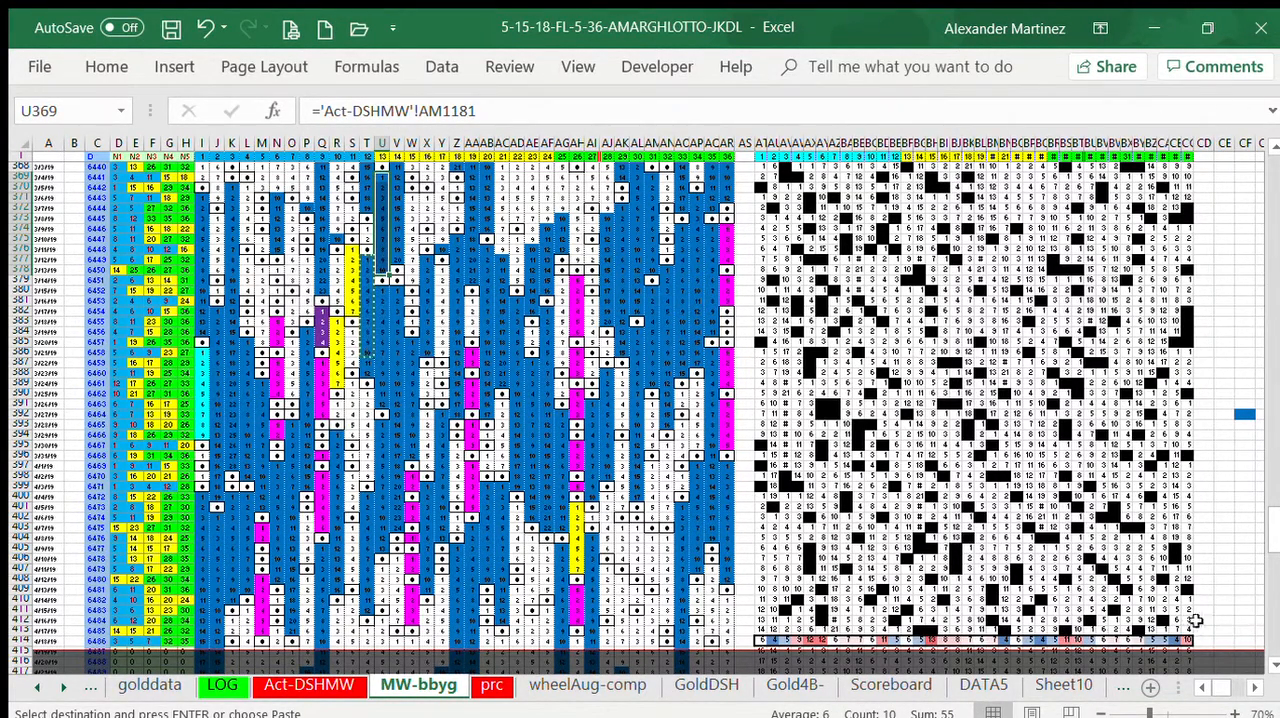
click(1240, 608)
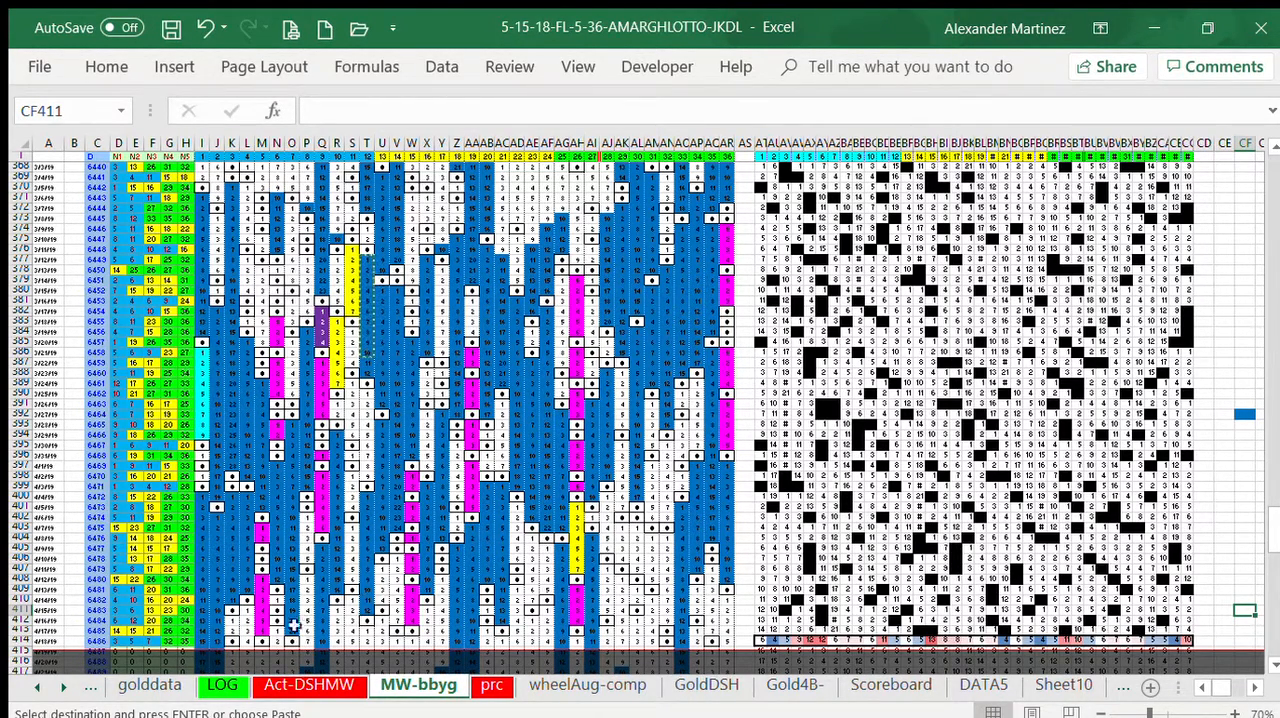
Step: Insert a rectangle shape beside column AR at row 382, with no fill and a red outline
click(75, 353)
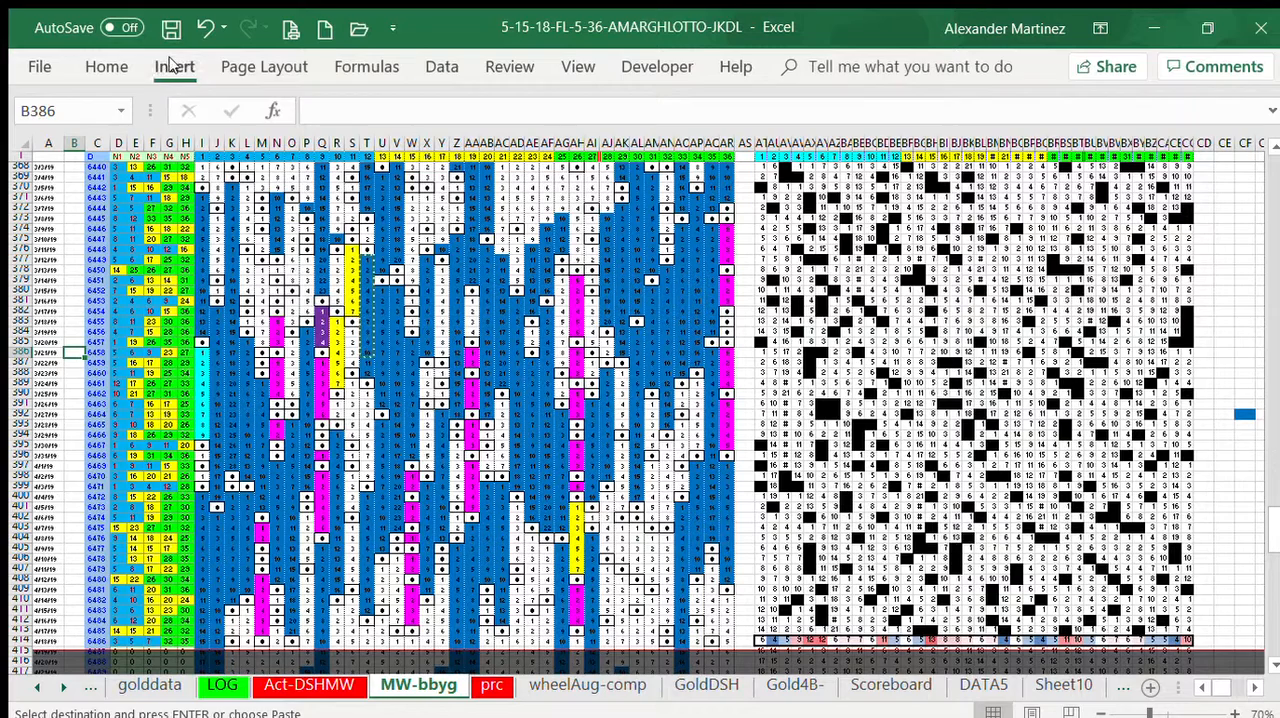
click(172, 65)
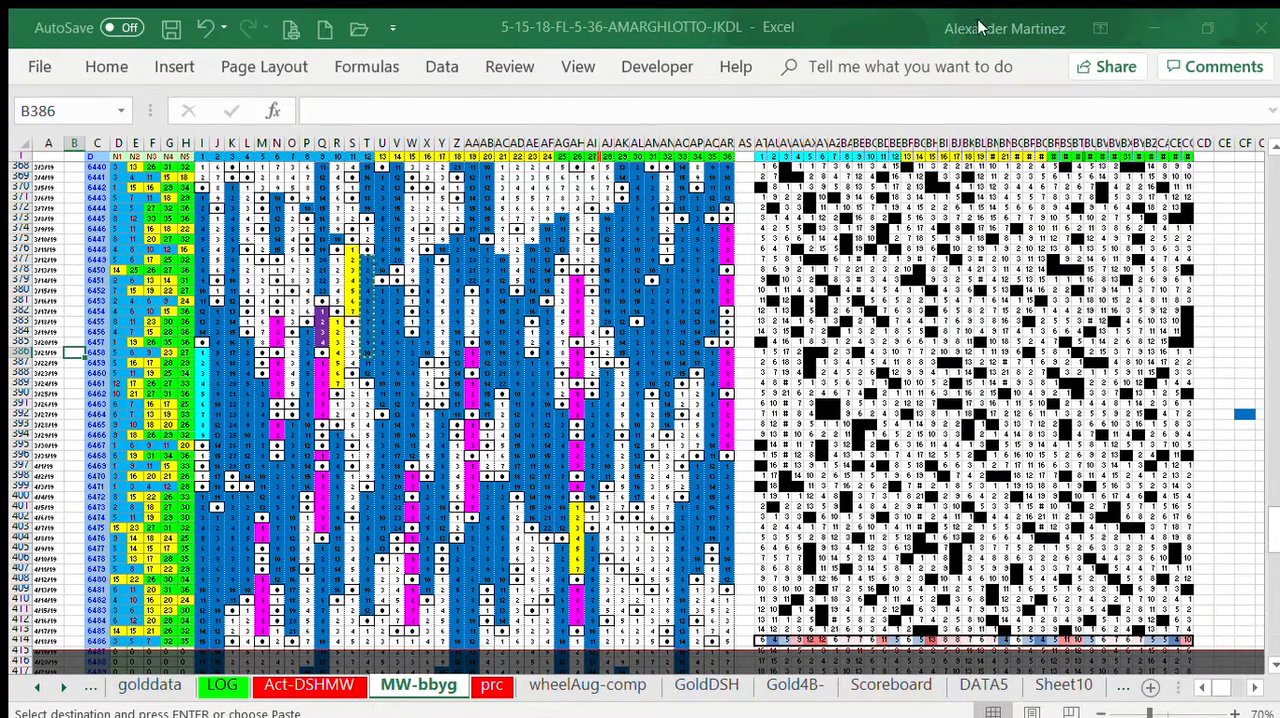
click(733, 36)
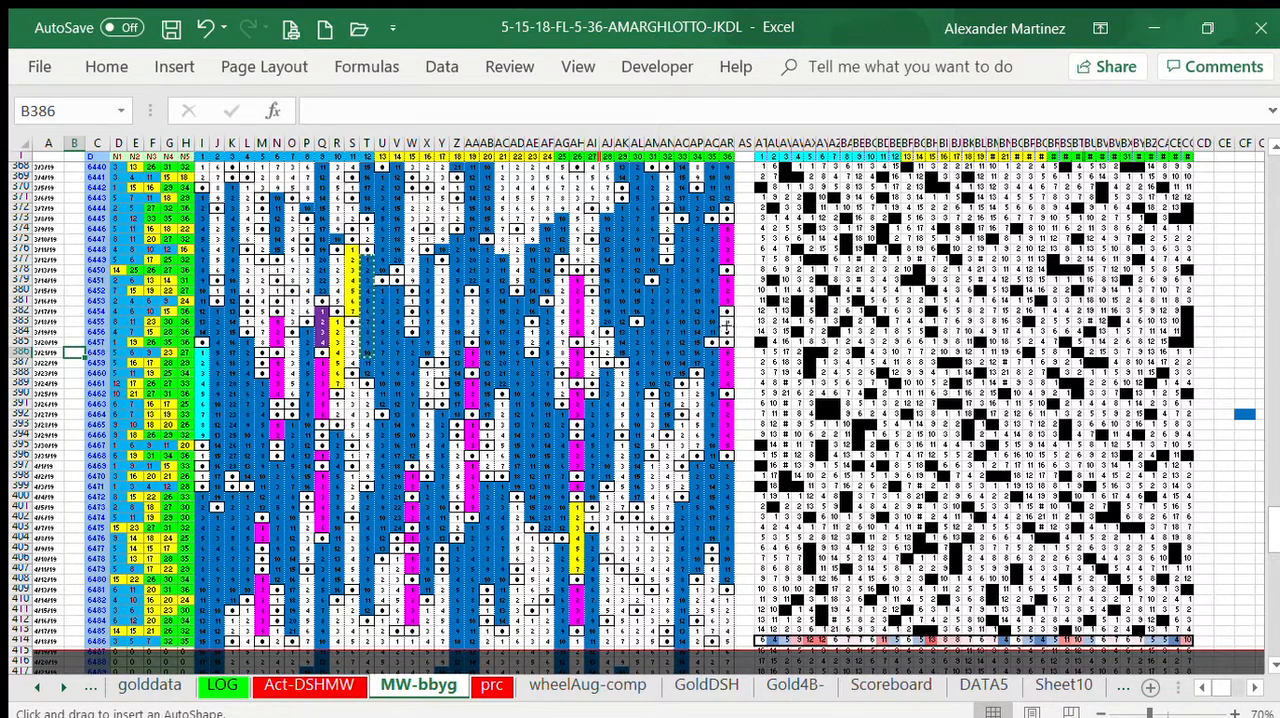
click(747, 313)
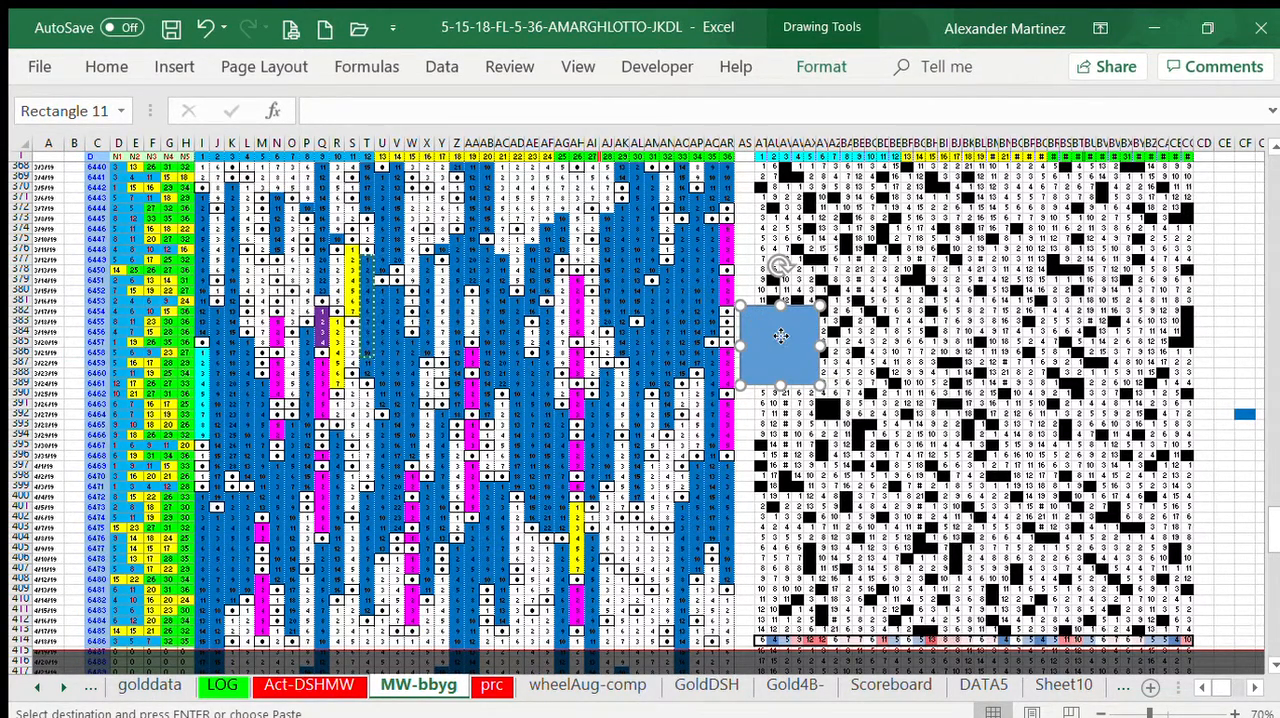
click(824, 65)
click(678, 349)
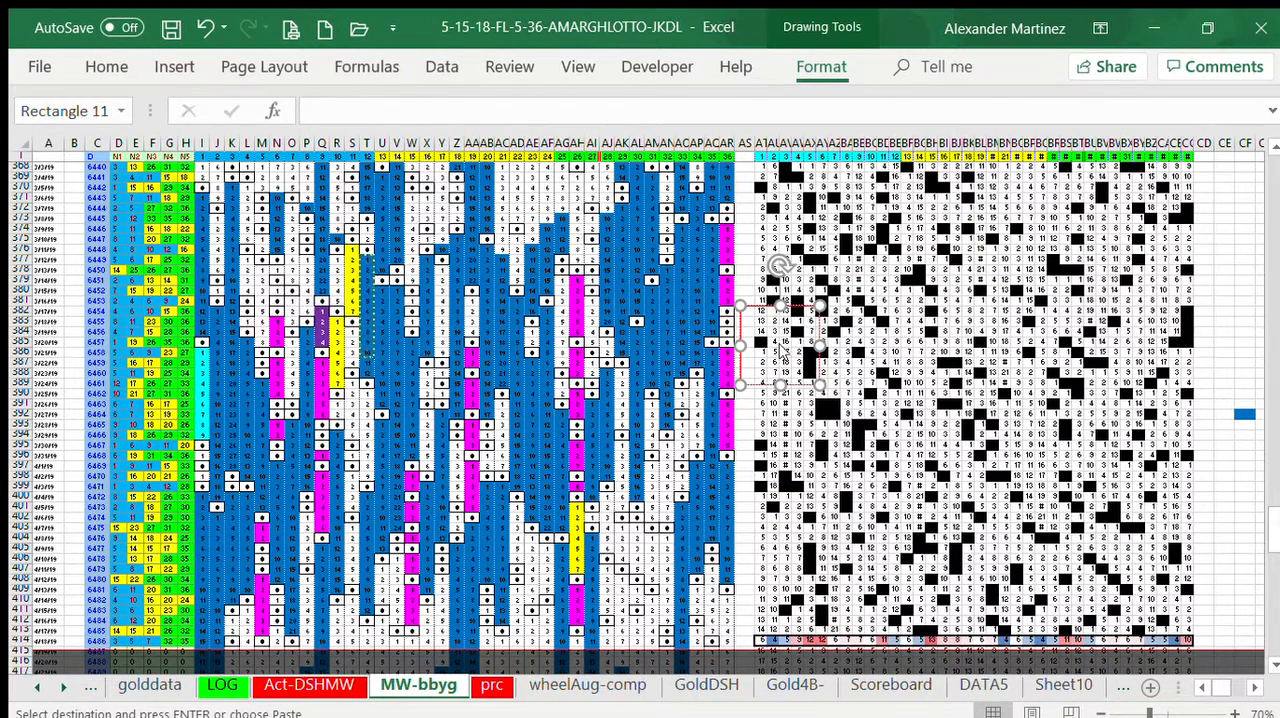
Step: Shrink the red-outlined rectangle to about one cell, and move it to the blank area near CH400
click(795, 363)
drag(818, 386, 757, 330)
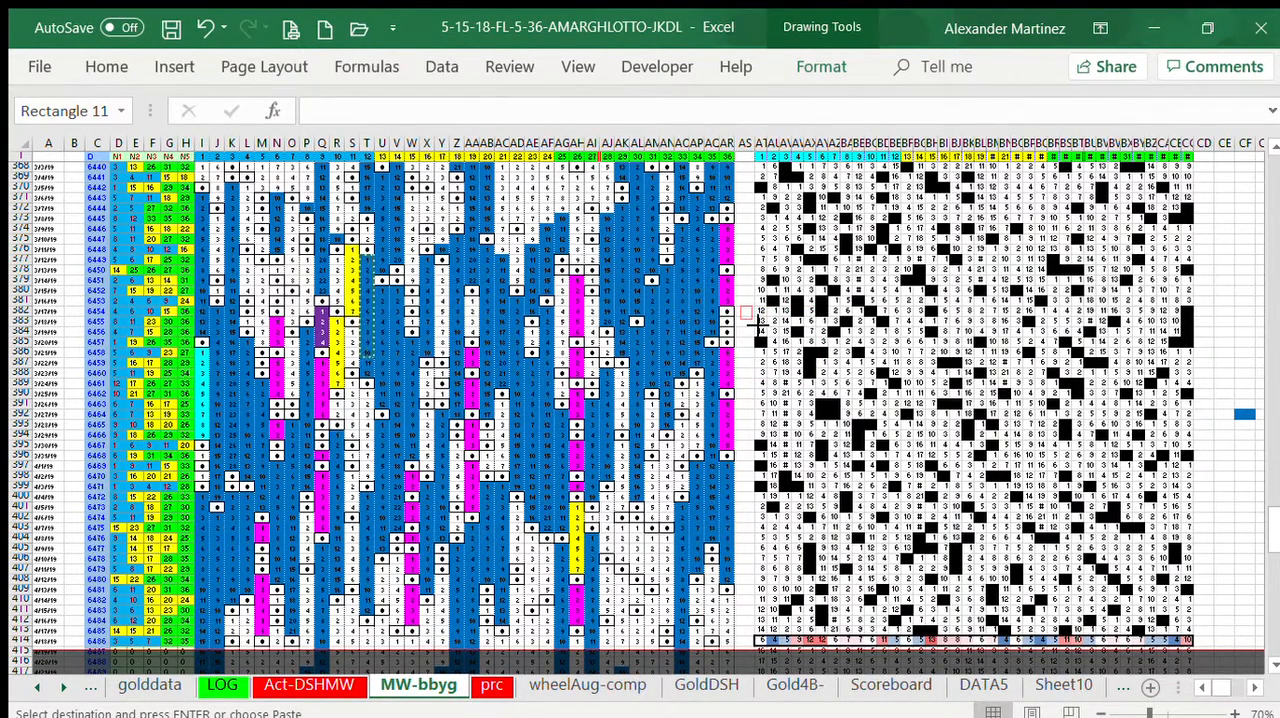
drag(757, 325, 757, 325)
click(741, 197)
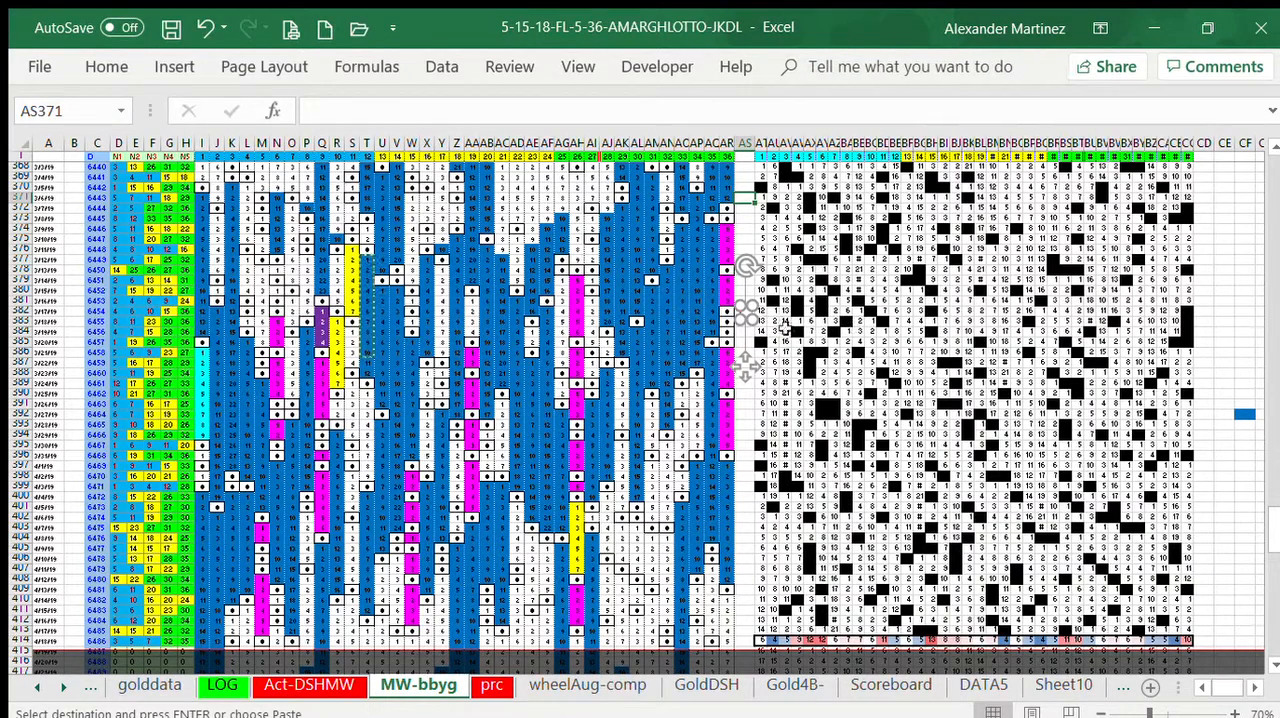
click(746, 312)
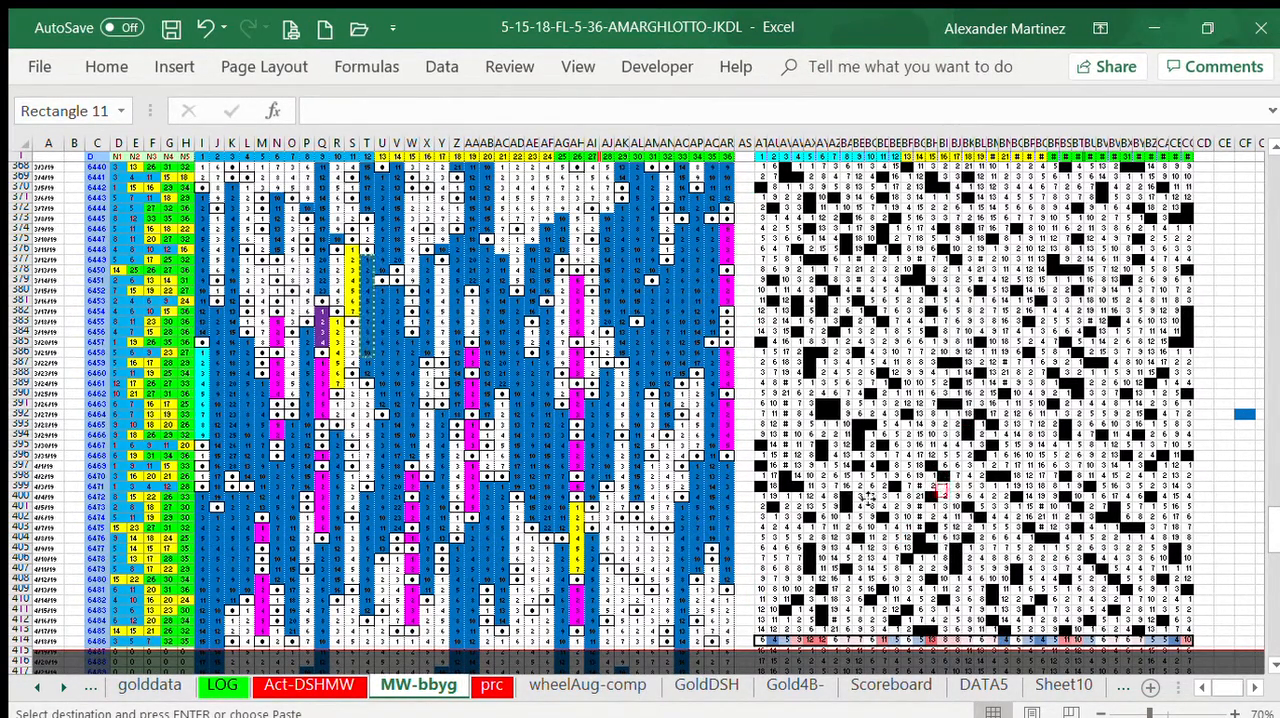
mouse_move(1089, 620)
mouse_down()
mouse_move(1051, 597)
mouse_move(1254, 494)
mouse_up()
Step: Copy the hit counts AT414:CC414 and paste them as values, keeping their colour formatting, into CF414:DO414
click(1274, 662)
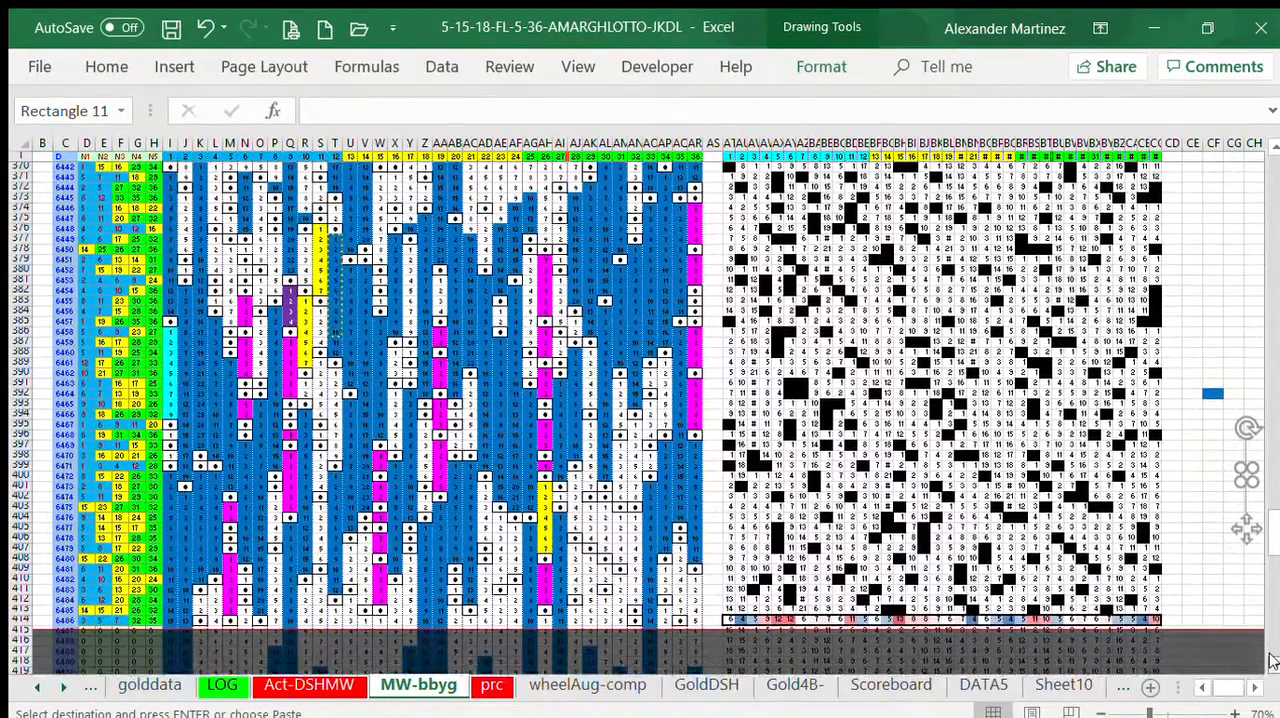
click(1274, 662)
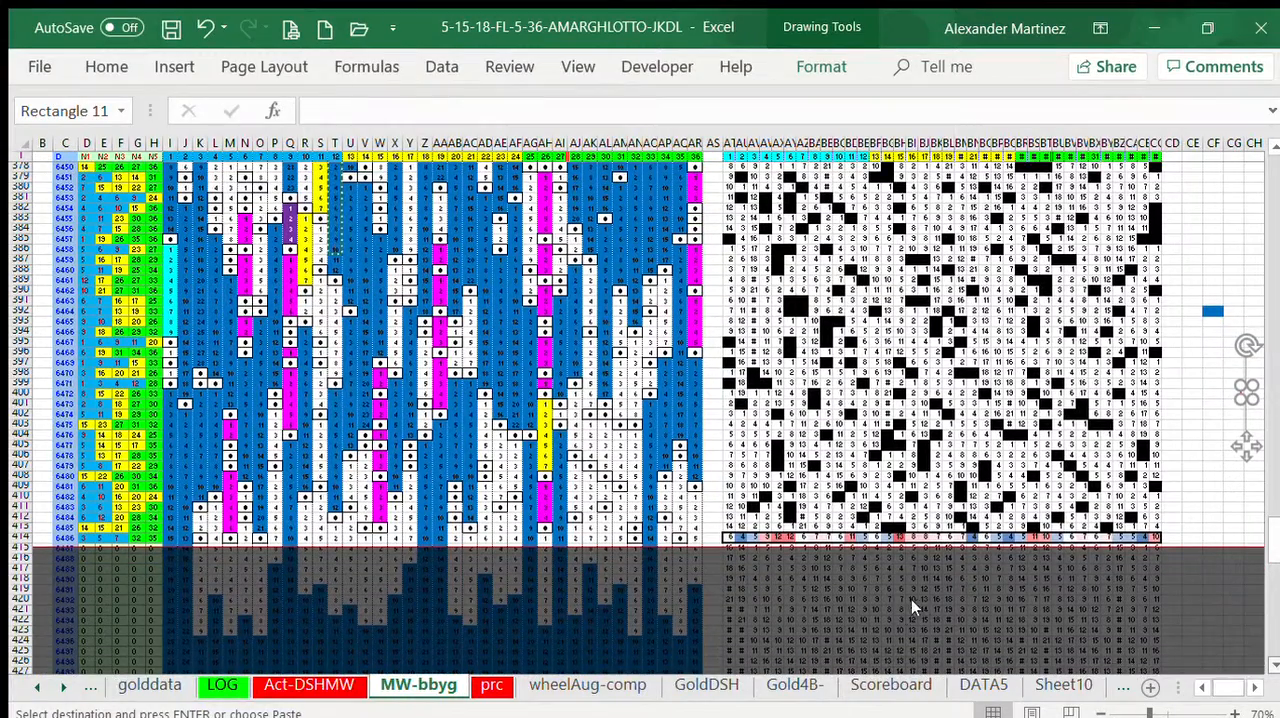
click(728, 526)
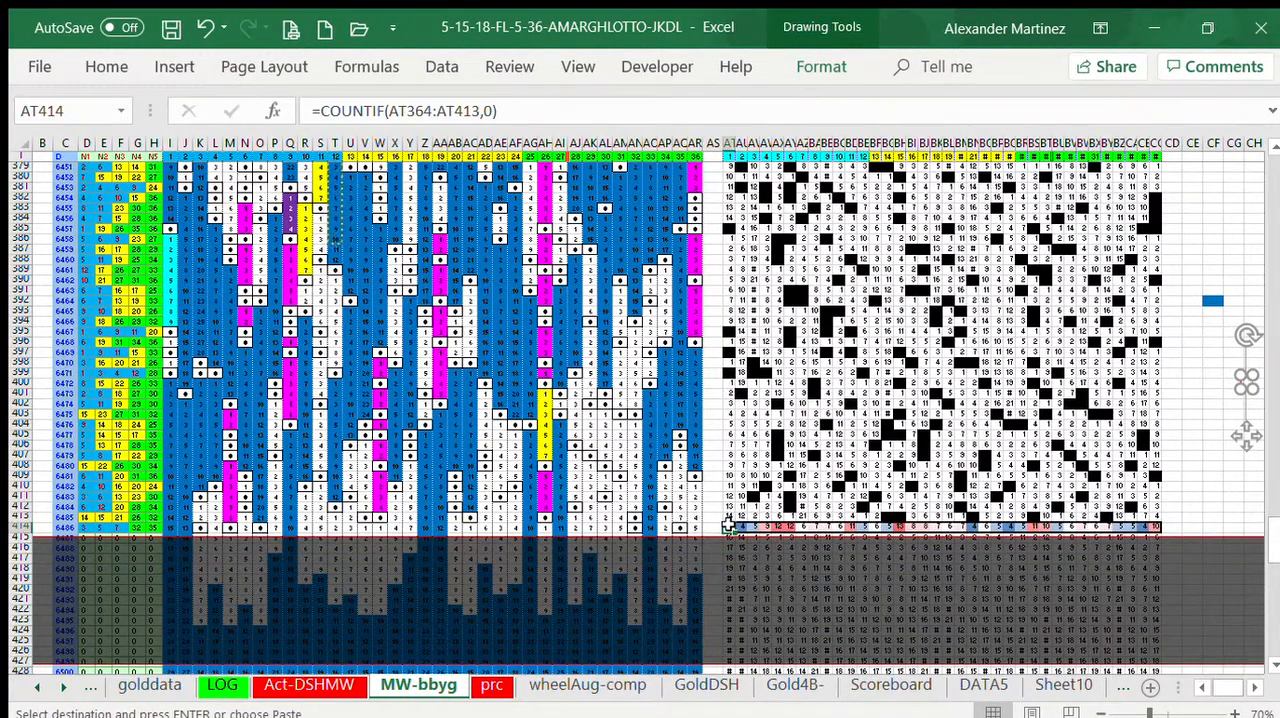
drag(728, 526, 1140, 526)
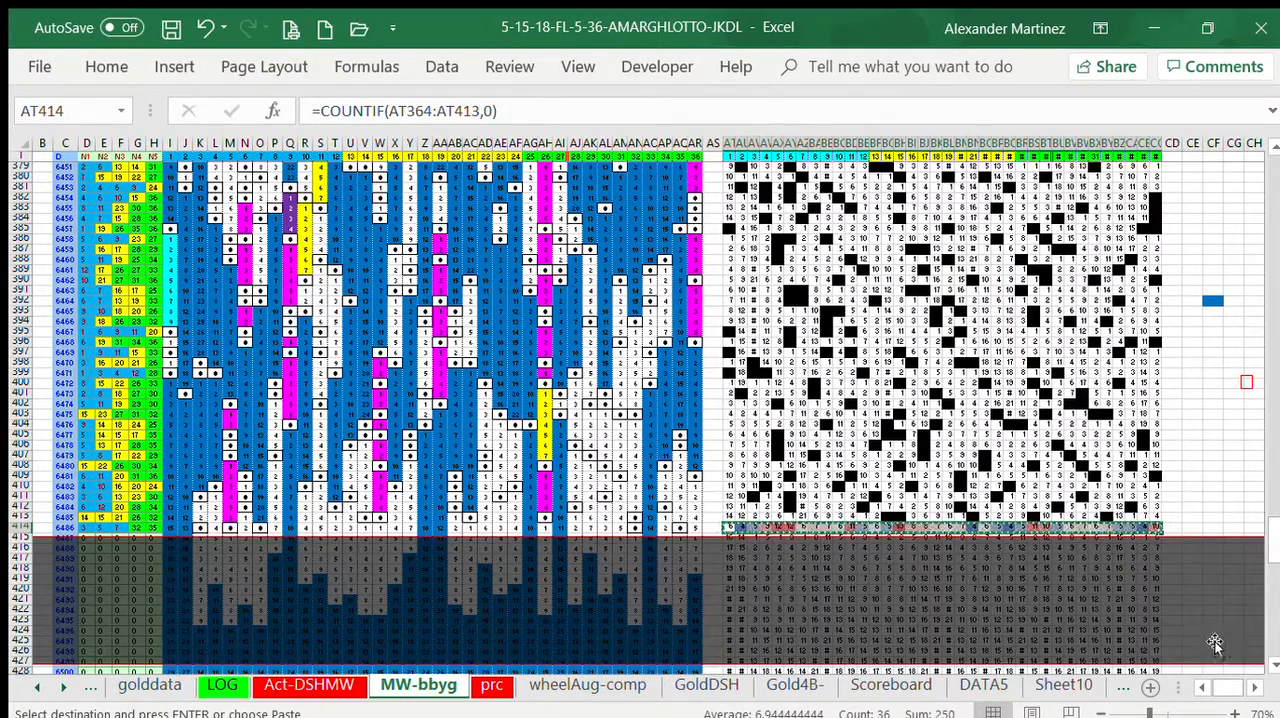
click(1247, 683)
click(1254, 681)
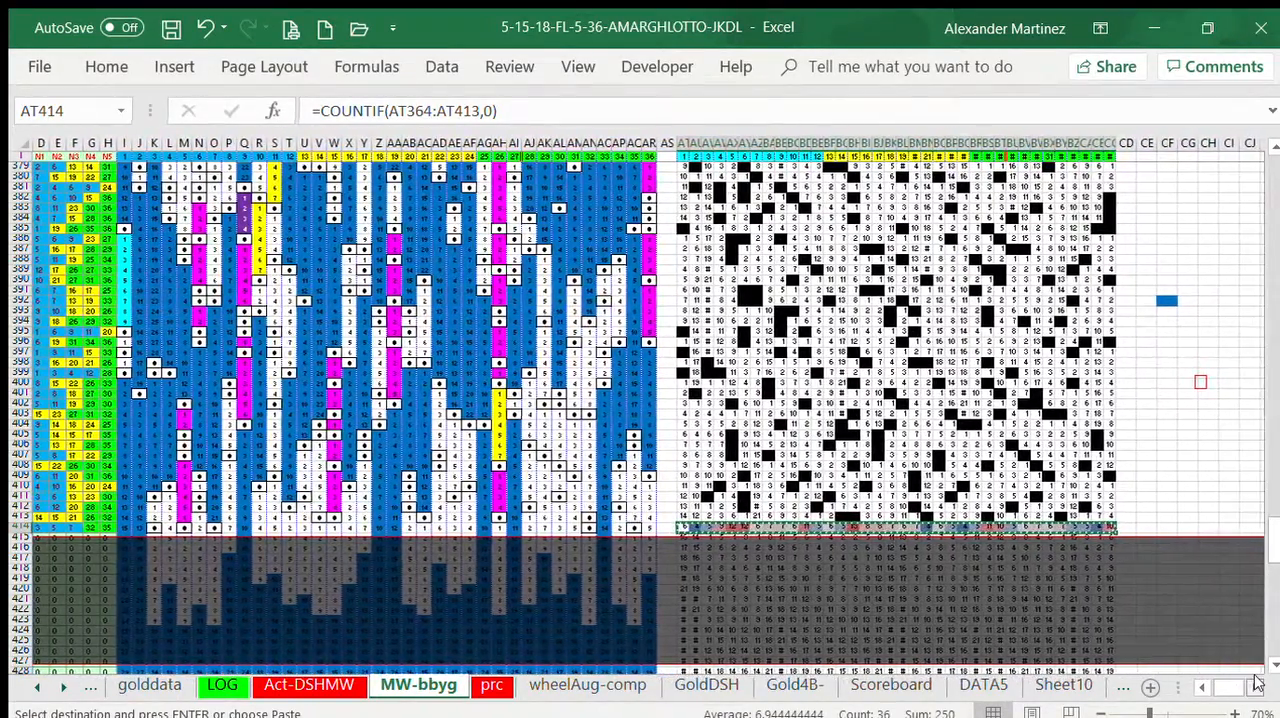
click(1254, 681)
click(1254, 681)
click(1254, 681)
click(1254, 681)
click(1256, 681)
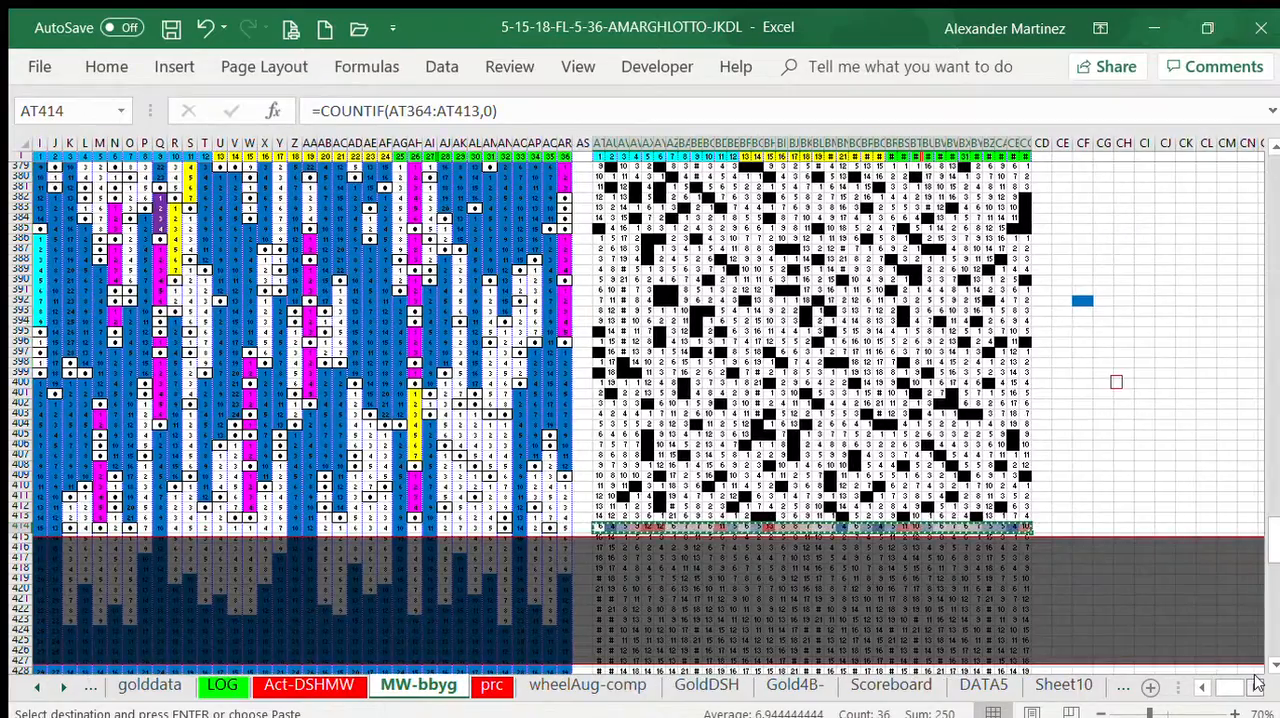
click(1256, 681)
click(1256, 681)
click(1256, 681)
click(1256, 681)
click(1256, 681)
click(1256, 681)
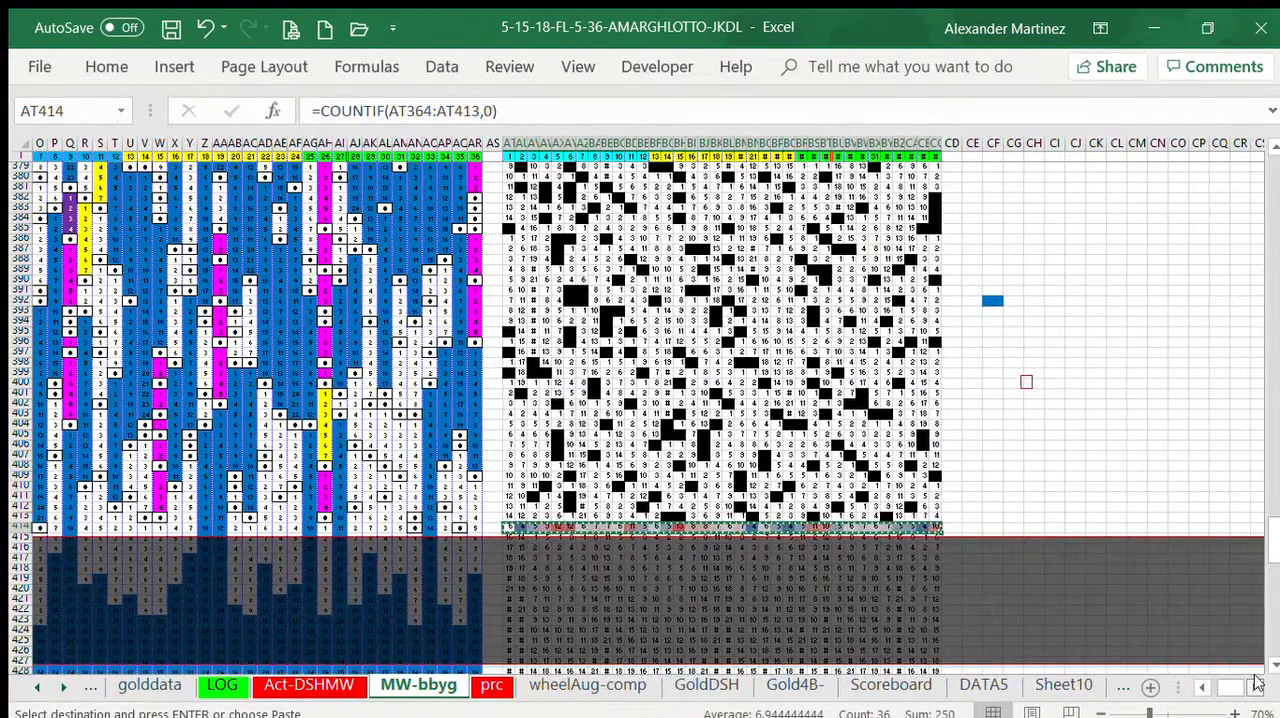
click(1256, 681)
click(1256, 681)
click(1256, 681)
click(1256, 681)
click(1256, 681)
click(1256, 681)
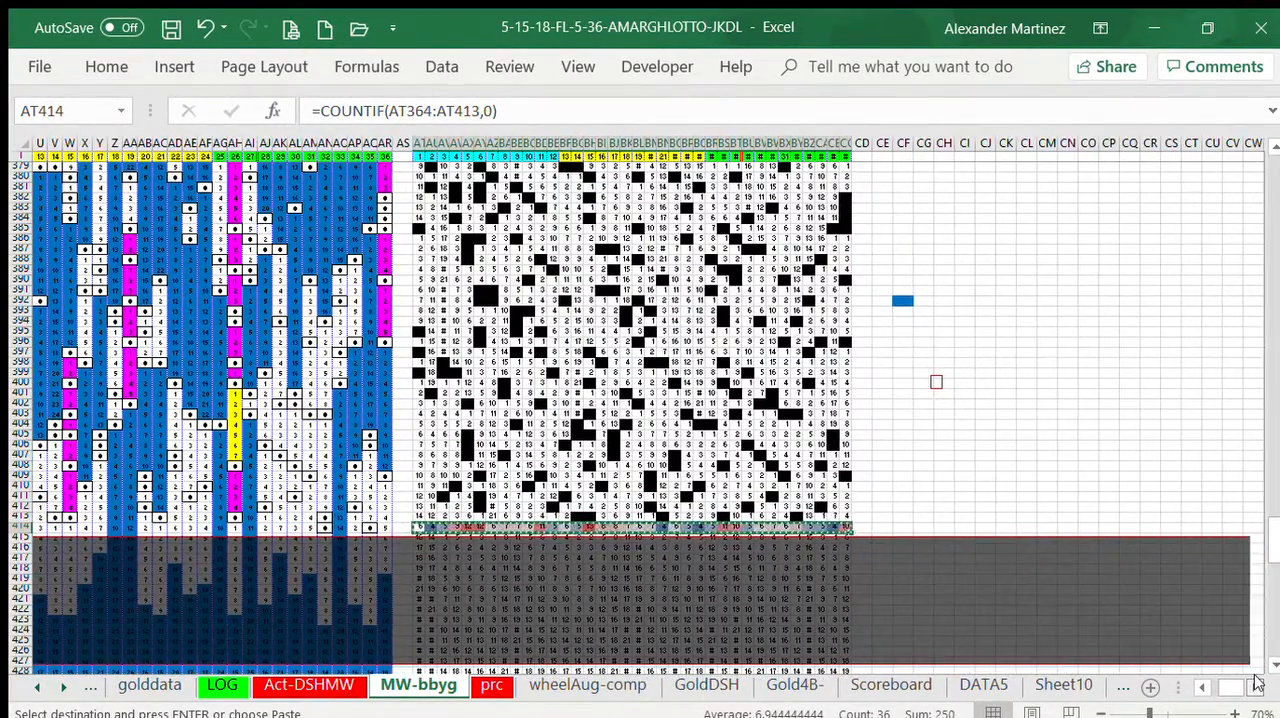
click(1256, 681)
click(1256, 681)
click(1256, 681)
click(1256, 681)
click(1256, 681)
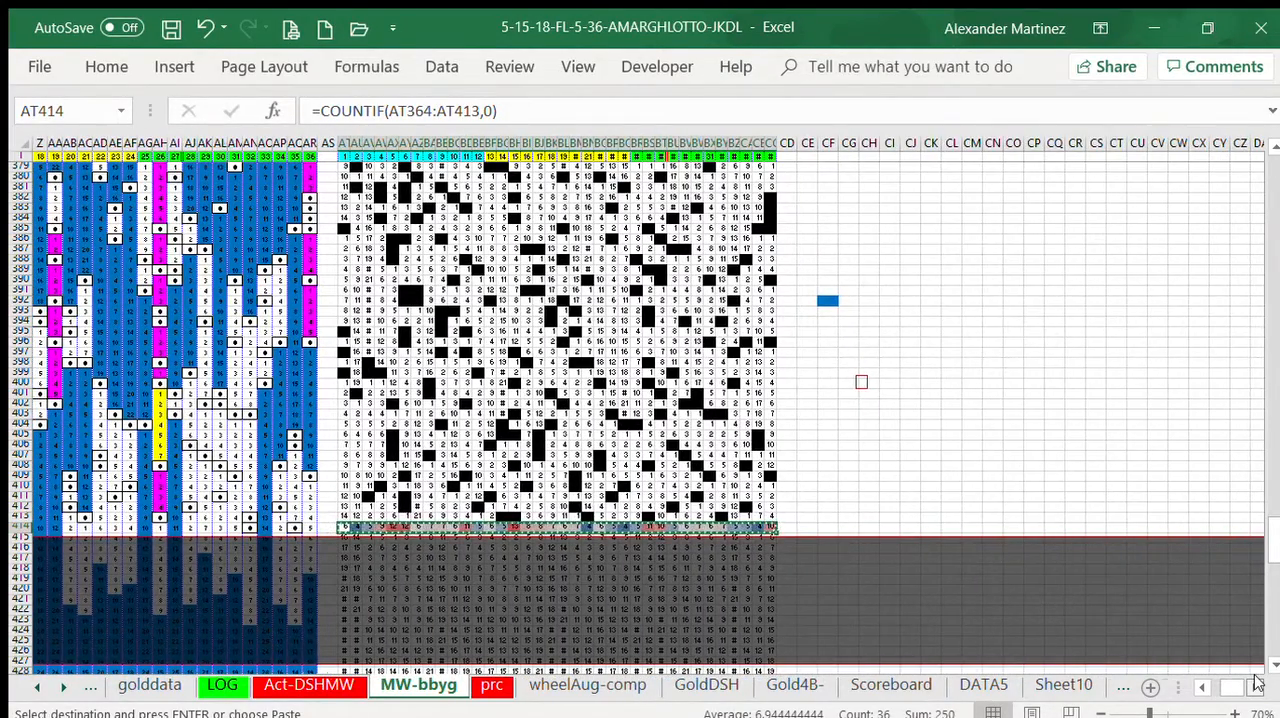
click(1256, 681)
click(1256, 681)
click(1256, 681)
click(1256, 681)
click(1256, 681)
click(1256, 681)
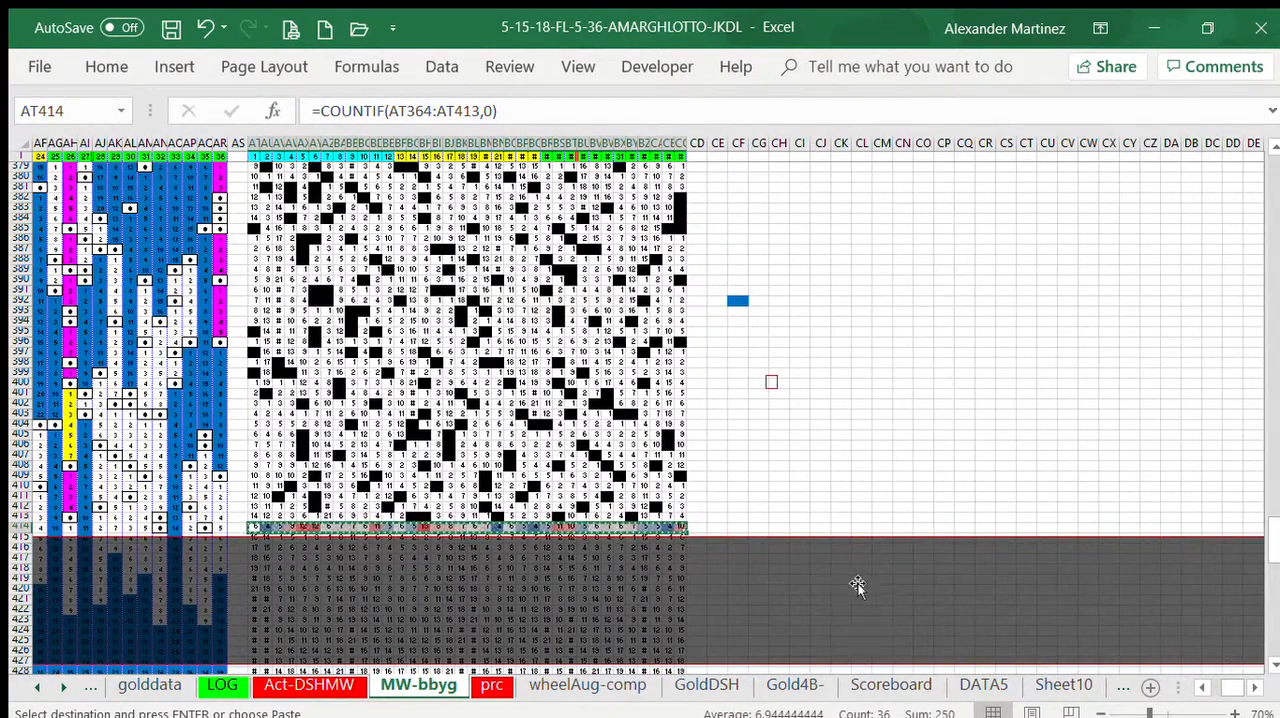
click(734, 522)
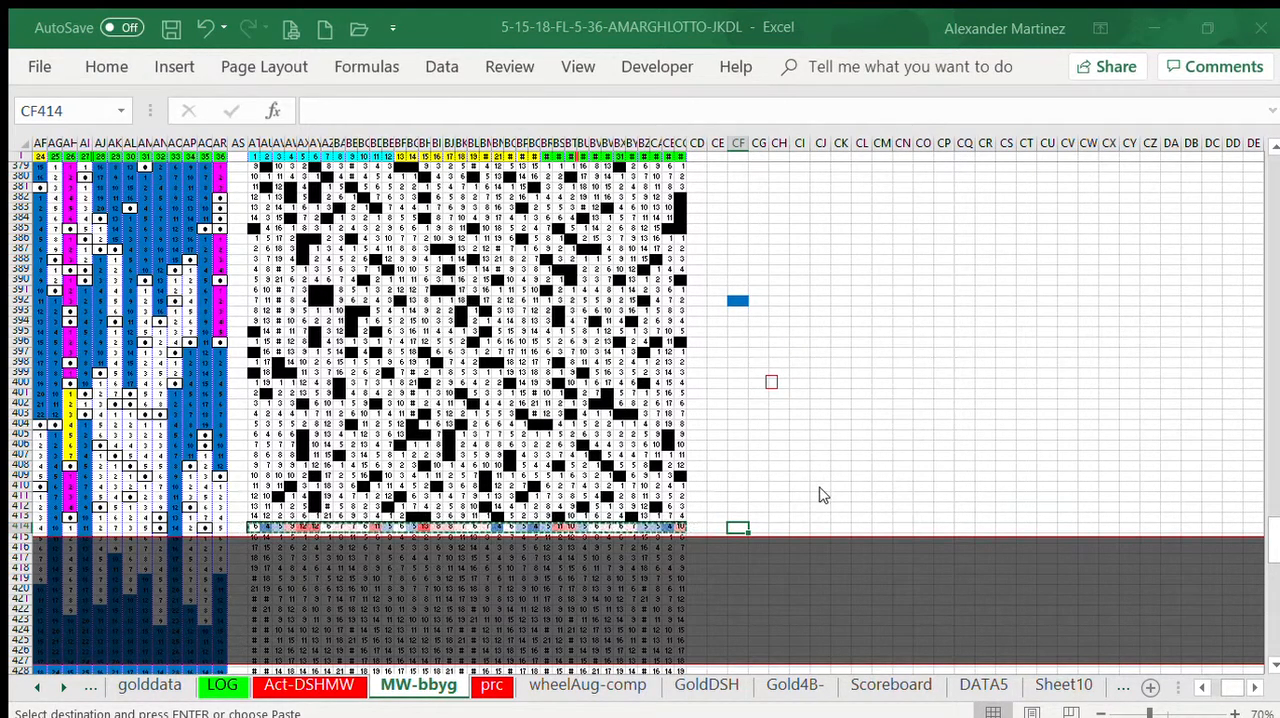
key(ctrl+v)
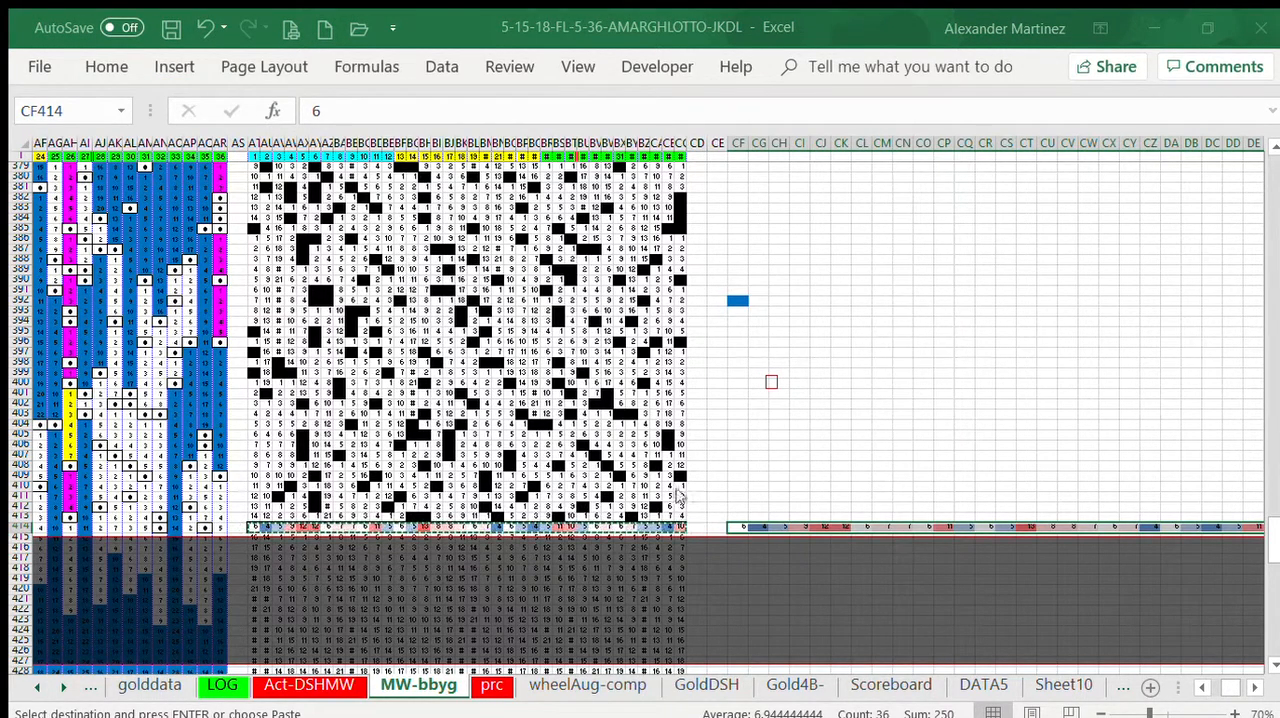
Step: Insert a column chart of the counts in CF414:DO414, and place it directly above the pasted row
click(886, 686)
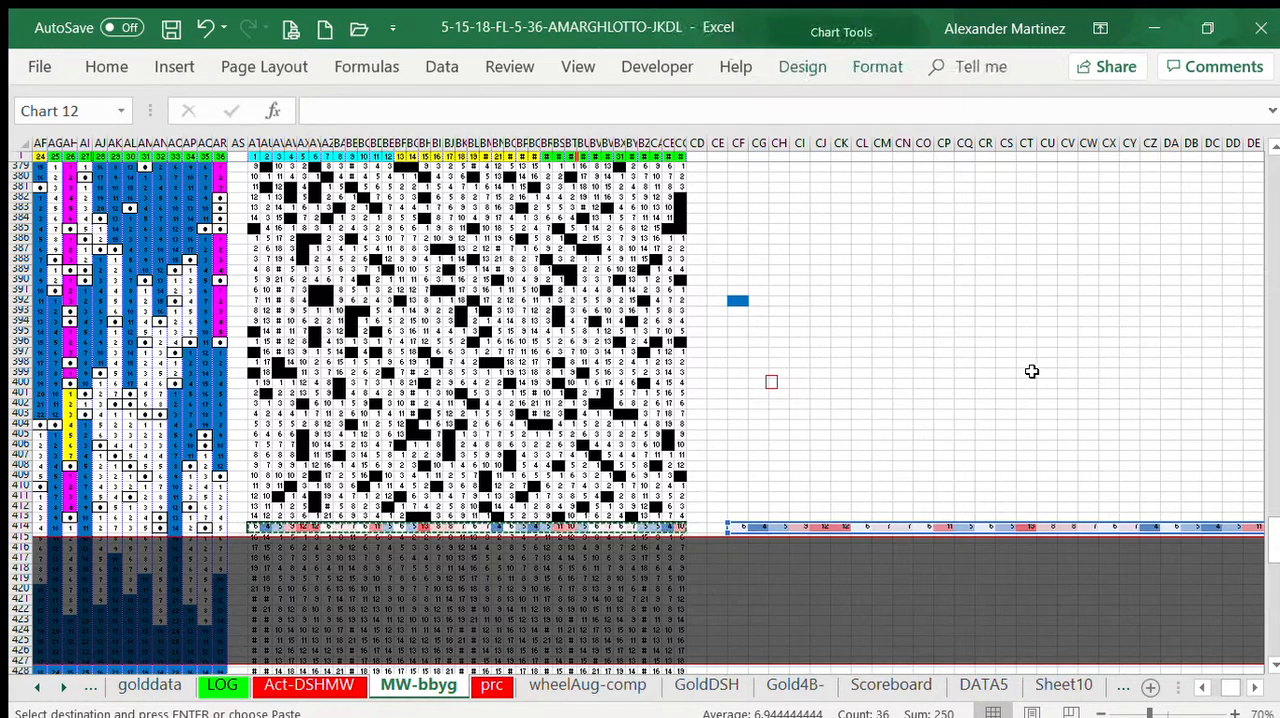
drag(688, 305, 946, 283)
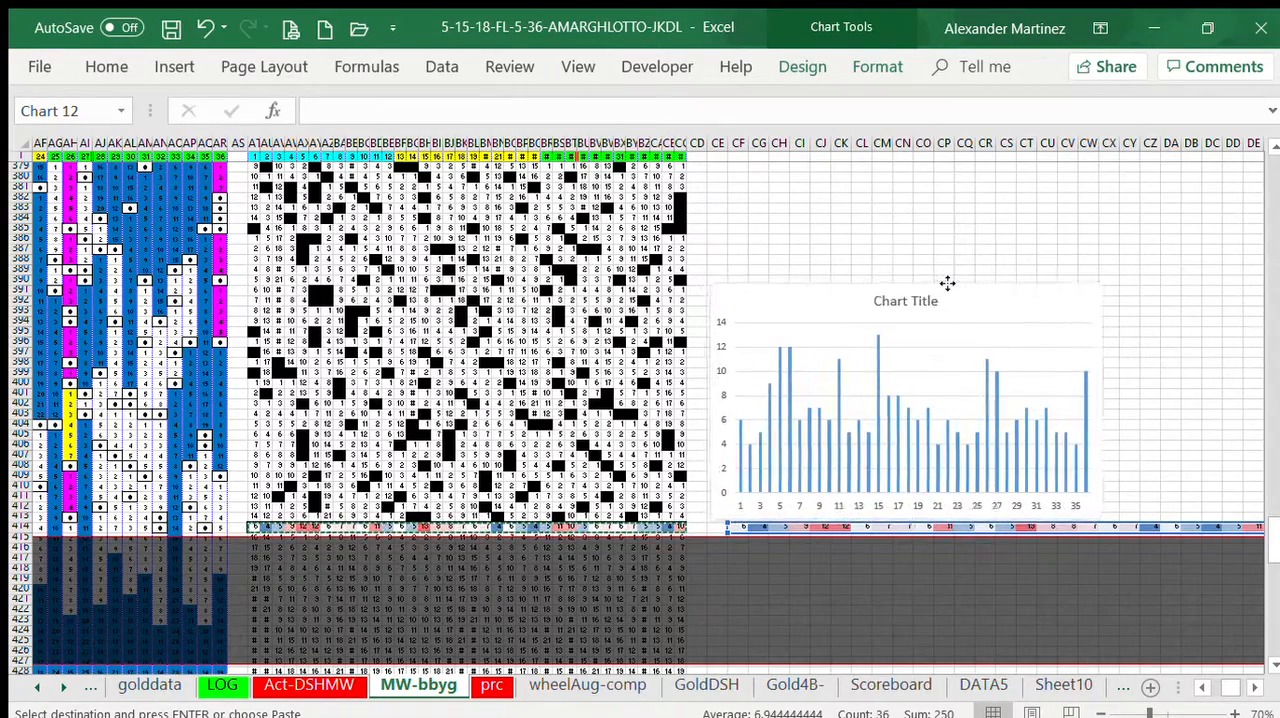
Step: Widen the column chart to span columns CF to DO, and extend its upper edge to about row 383
click(1253, 688)
click(1253, 688)
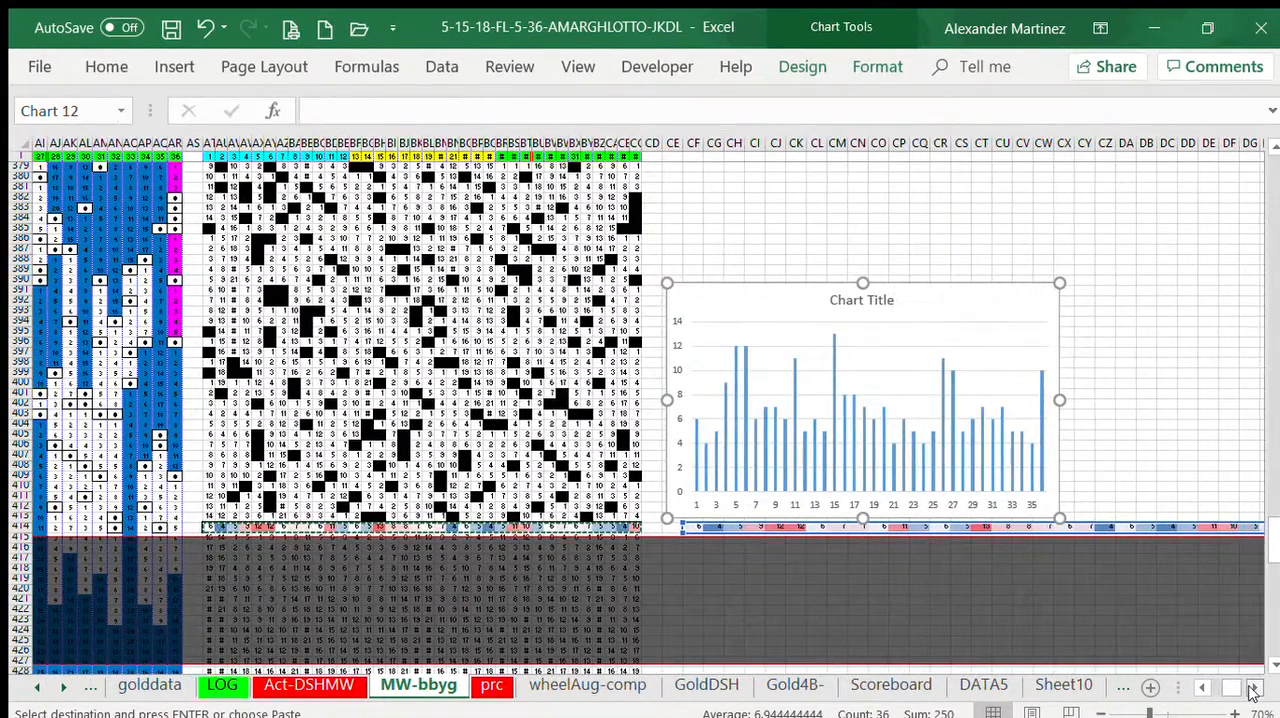
click(1253, 688)
click(1253, 688)
click(1253, 688)
click(1253, 688)
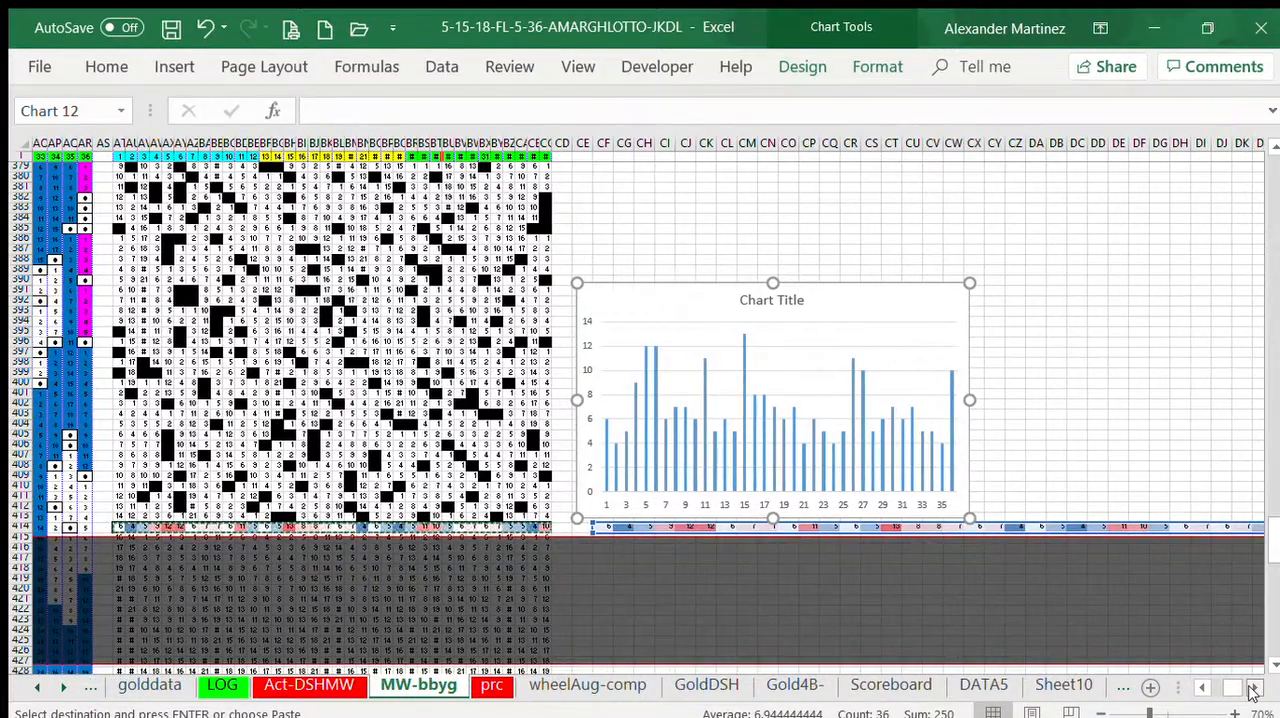
click(1253, 688)
click(1253, 688)
click(1253, 688)
click(1253, 688)
click(1253, 688)
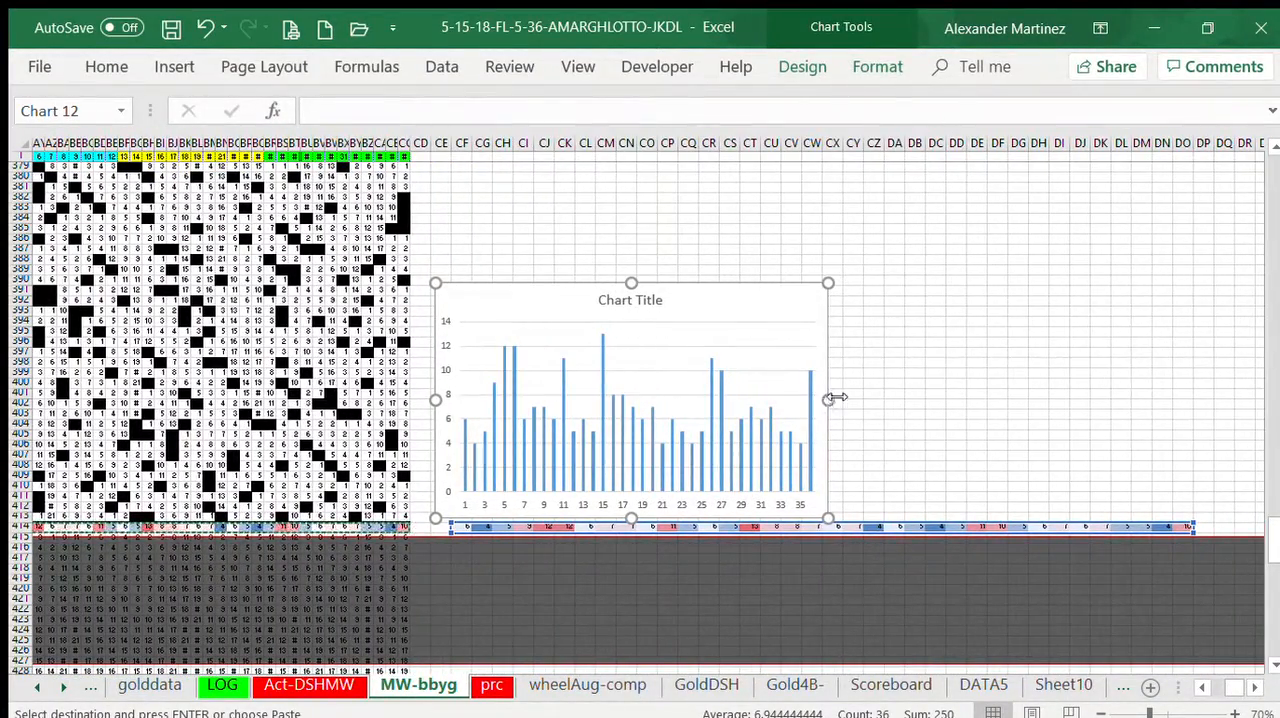
drag(828, 400, 1208, 407)
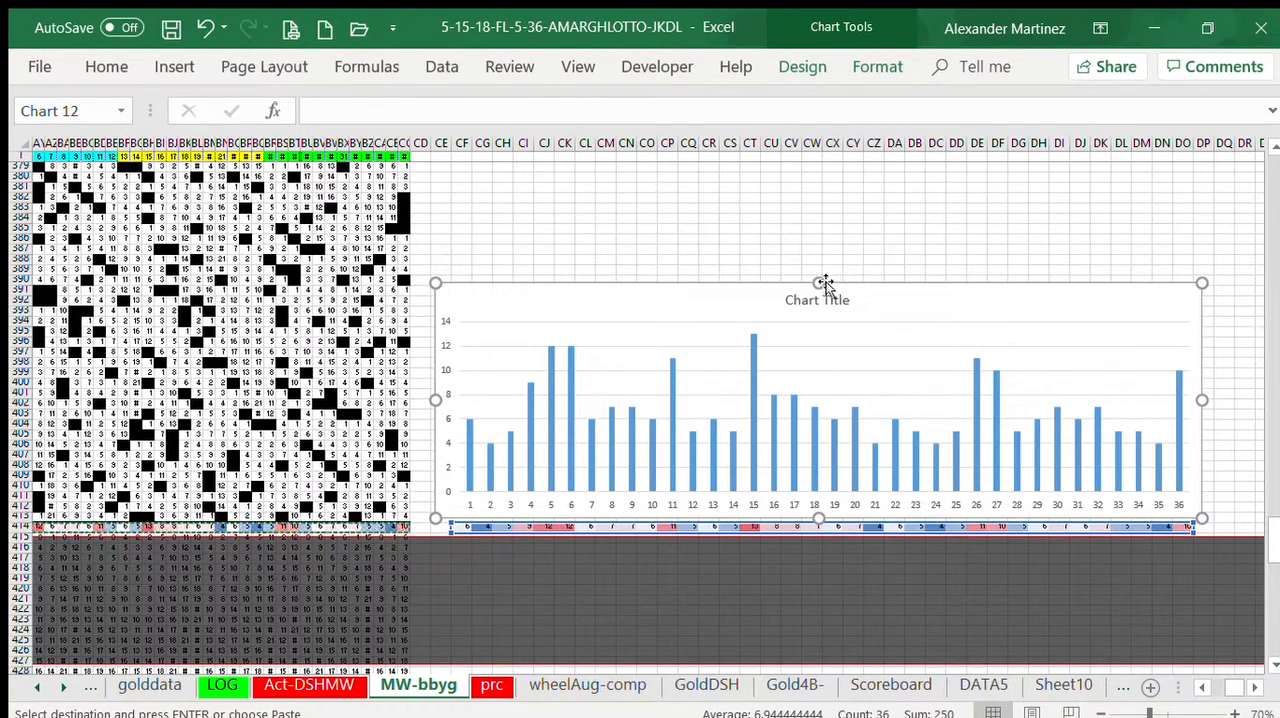
drag(828, 277, 811, 208)
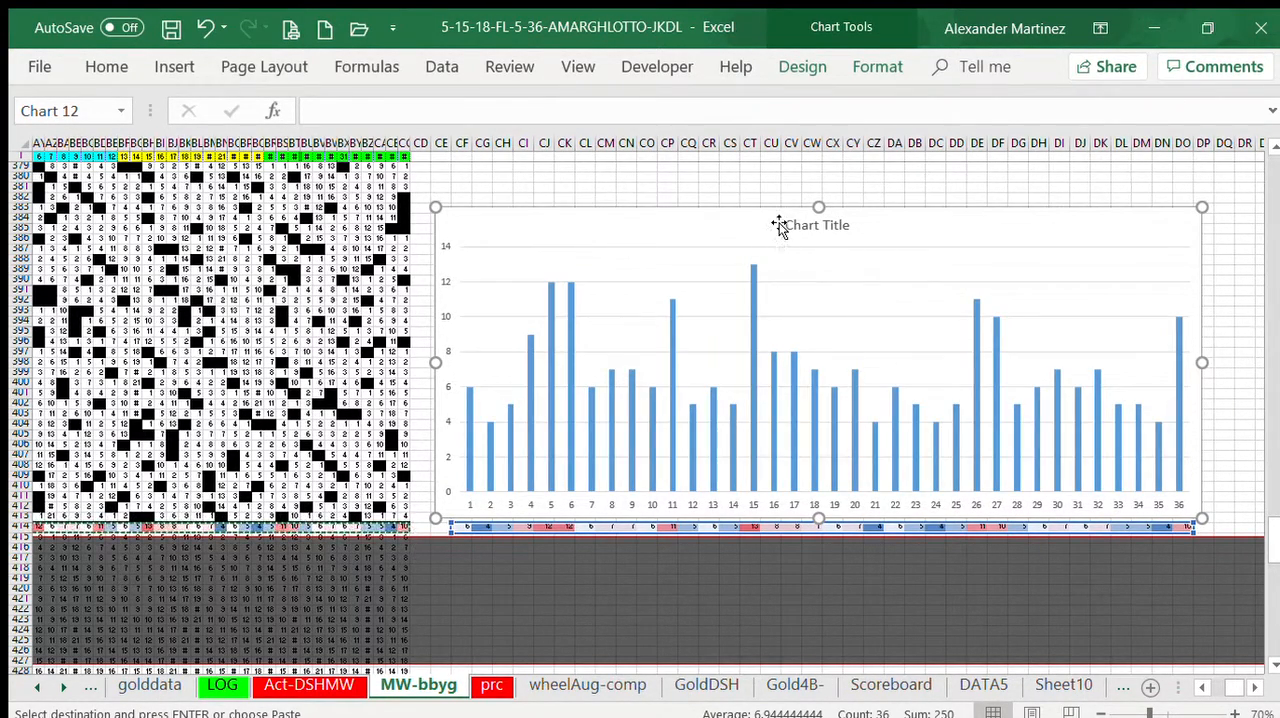
Step: Replace the column chart's placeholder title with "L 50 Florida 5-36"
click(789, 225)
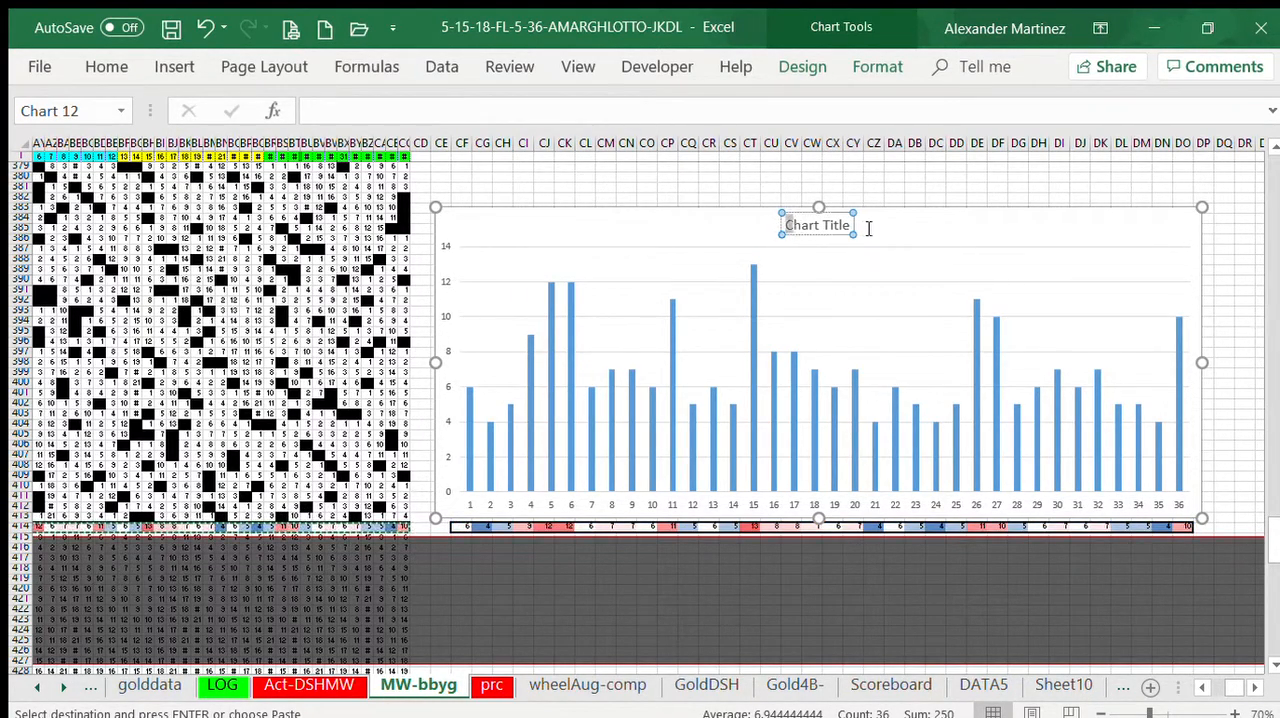
drag(869, 229, 867, 227)
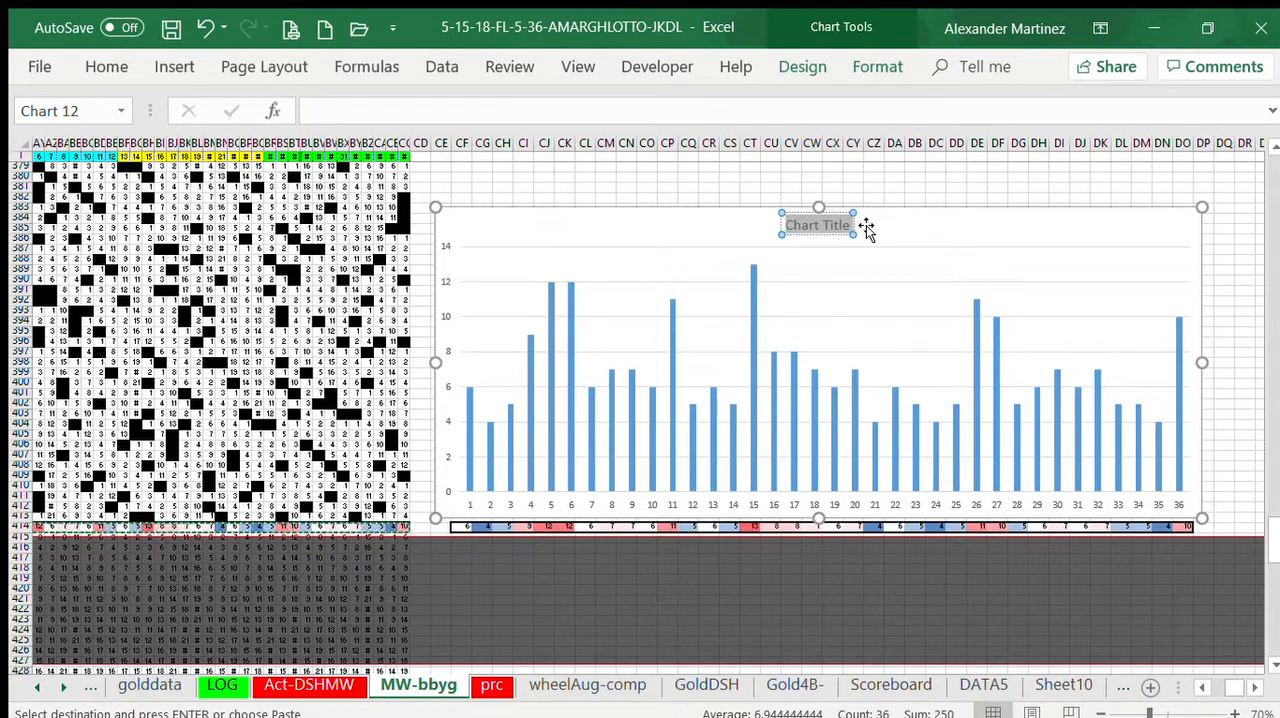
key(BackSpace)
text(L 50)
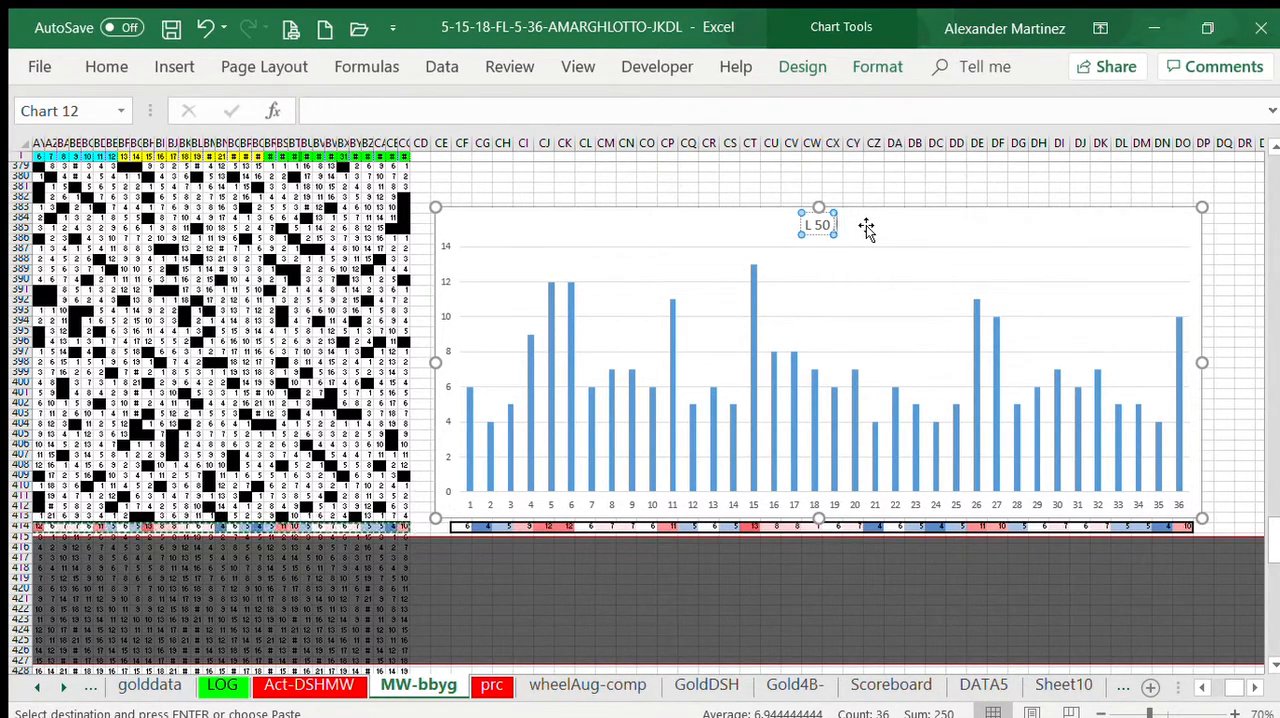
text(  Florida)
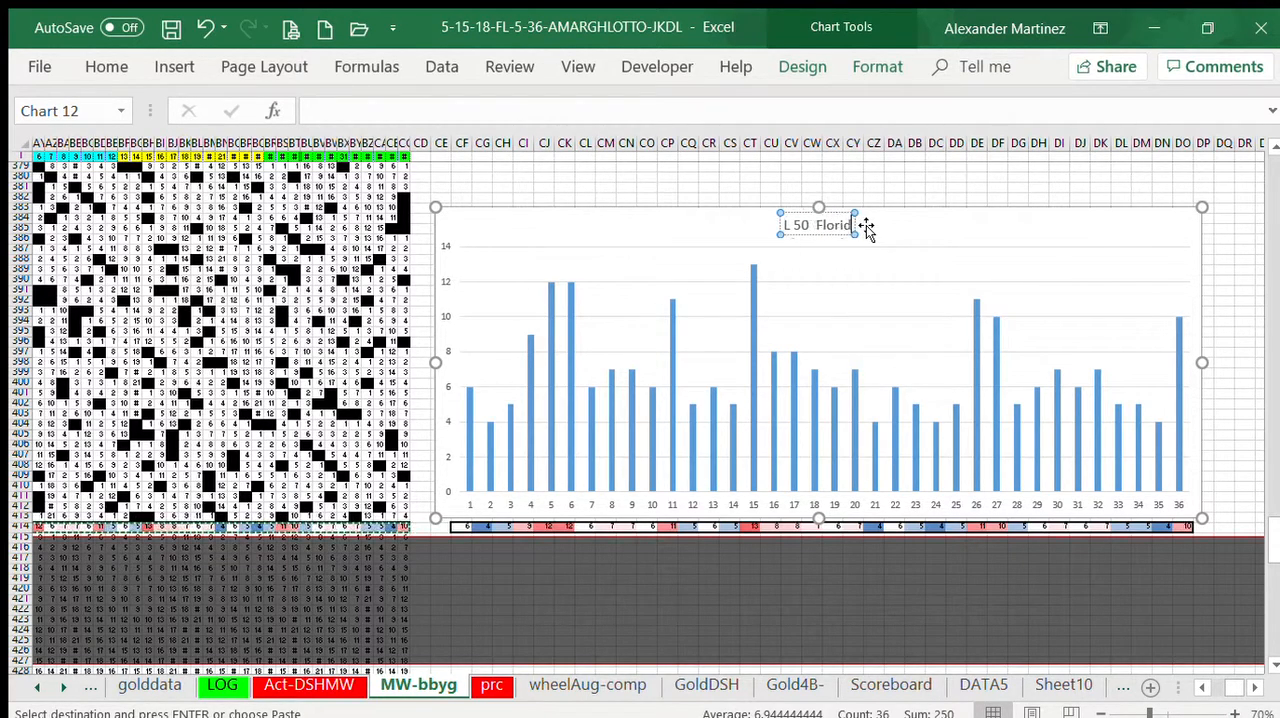
text( 5-6)
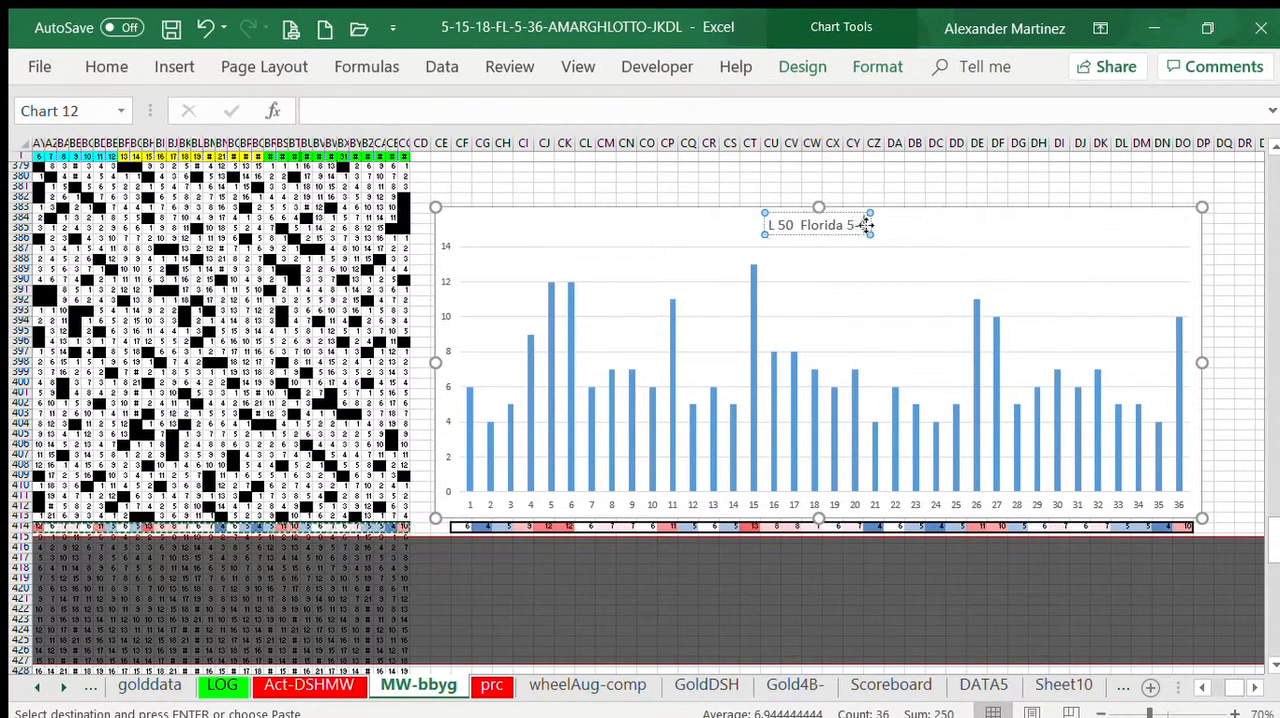
key(BackSpace)
text(36)
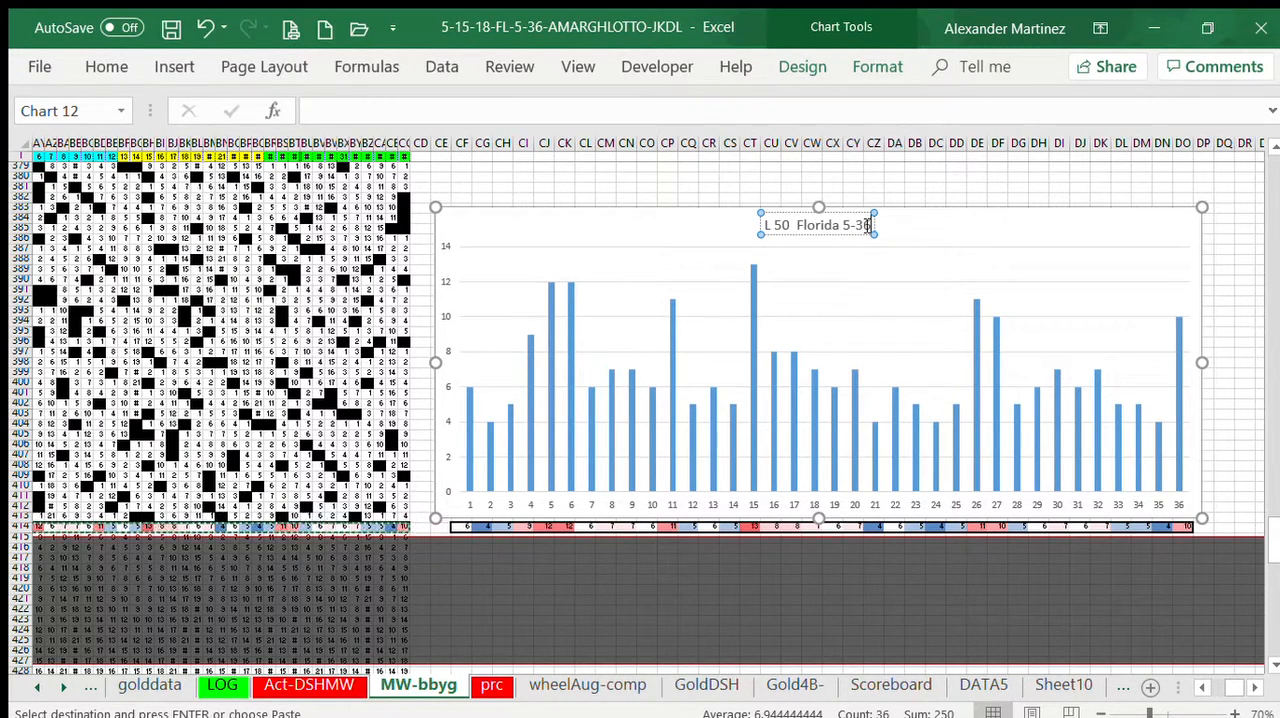
click(1231, 184)
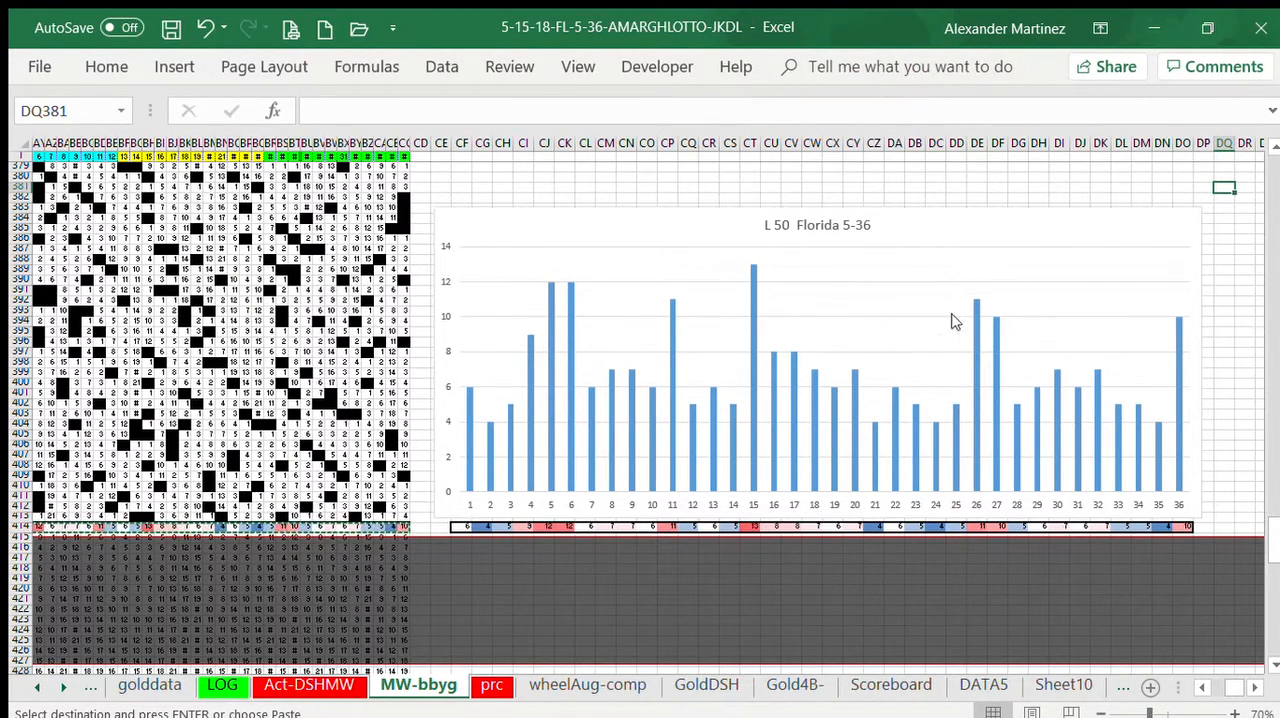
Step: Extend the chart title with "as of 04-19-19" after the game name
click(867, 191)
click(868, 225)
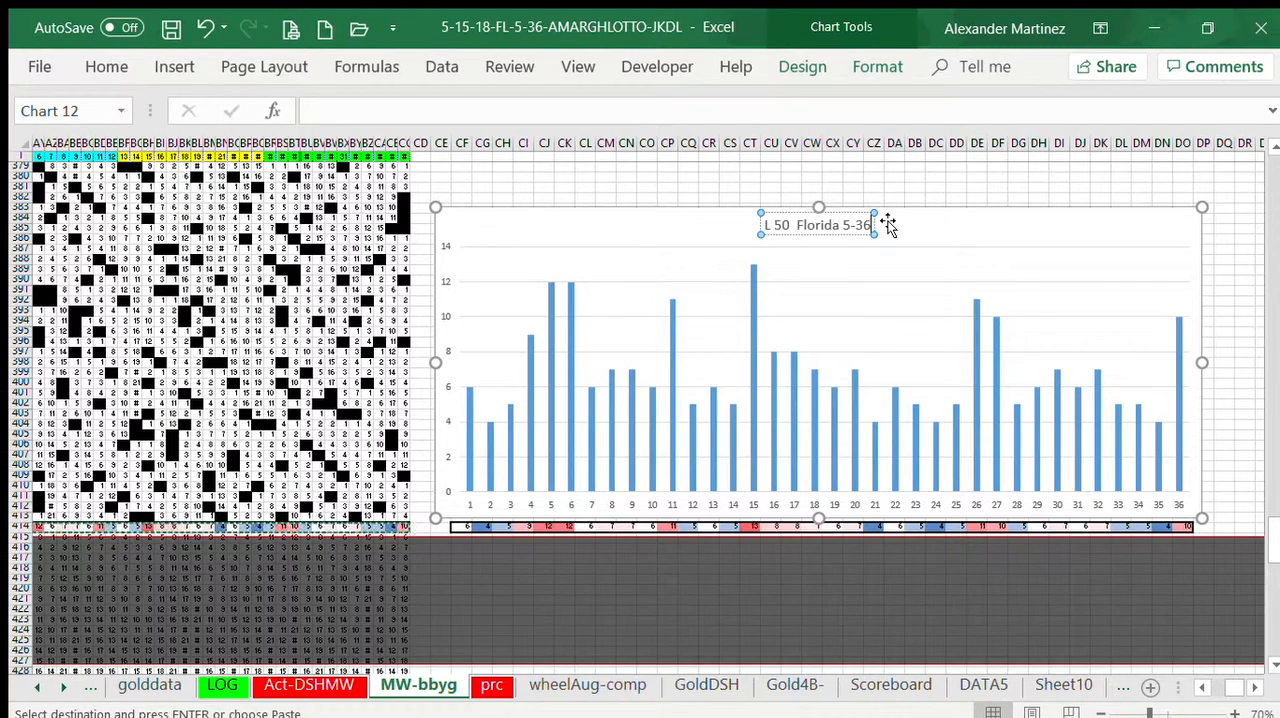
text(a)
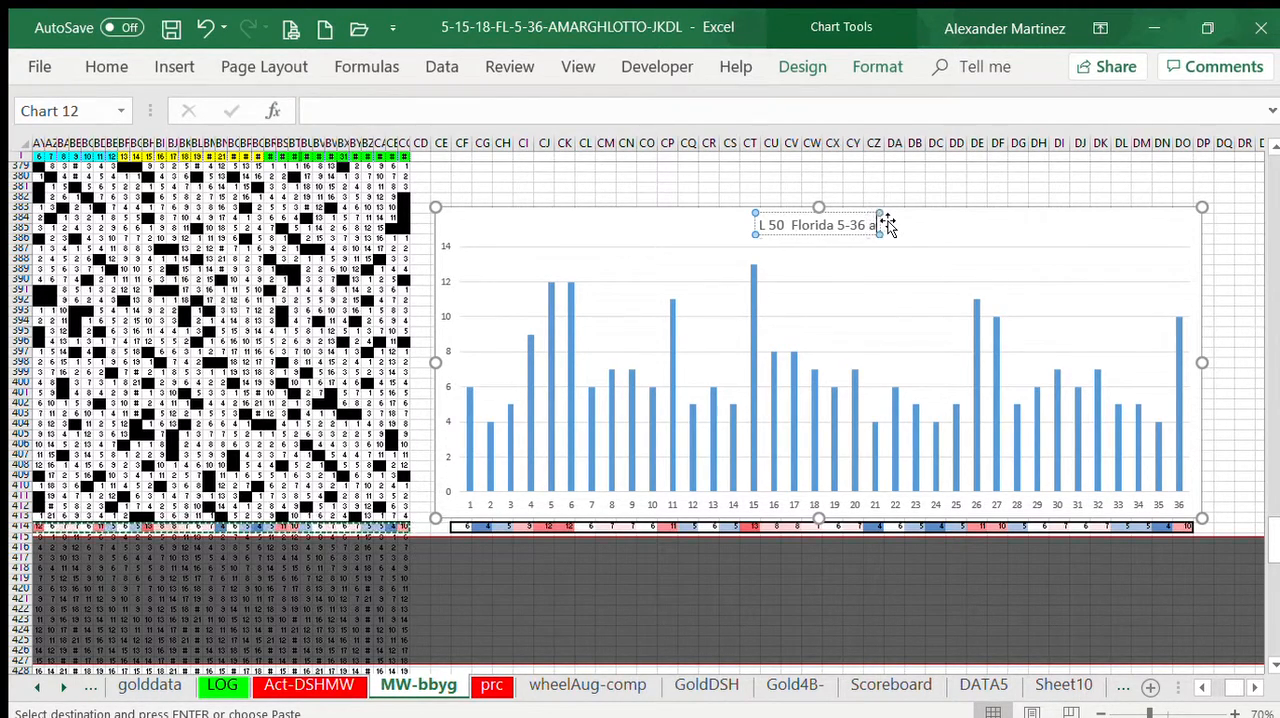
text(s of 05-1)
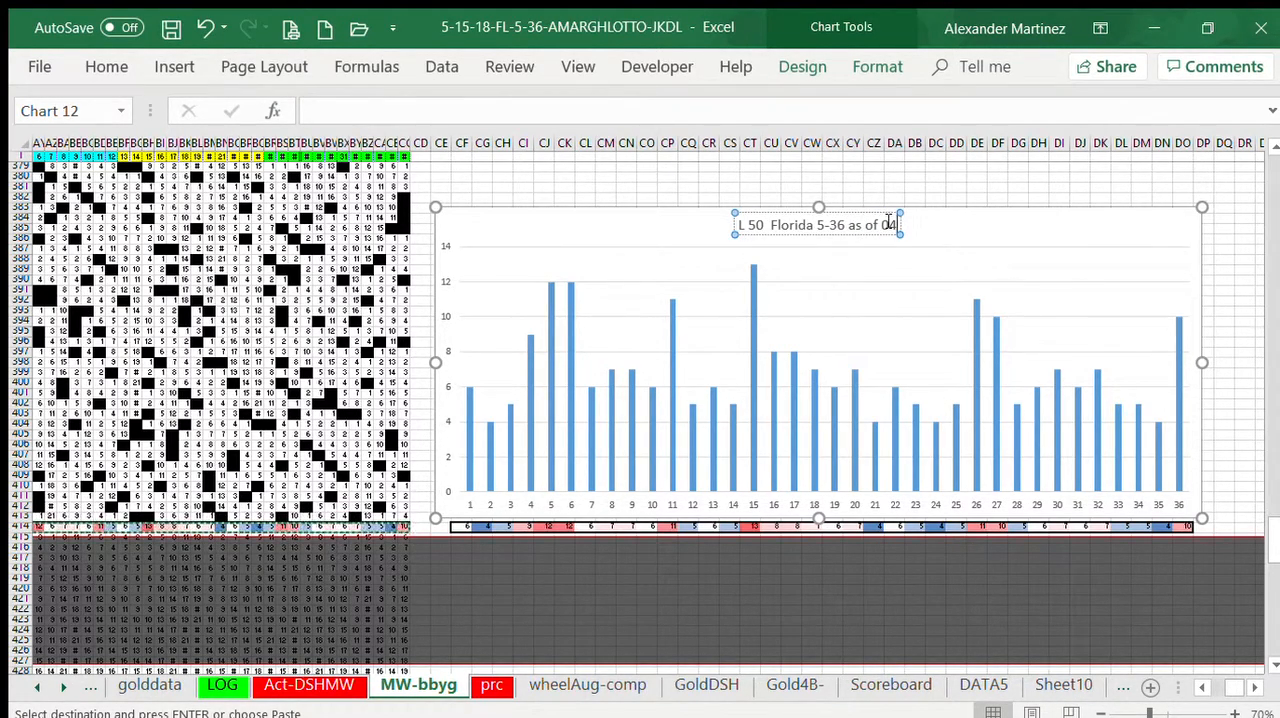
text(9-19)
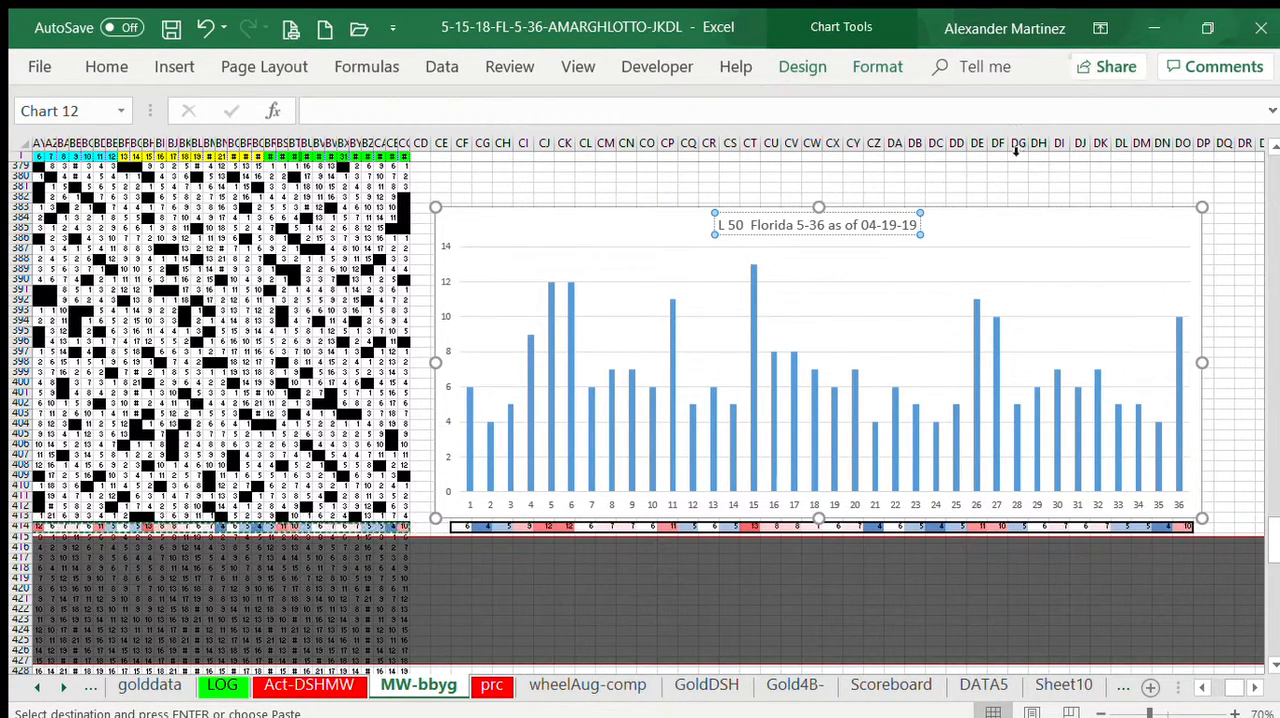
click(951, 170)
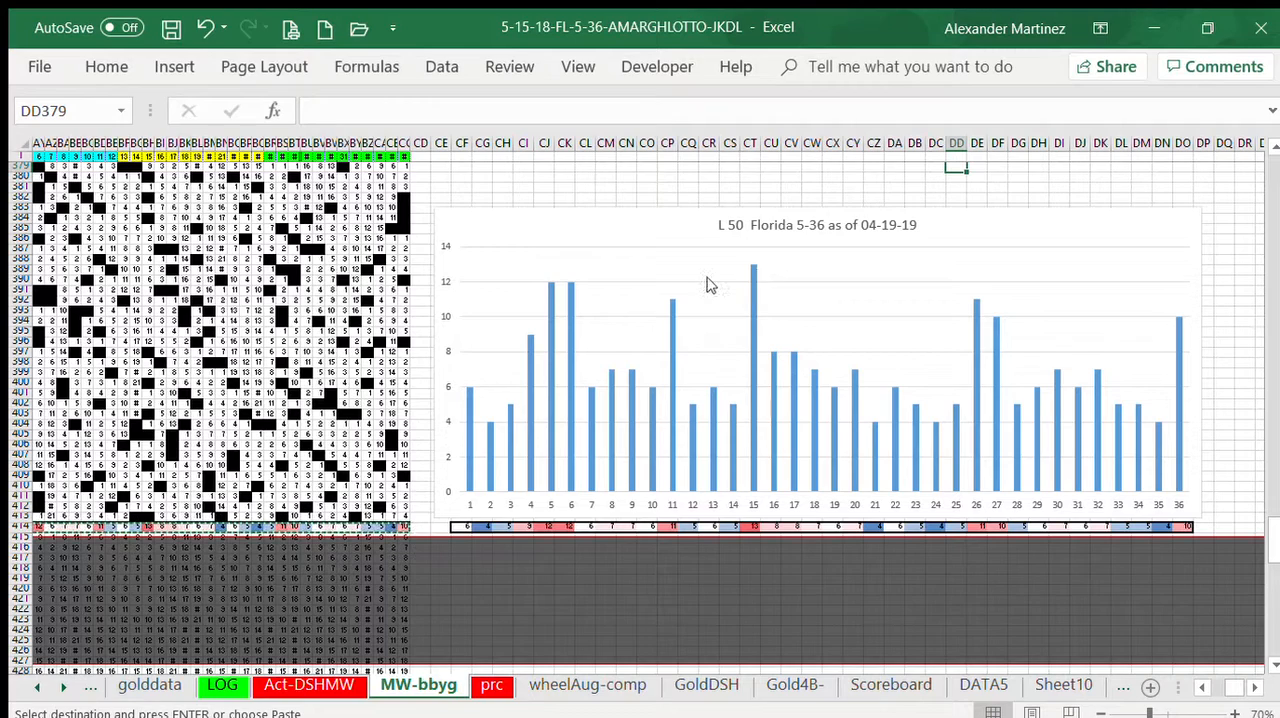
Step: Add data labels above the chart's columns and enlarge the label text
click(749, 274)
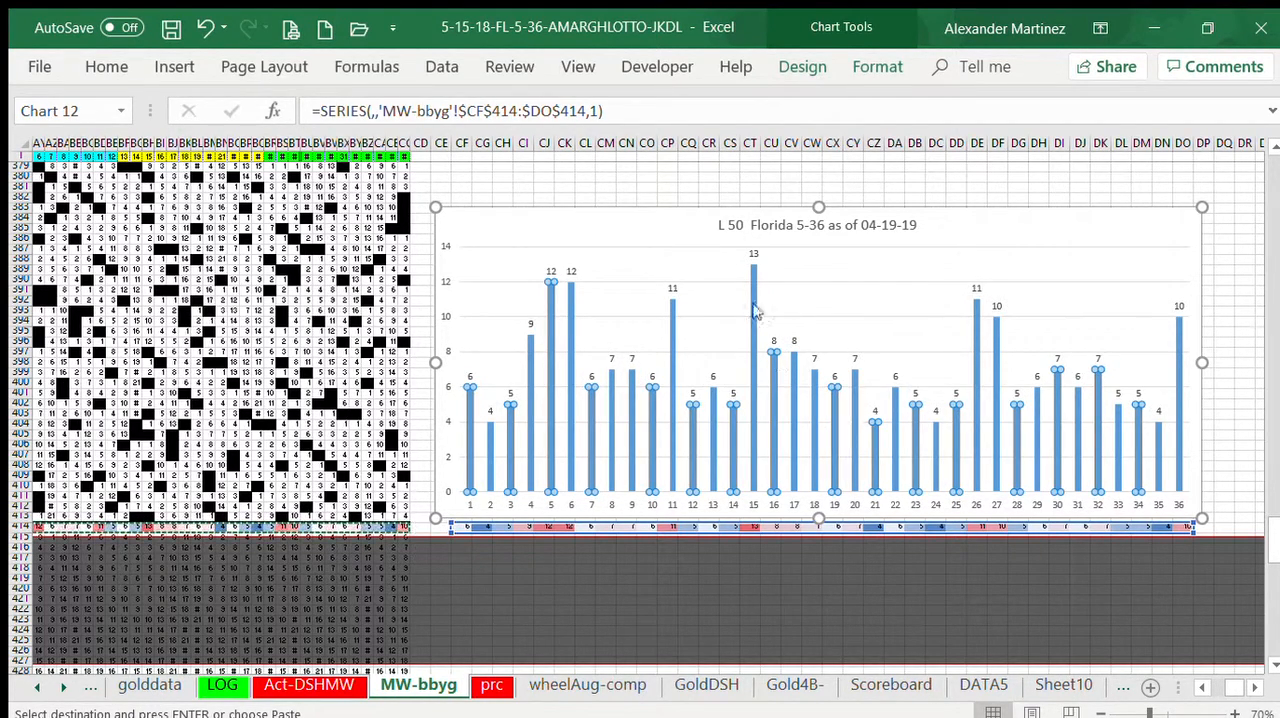
click(753, 248)
click(119, 66)
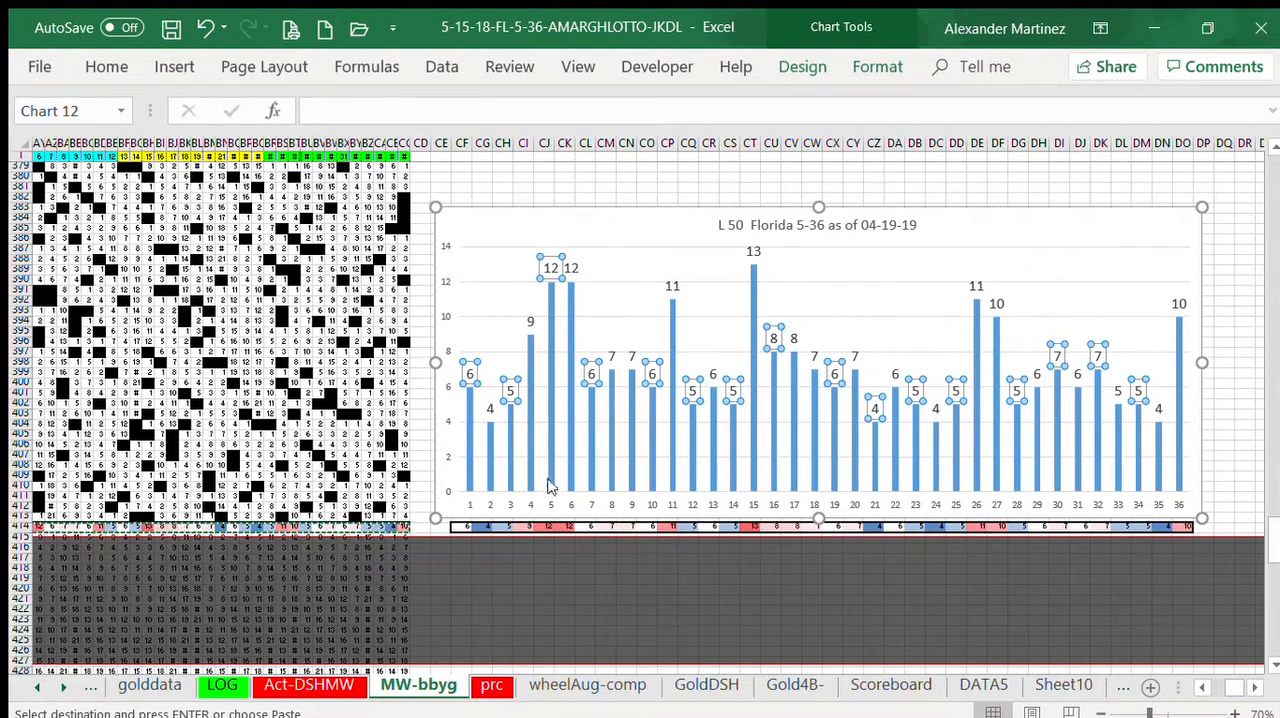
click(544, 197)
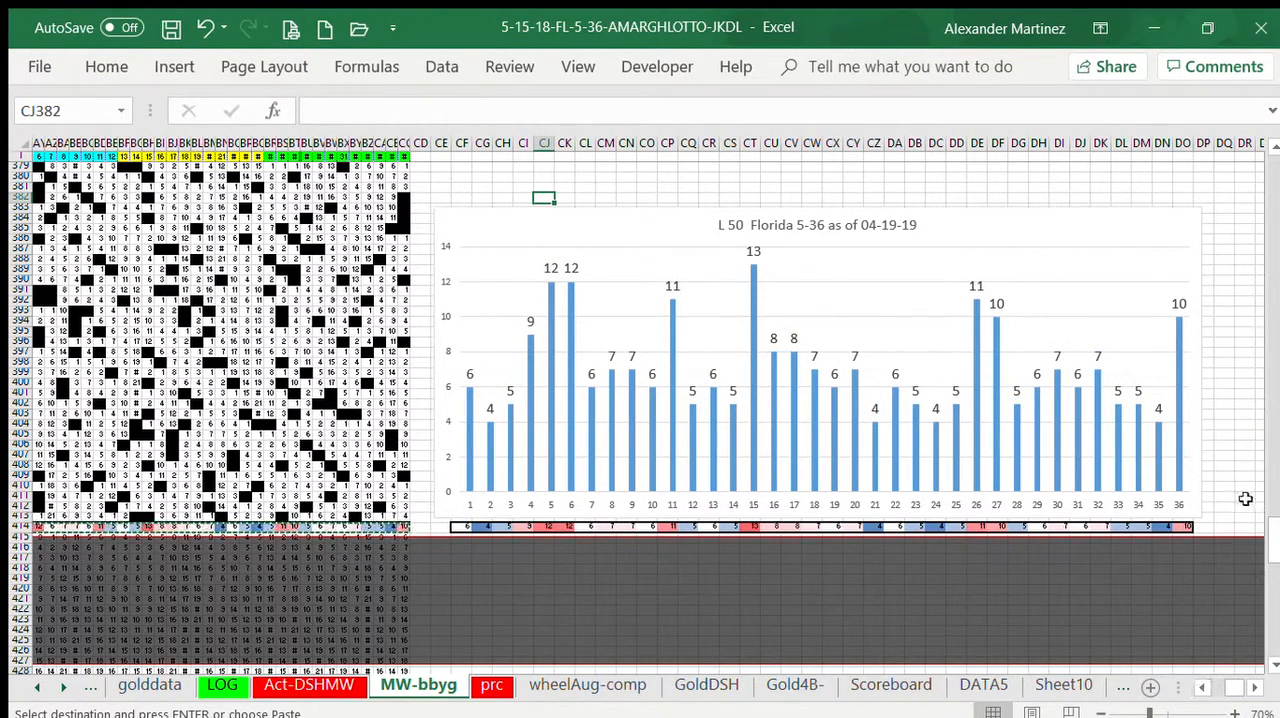
Step: Move the column chart over the black-and-white number grid so its left edge sits at column AS, beside the blue tracking grid
click(1201, 686)
click(1199, 685)
click(1199, 685)
click(1199, 685)
click(1199, 685)
click(1199, 685)
click(1199, 685)
click(1199, 685)
click(1199, 685)
click(1199, 685)
click(1199, 685)
click(1199, 685)
click(1199, 685)
click(1199, 685)
click(1199, 685)
click(1199, 685)
click(1199, 685)
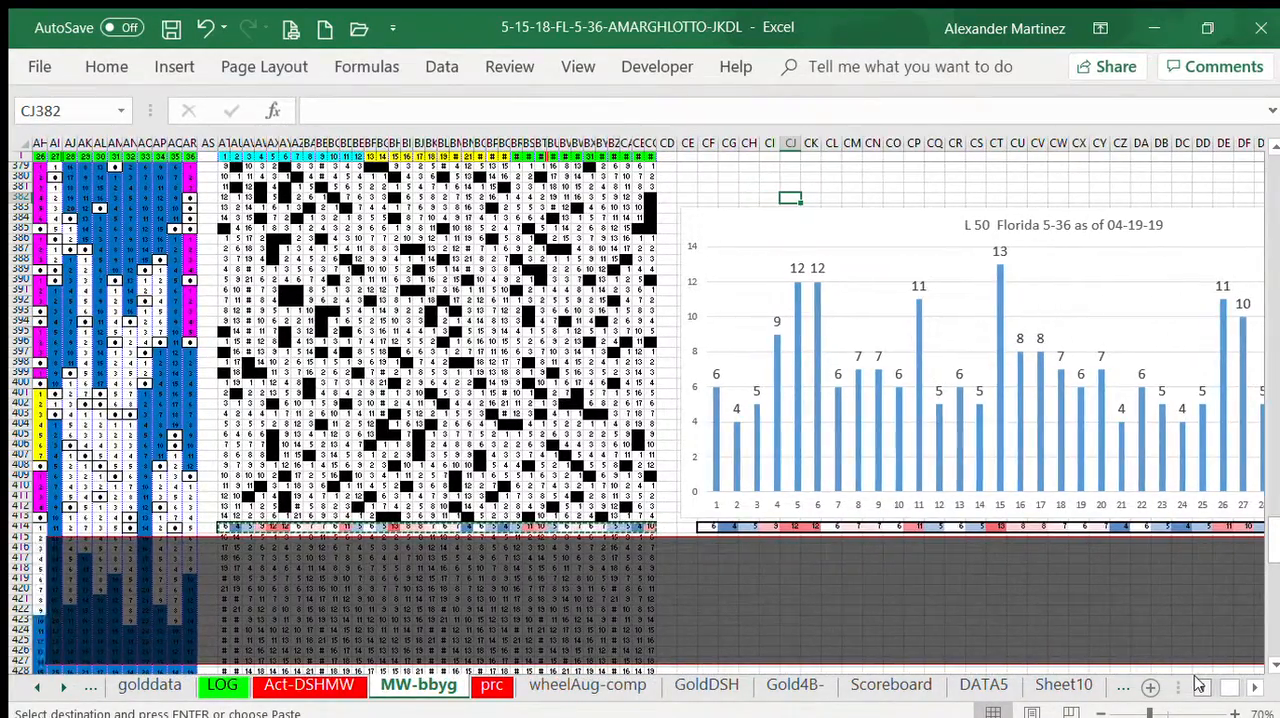
click(1199, 685)
click(1199, 685)
click(1199, 685)
click(1199, 685)
click(1199, 685)
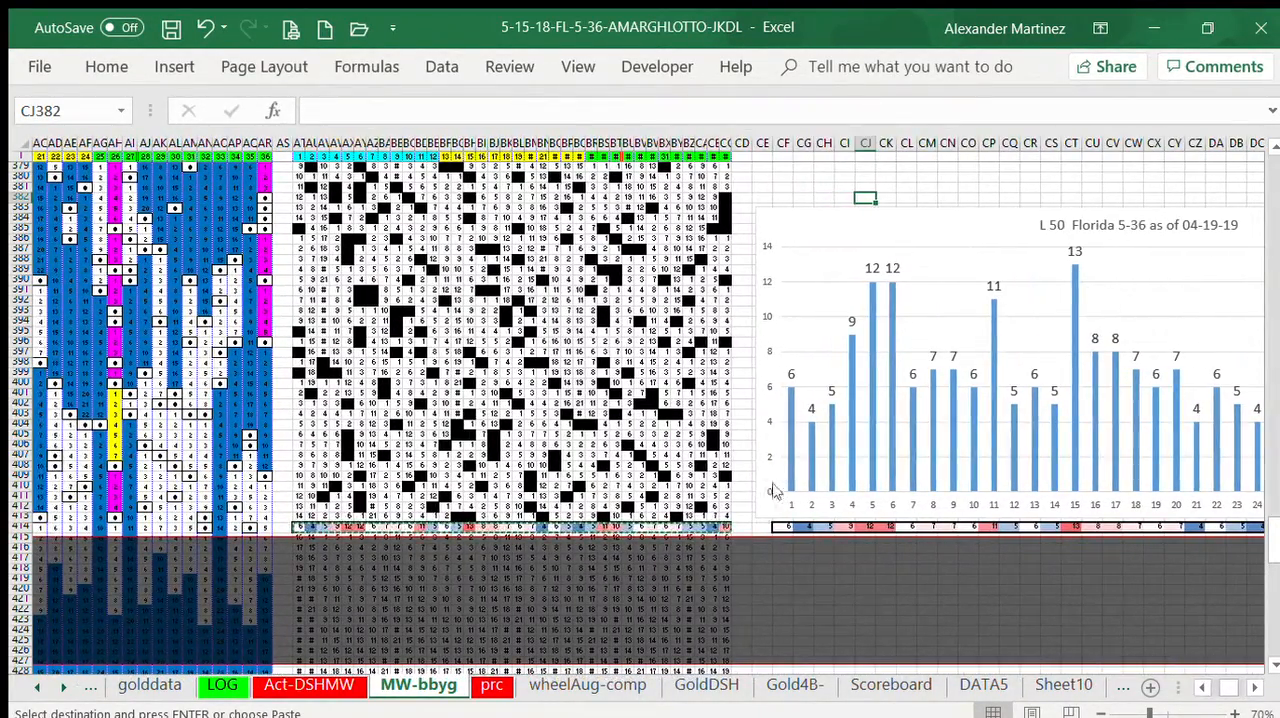
click(757, 259)
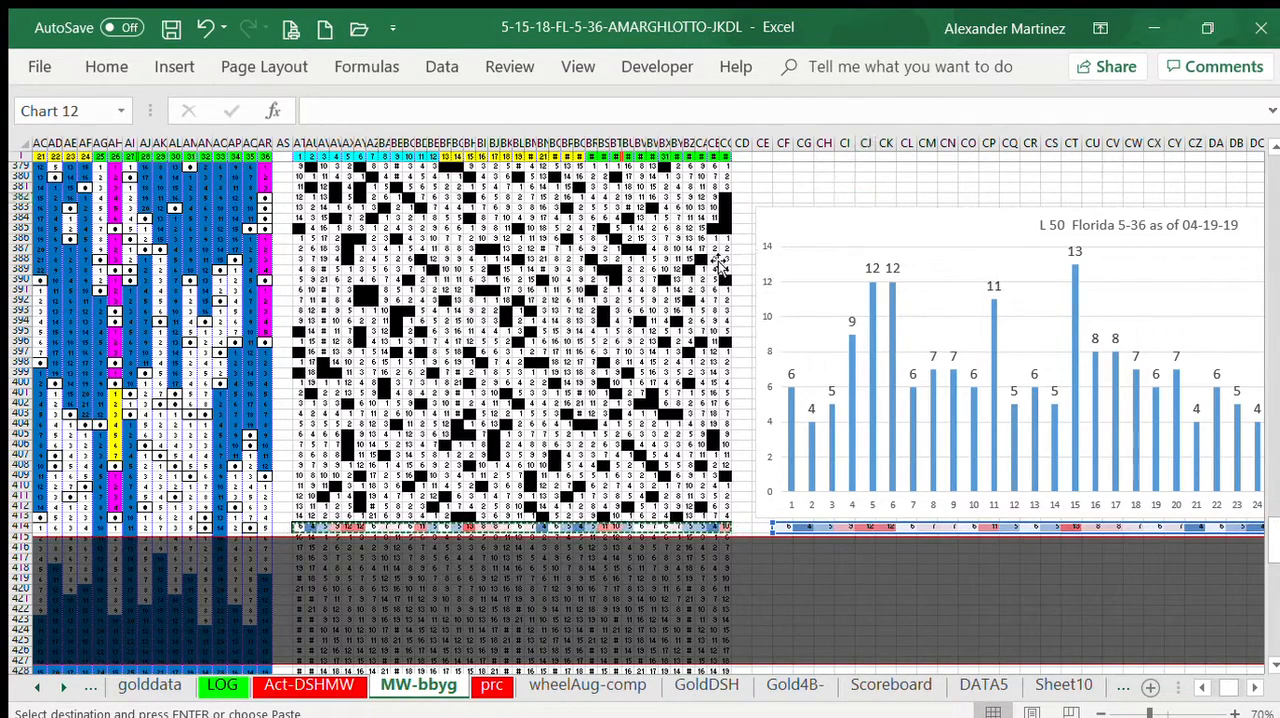
drag(757, 262, 273, 255)
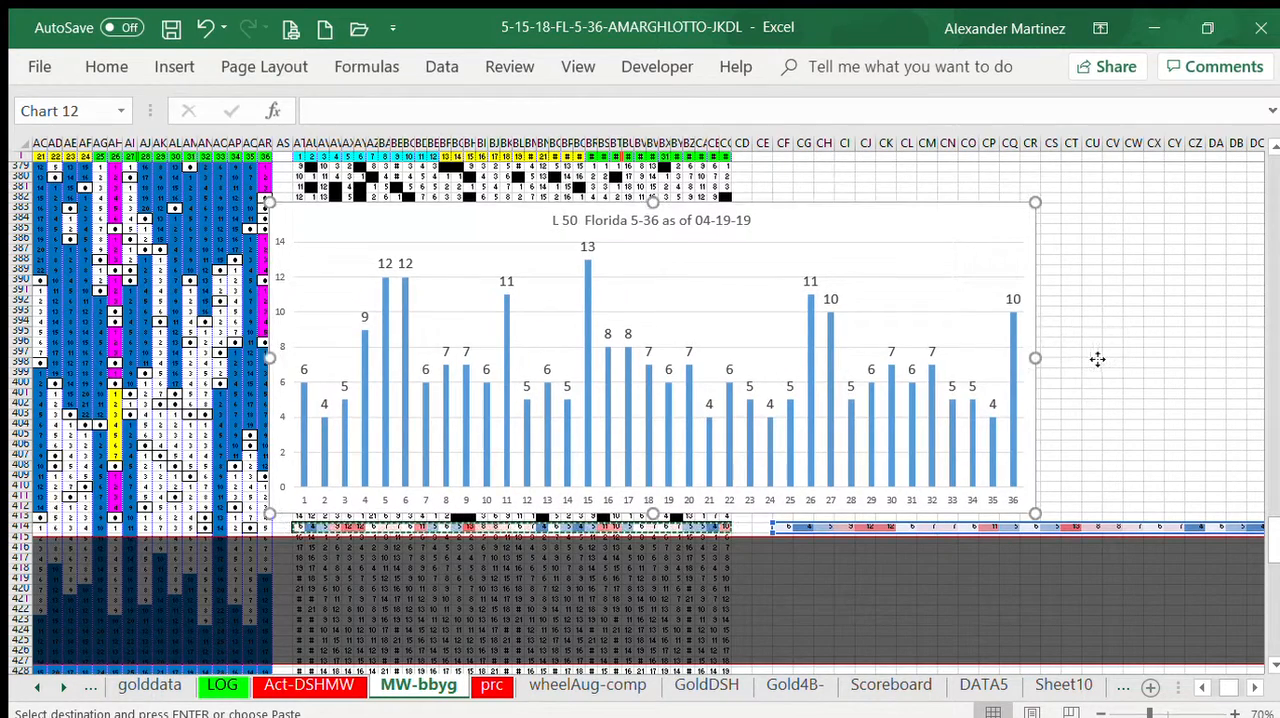
Step: Narrow the chart to end just past column CC, raise its lower edge to about row 408, and add vertical gridlines
drag(847, 375, 748, 360)
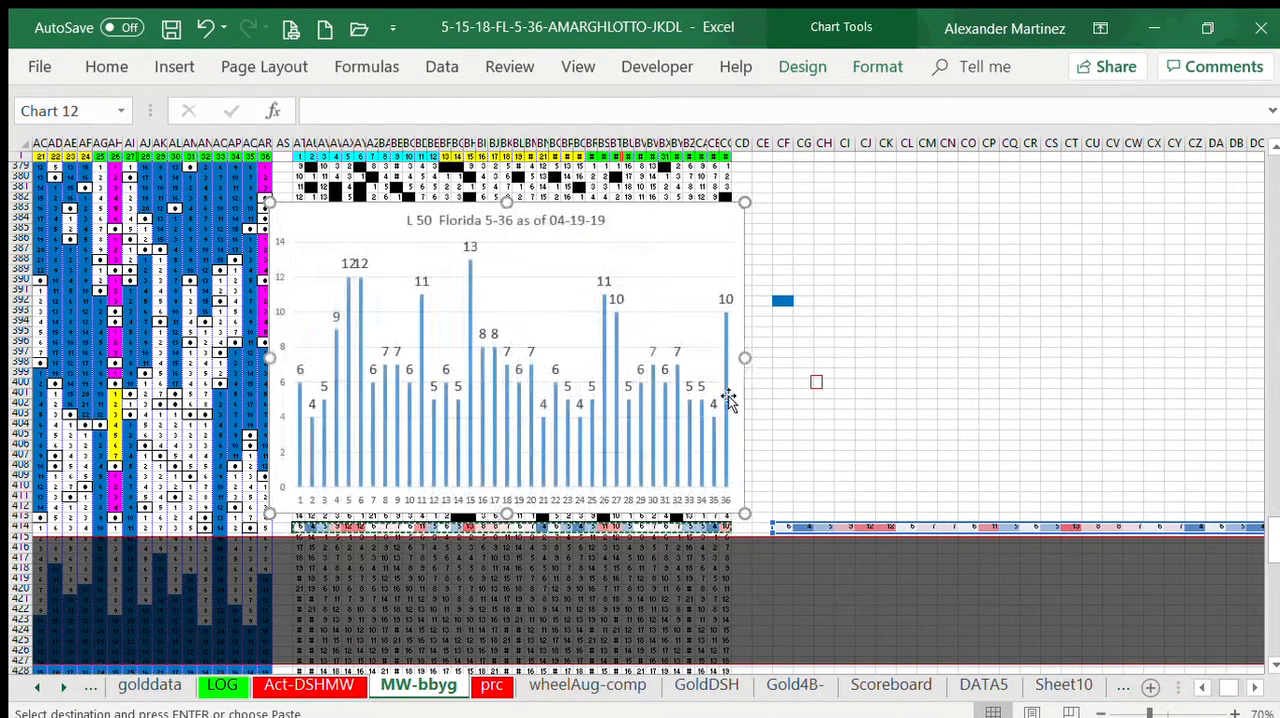
drag(513, 502, 560, 471)
click(598, 459)
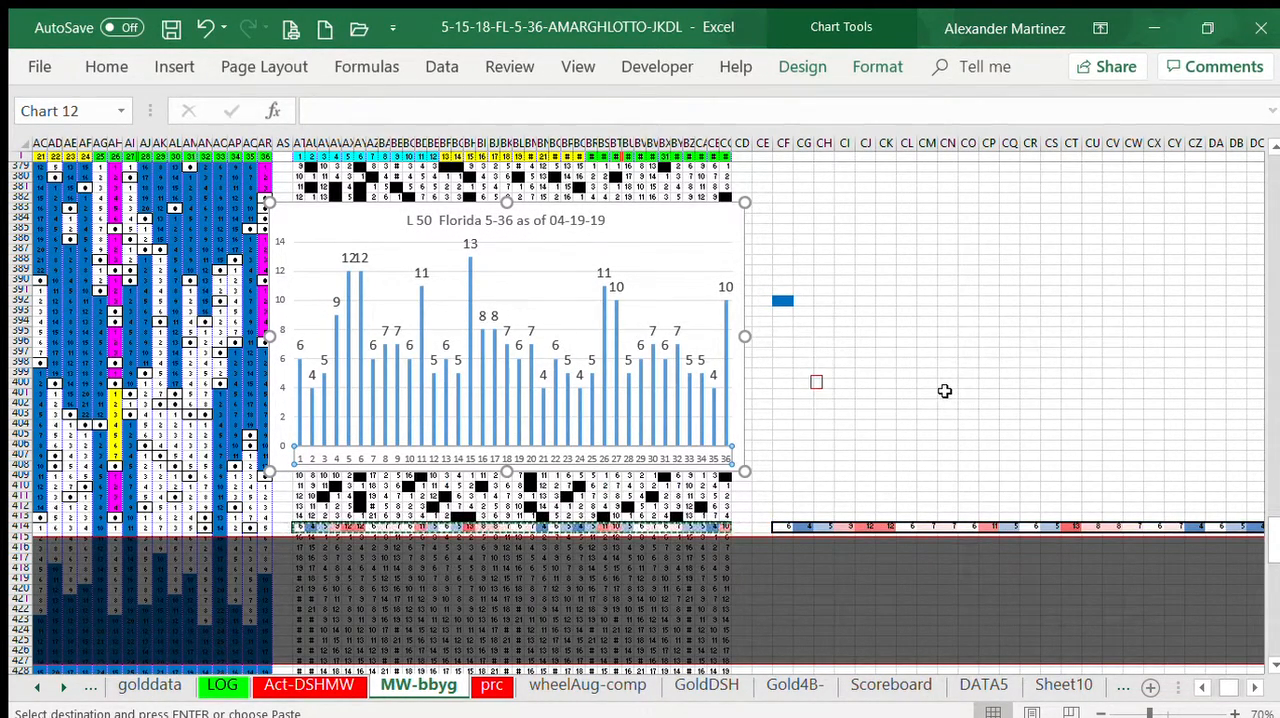
click(892, 384)
Step: Fill the formulas in AT411:CC411 down through row 424, overwriting the hit counts in row 414
drag(298, 495, 921, 587)
drag(801, 604, 1274, 526)
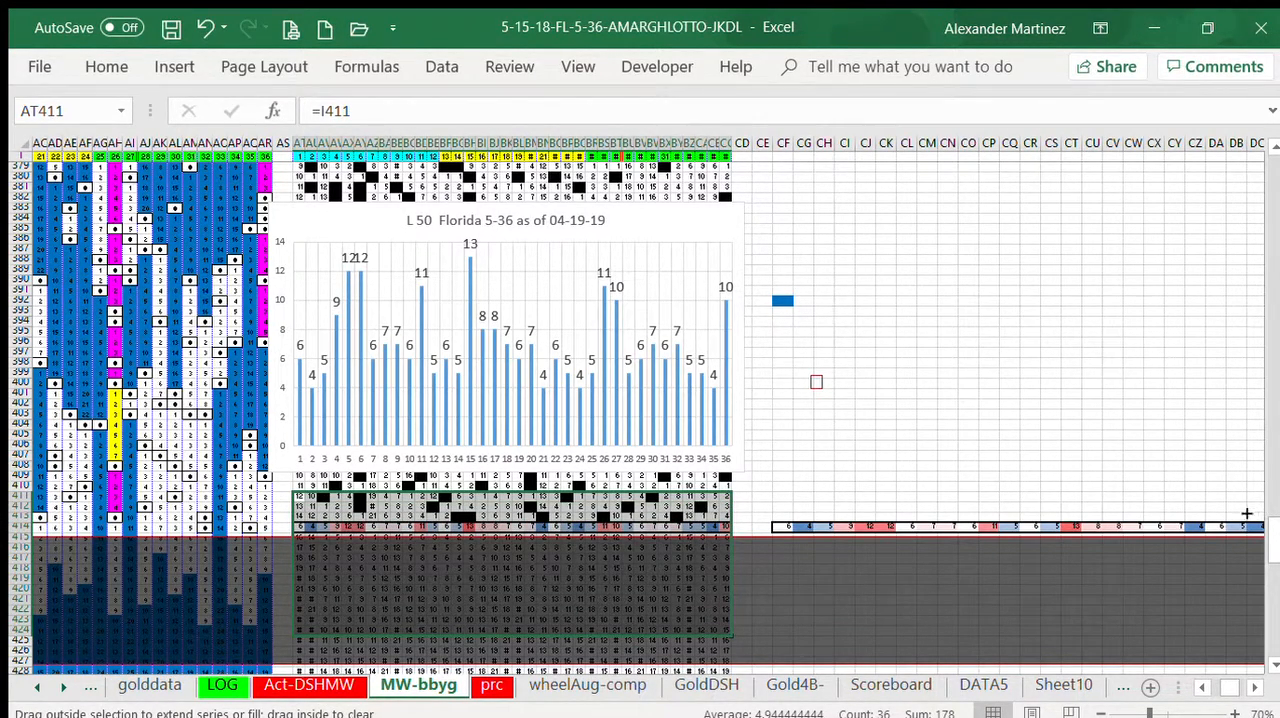
drag(662, 611, 662, 611)
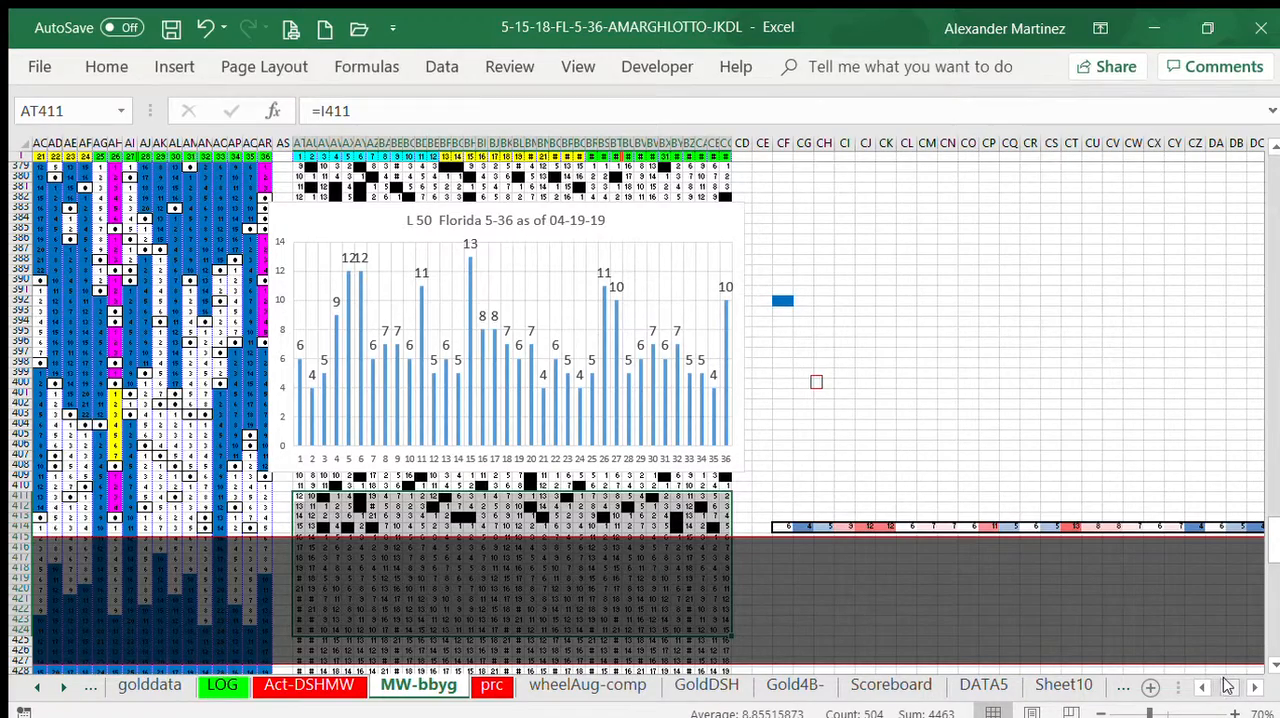
scroll(1229, 689, right, 3)
scroll(1226, 687, left, 8)
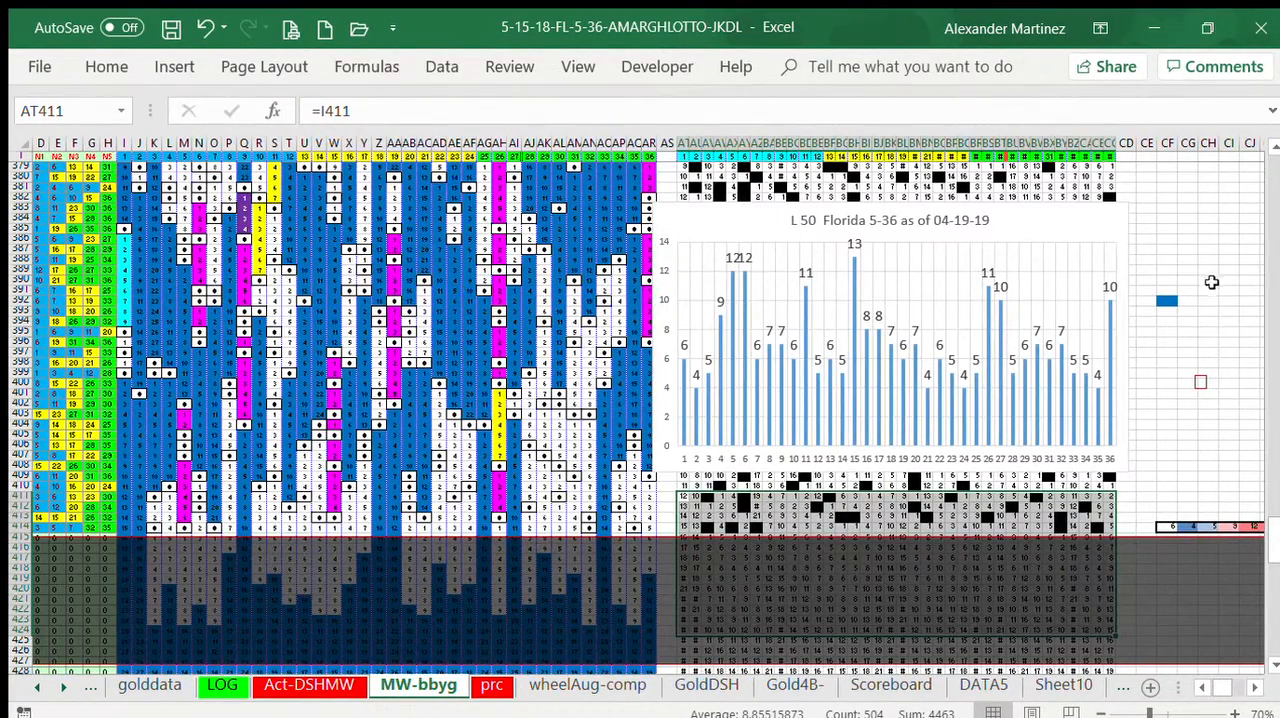
click(1211, 283)
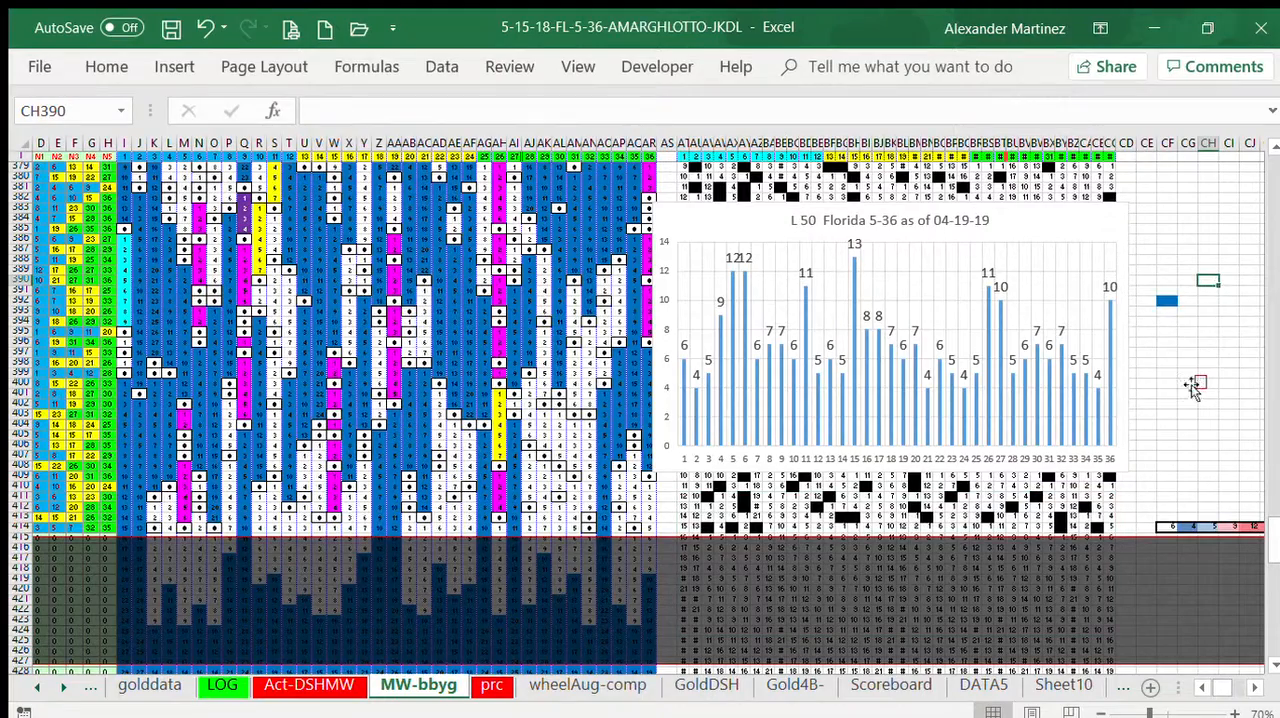
Step: Move the small red-outlined rectangle from near CG400 to column AS, just below the chart's lower-left corner
scroll(1152, 690, right, 1)
scroll(1152, 690, left, 2)
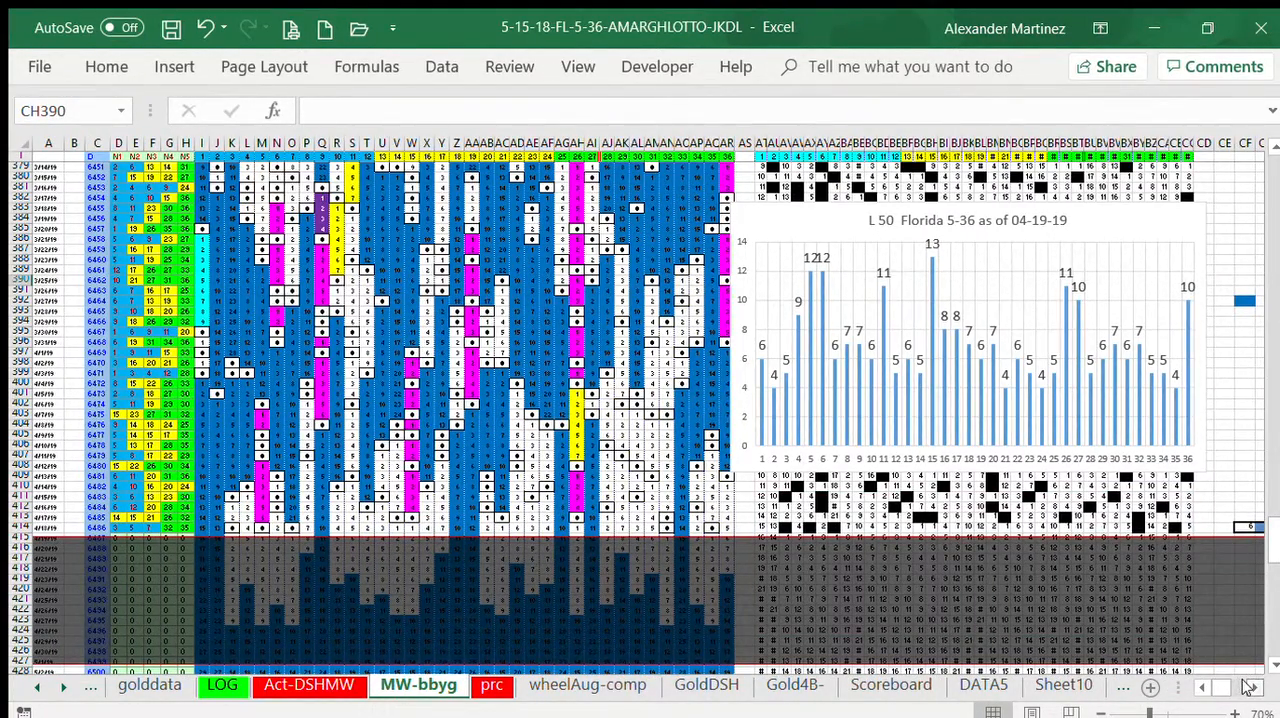
scroll(1246, 686, right, 1)
click(1245, 382)
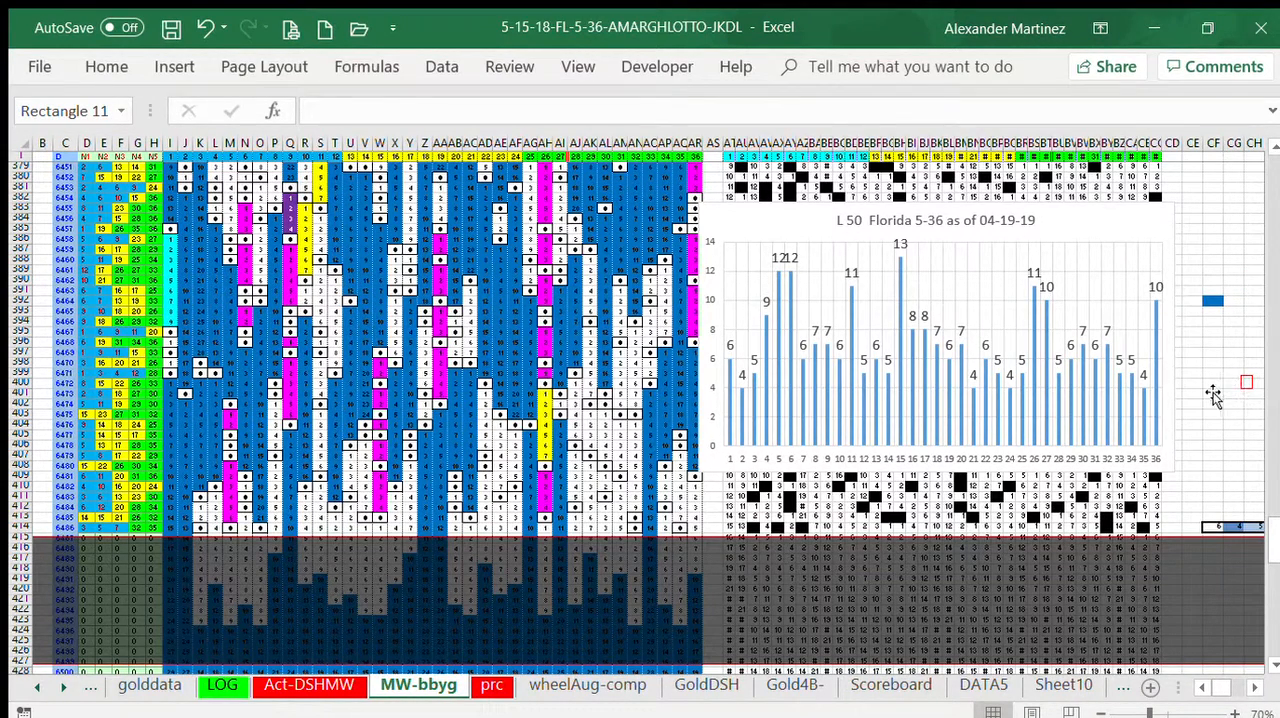
mouse_move(1238, 383)
mouse_down()
mouse_move(916, 491)
mouse_move(711, 484)
mouse_move(720, 511)
mouse_up()
click(1234, 322)
click(1224, 400)
click(1203, 687)
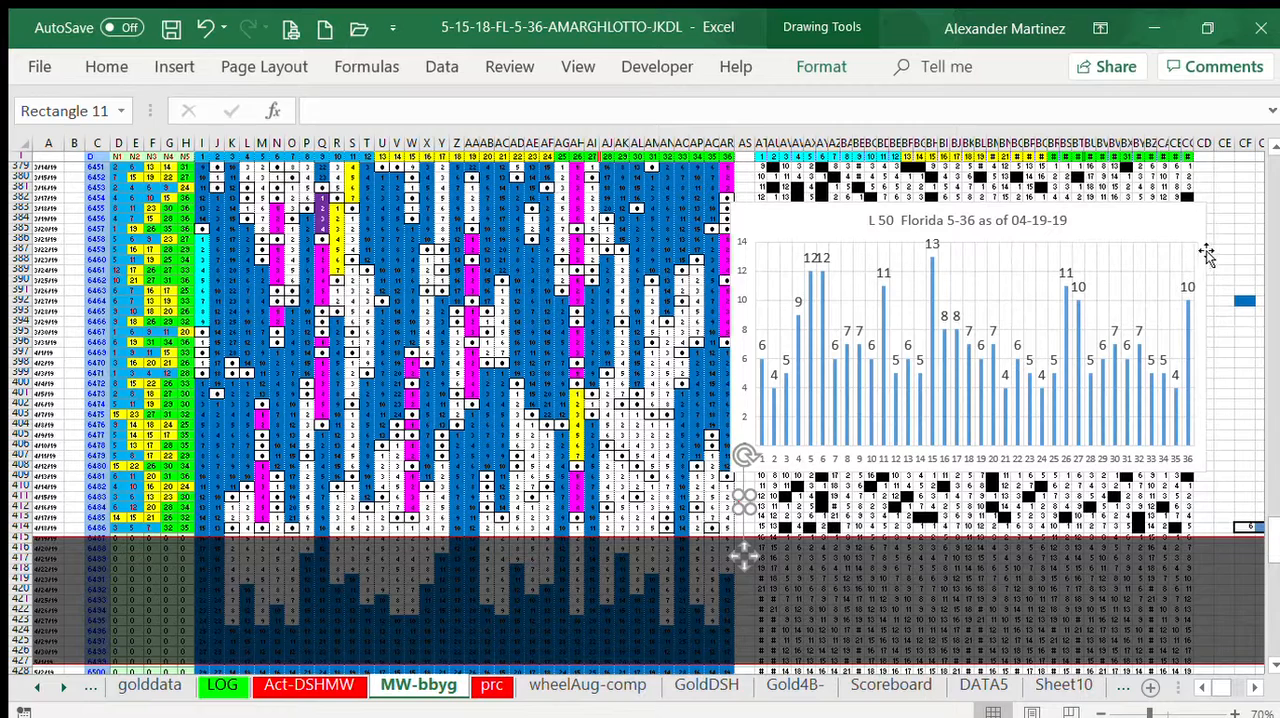
Step: Place the red-outlined rectangle on number 5's cell in row 415, and shift the dark overlay down to start at row 418
click(1225, 229)
click(742, 503)
drag(700, 489, 269, 212)
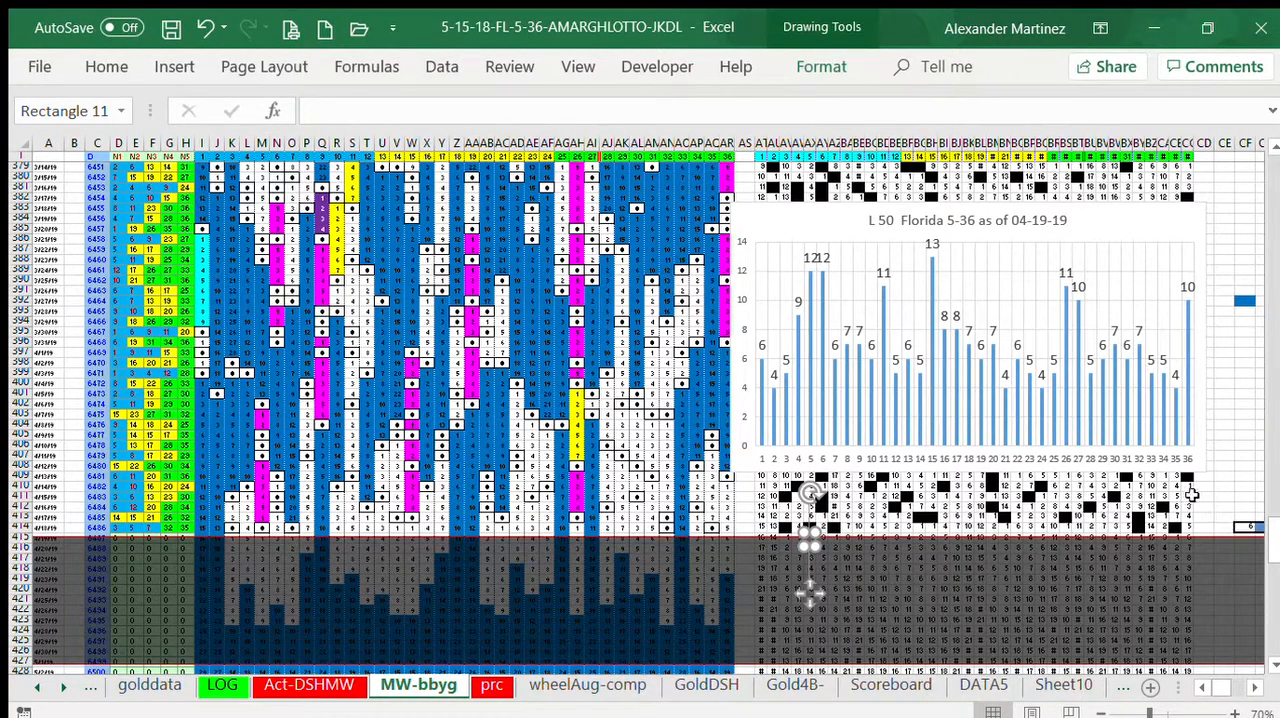
key(Escape)
mouse_move(1113, 551)
mouse_down()
mouse_move(1123, 575)
mouse_move(1111, 592)
mouse_up()
Step: Copy the red-outlined rectangle from number 5's column in row 415, and paste the duplicate at CE405
click(808, 538)
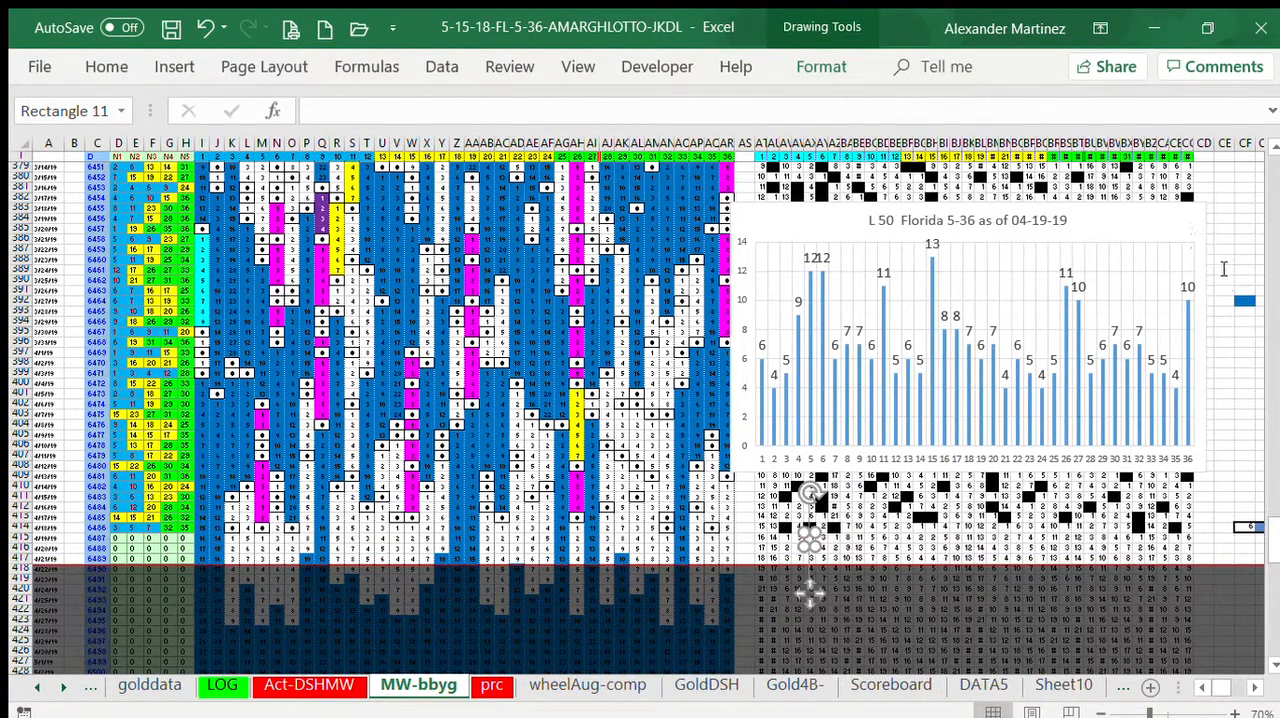
click(1222, 434)
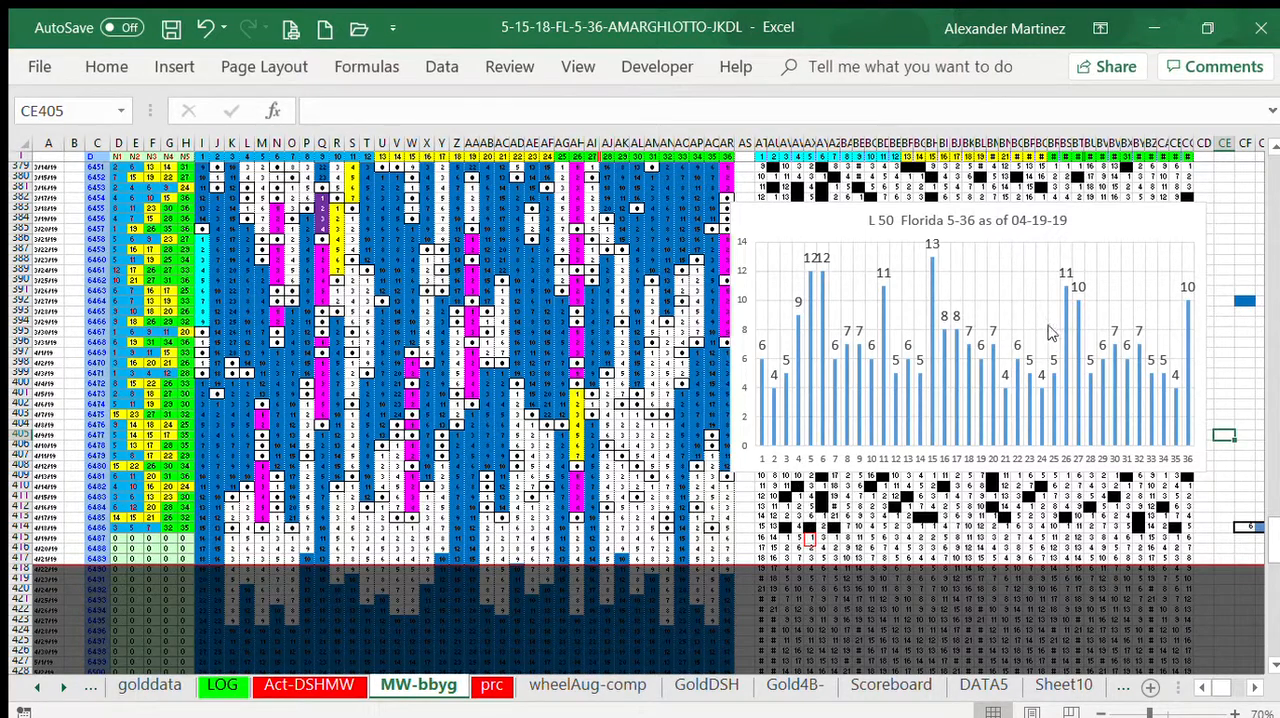
click(1015, 300)
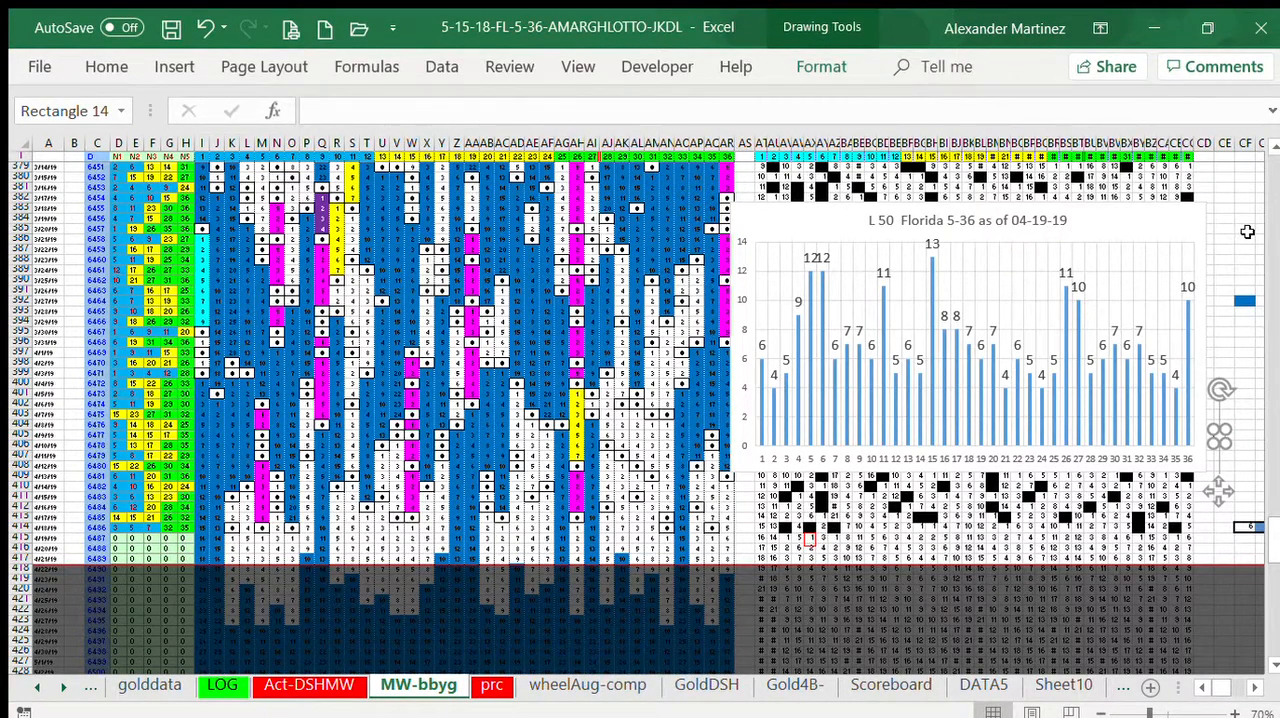
click(1243, 238)
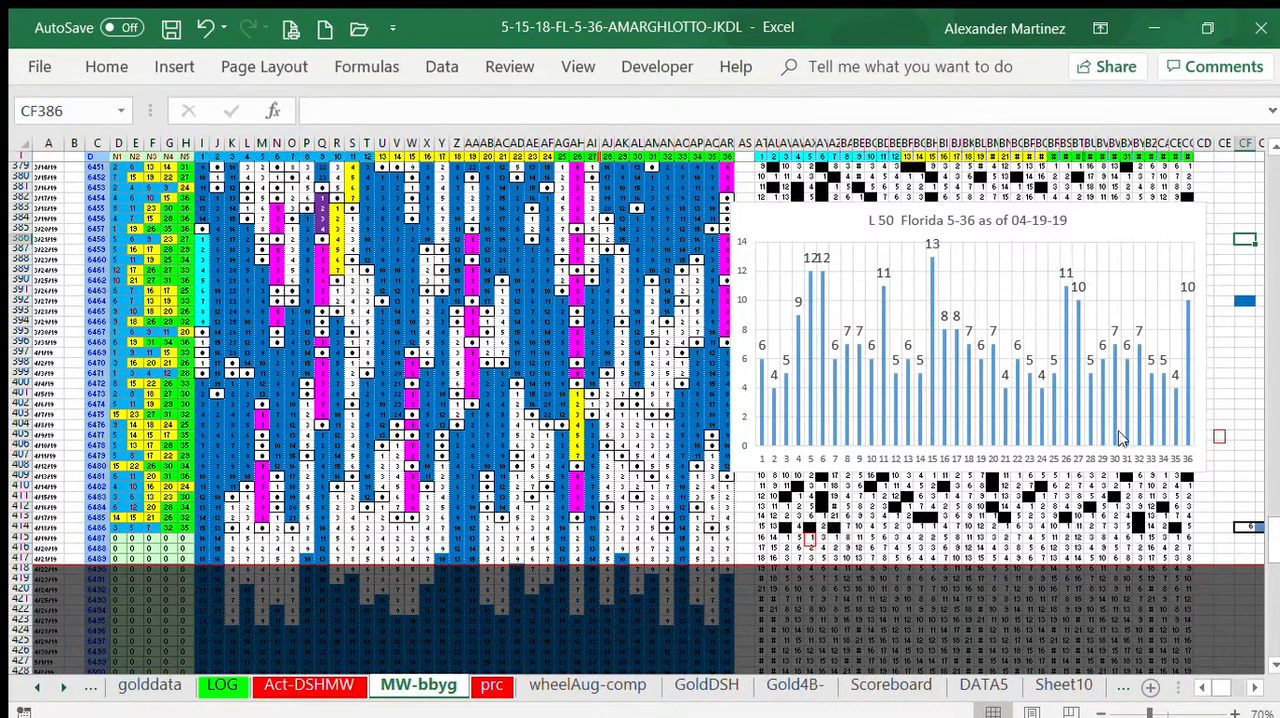
click(1222, 440)
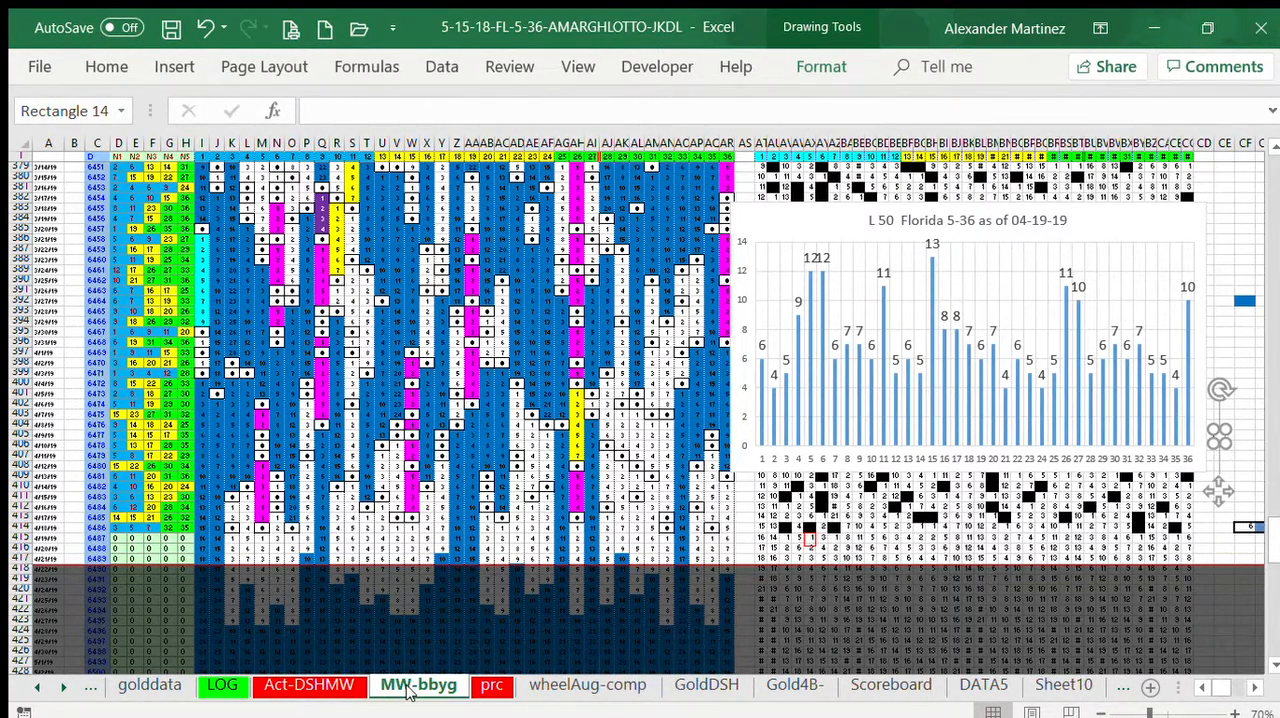
click(1242, 343)
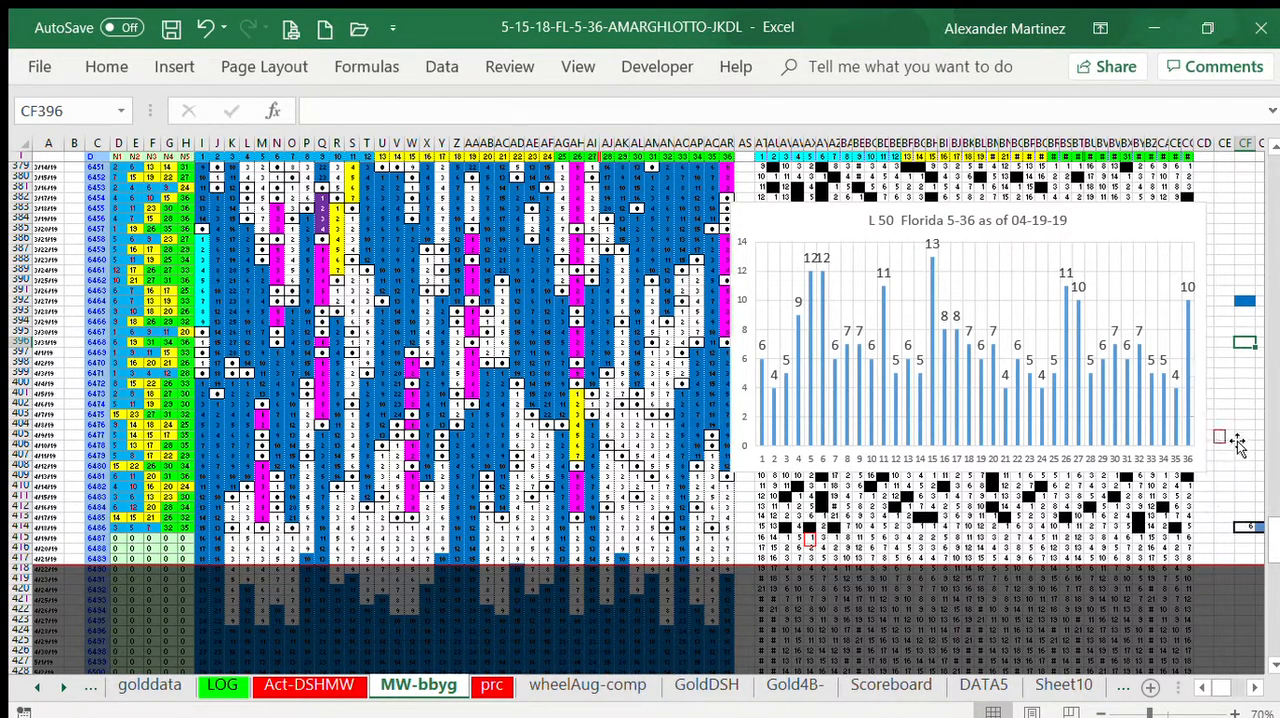
Step: Move the duplicate red-outlined rectangle just beyond the chart's lower-right corner, and shift the dark overlay up to start at row 415
click(1232, 440)
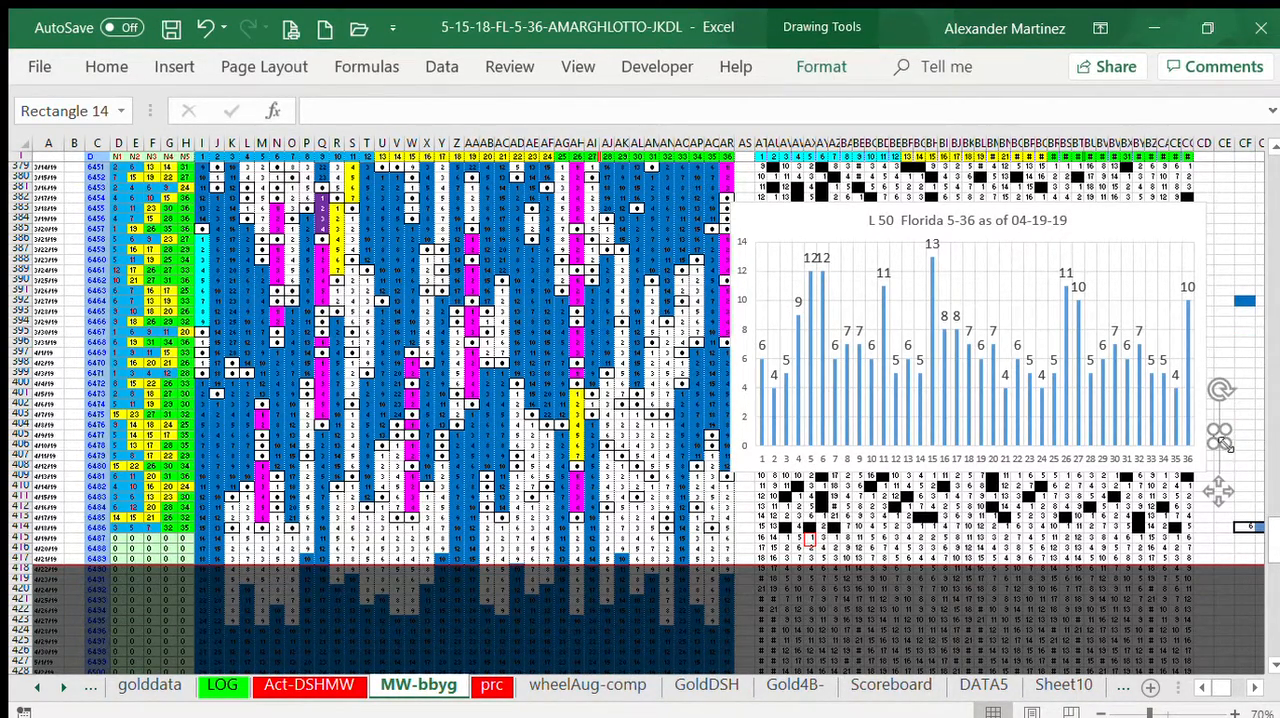
mouse_move(1235, 430)
mouse_down()
mouse_move(1144, 485)
mouse_move(818, 545)
mouse_move(1046, 529)
mouse_move(1212, 476)
mouse_up()
click(1230, 250)
click(1240, 363)
mouse_move(918, 608)
mouse_down()
mouse_move(909, 571)
mouse_move(907, 588)
mouse_up()
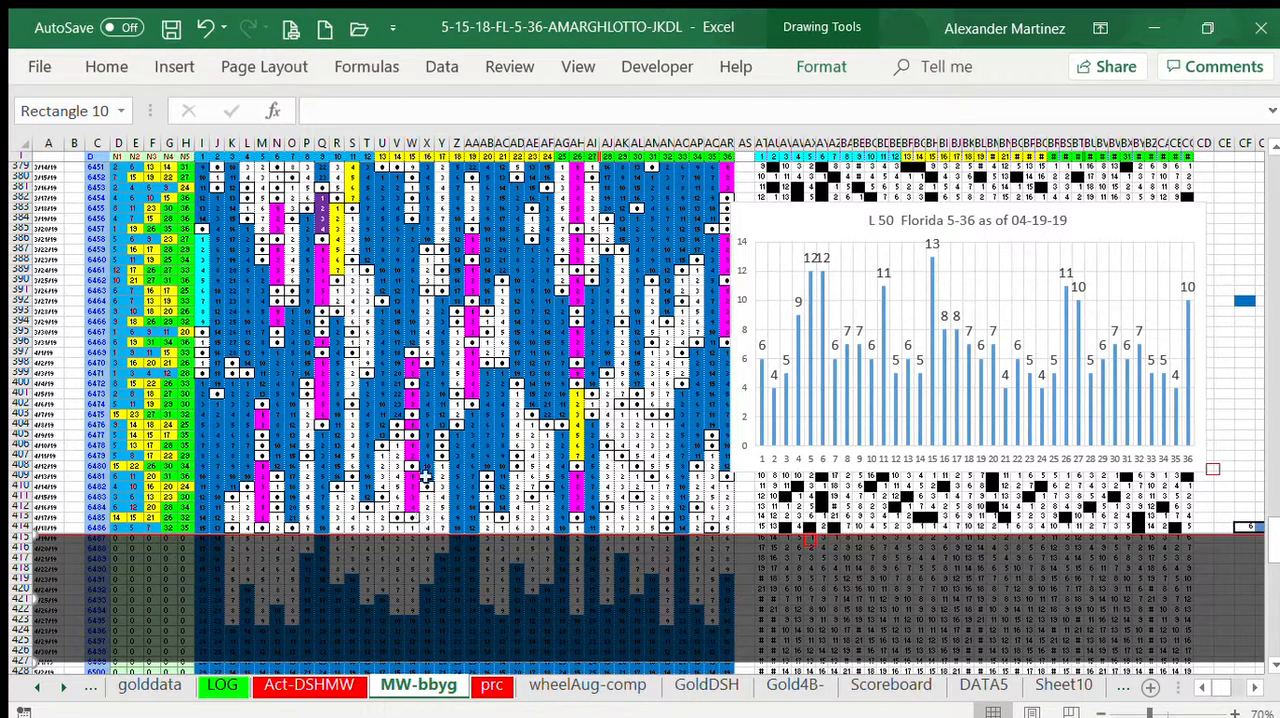
Step: Highlight number 15's column W, place the red-outlined rectangle on number 15's cell in row 415, and paste another duplicate near CE400
click(412, 143)
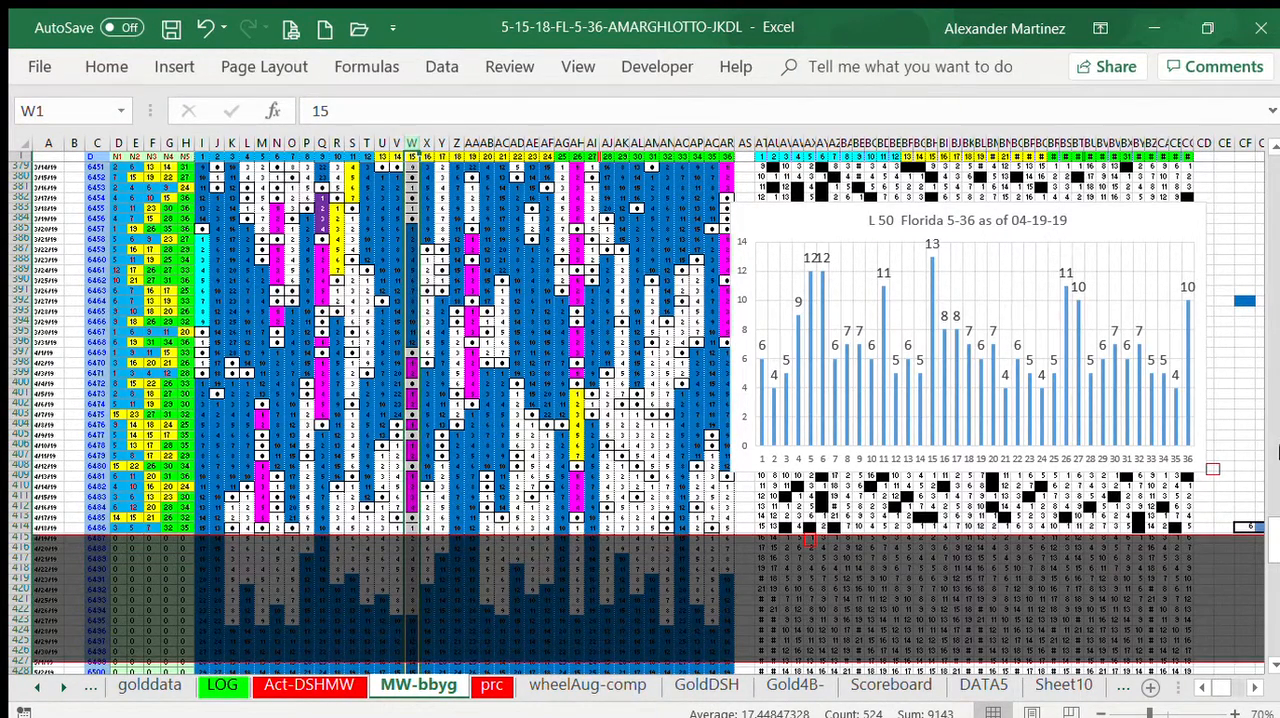
drag(1213, 468, 911, 515)
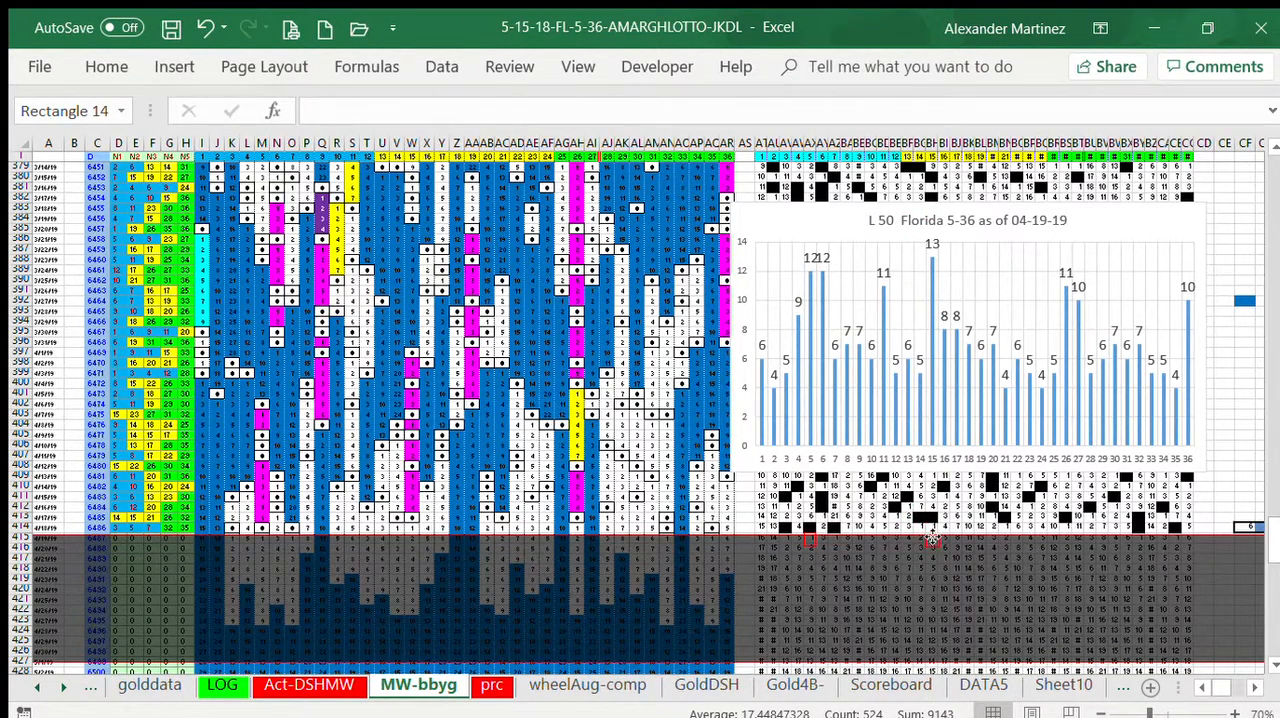
key(Escape)
key(ctrl+v)
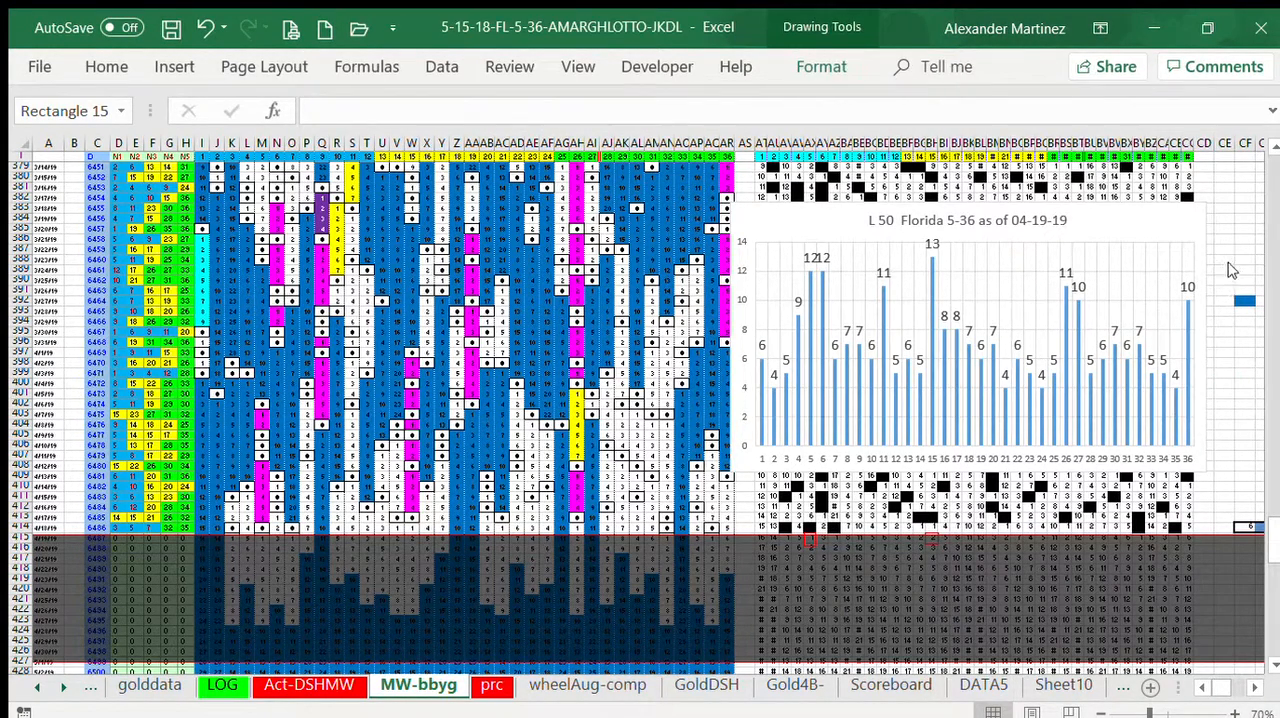
click(1230, 250)
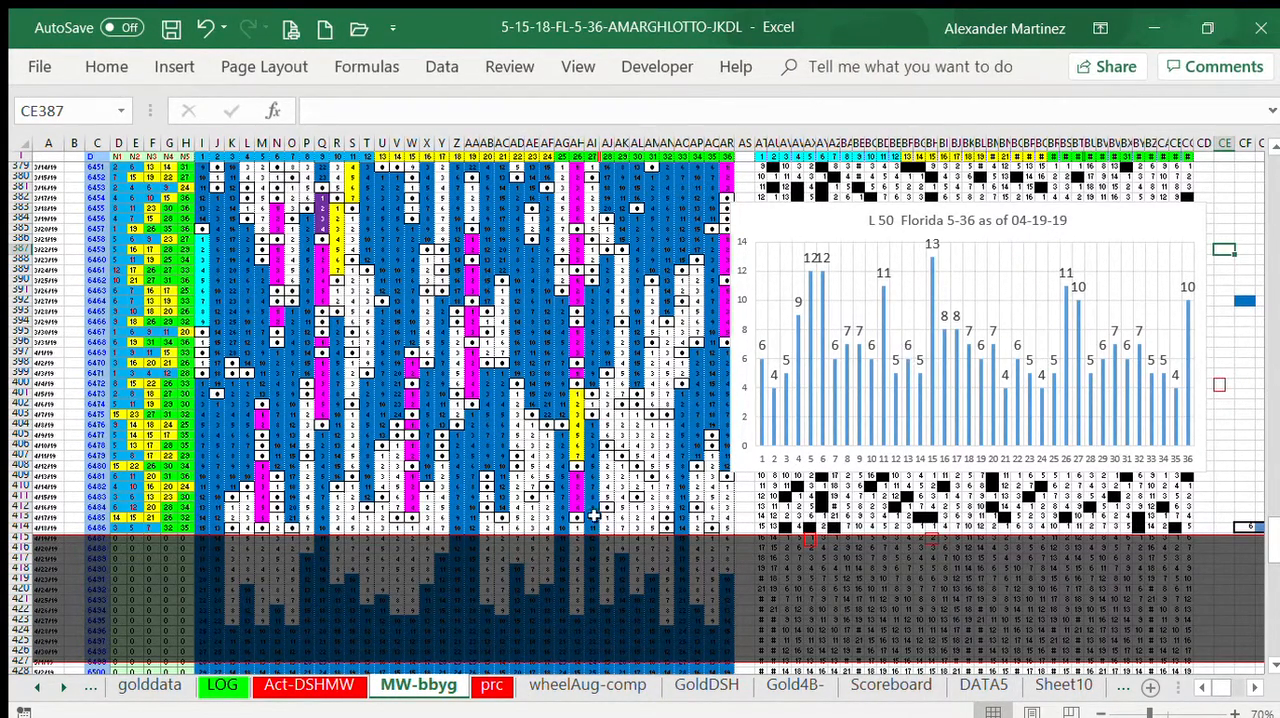
Step: Highlight number 26's column AH and place the duplicate red-outlined rectangle on number 26's cell in row 415
click(579, 143)
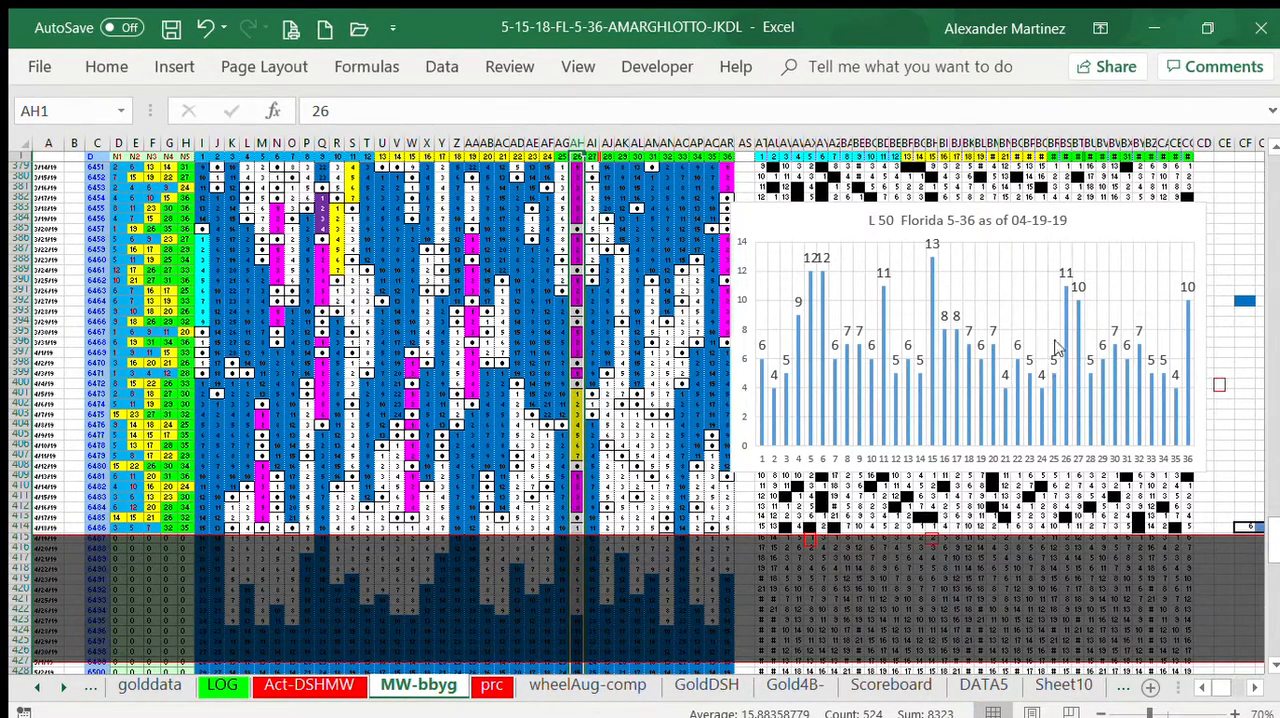
click(1233, 354)
drag(1220, 386, 1080, 528)
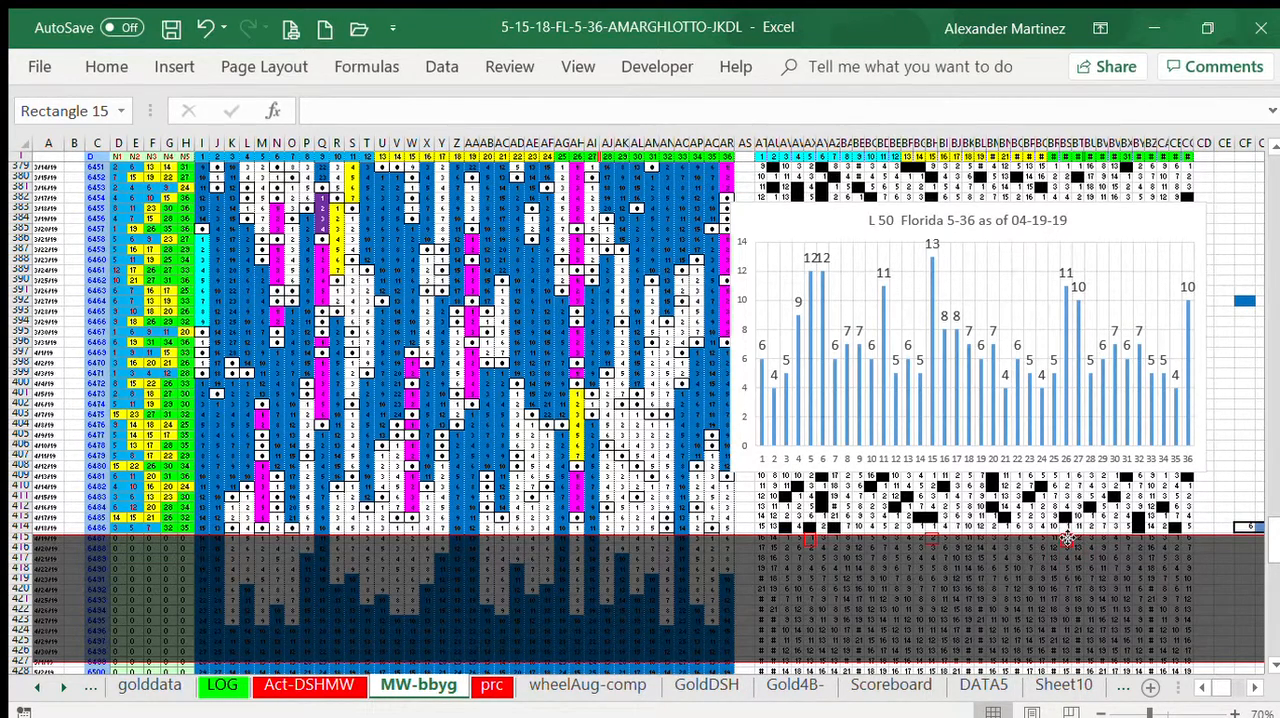
drag(1068, 538, 1066, 592)
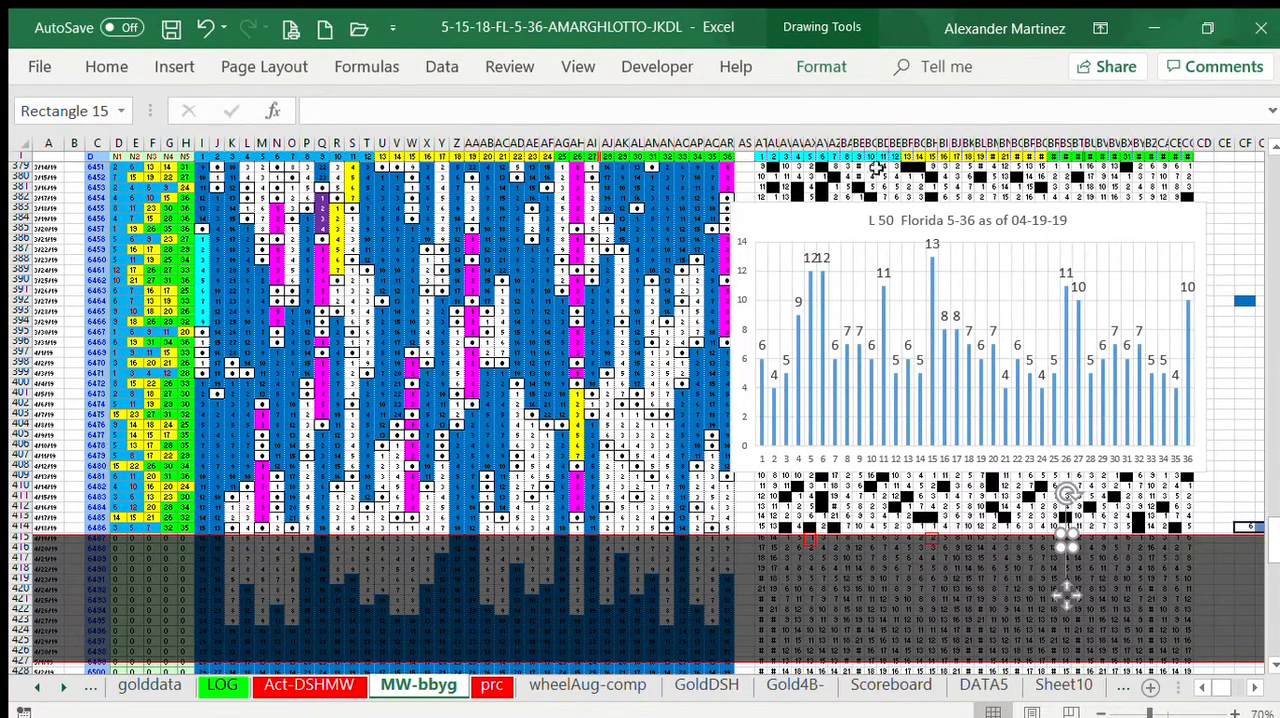
Step: Increase the height of header row 1 and shrink the header numbers in BM1:CC1 to fit their narrow columns
drag(15, 166, 739, 167)
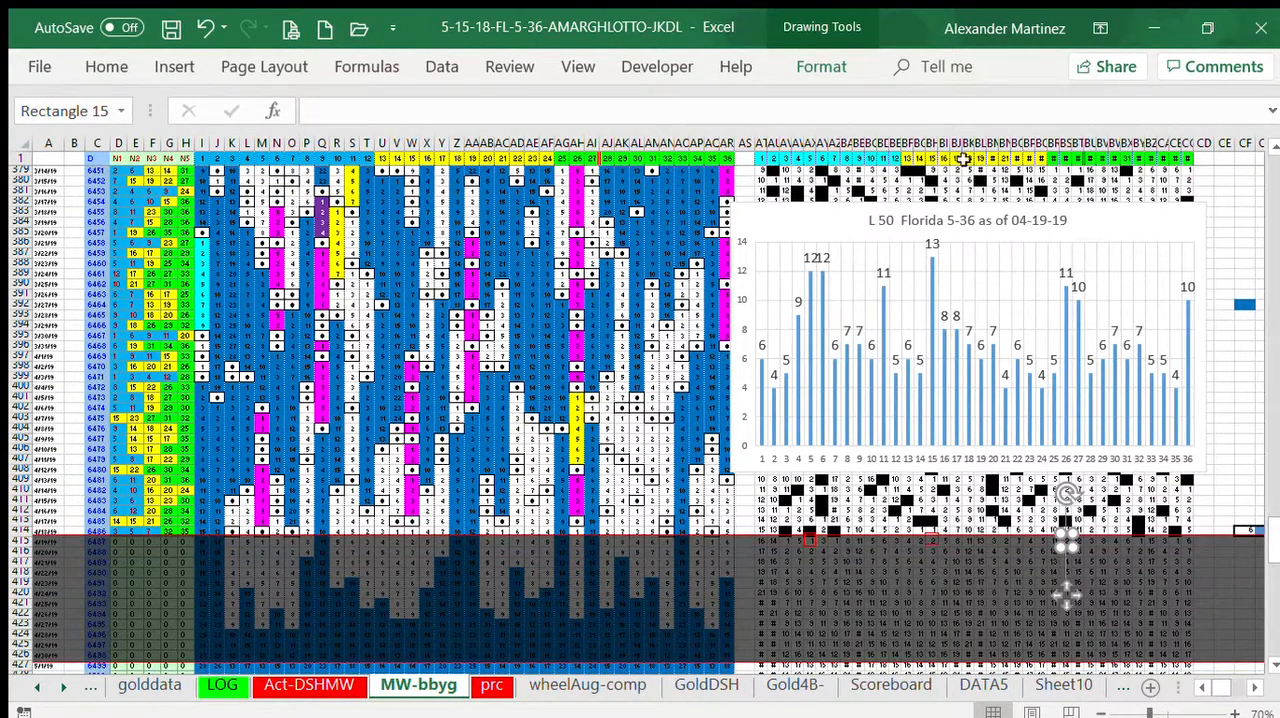
drag(988, 156, 1182, 155)
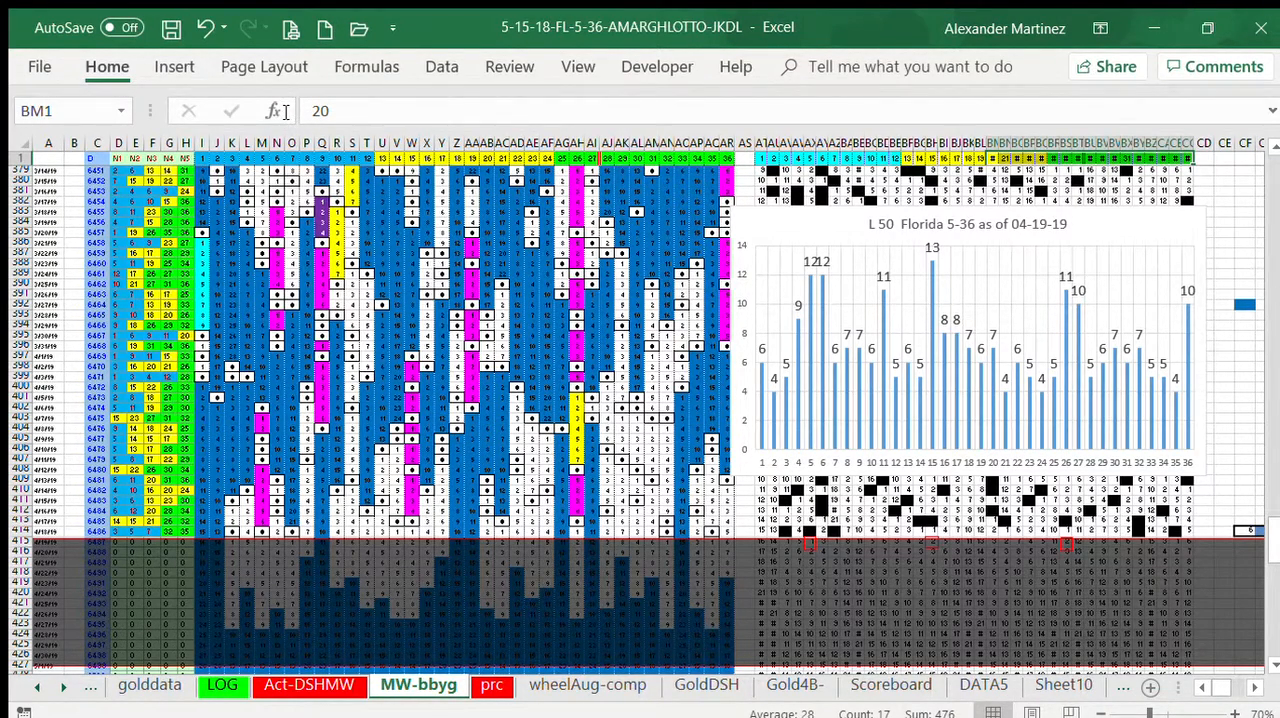
click(1224, 221)
drag(996, 158, 1190, 158)
click(119, 63)
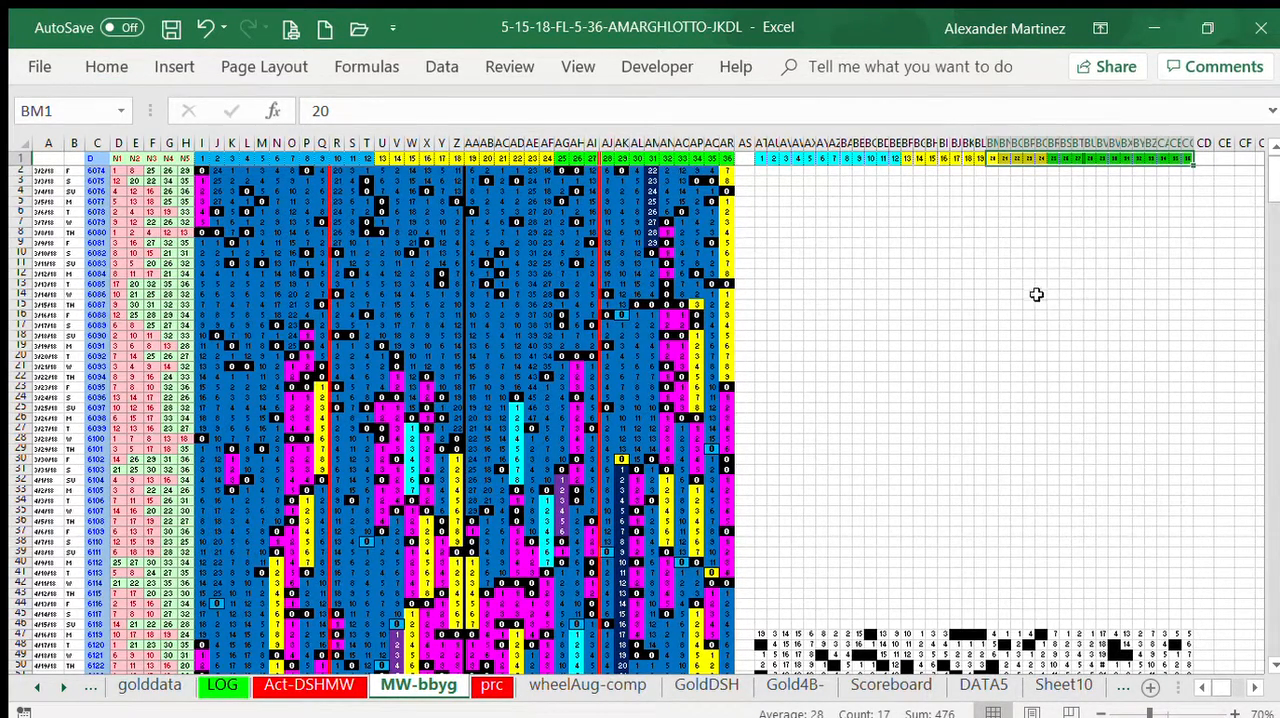
click(106, 66)
click(957, 222)
drag(1273, 188, 1275, 554)
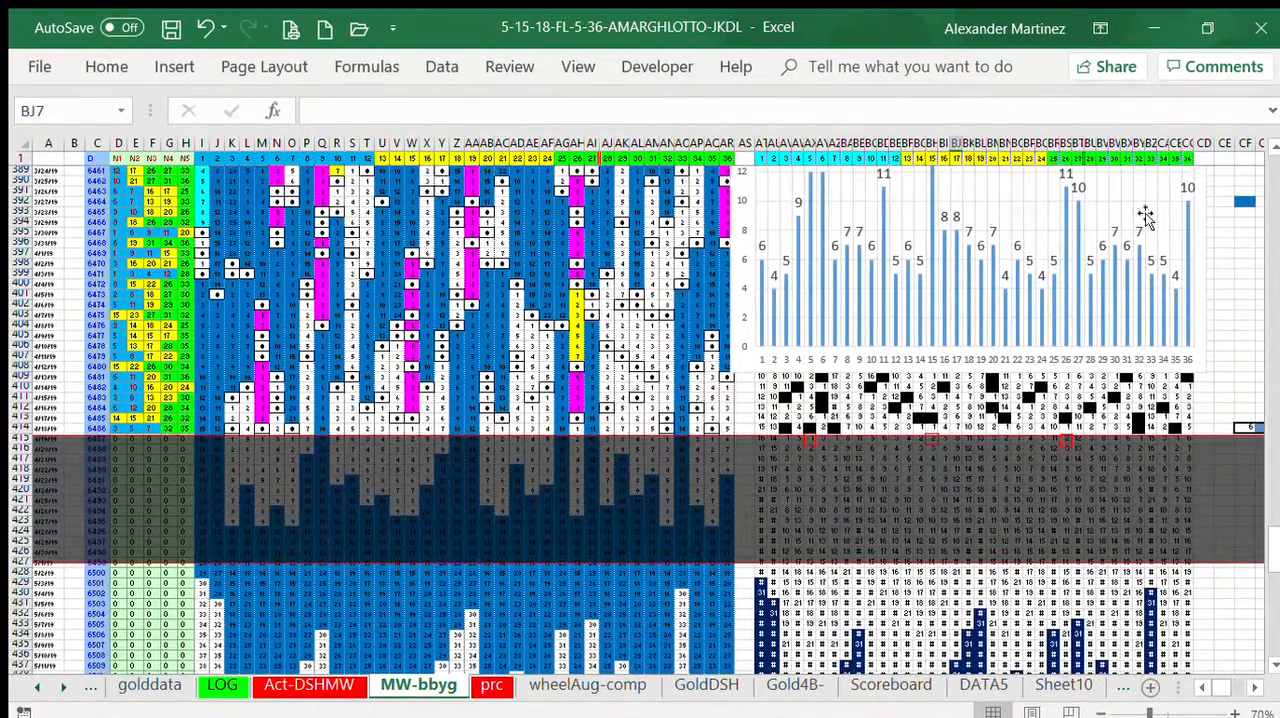
Step: Examine number 26's column BS beside the chart and the grid columns AC and AF for numbers 21 and 24
click(1068, 147)
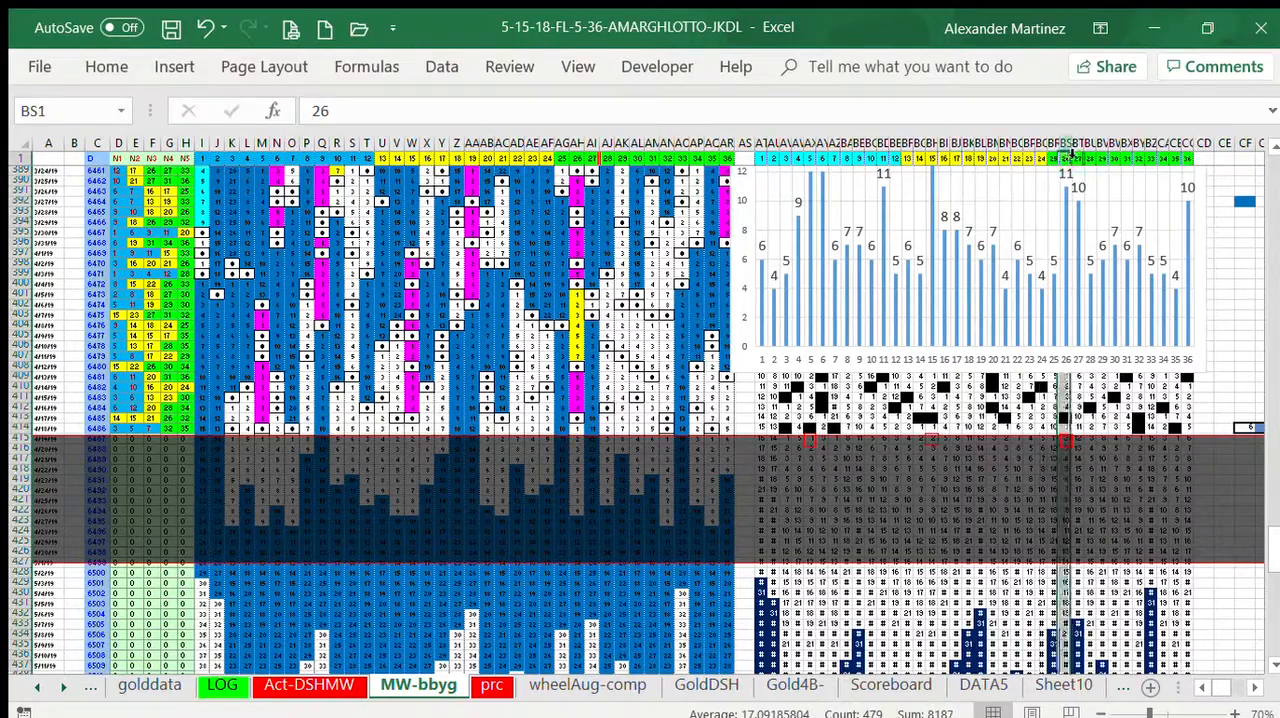
click(1275, 150)
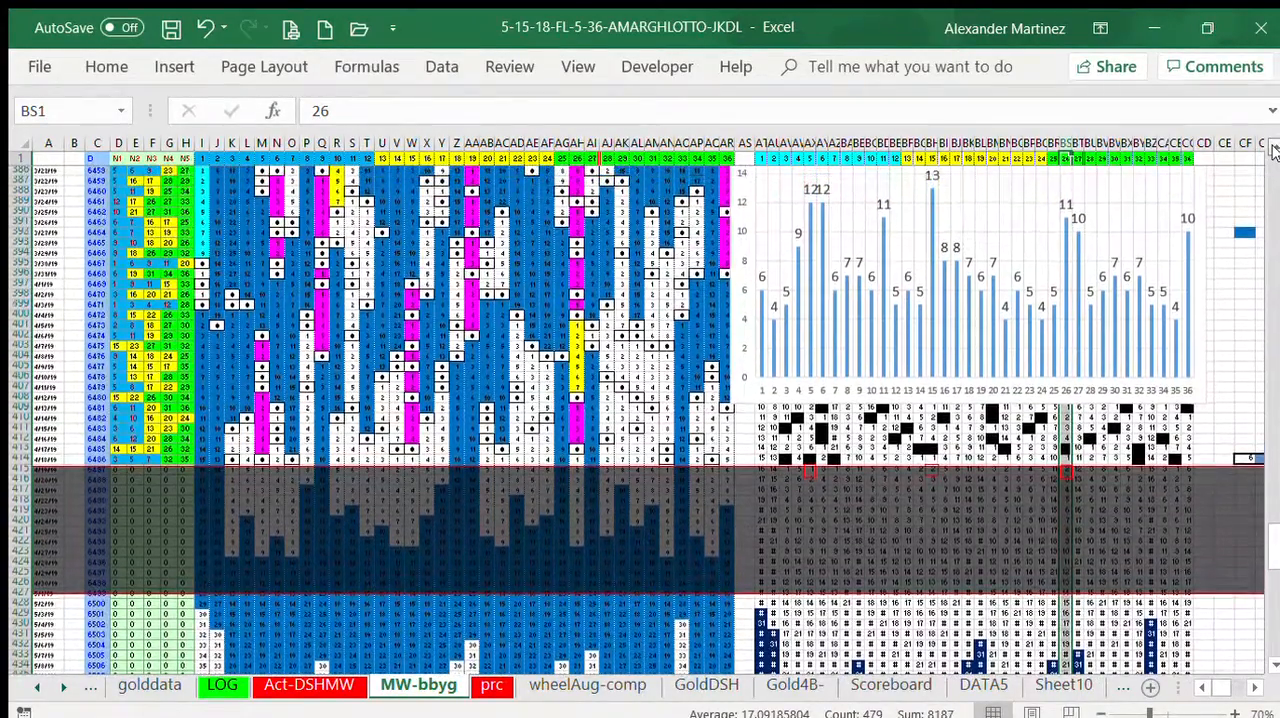
click(1239, 221)
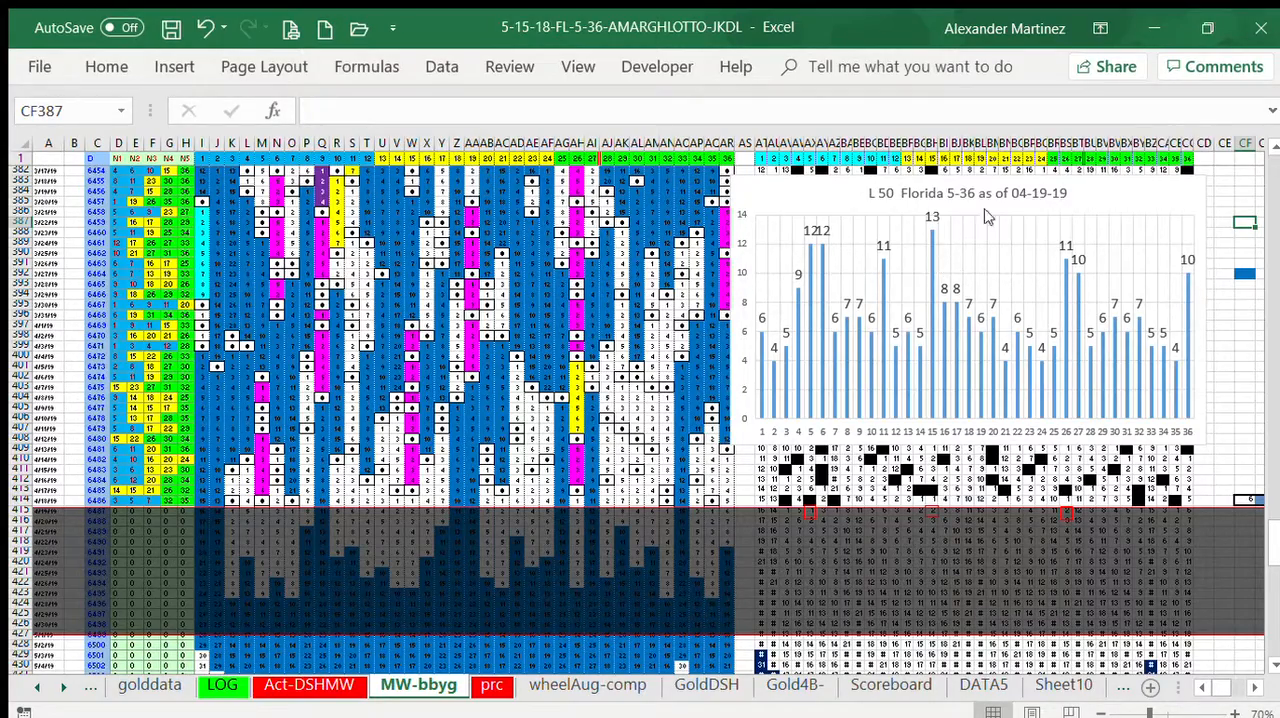
scroll(765, 260, up, 1)
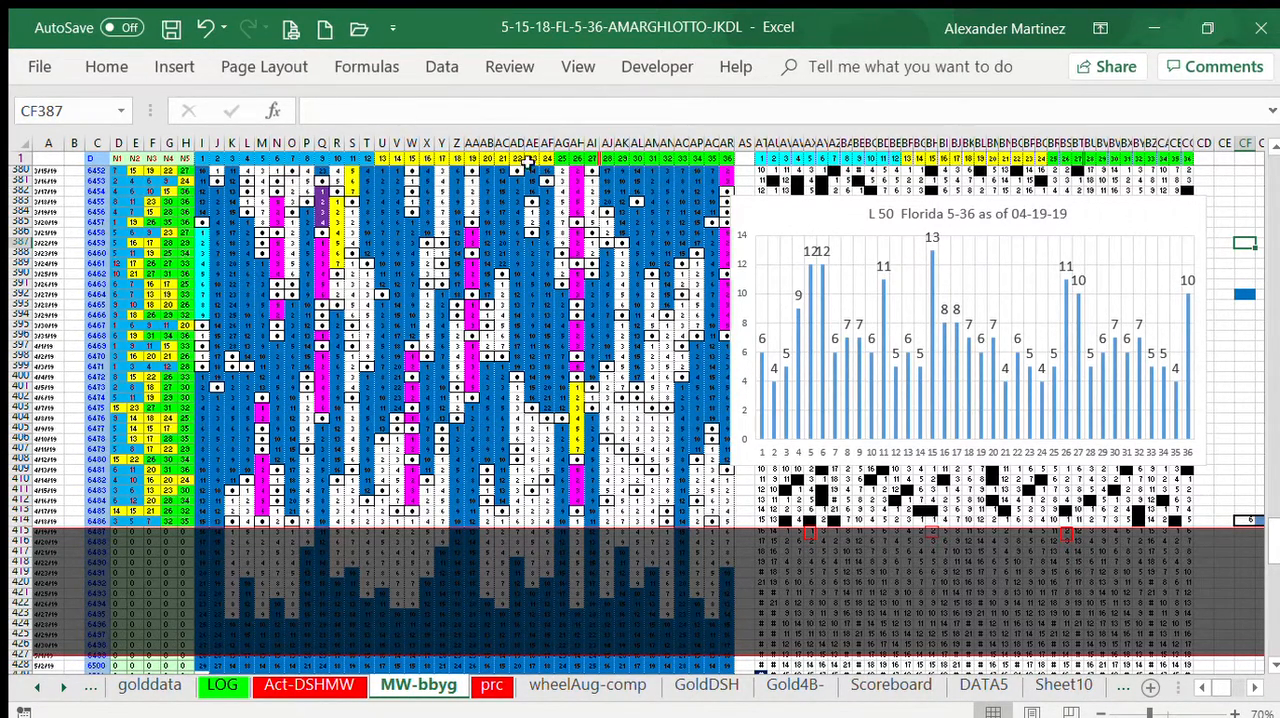
click(499, 143)
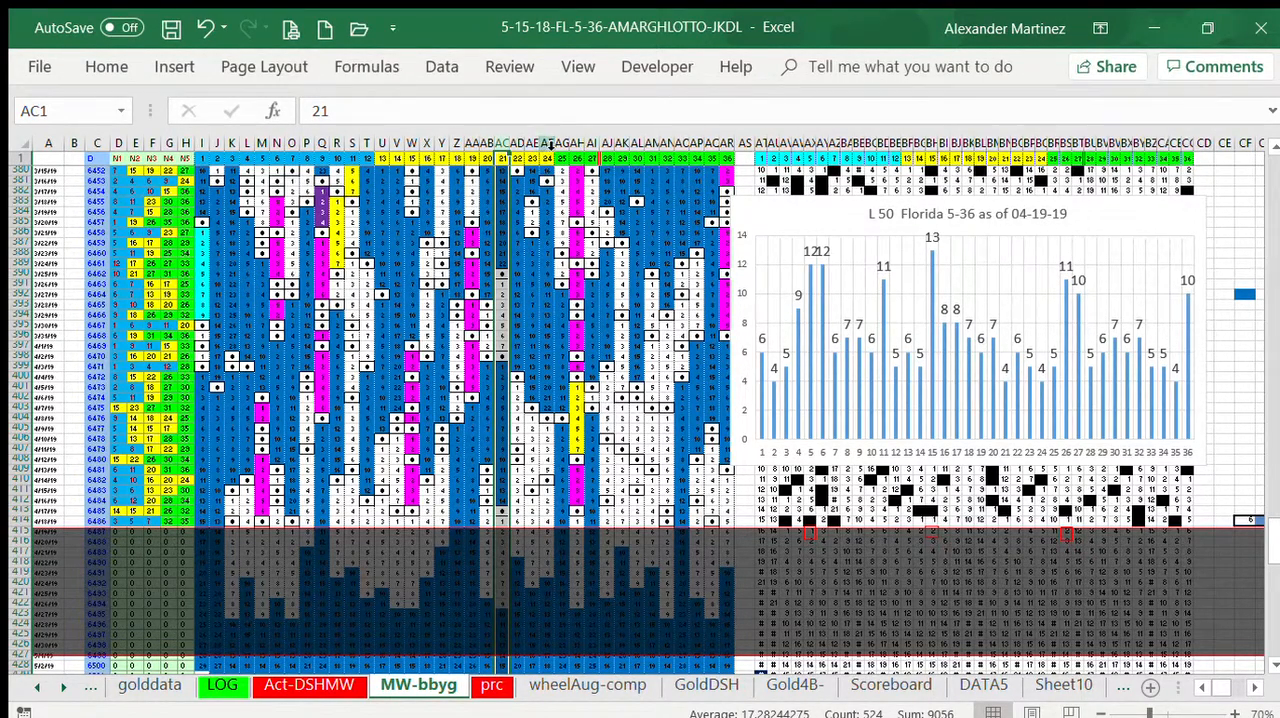
click(549, 145)
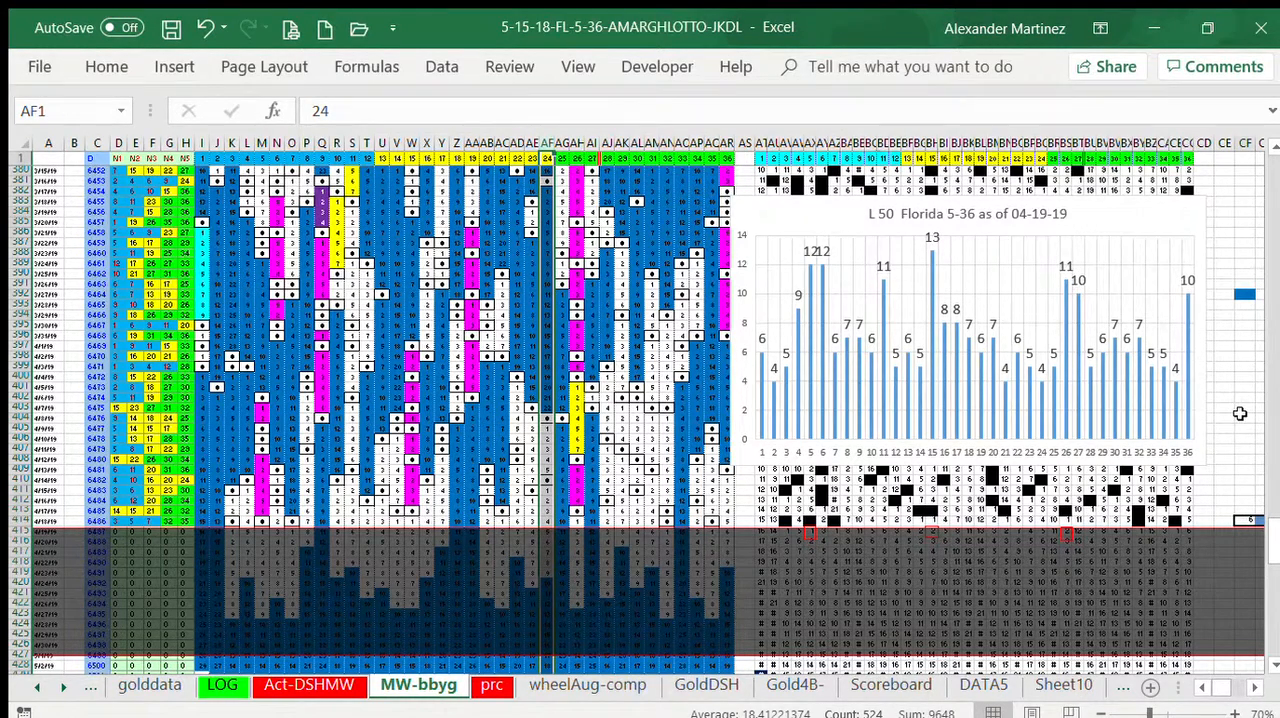
Step: Paste another duplicate of the red-outlined rectangle at CE408, and align the dark overlay's upper edge with row 415
click(1224, 459)
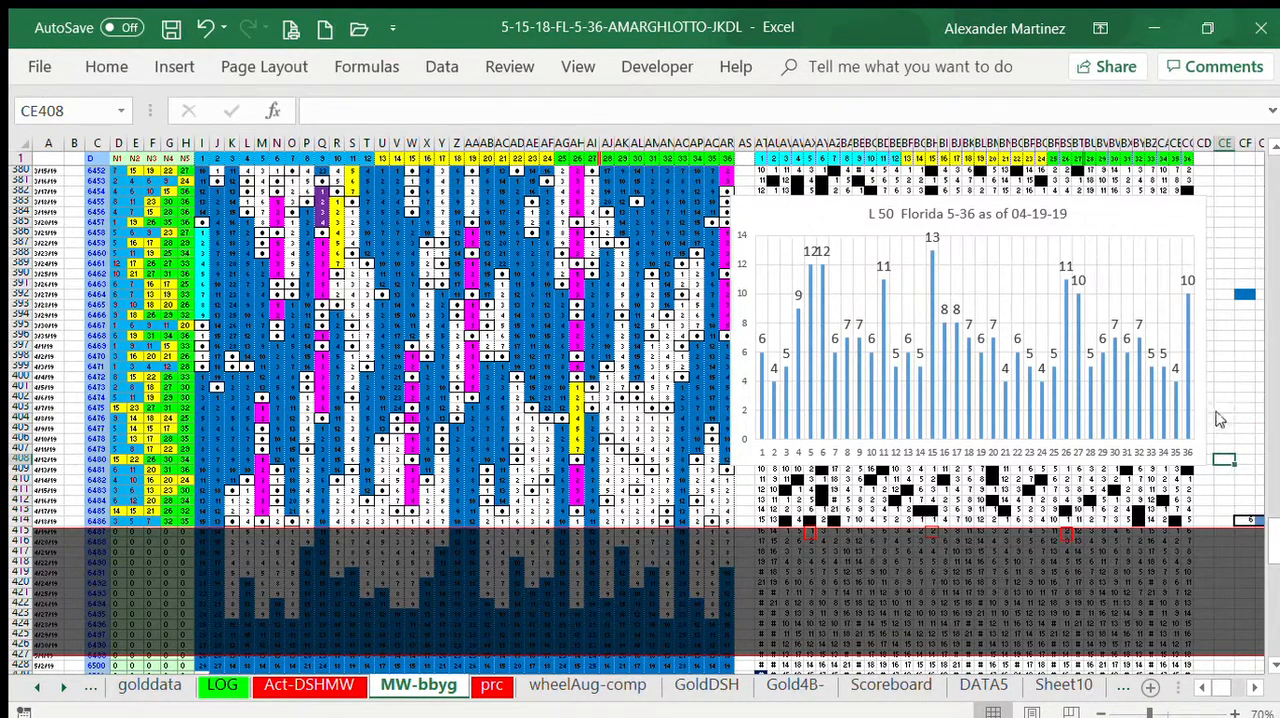
click(1050, 303)
click(1244, 346)
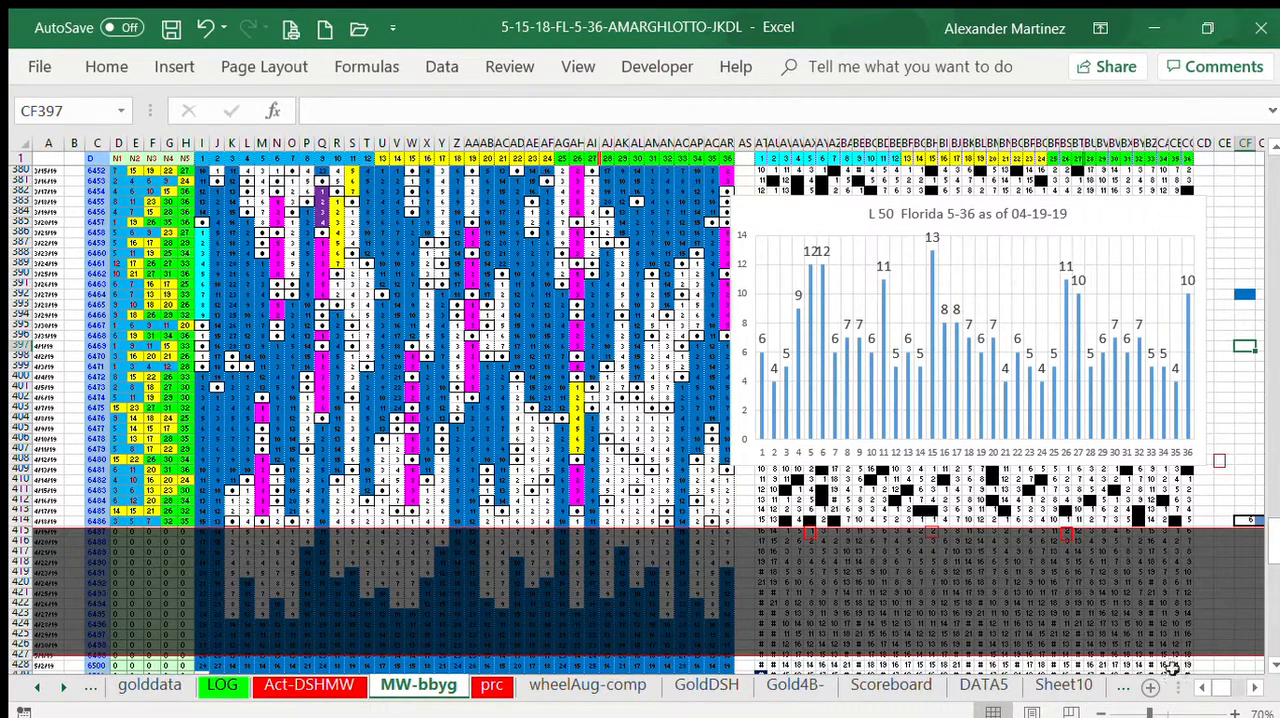
click(1170, 587)
drag(1170, 587, 1171, 572)
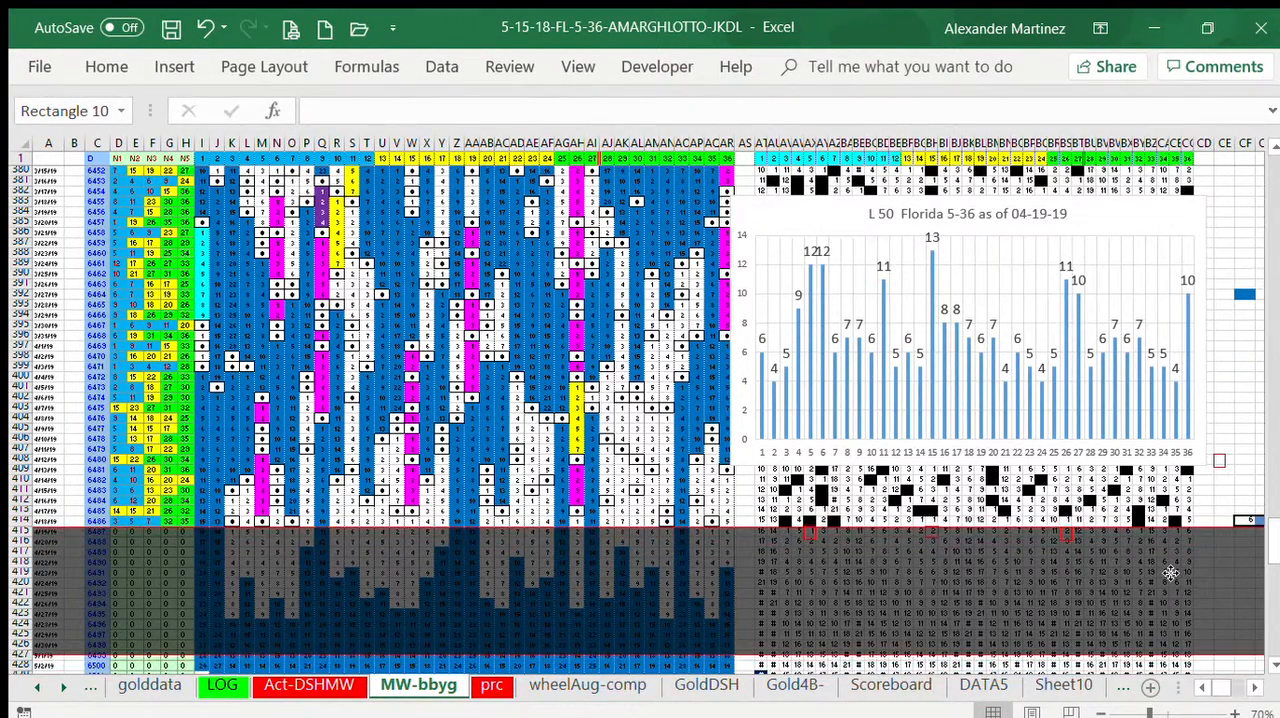
Step: Place the pasted red-outlined rectangle on number 24's cell in row 415
click(1222, 388)
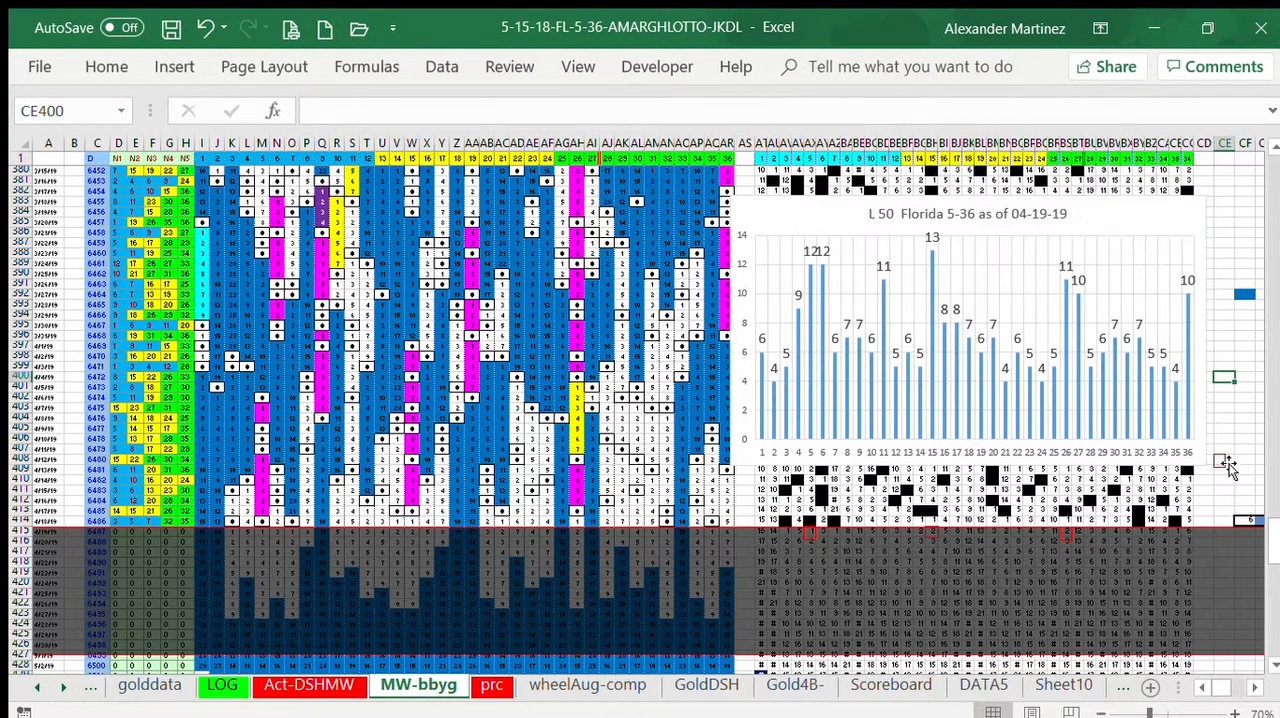
click(1222, 461)
drag(1226, 462, 1048, 545)
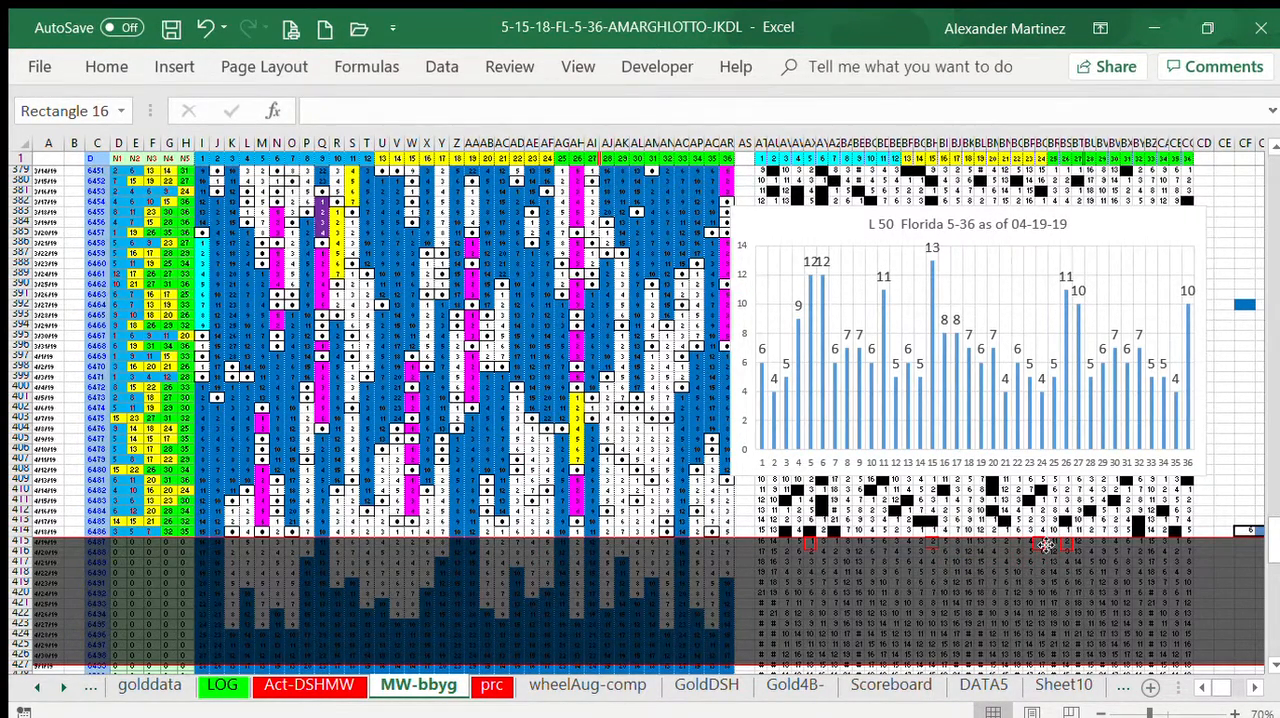
drag(1047, 546, 1046, 546)
click(1225, 460)
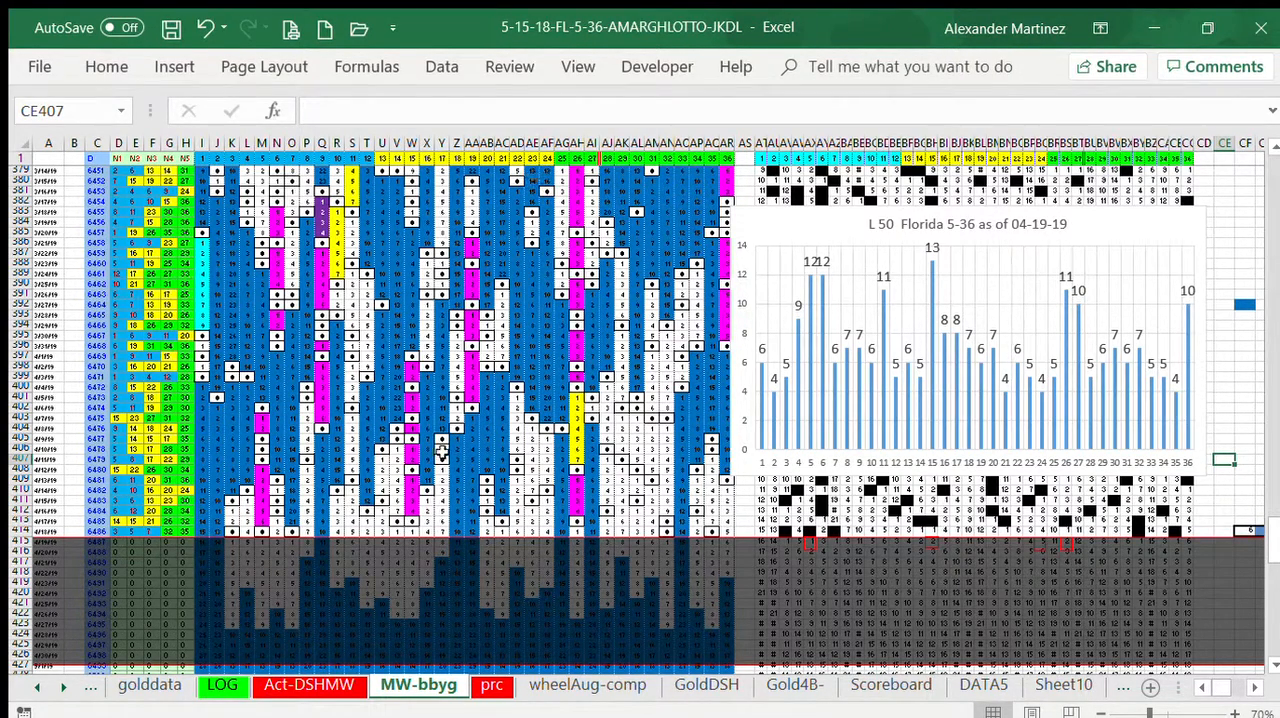
Step: Check columns Q and Z, paste another red-outlined rectangle at CE399, and place it on number 9's cell in row 415
click(325, 145)
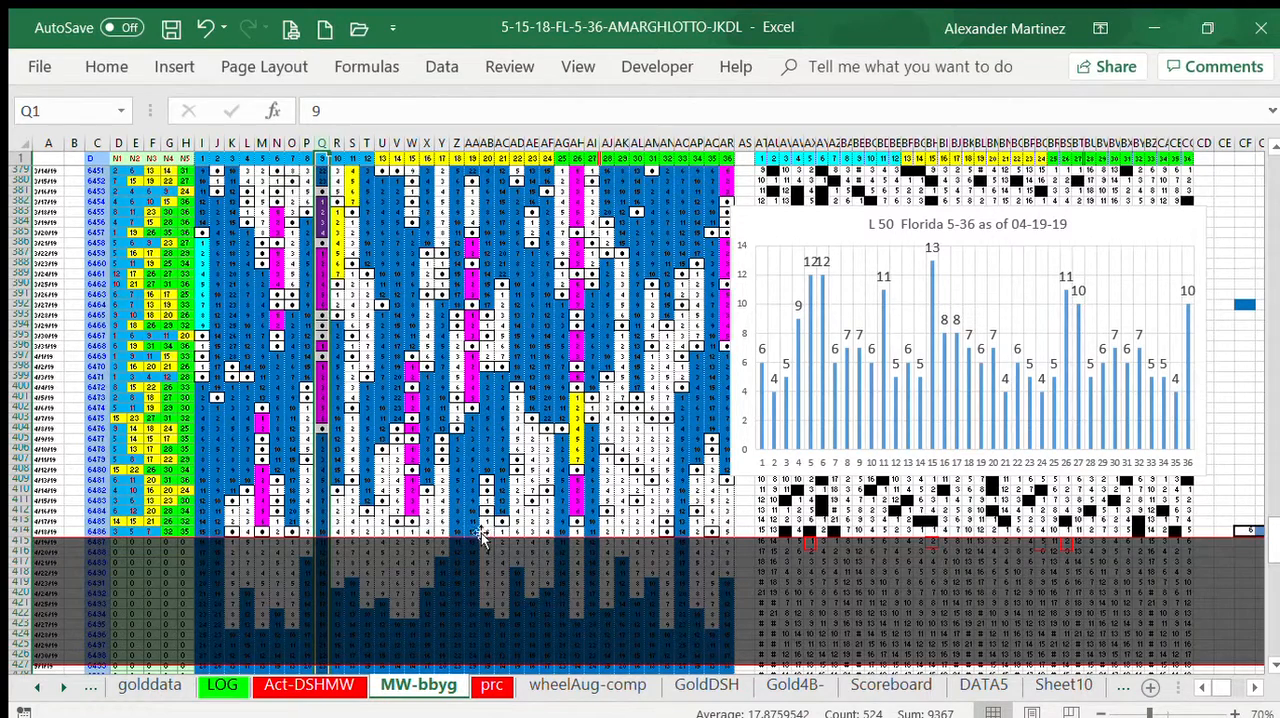
click(456, 144)
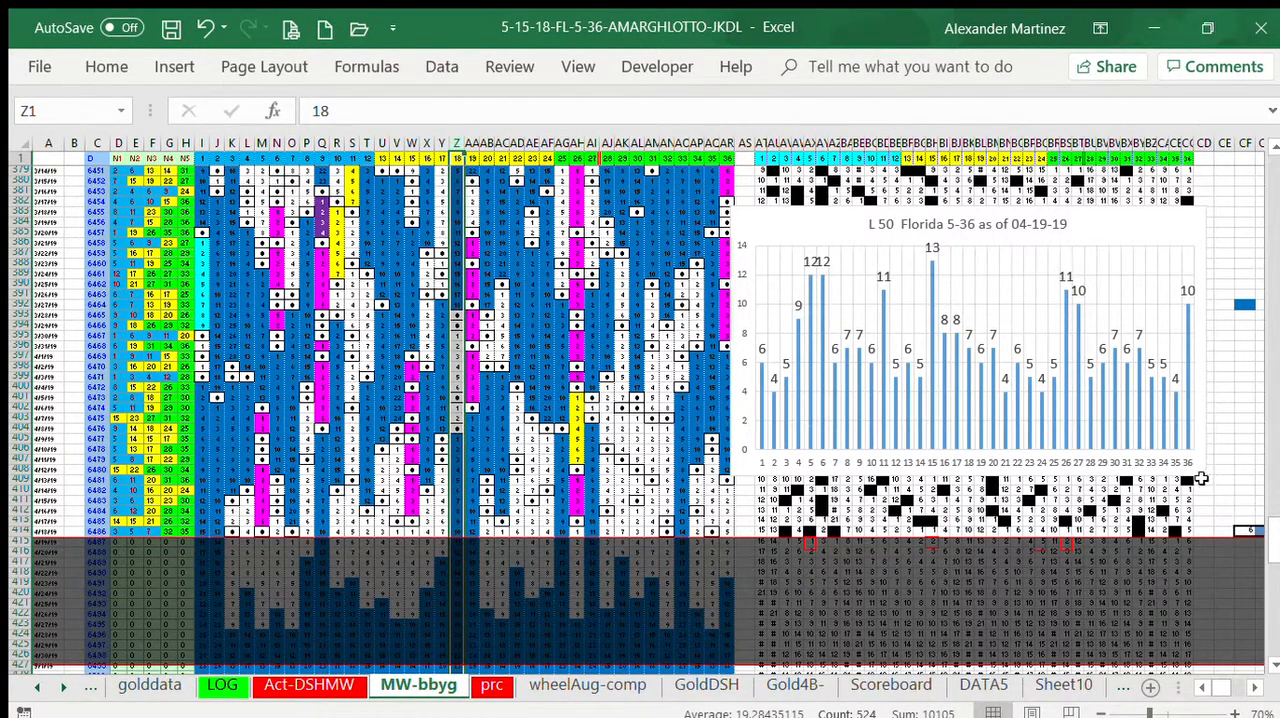
click(1220, 380)
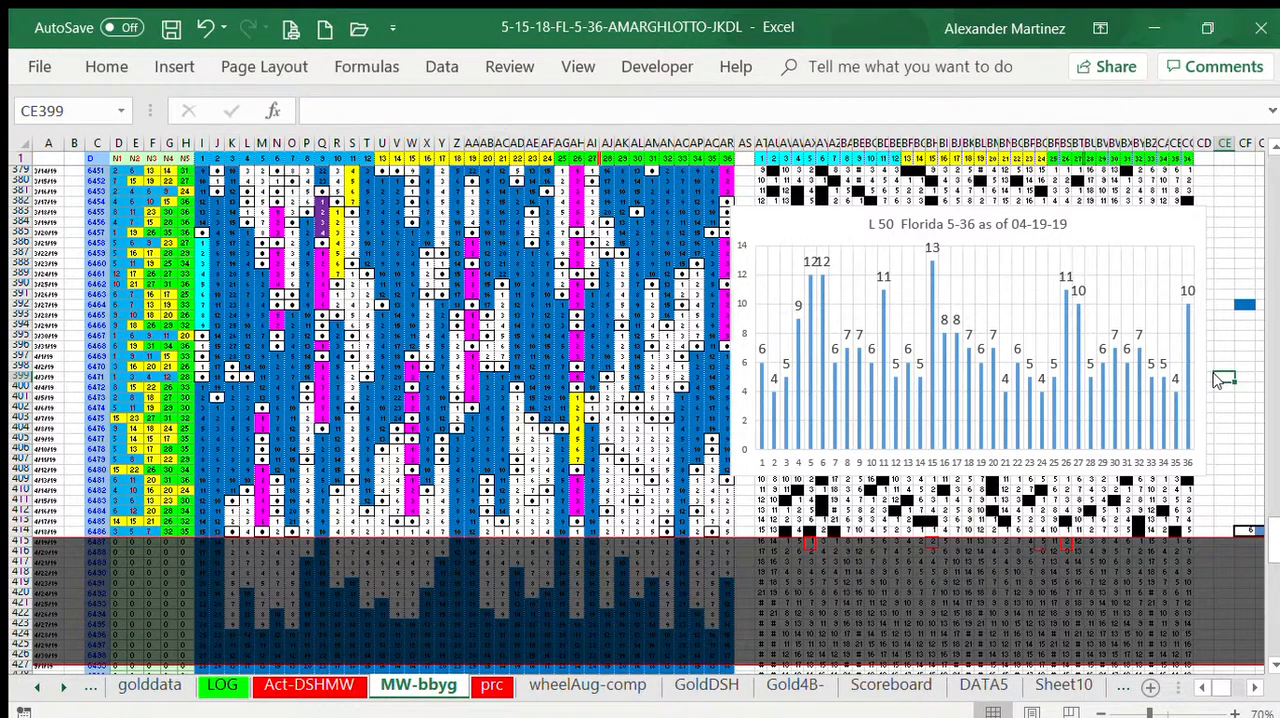
click(1211, 272)
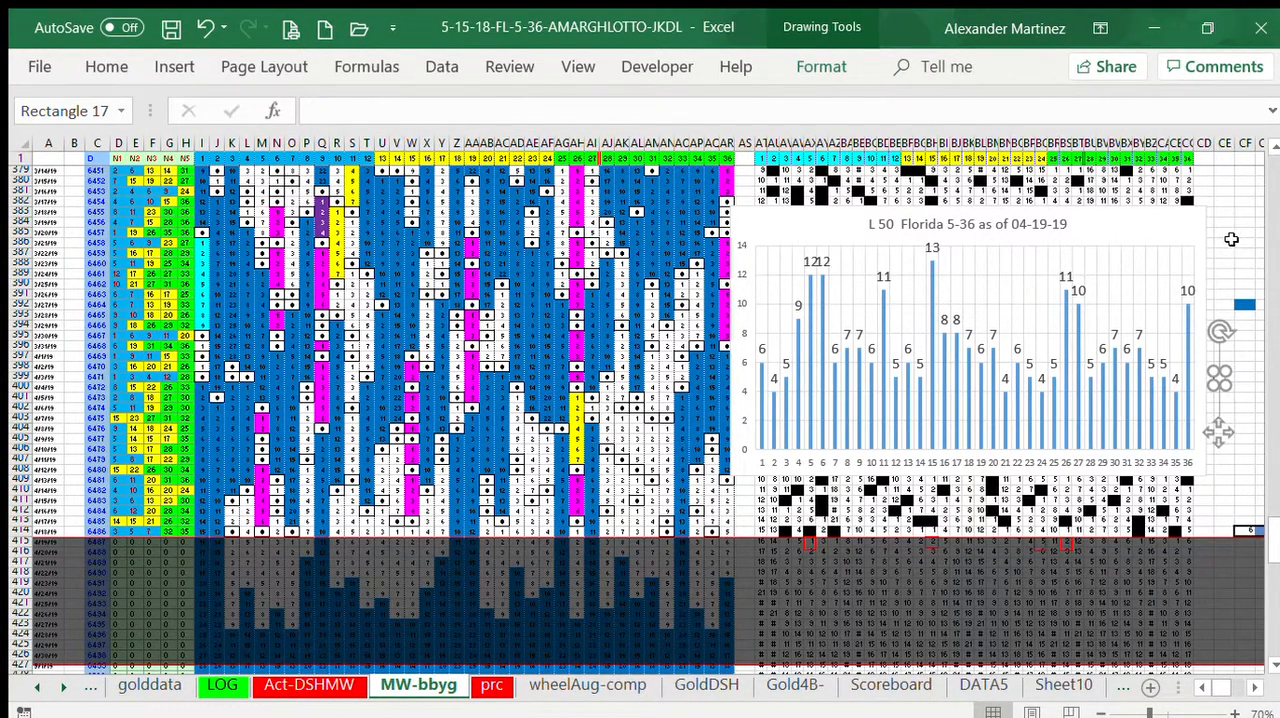
click(1224, 243)
mouse_move(1222, 378)
mouse_down()
mouse_move(1214, 405)
mouse_move(888, 516)
mouse_move(858, 541)
mouse_up()
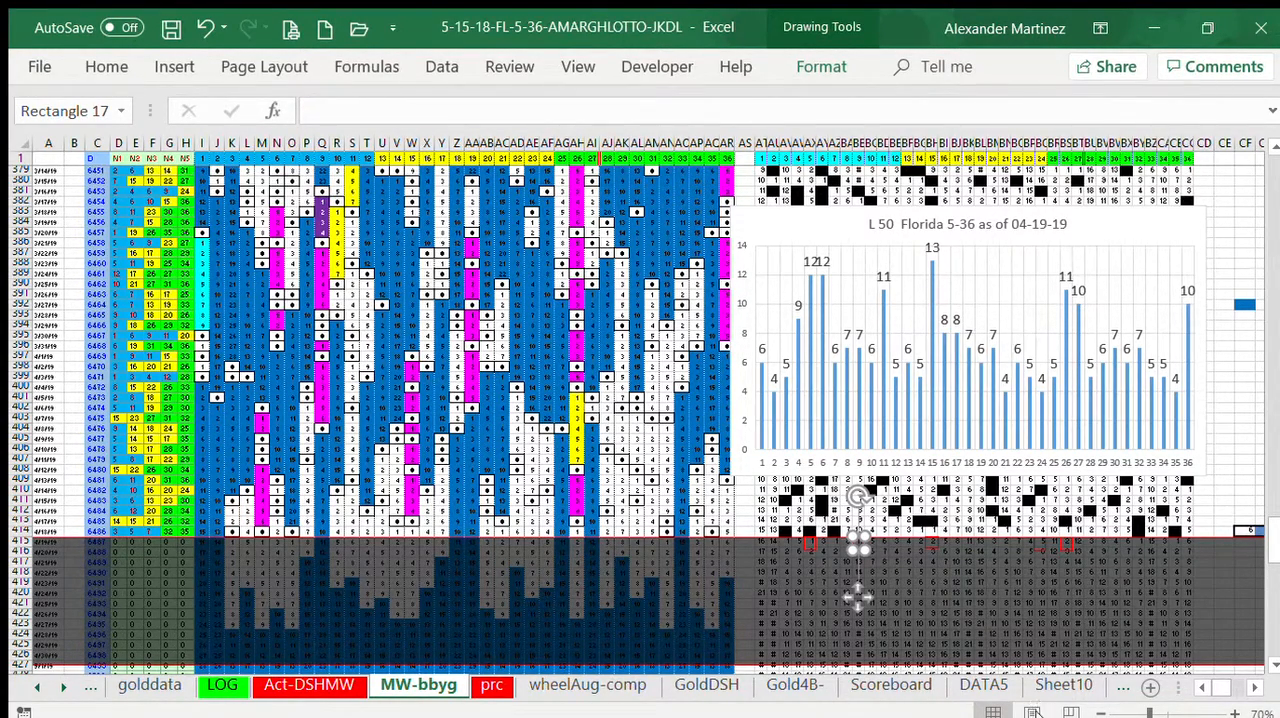
click(1235, 371)
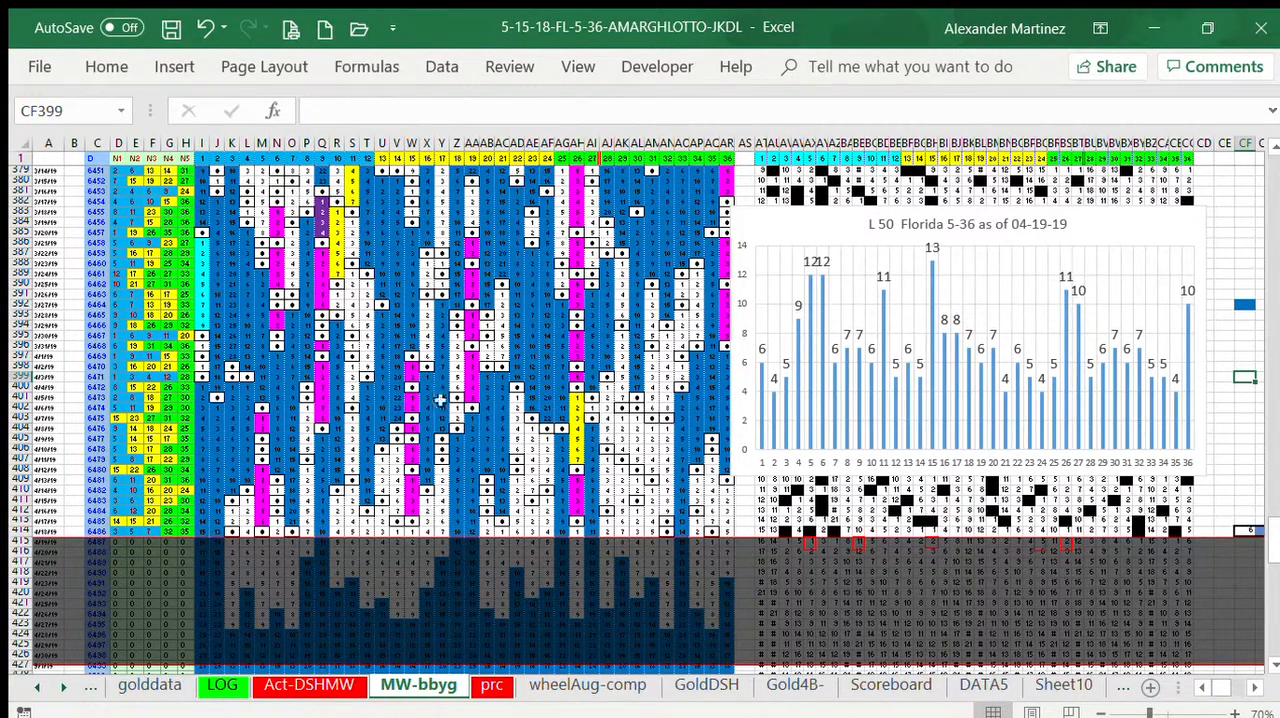
Step: Zoom the sheet to 90% and examine the draw grid from column A across rows 380 to 417
click(1230, 712)
click(1228, 712)
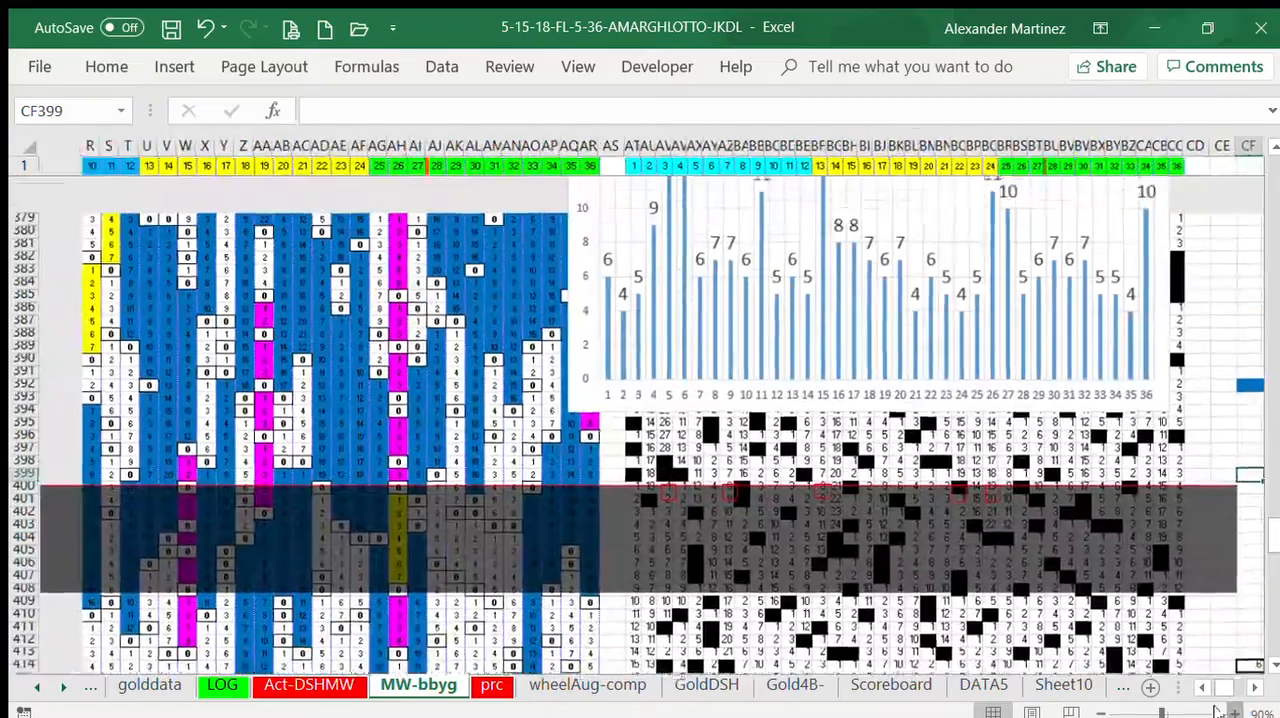
click(1200, 686)
click(1200, 686)
click(1200, 686)
click(1200, 686)
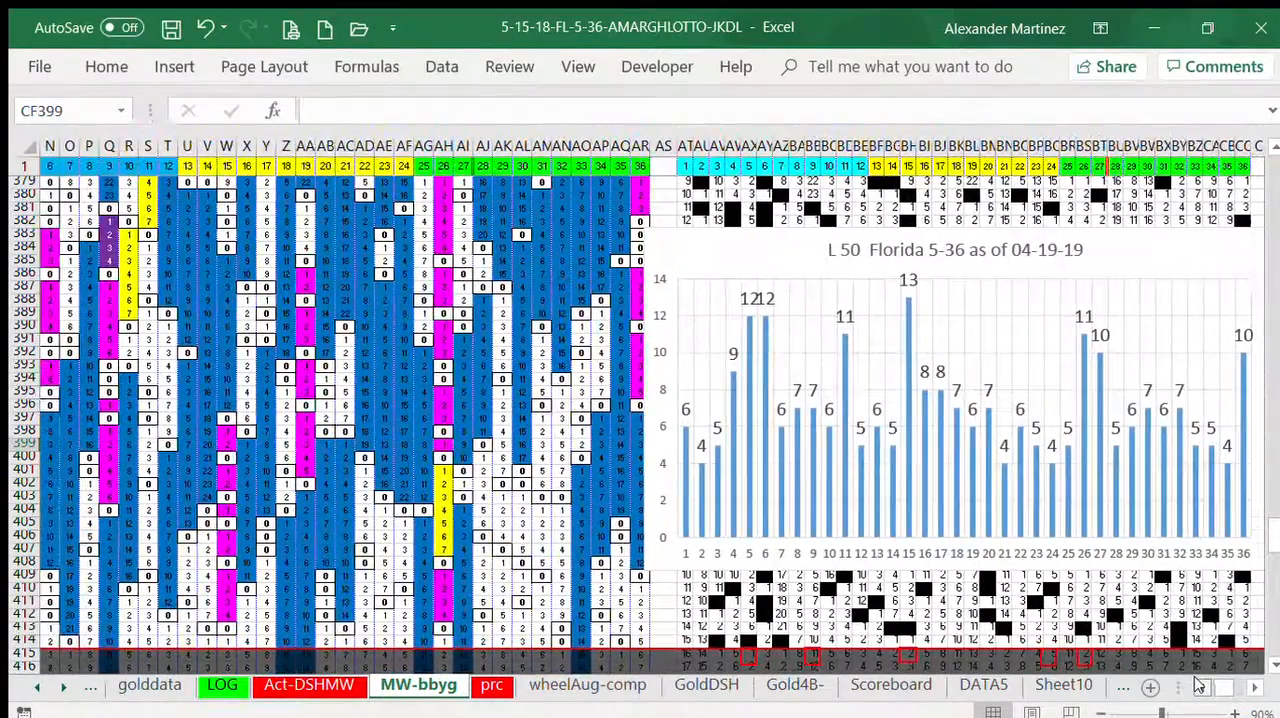
click(1200, 686)
click(1200, 686)
click(1200, 686)
click(1200, 686)
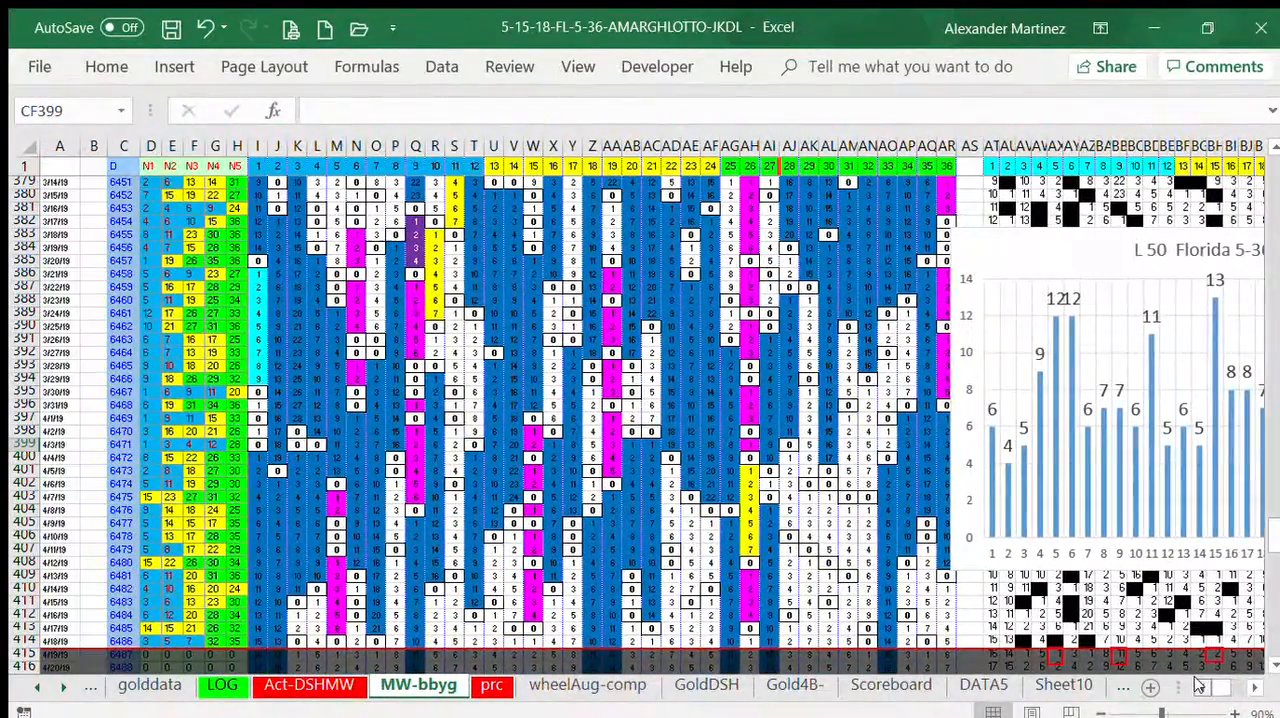
click(1271, 665)
click(1271, 665)
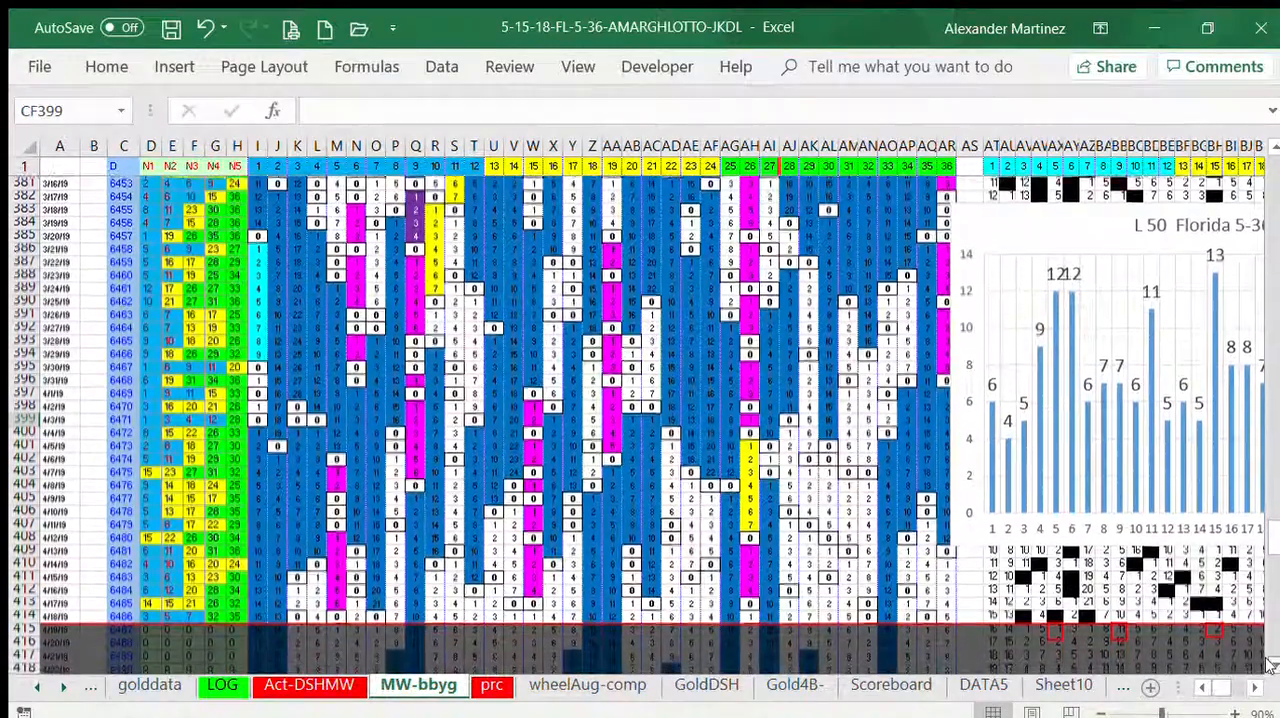
click(1271, 665)
click(1271, 665)
click(1275, 148)
click(1275, 148)
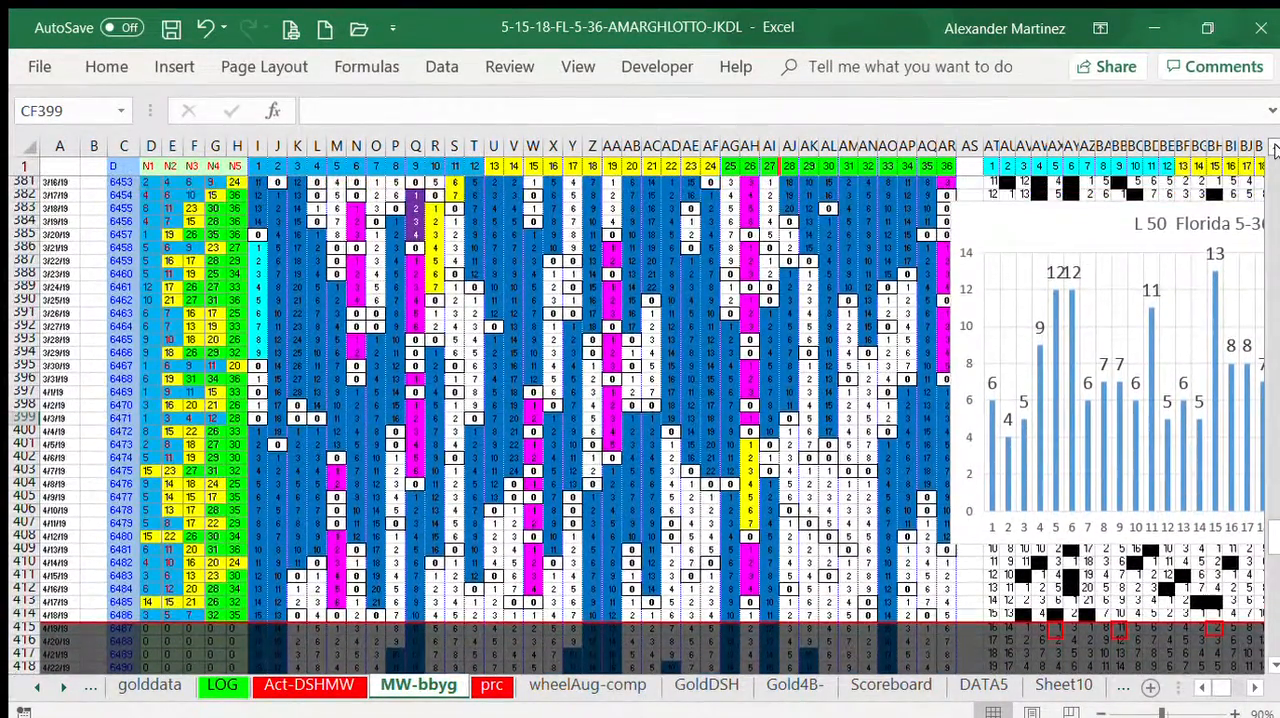
click(1275, 148)
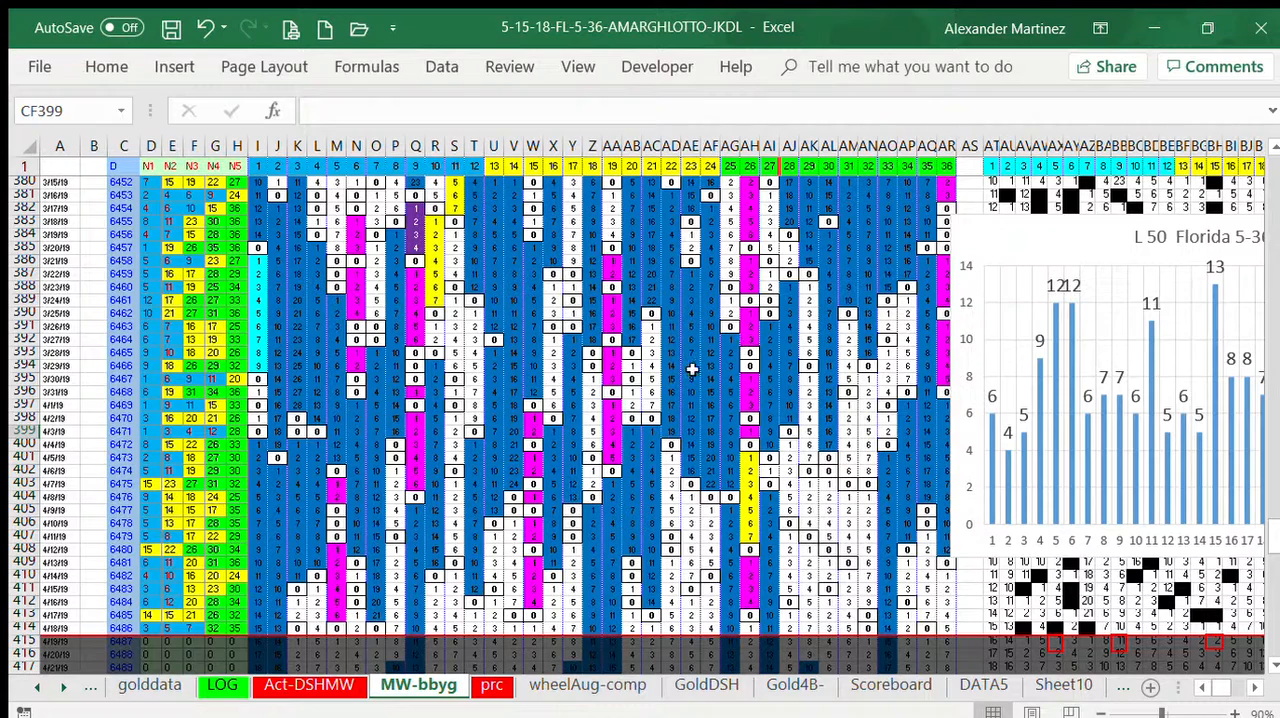